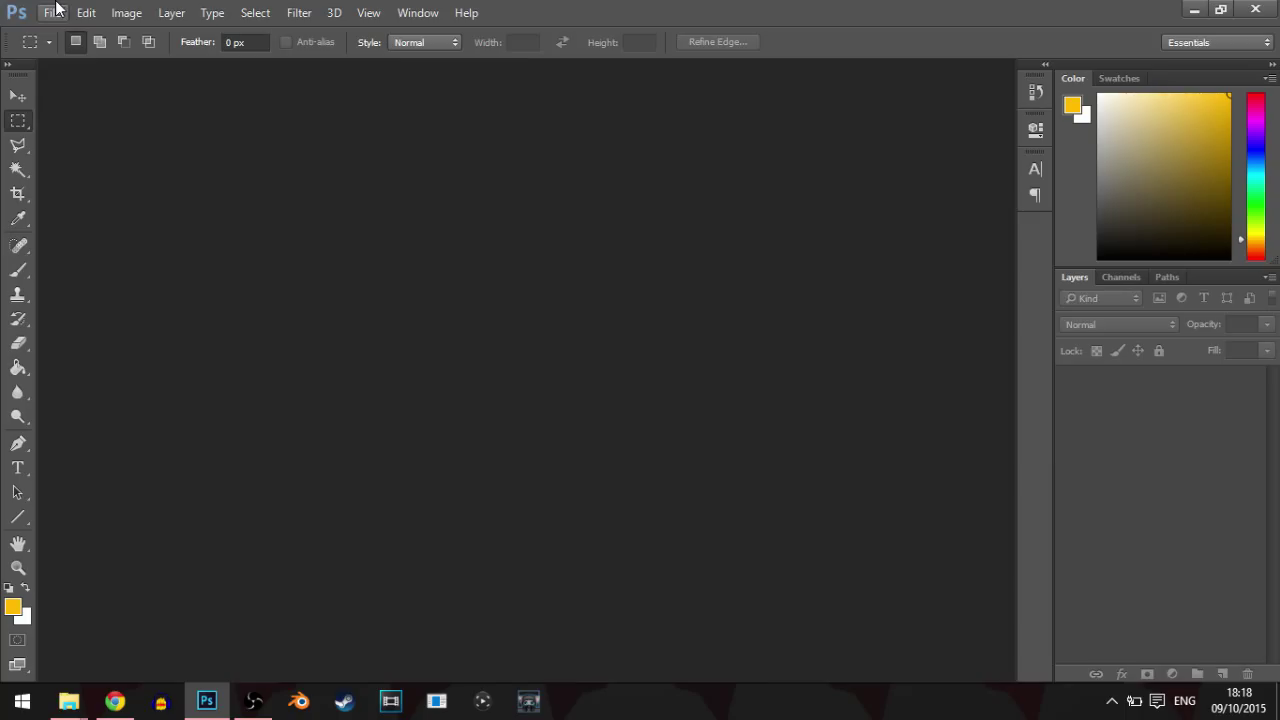
- Start a new document and name it "Overlay Tutorial"
left_click(55, 12)
left_click(62, 31)
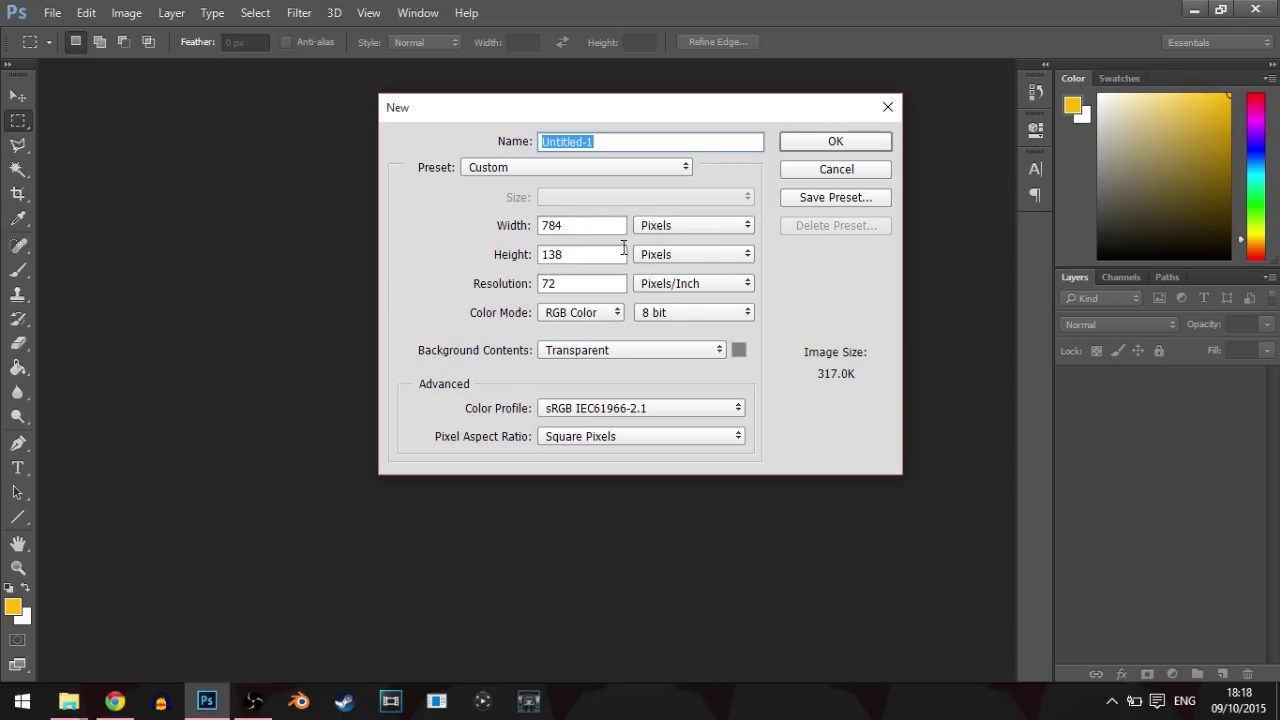
left_click(672, 308)
left_click(665, 305)
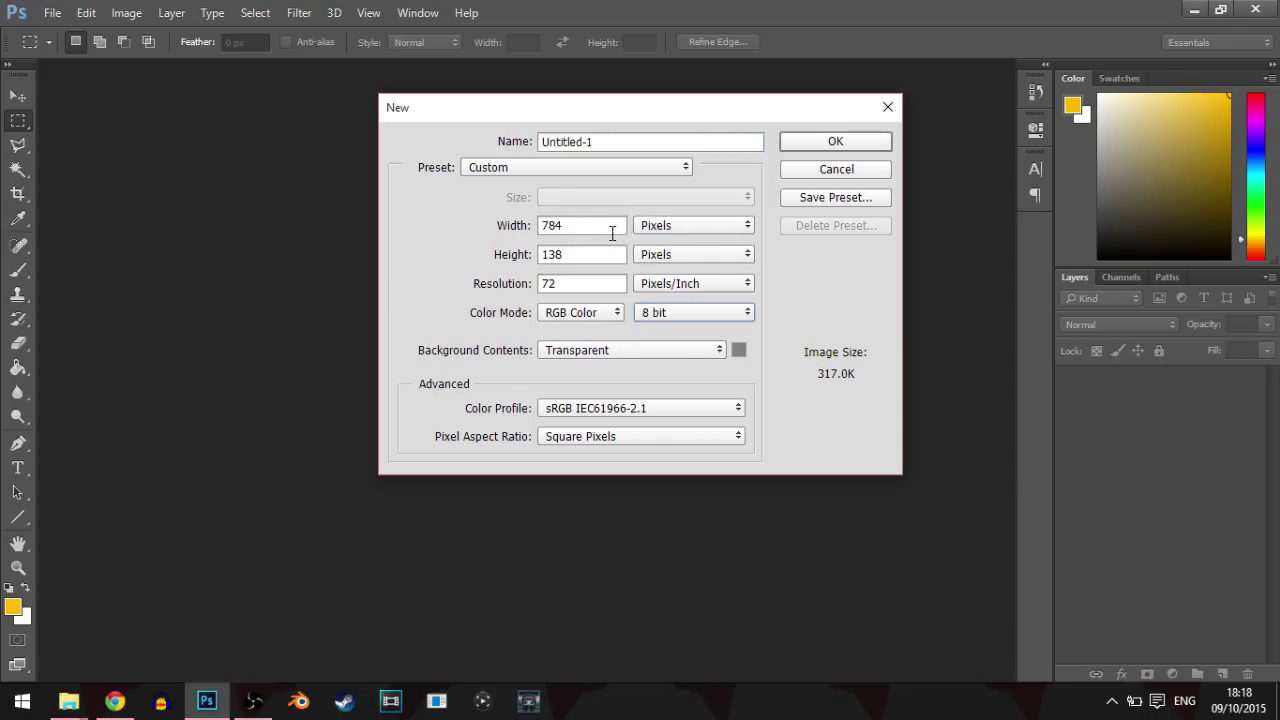
left_click(609, 142)
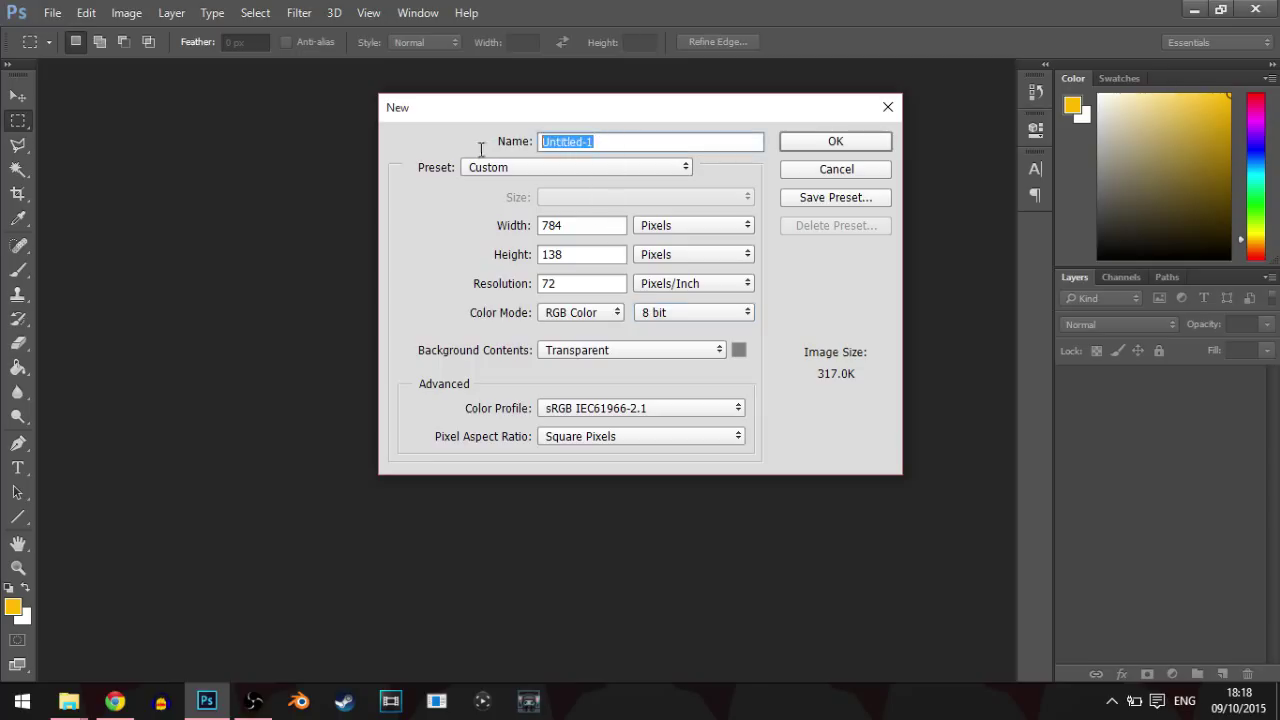
type("Overlay Tutorial")
- Set the new document's size to 1280 pixels wide and 720 pixels high
left_click(614, 222)
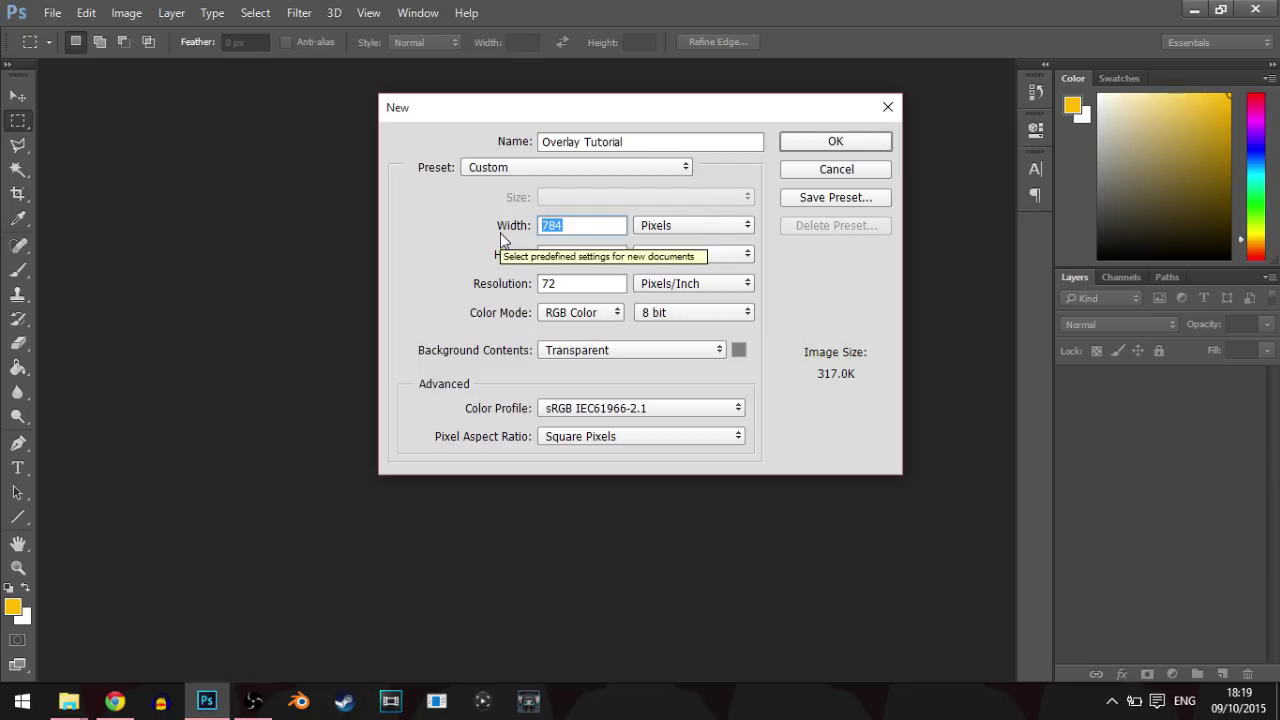
type("1280")
key("Tab")
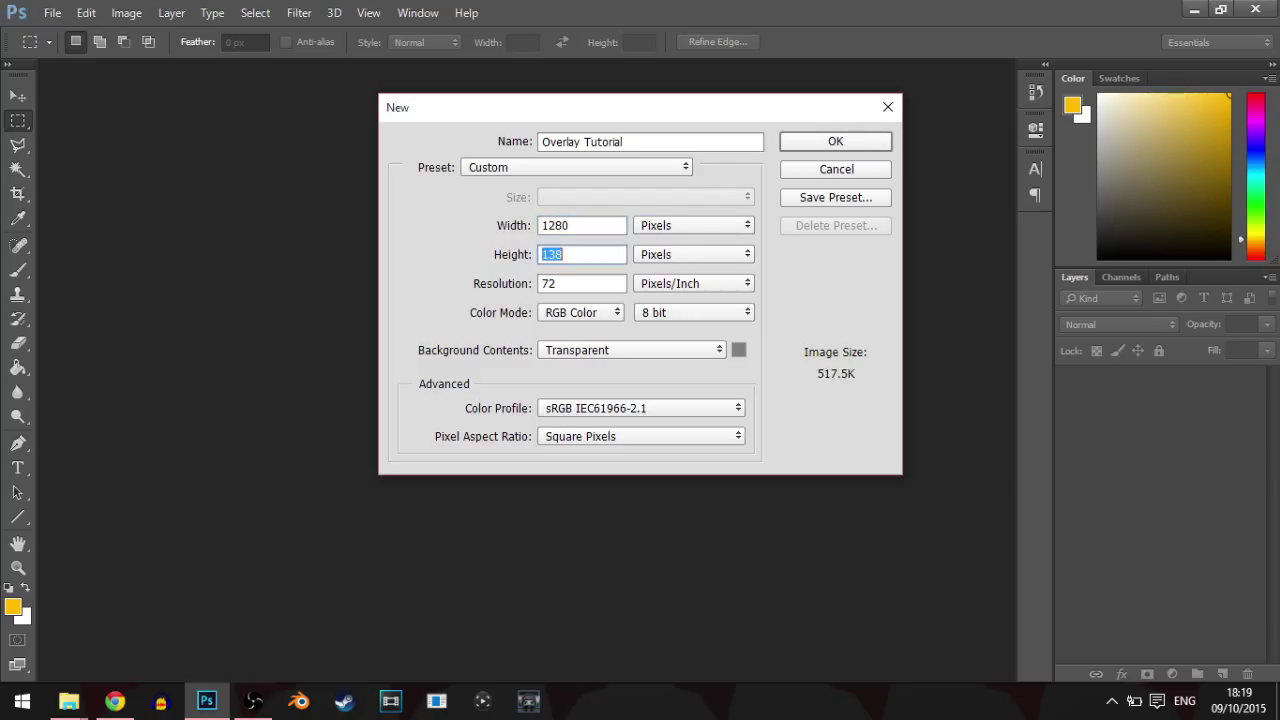
type("720")
- Keep the new document's colour mode at RGB Color and set its bit depth to 16 bit
left_click(589, 312)
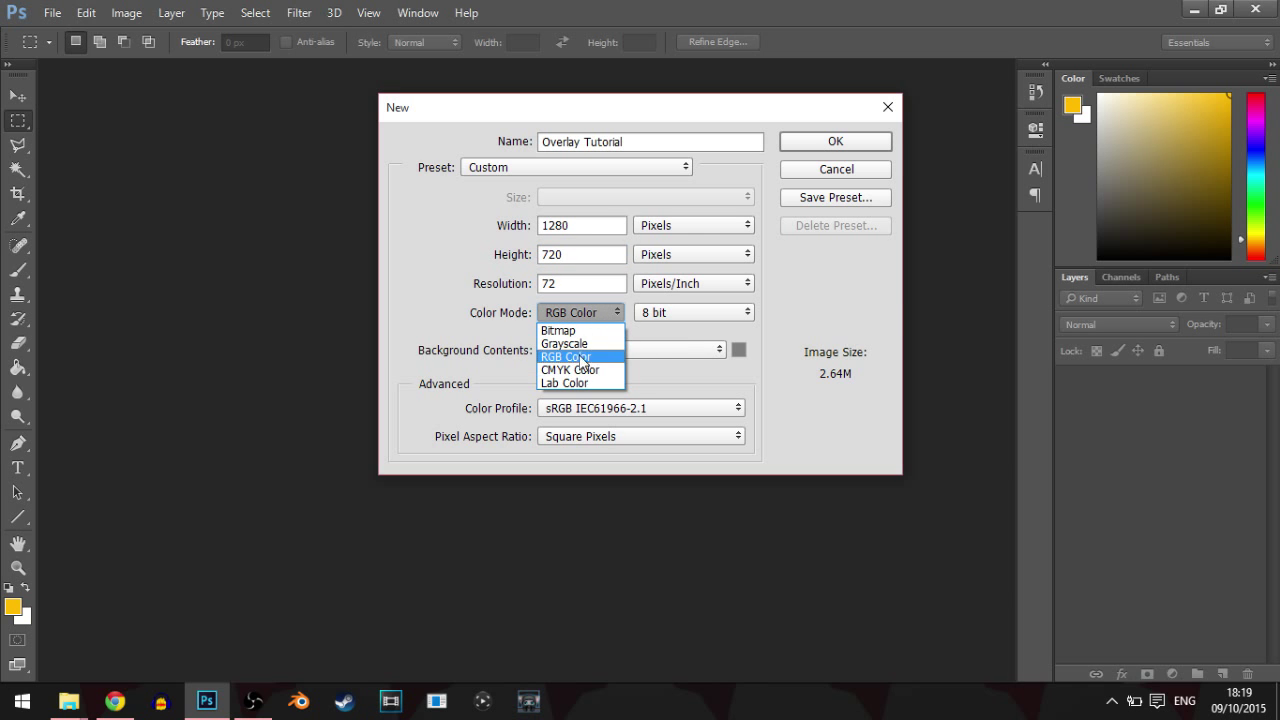
left_click(571, 317)
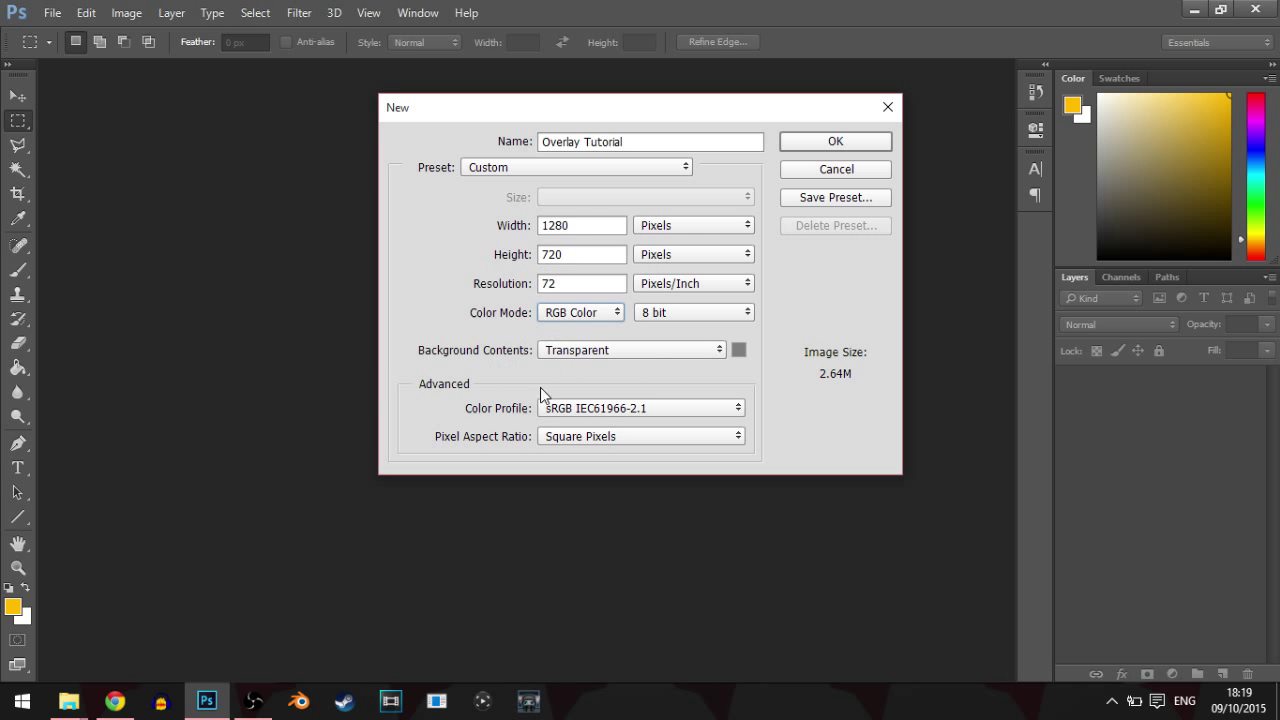
left_click(543, 317)
left_click(560, 314)
left_click(560, 314)
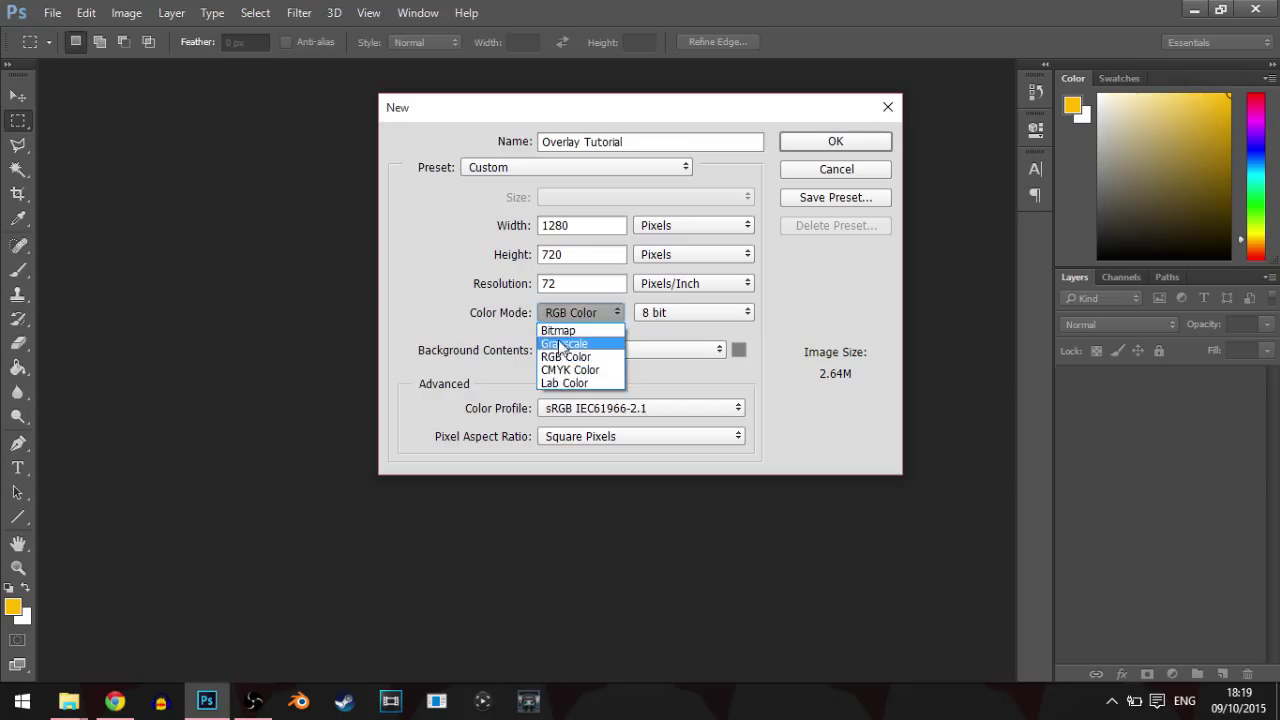
left_click(636, 316)
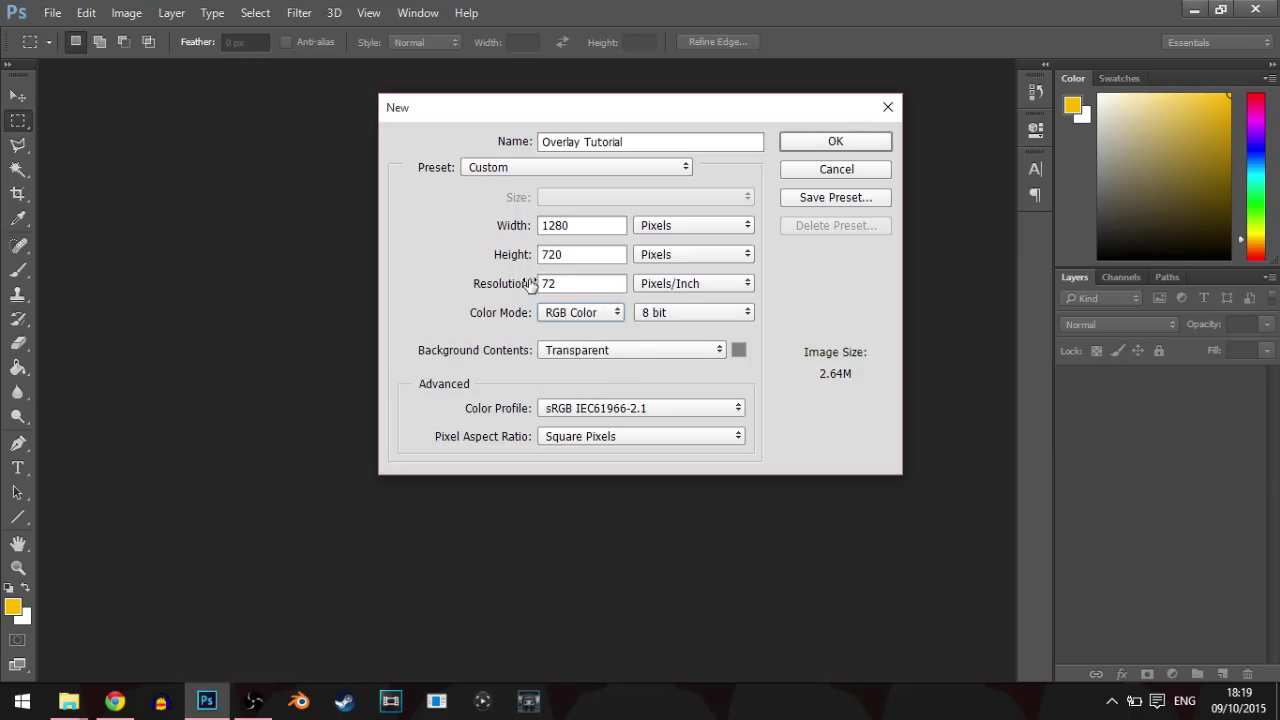
left_click(723, 310)
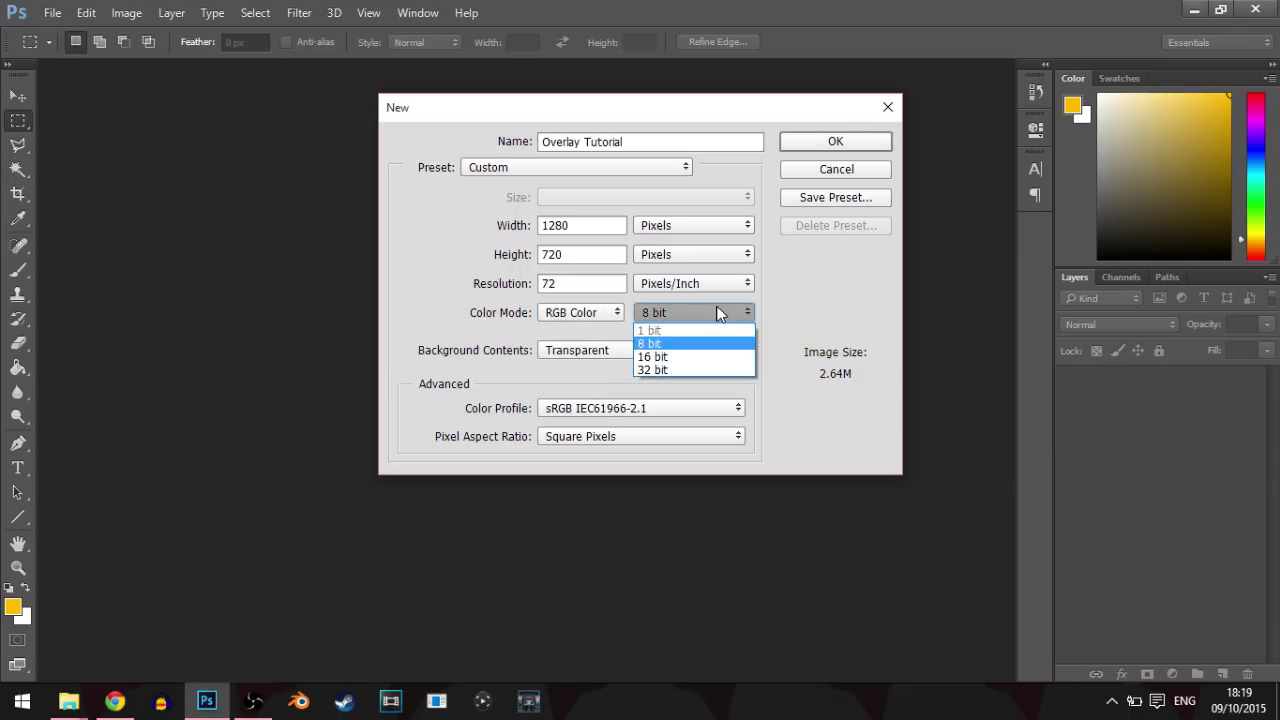
left_click(676, 357)
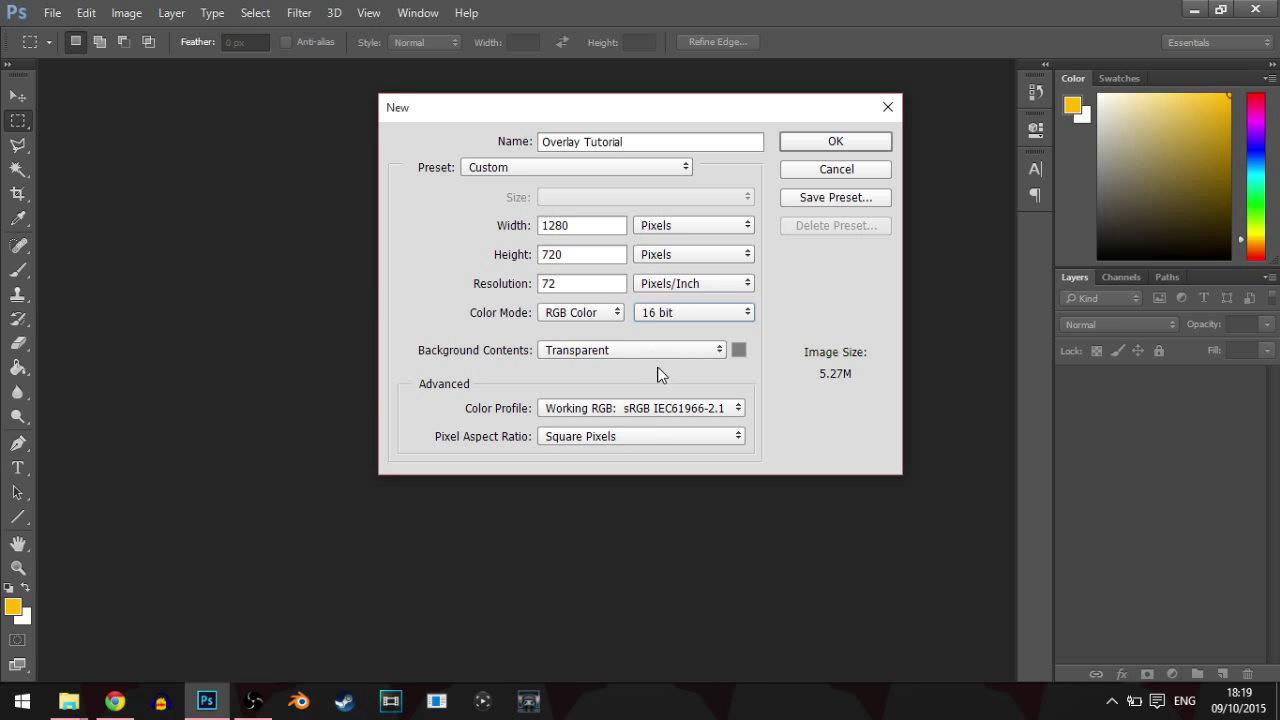
- Choose Transparent background contents, keep the Custom preset, and create the document
left_click(633, 351)
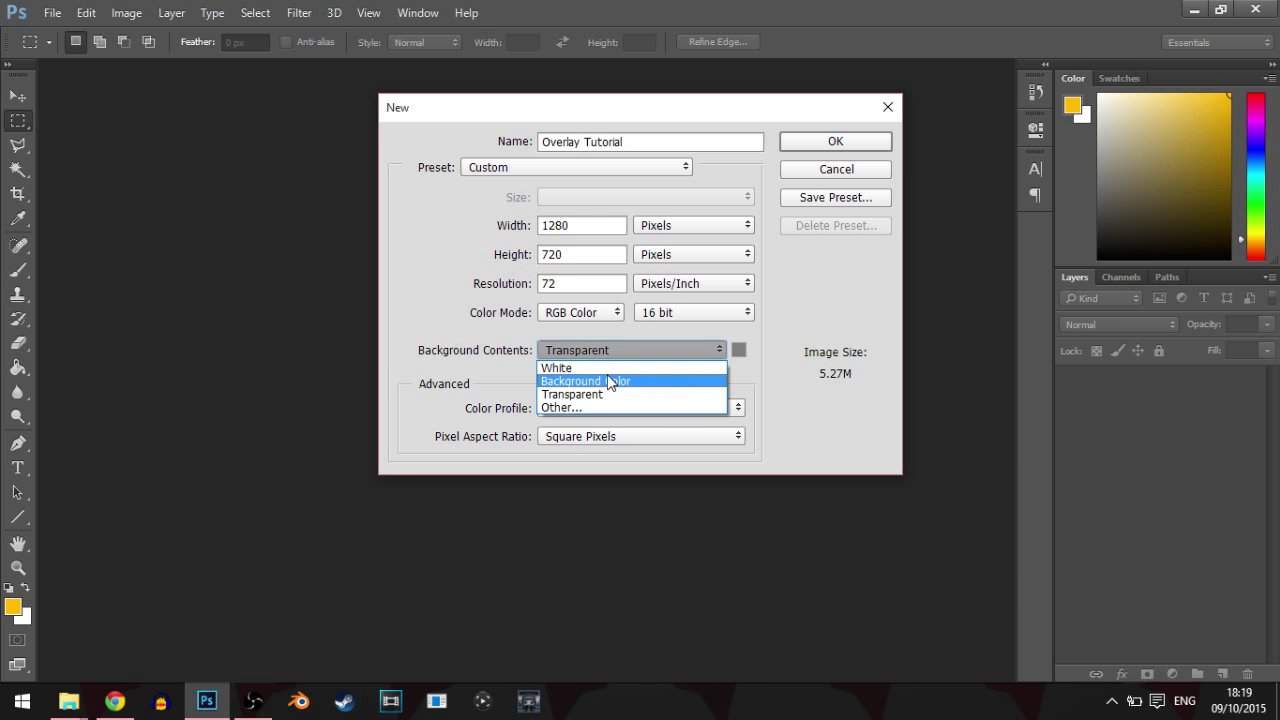
left_click(575, 396)
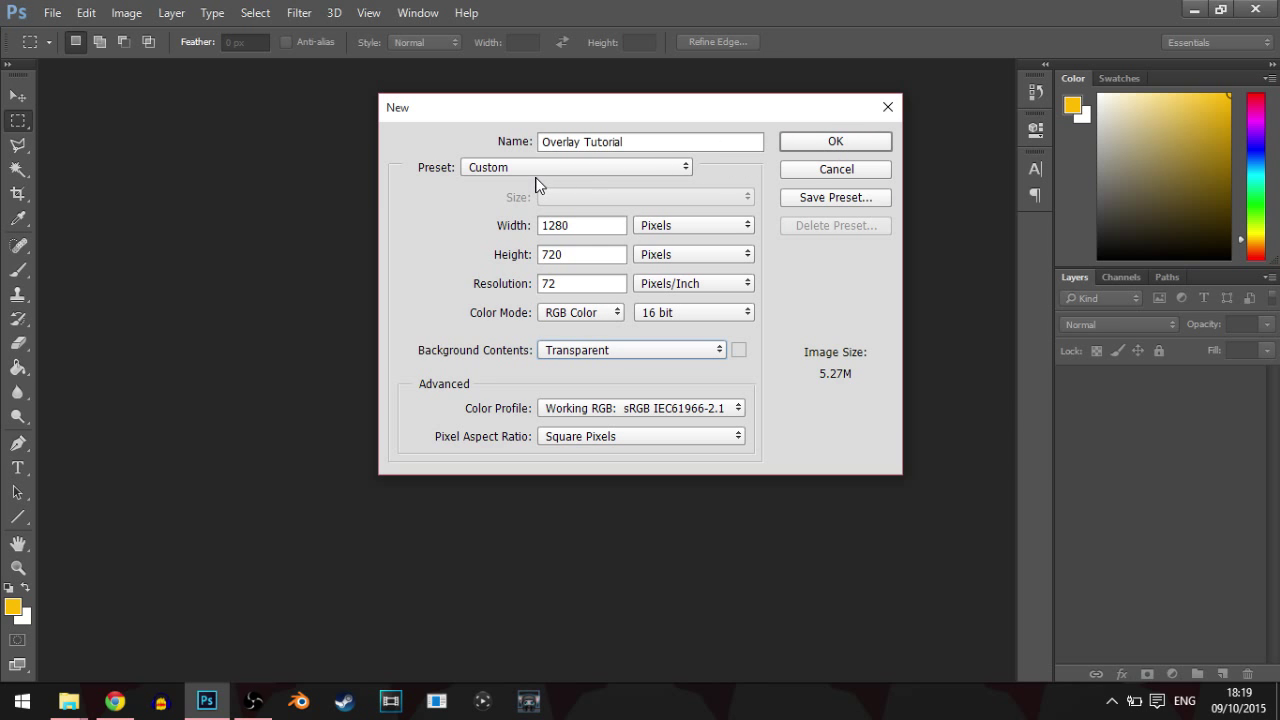
left_click(590, 167)
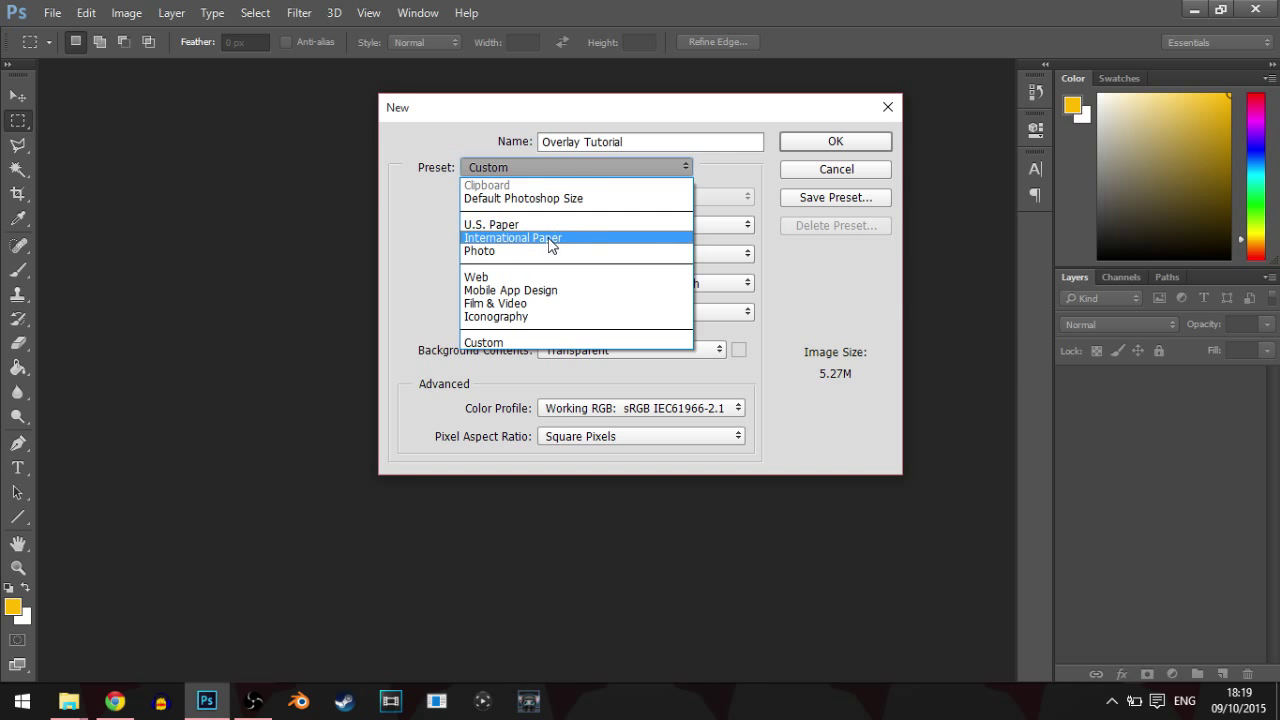
left_click(630, 165)
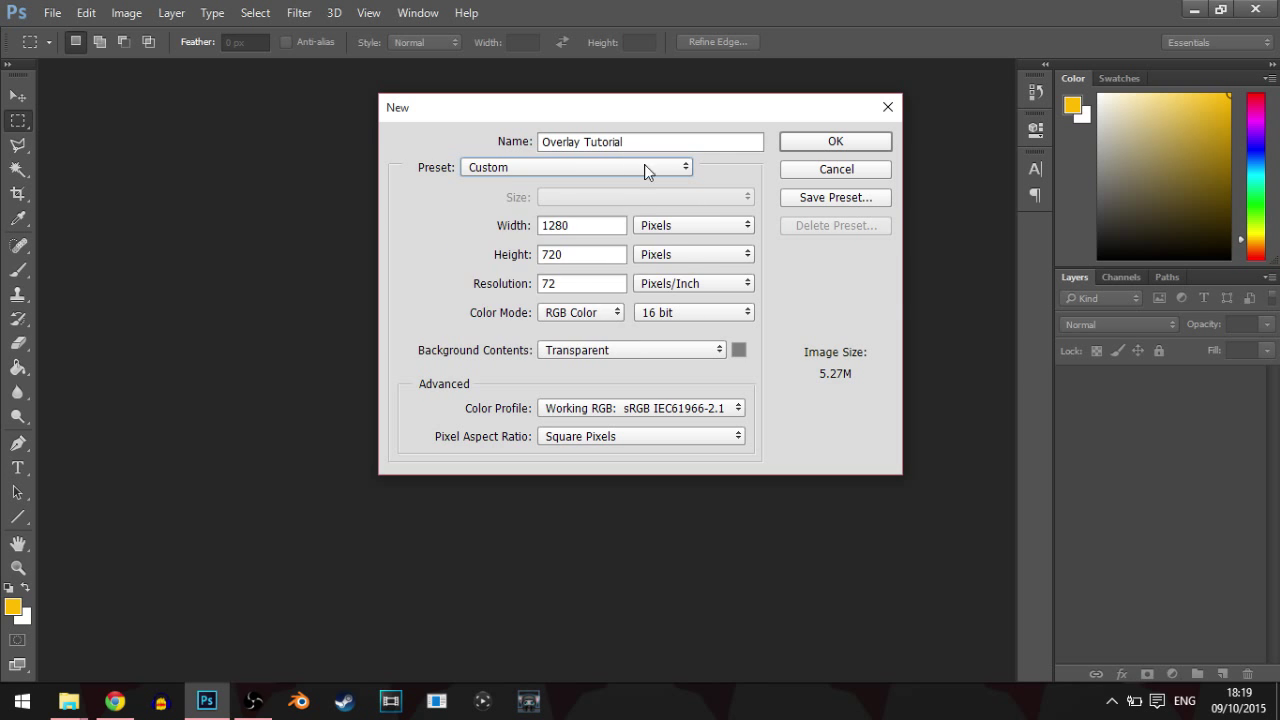
left_click(836, 143)
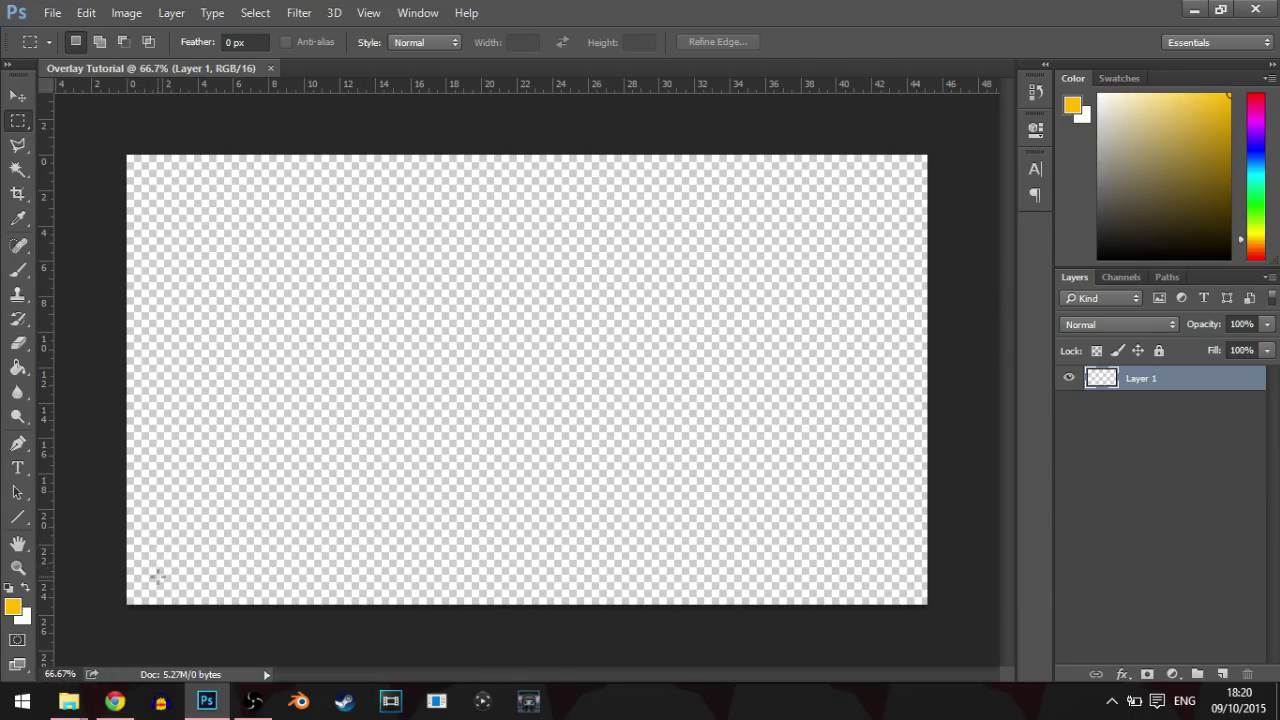
- Switch to Chrome and search Google Images for "Bo2 gameplay"
left_click(114, 701)
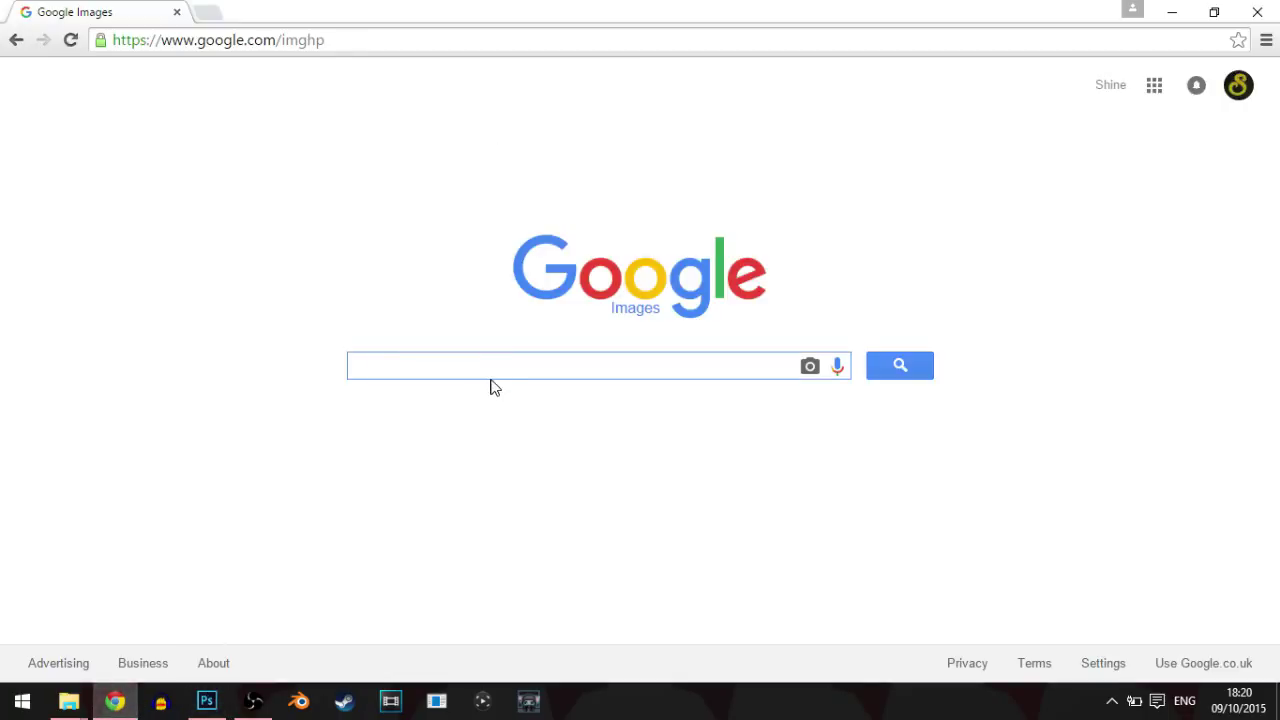
type("Bo2 gamepl")
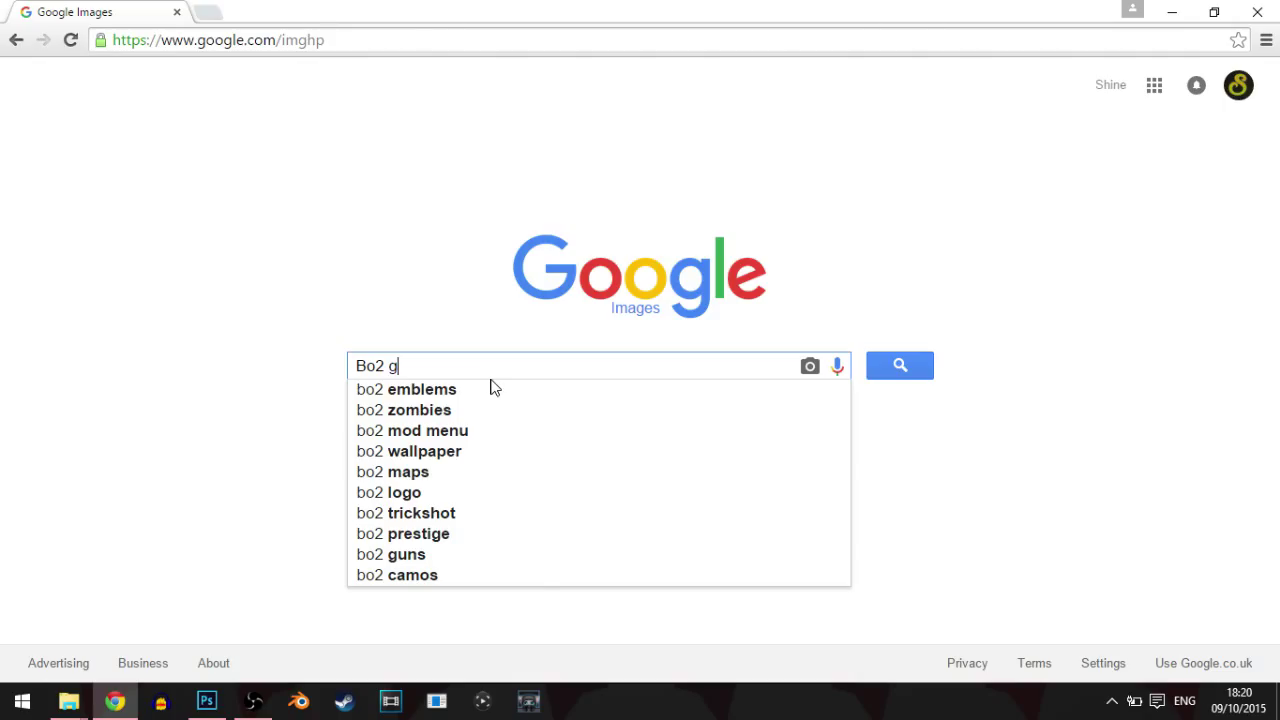
type("y")
key("BackSpace")
type("ay")
key("Return")
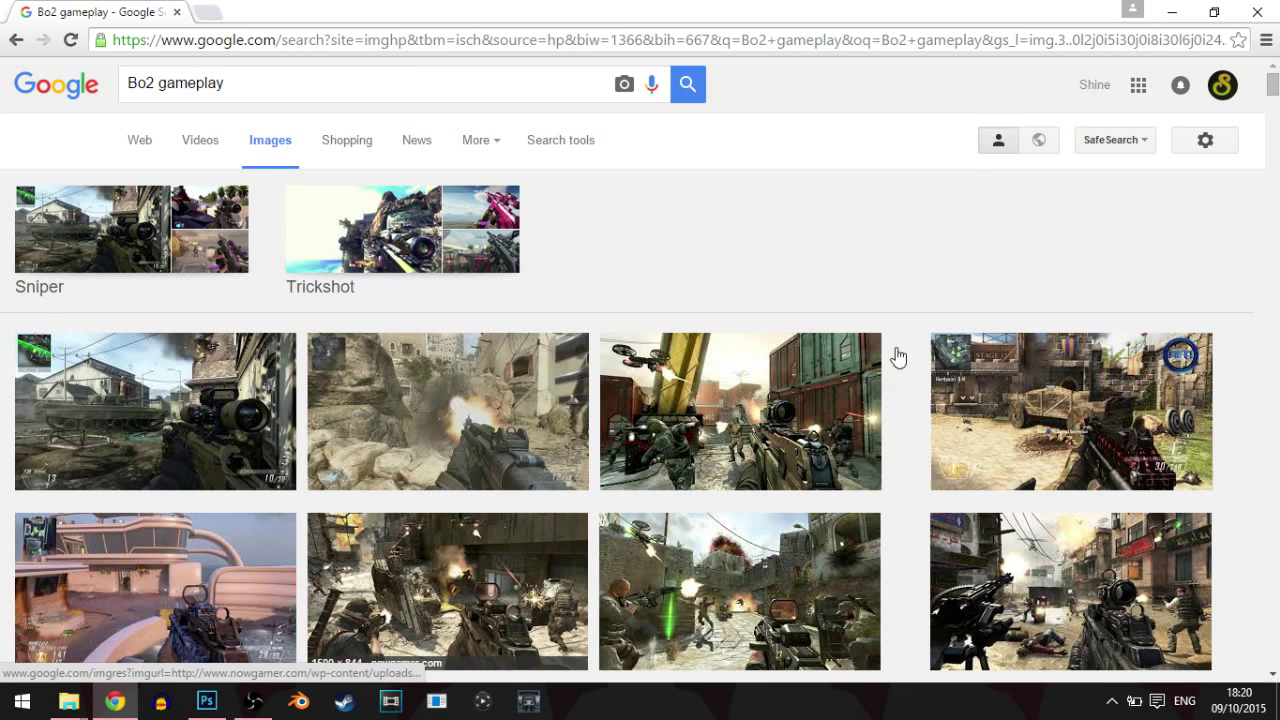
- Copy the 1280 × 720 sniper gameplay image from the first result and paste it into the Overlay Tutorial document in Photoshop
left_click(280, 420)
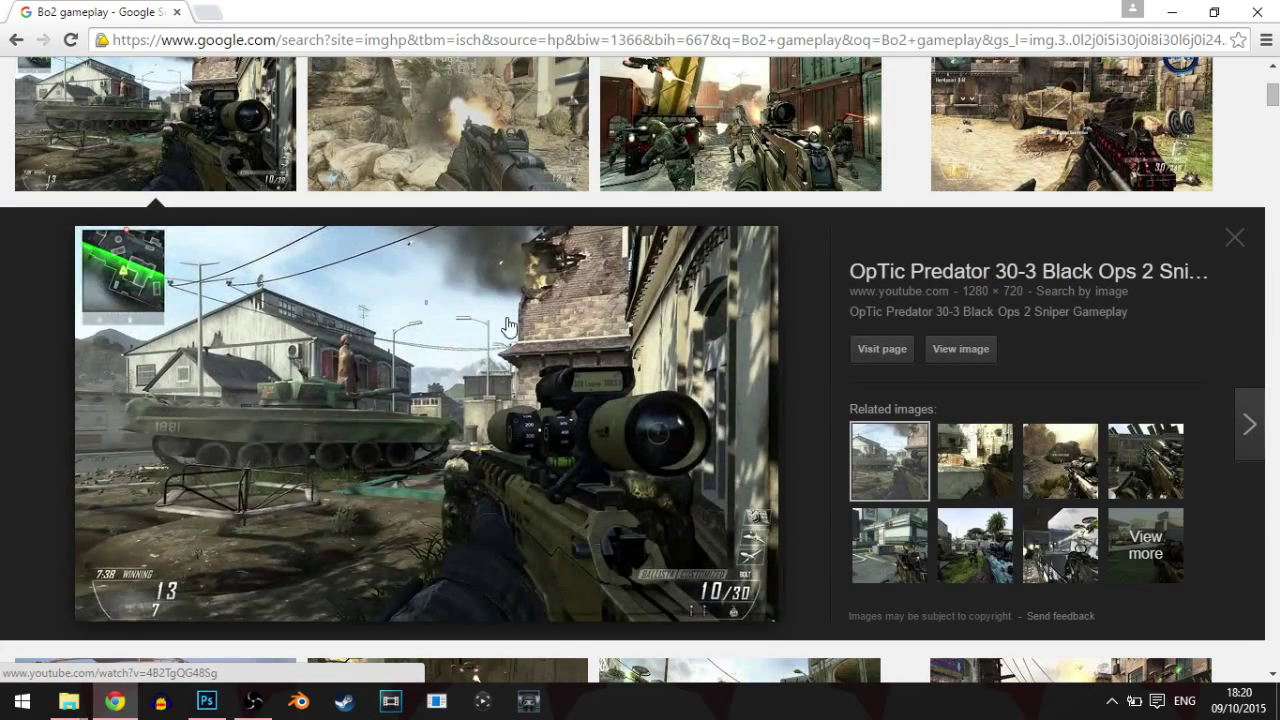
right_click(505, 317)
left_click(560, 500)
left_click(207, 701)
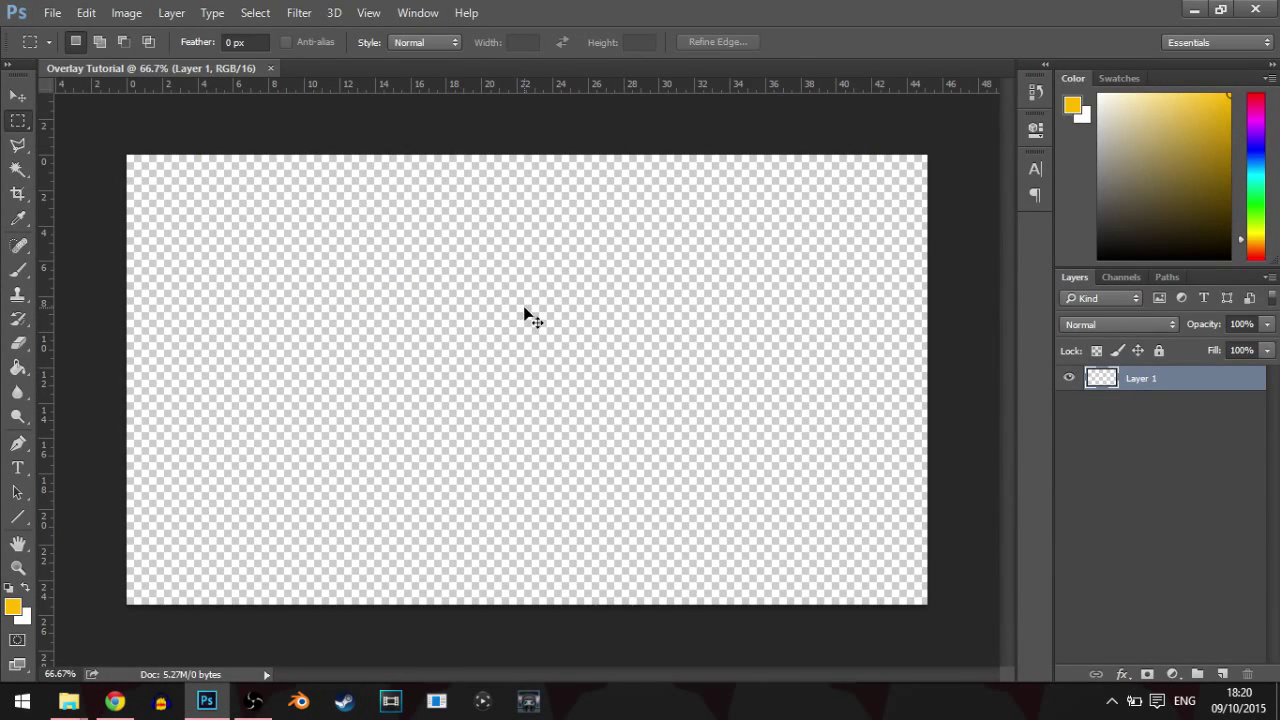
key("ctrl+v")
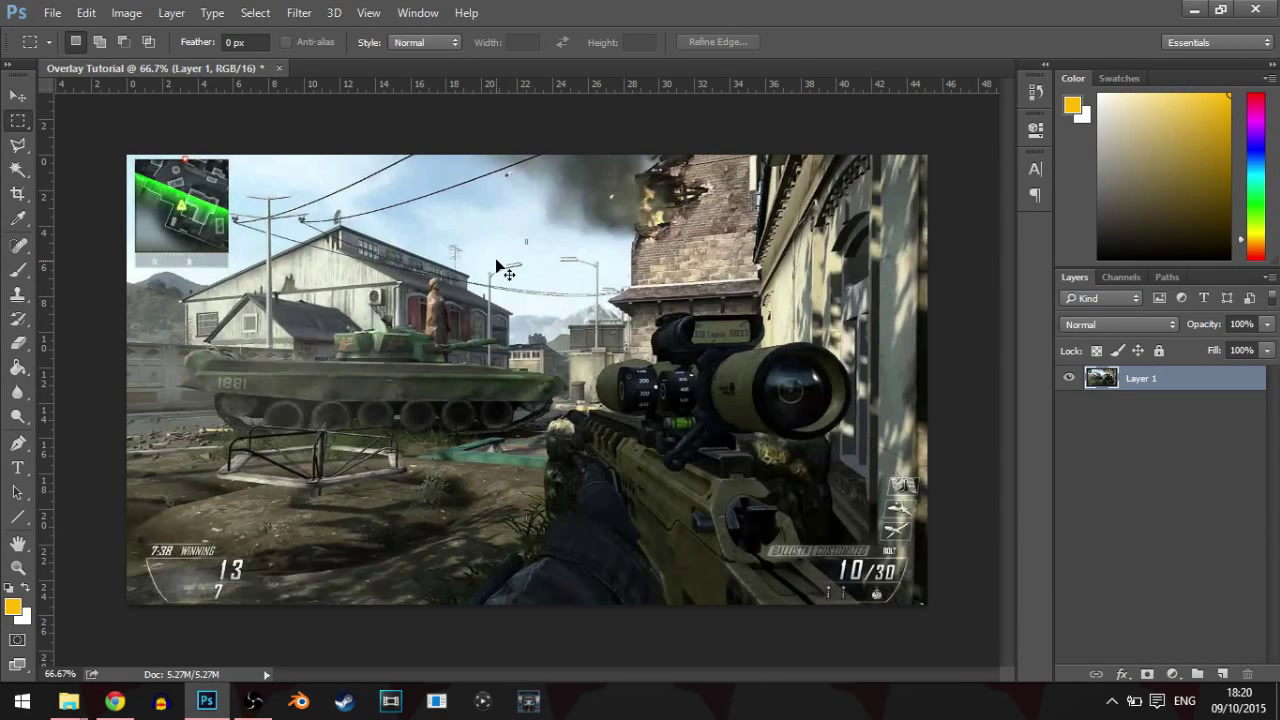
key("ctrl+t")
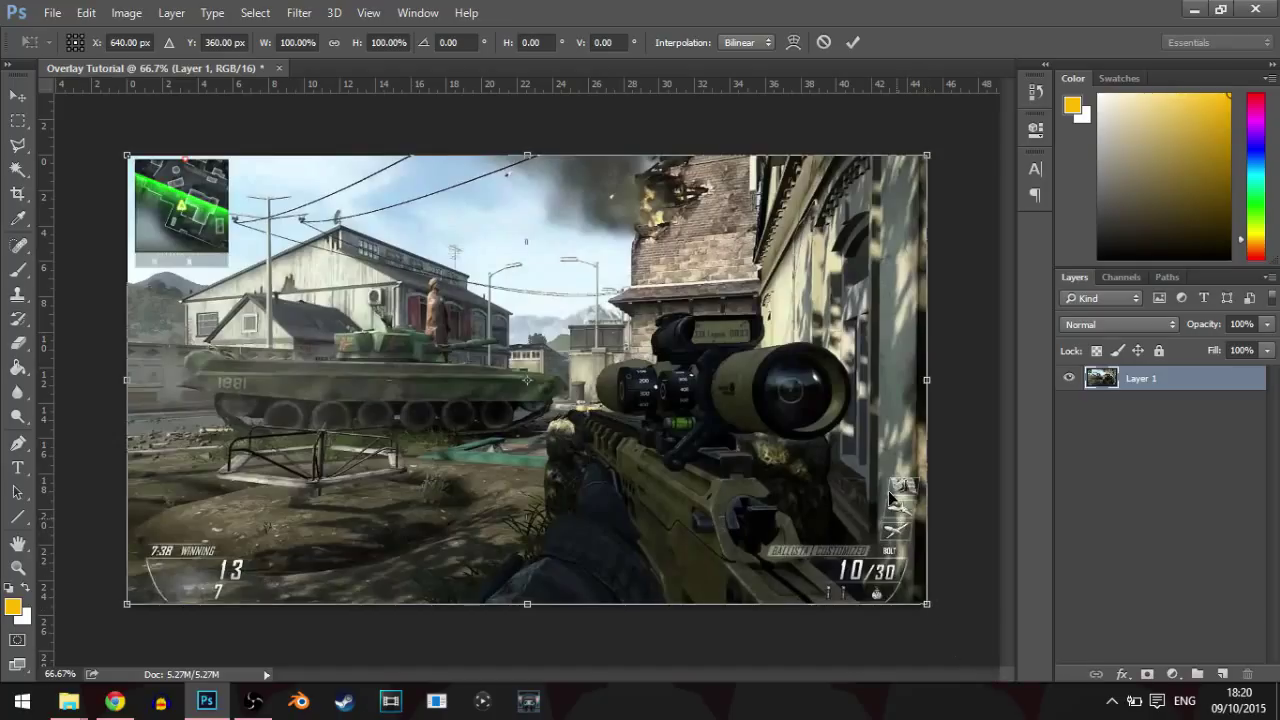
key("Return")
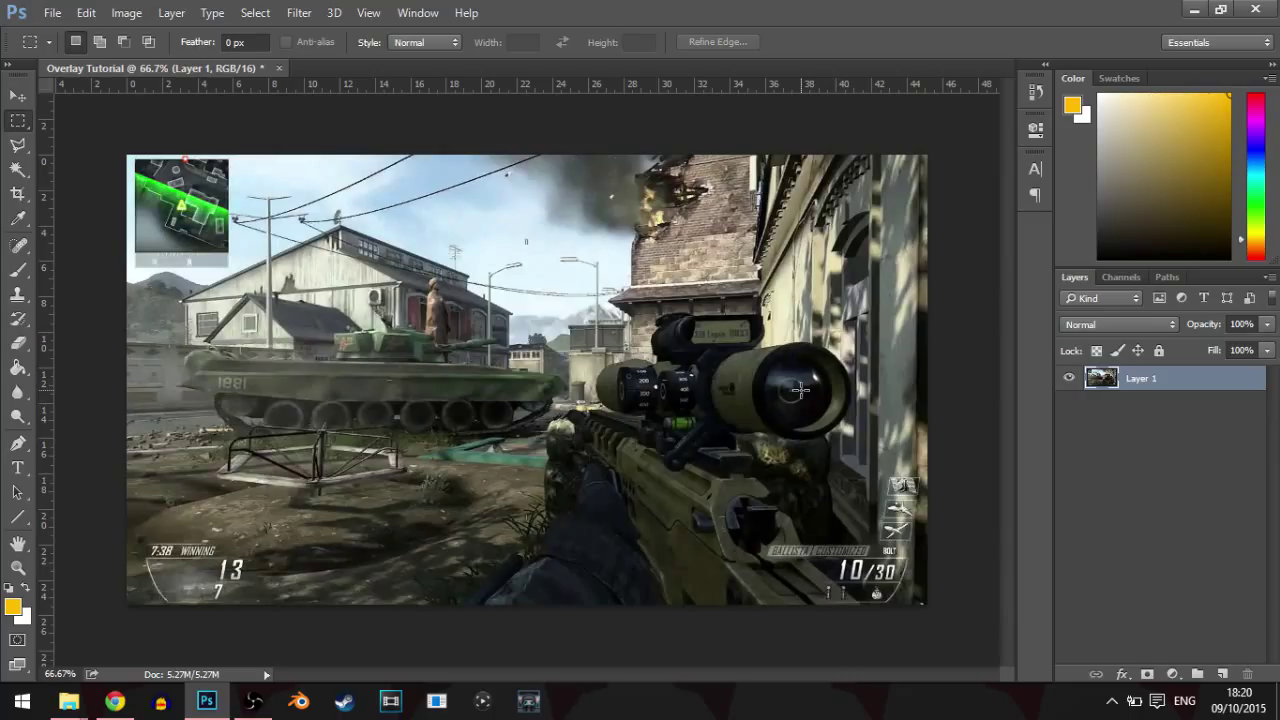
key("ctrl+t")
key("Escape")
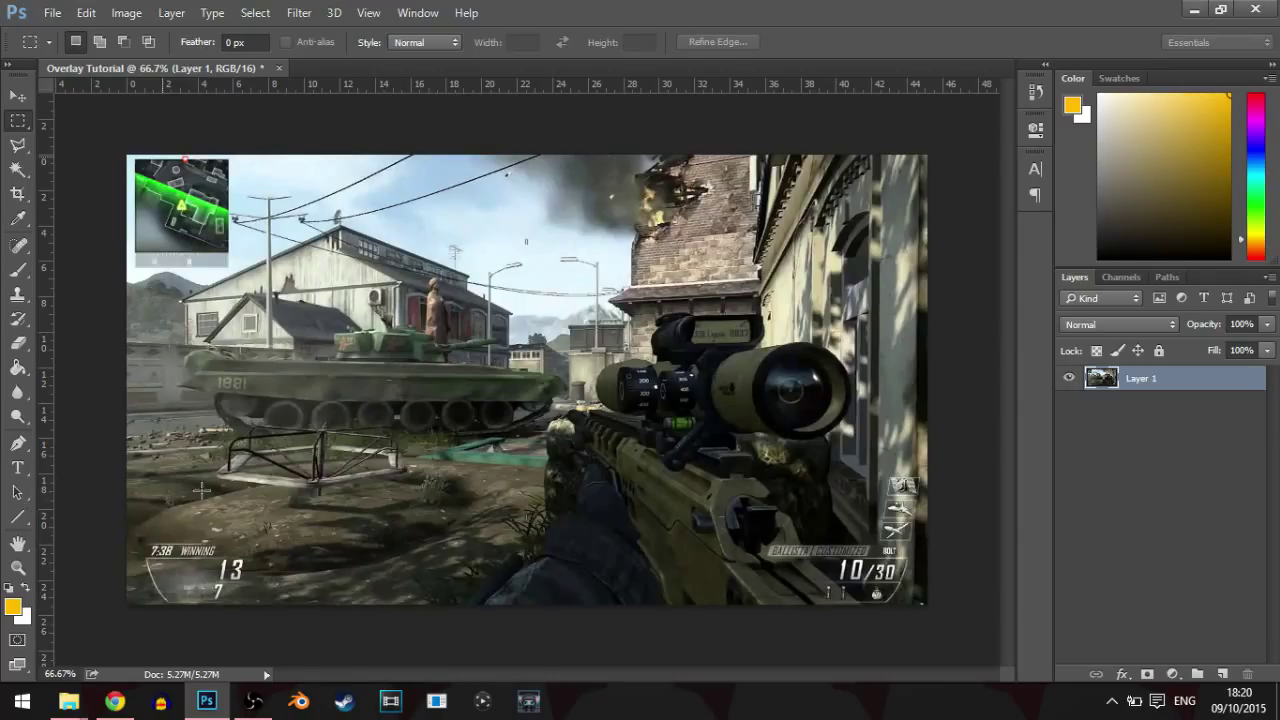
- Draw a yellow rectangle shape about 359 by 84 px with the Rectangle tool and move it flush into the canvas's upper-right corner
left_click(19, 524)
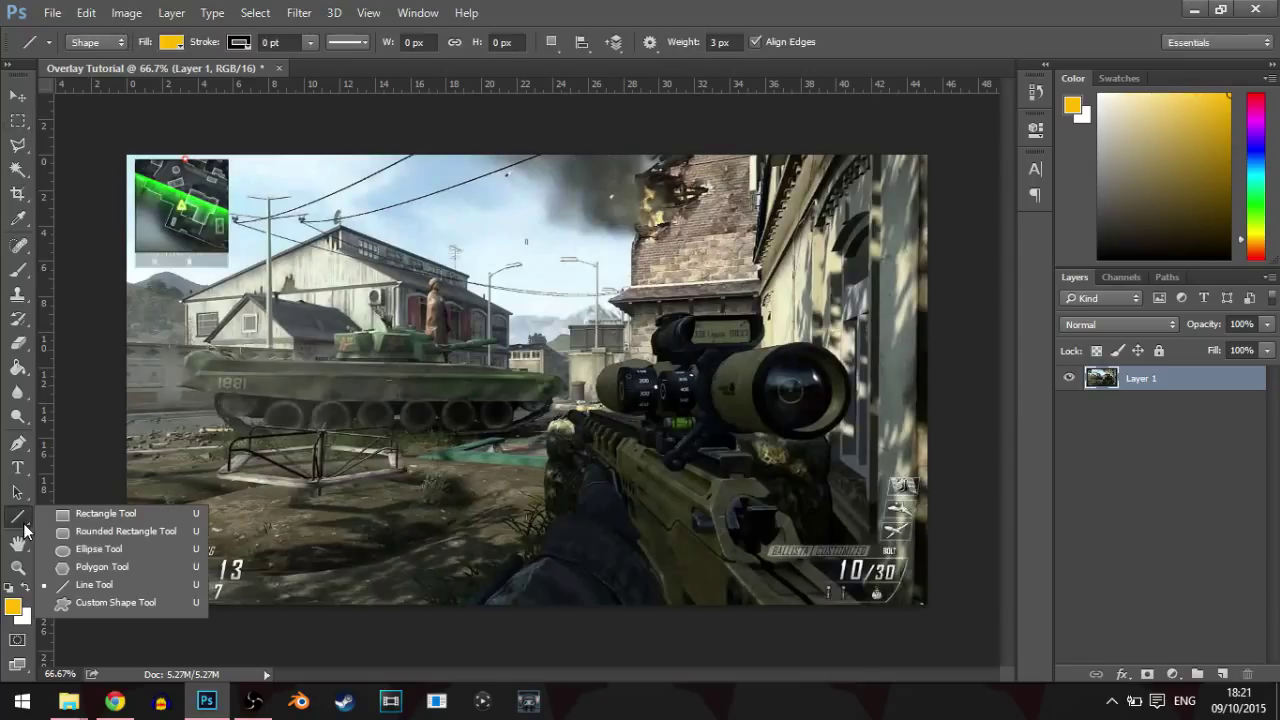
left_click(24, 530)
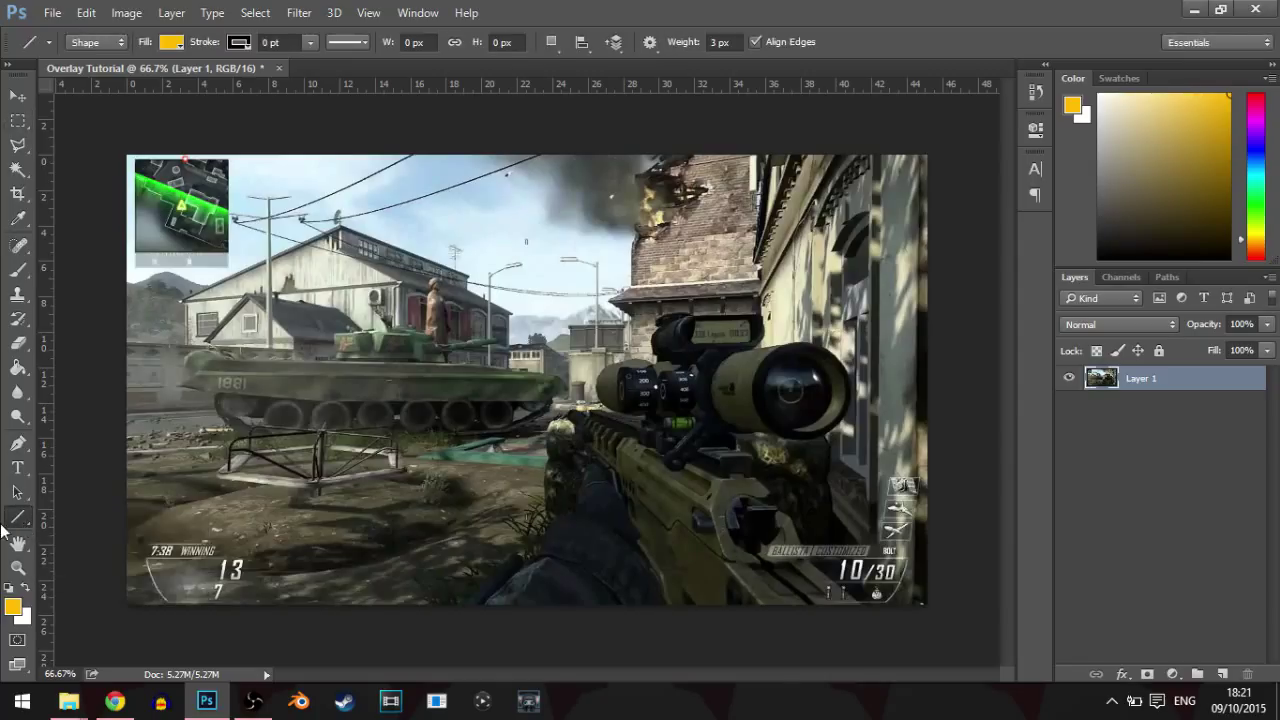
left_click(16, 527)
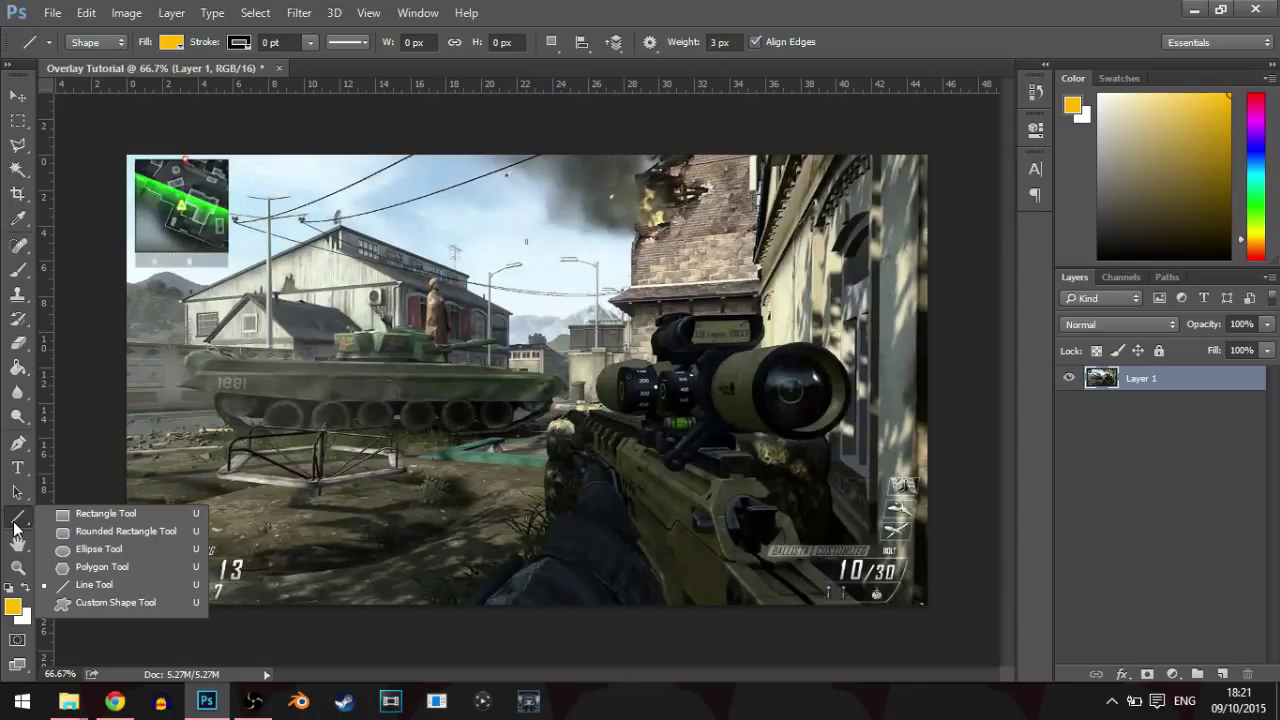
left_click(18, 517)
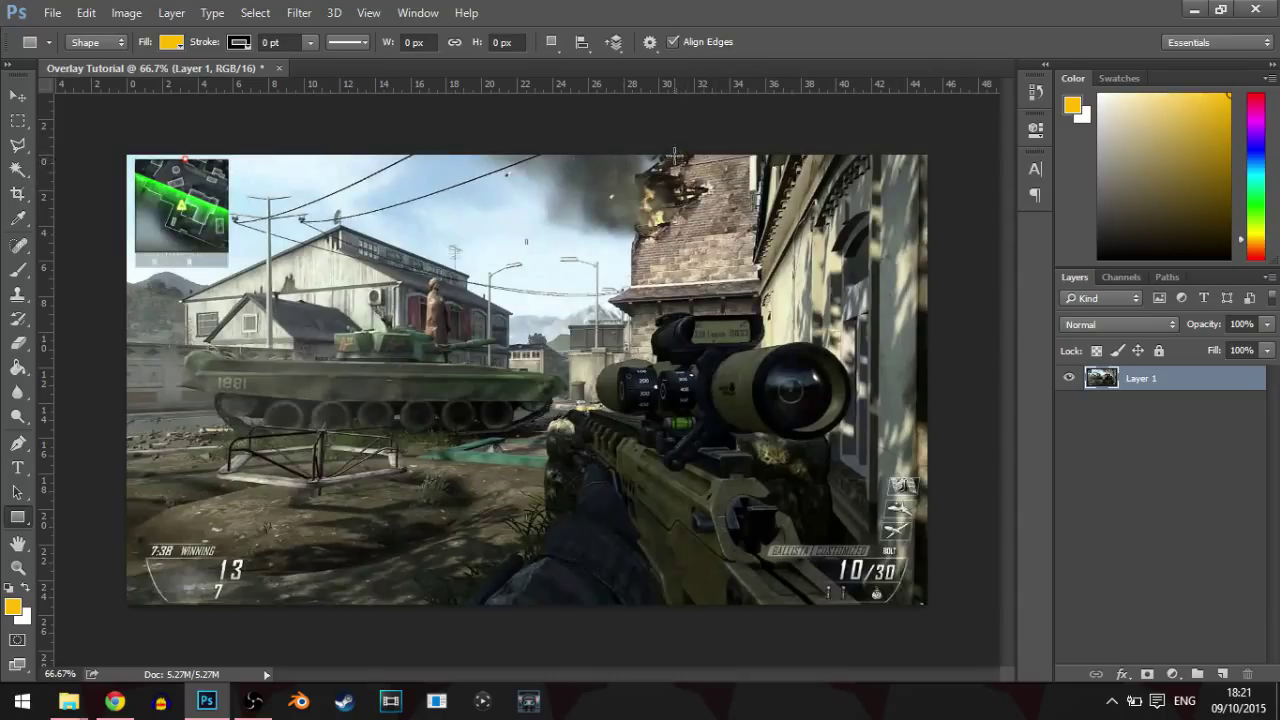
left_click_drag(686, 156, 925, 212)
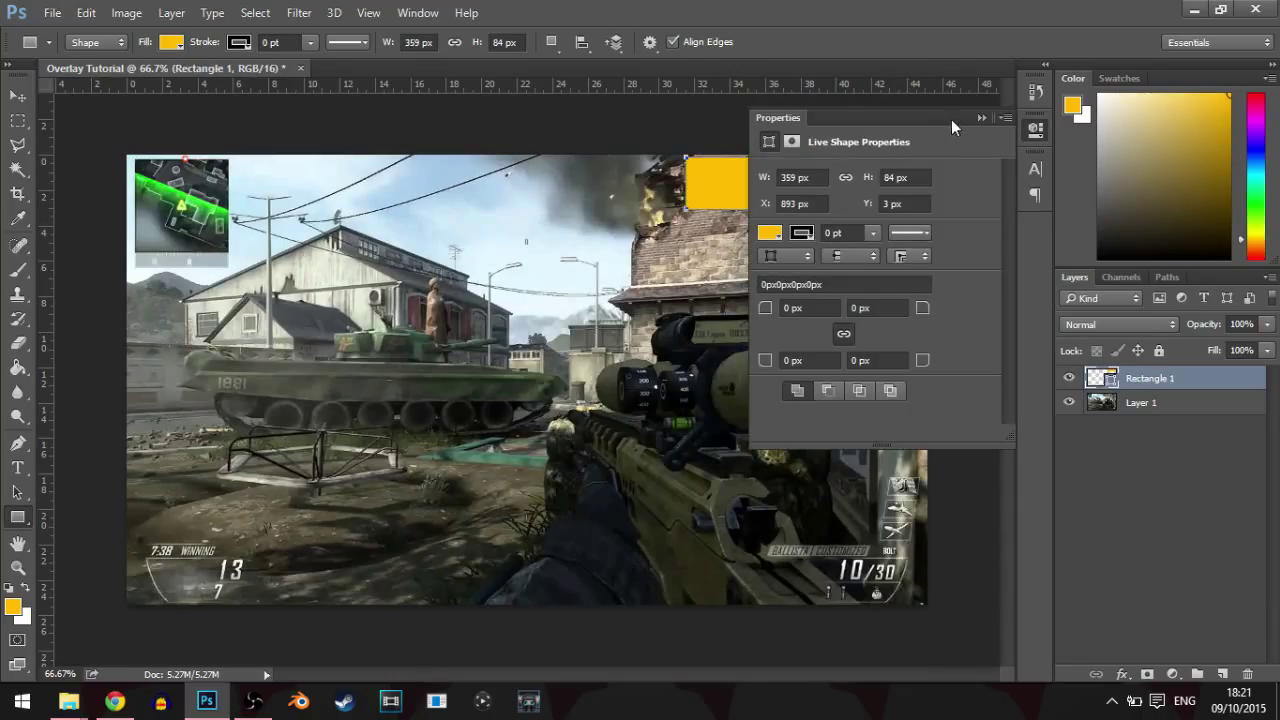
left_click(980, 118)
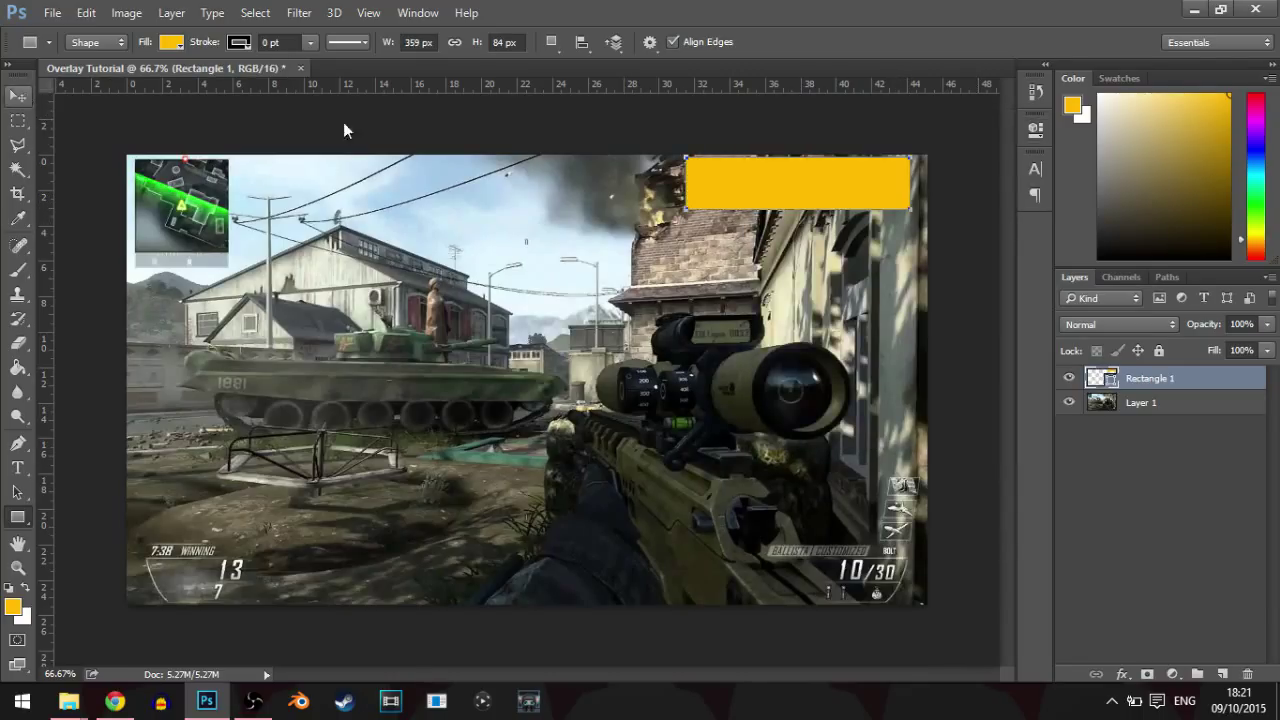
key("v")
left_click_drag(661, 157, 680, 157)
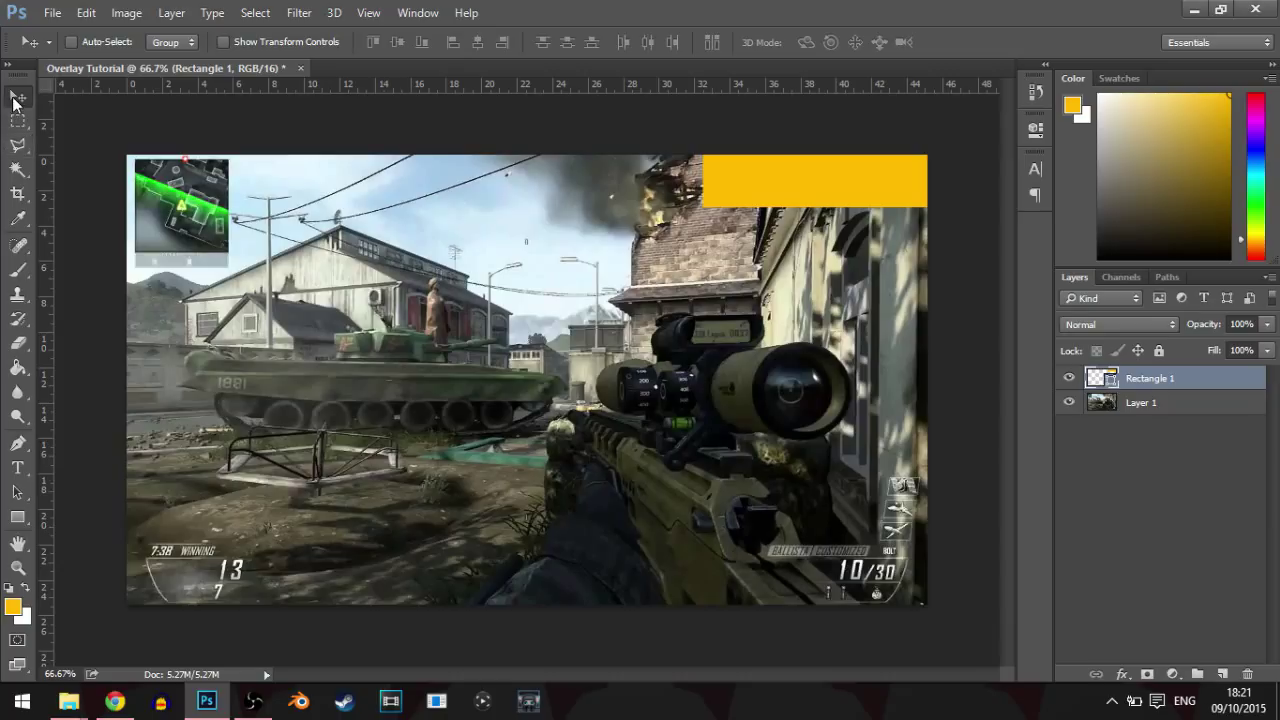
- Select the lower-left corner of the yellow rectangle as a triangle with the Polygonal Lasso, starting at the shape's upper-left corner
left_click(20, 146)
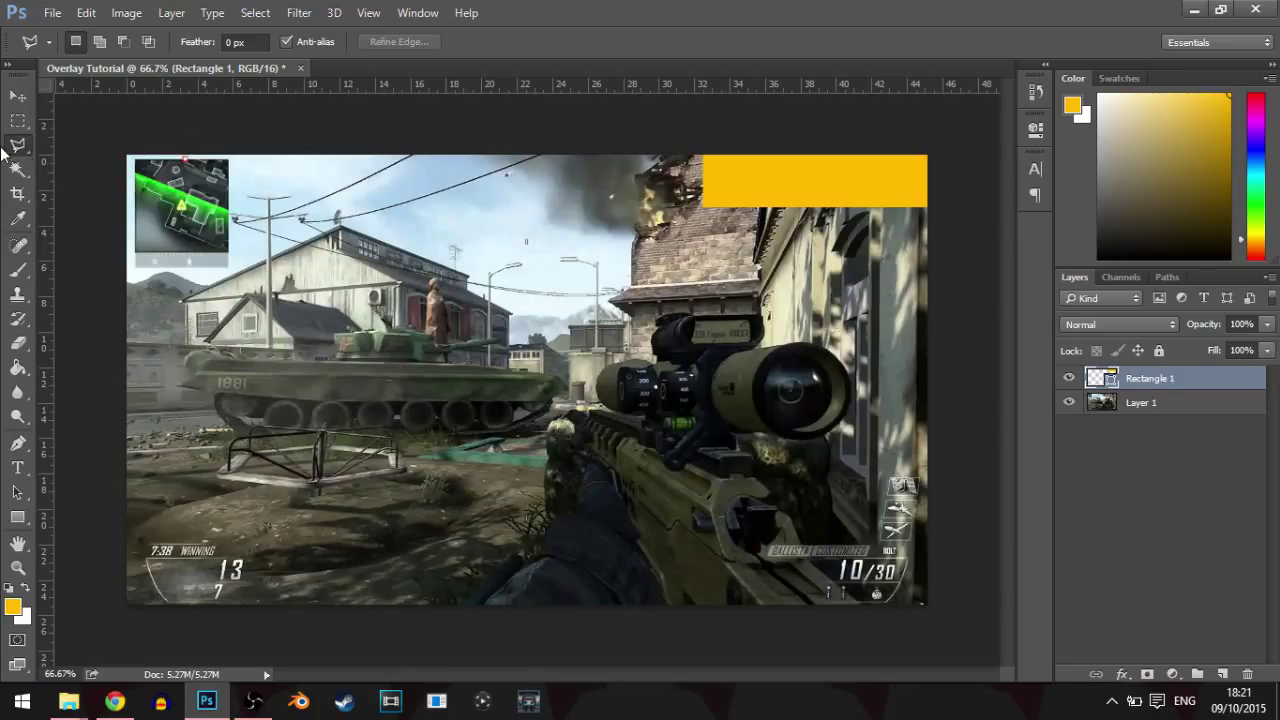
left_click(14, 152)
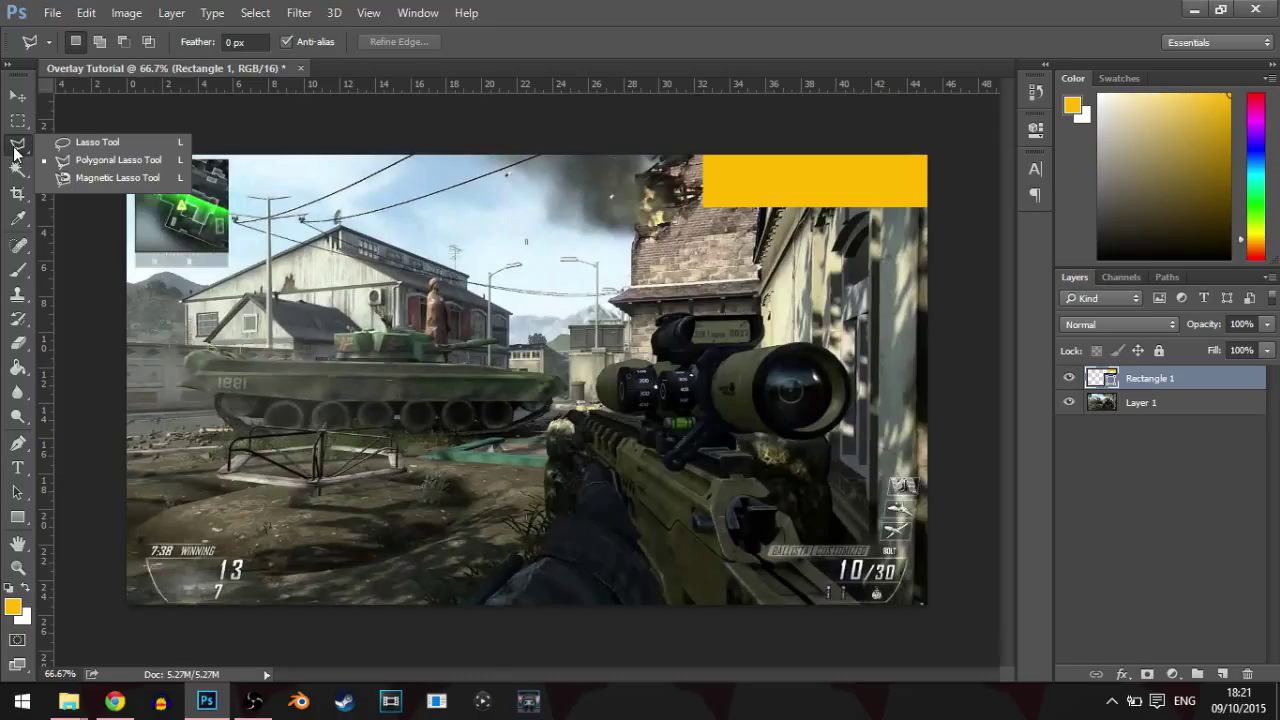
left_click(57, 165)
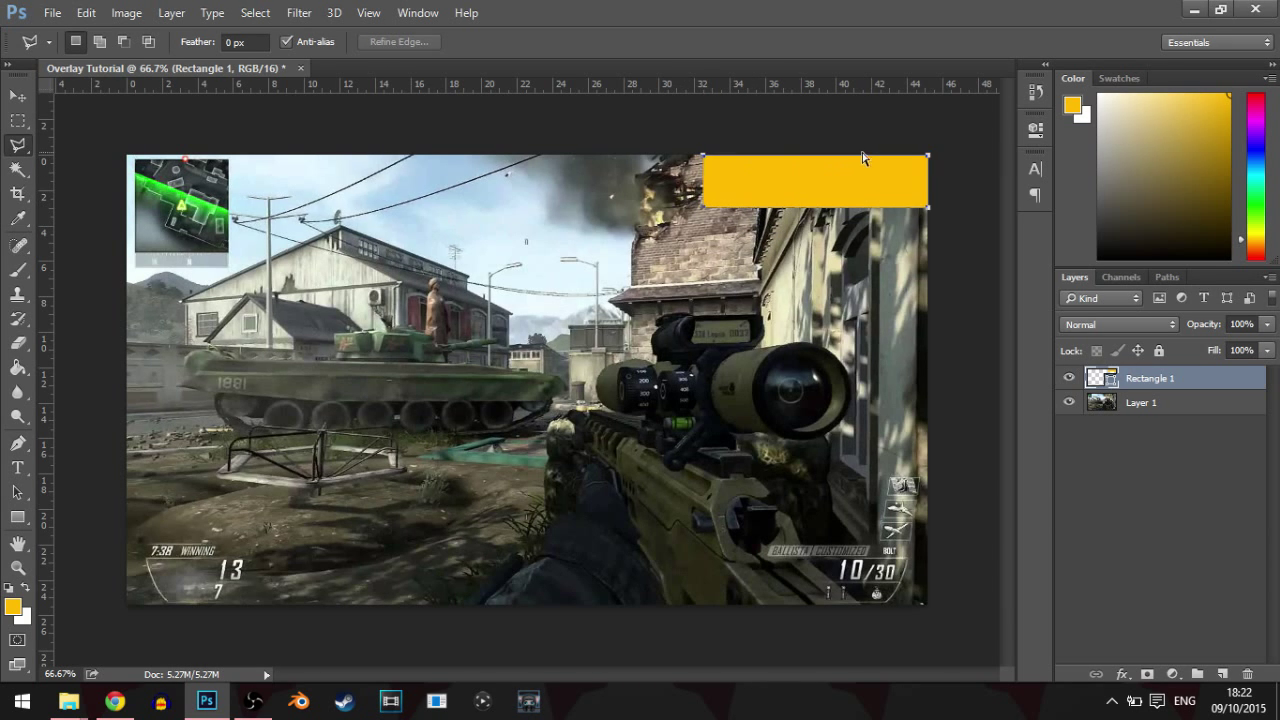
key("ctrl+plus")
key("ctrl+plus")
scroll(860, 290, "up", 6)
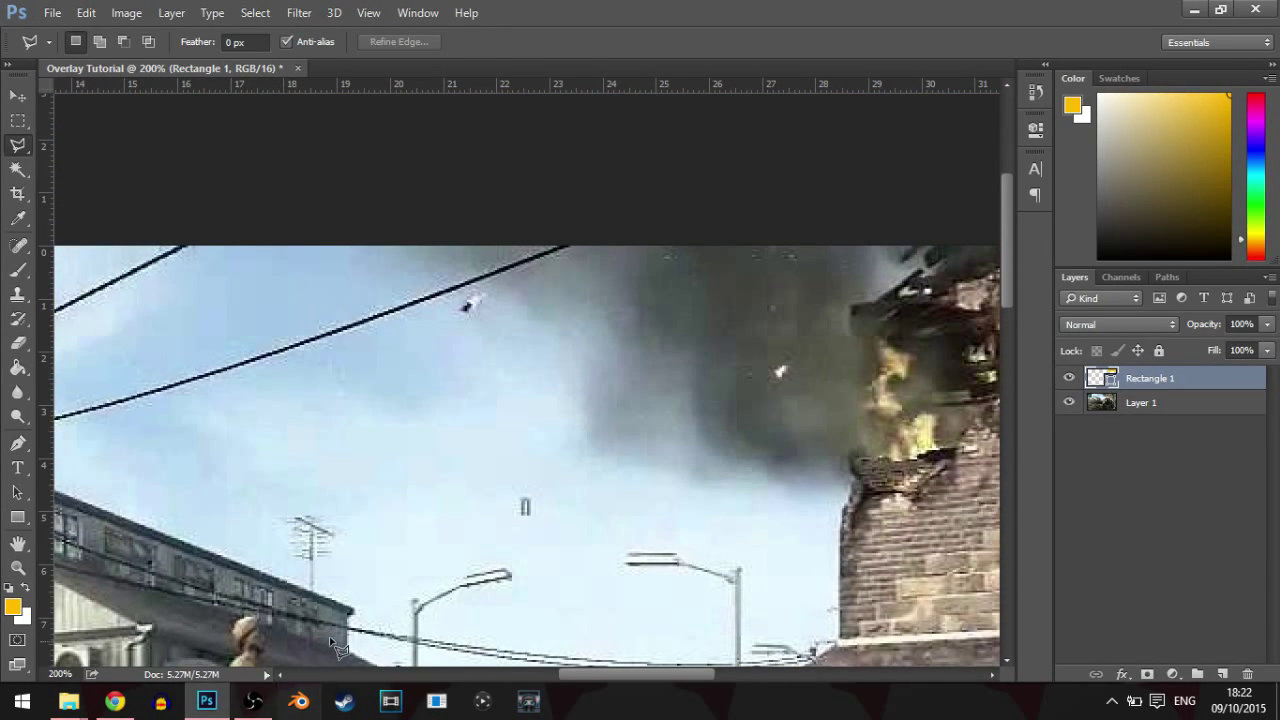
left_click(688, 695)
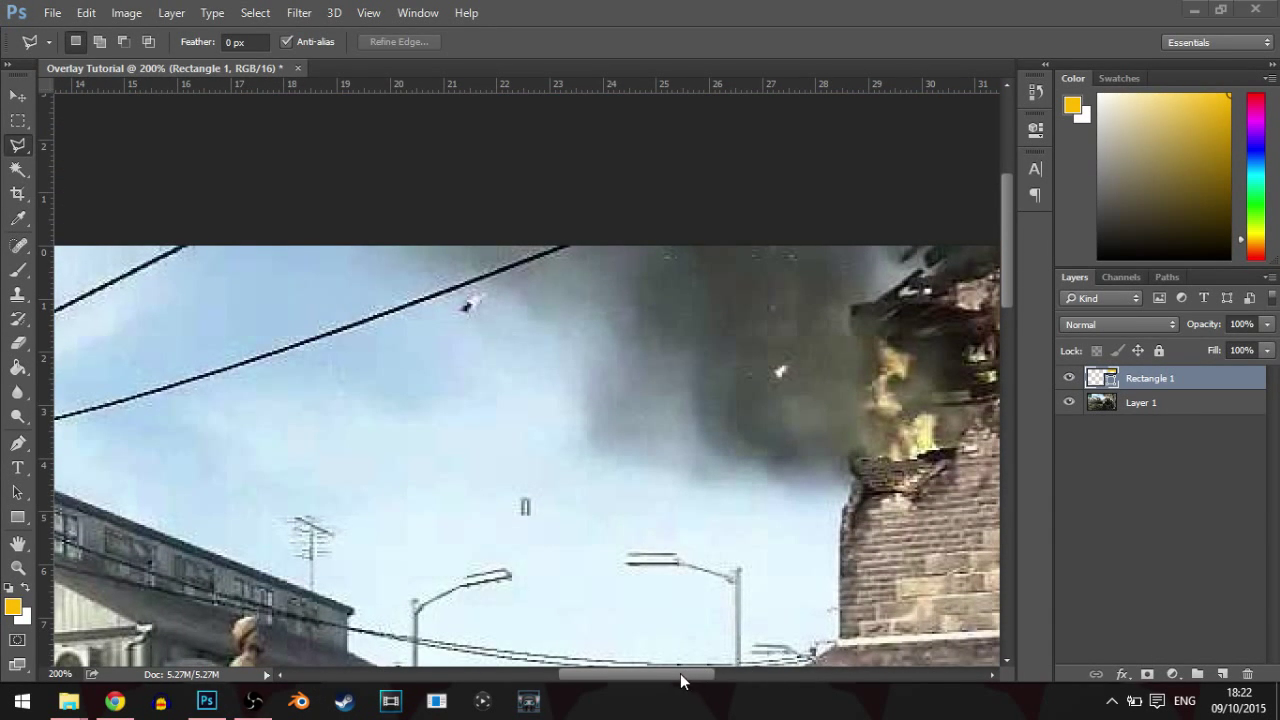
left_click(681, 676)
left_click_drag(672, 683, 810, 675)
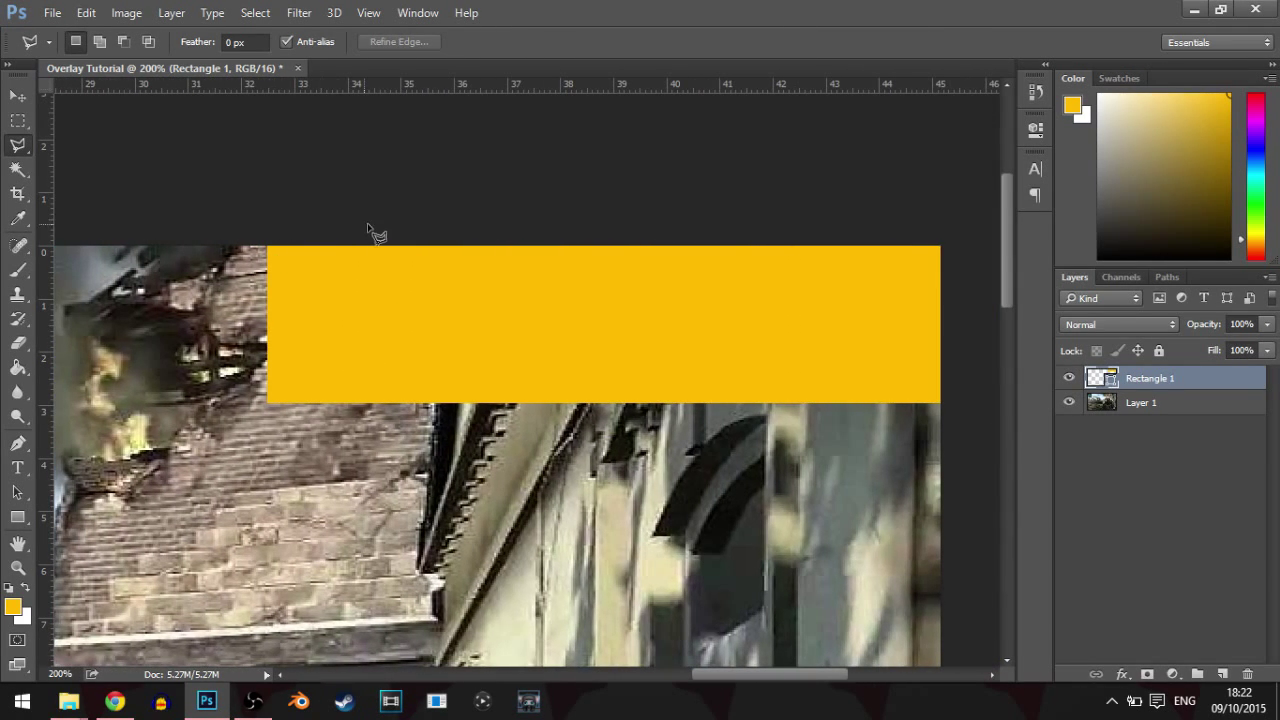
left_click(267, 247)
left_click(408, 404)
left_click(254, 410)
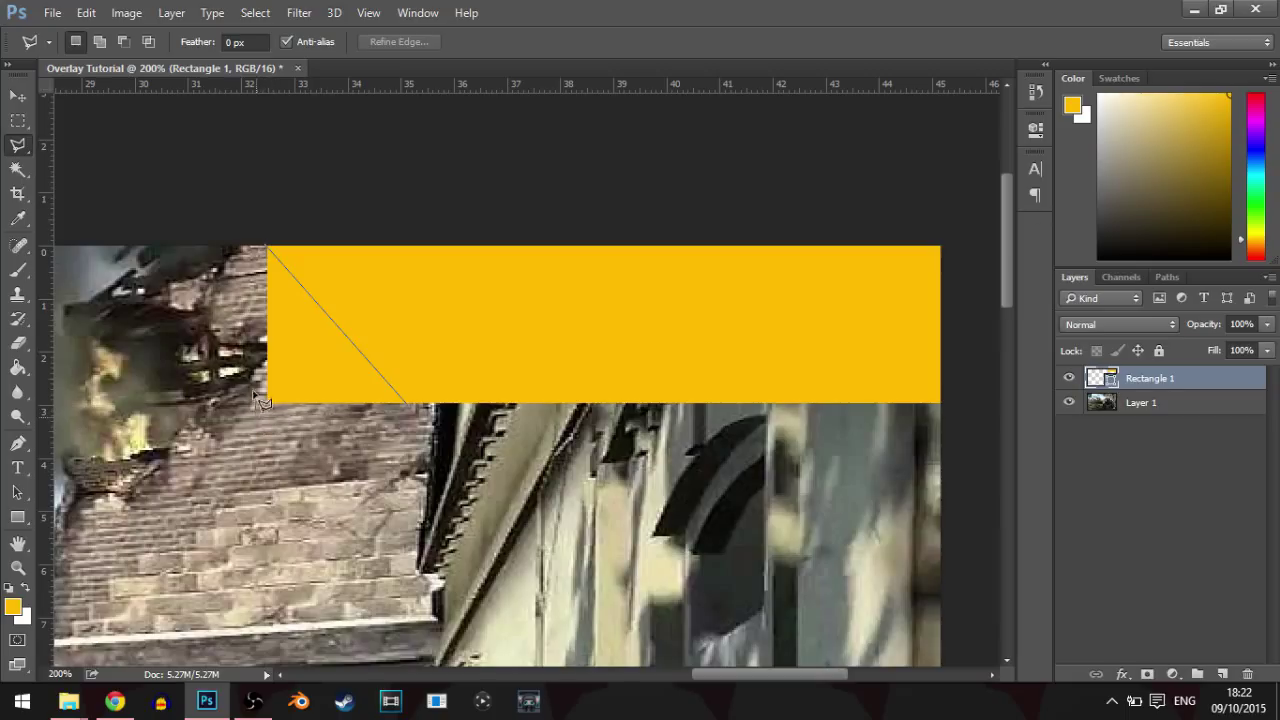
left_click(265, 247)
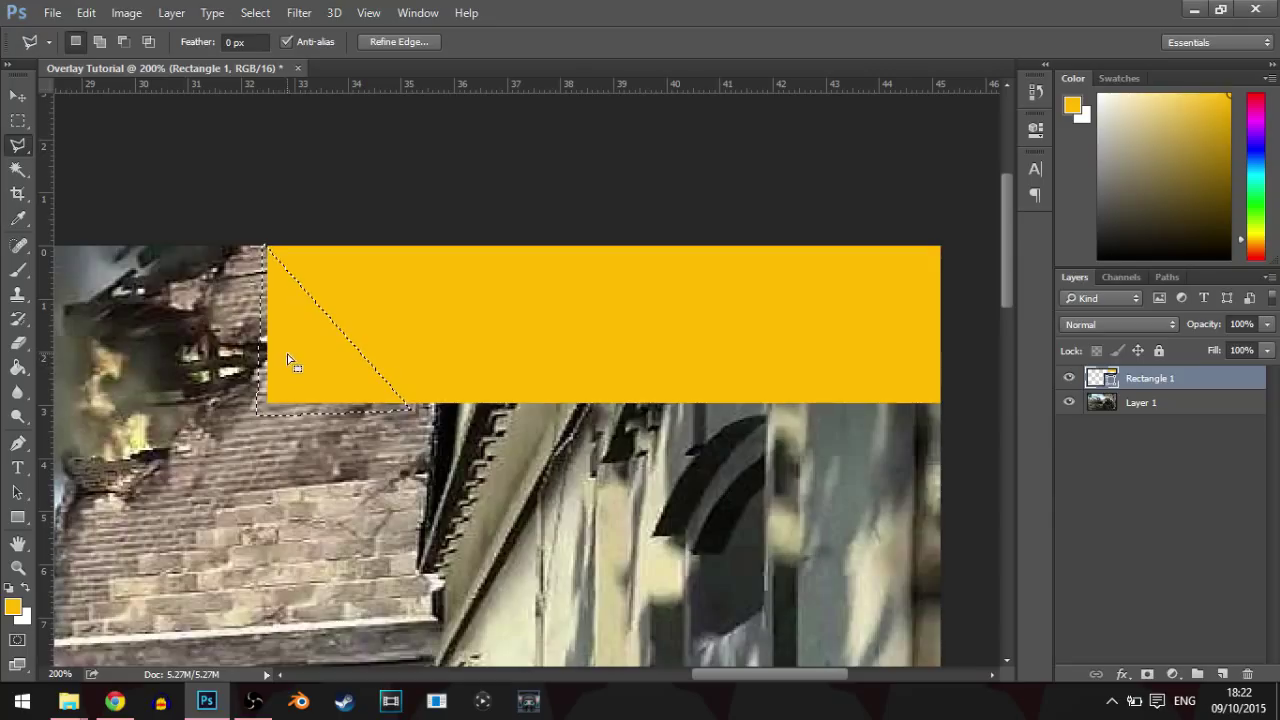
- Rasterize the Rectangle 1 layer, delete the selected triangular corner to leave a slanted left edge, and deselect
key("Delete")
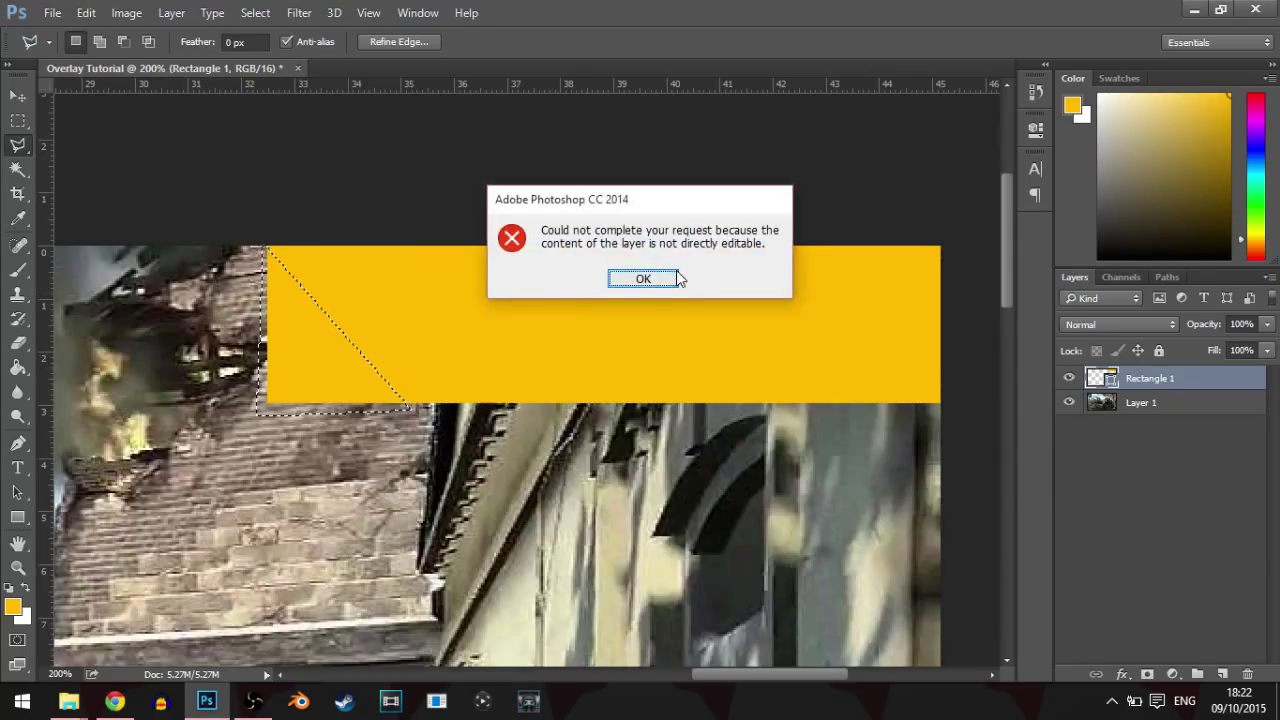
left_click(646, 275)
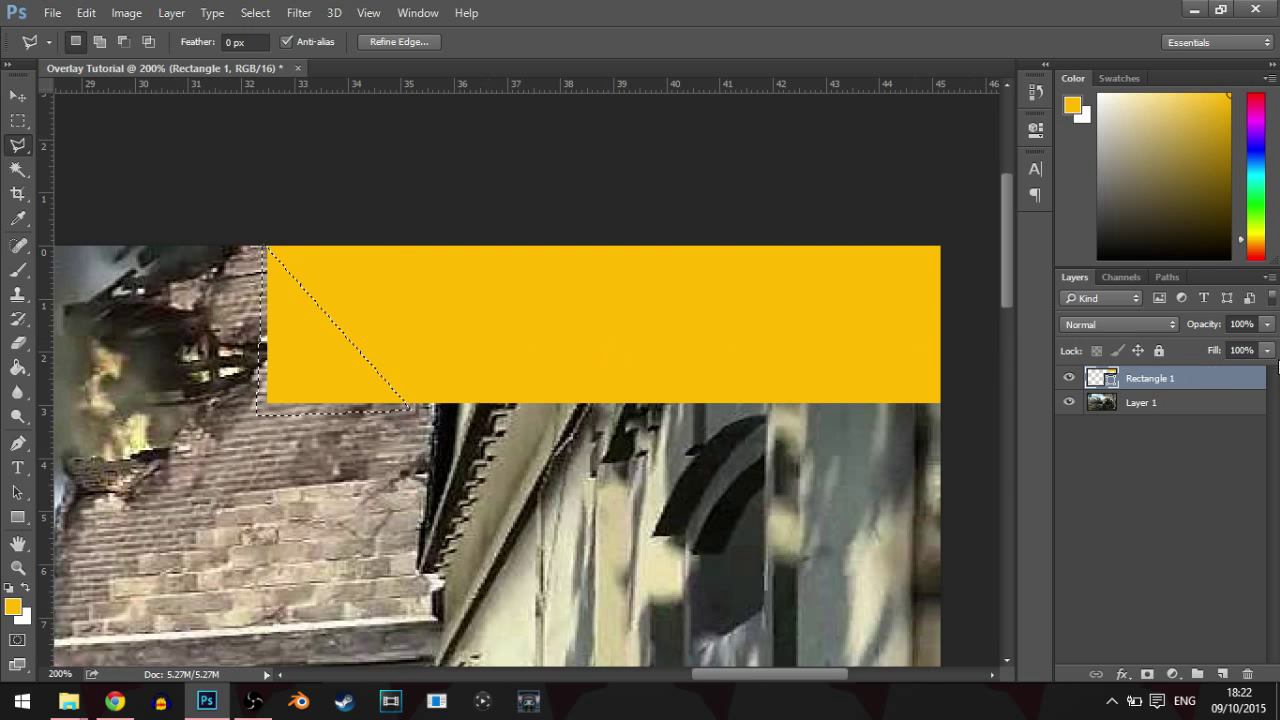
right_click(1158, 381)
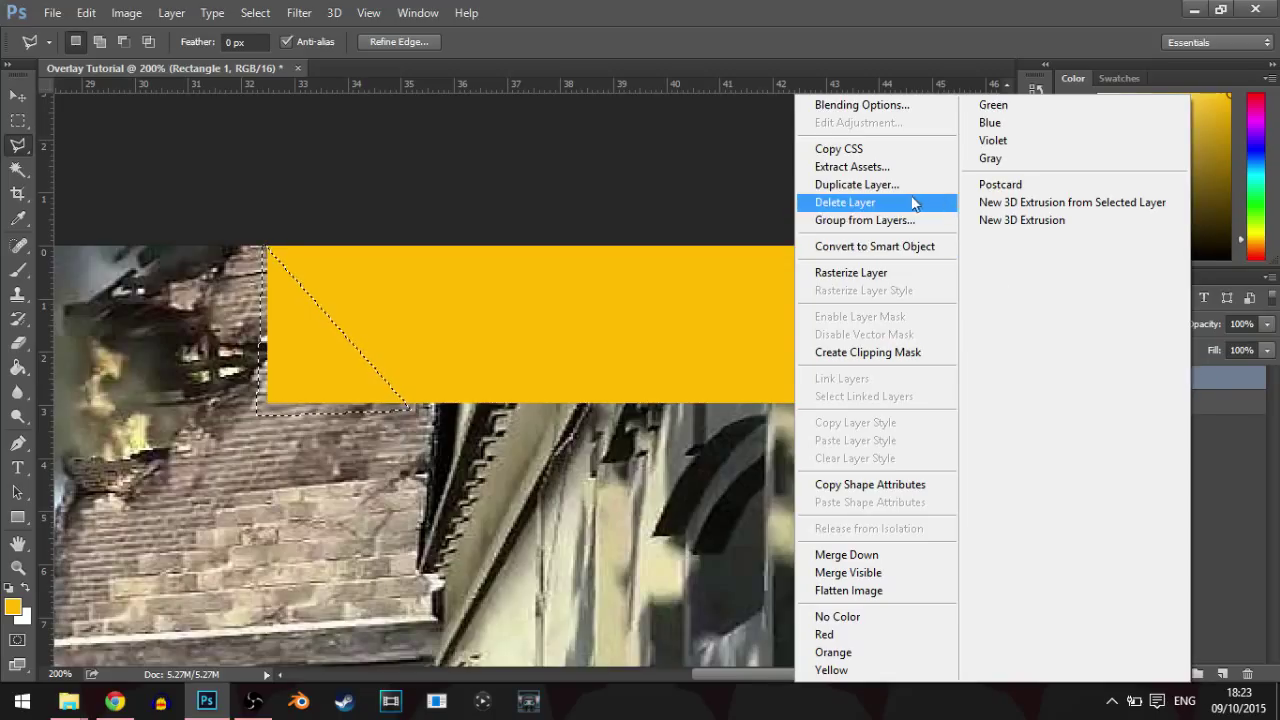
left_click(905, 273)
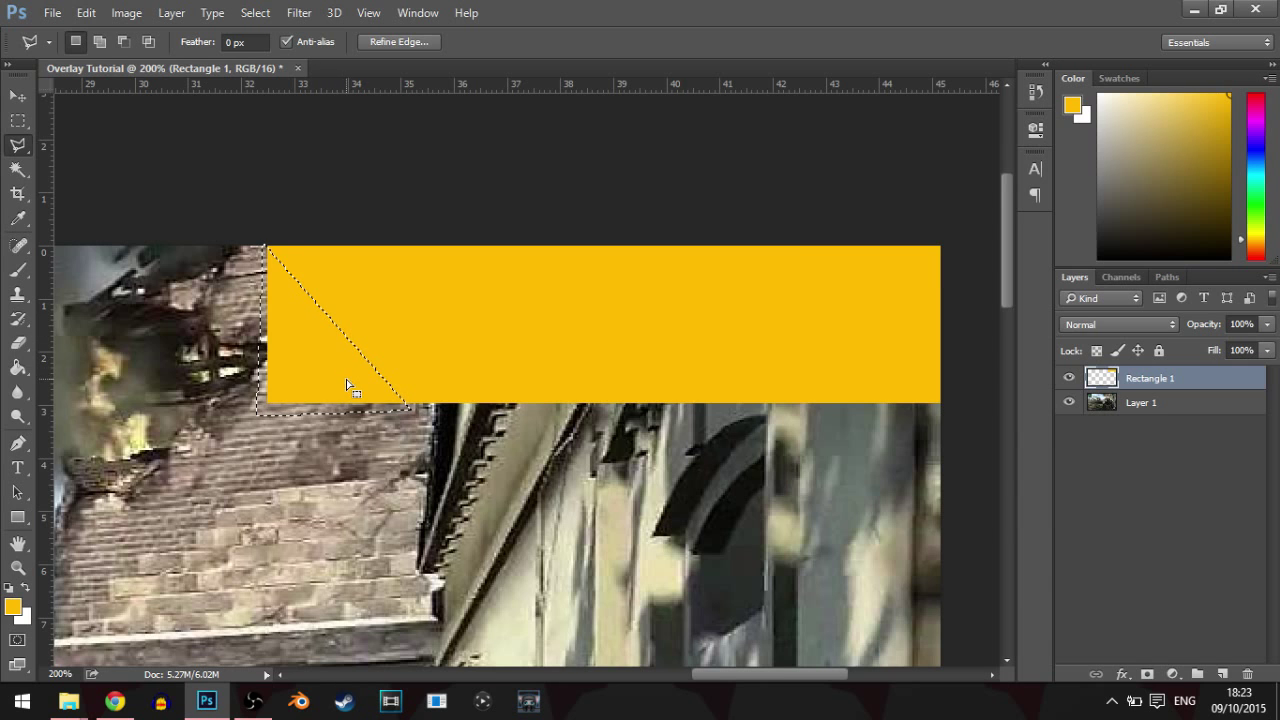
key("Delete")
key("ctrl+d")
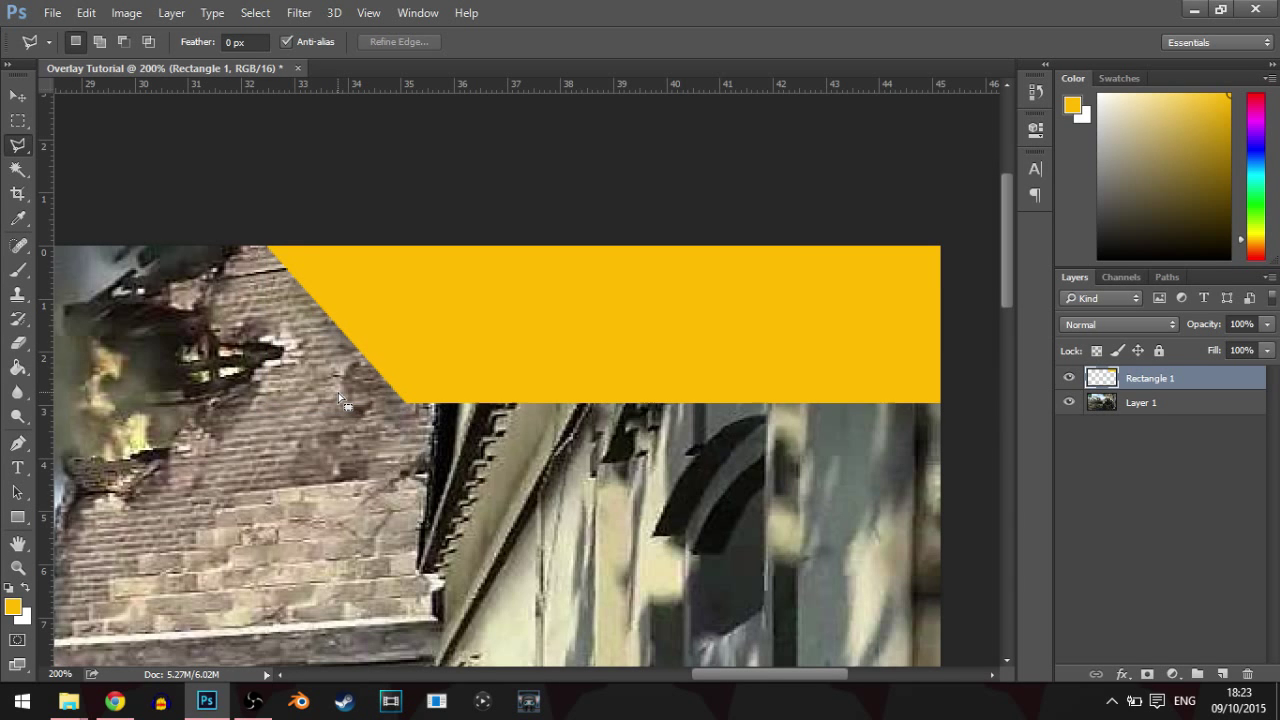
key("ctrl+minus")
key("ctrl+minus")
key("ctrl+minus")
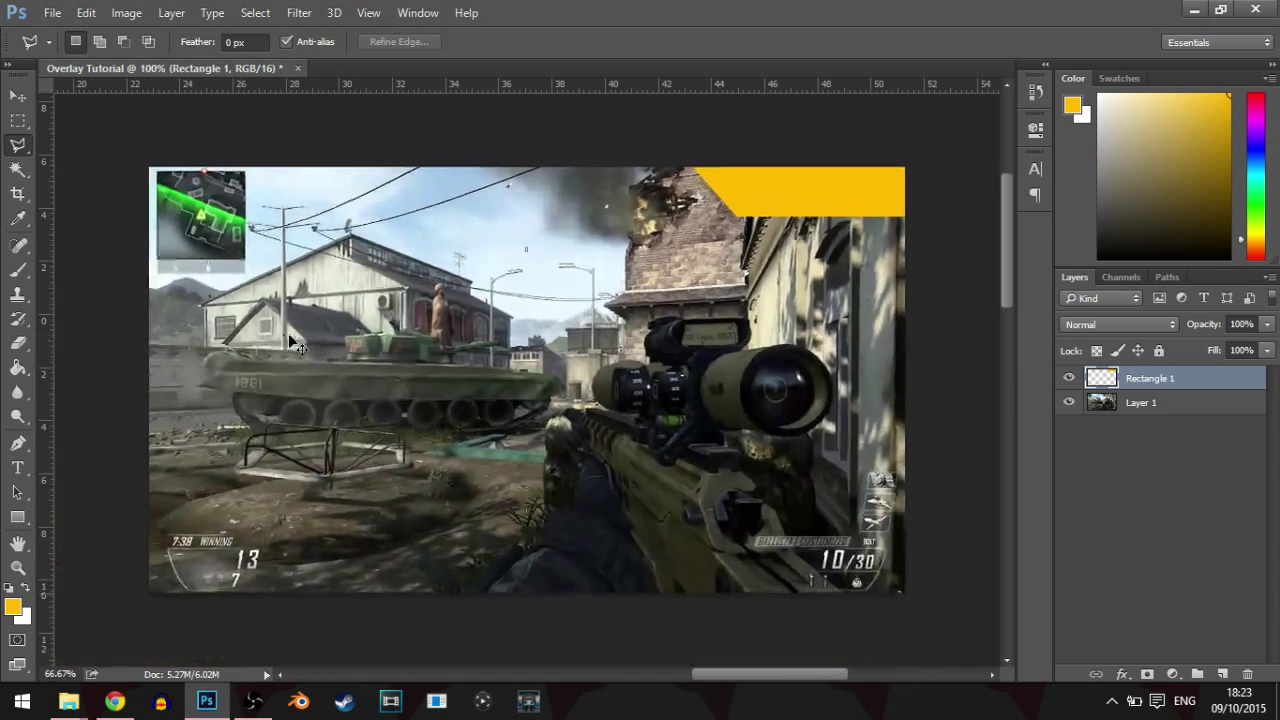
key("ctrl+plus")
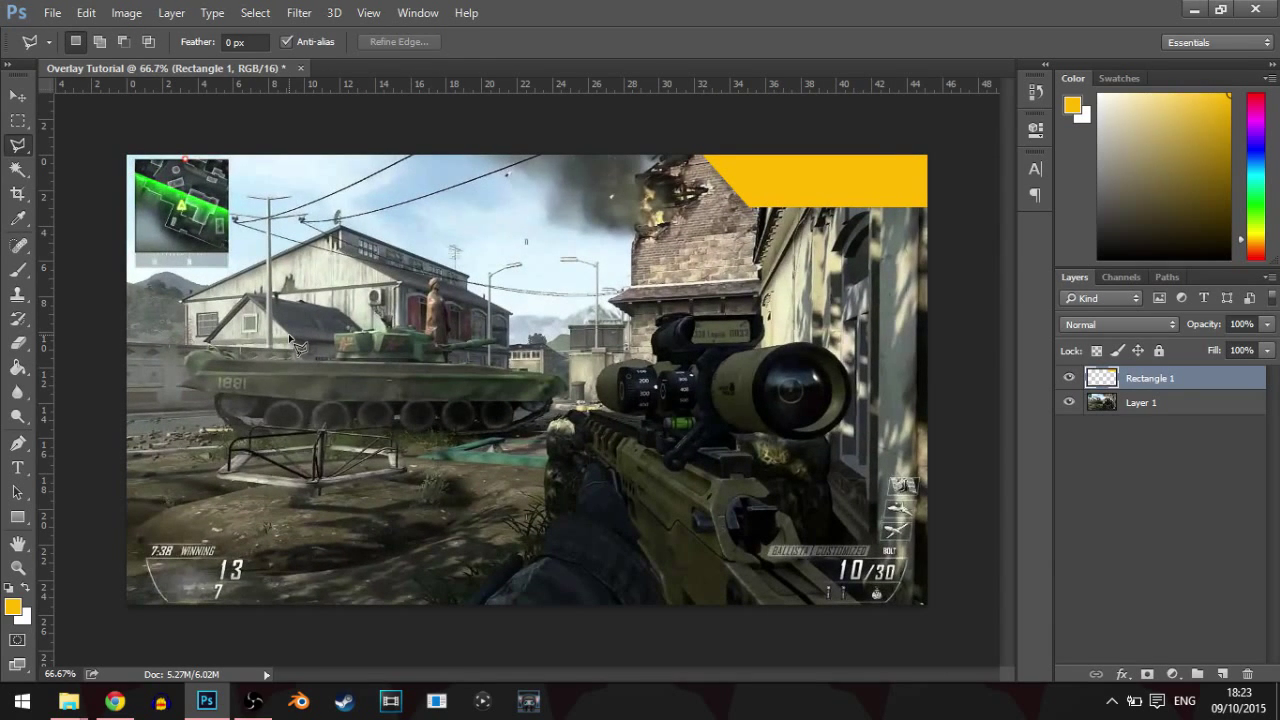
left_click(17, 95)
mouse_move(760, 181)
left_mouse_down()
mouse_move(741, 182)
mouse_move(763, 176)
left_mouse_up()
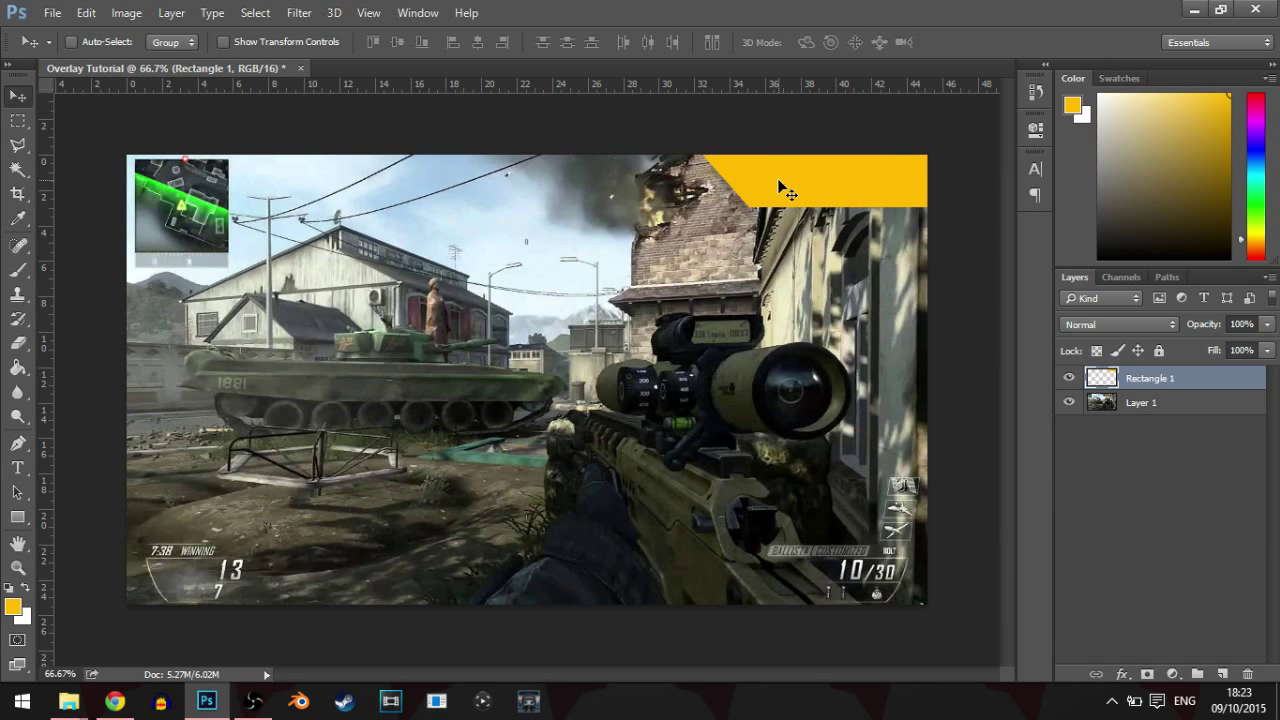
- Add a text layer reading "YOUR NAME" starting on the yellow corner shape
key("ctrl+plus")
scroll(850, 278, "up", 3)
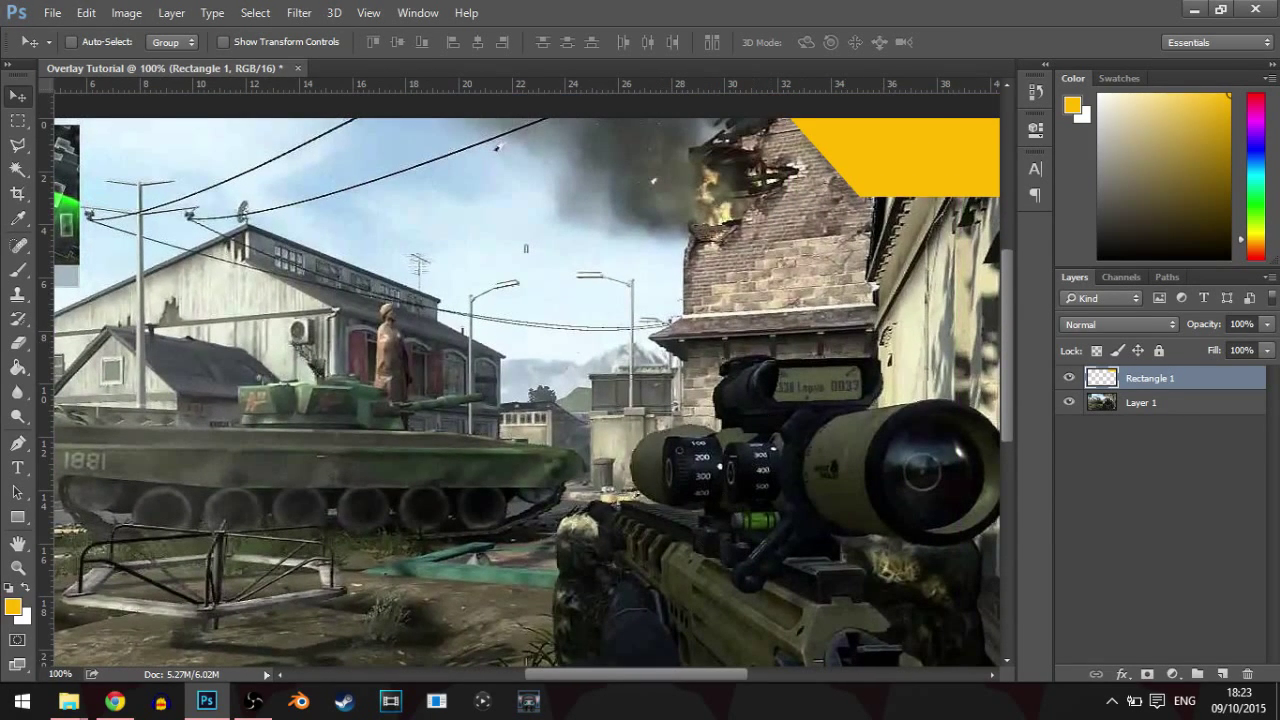
left_click_drag(615, 673, 664, 676)
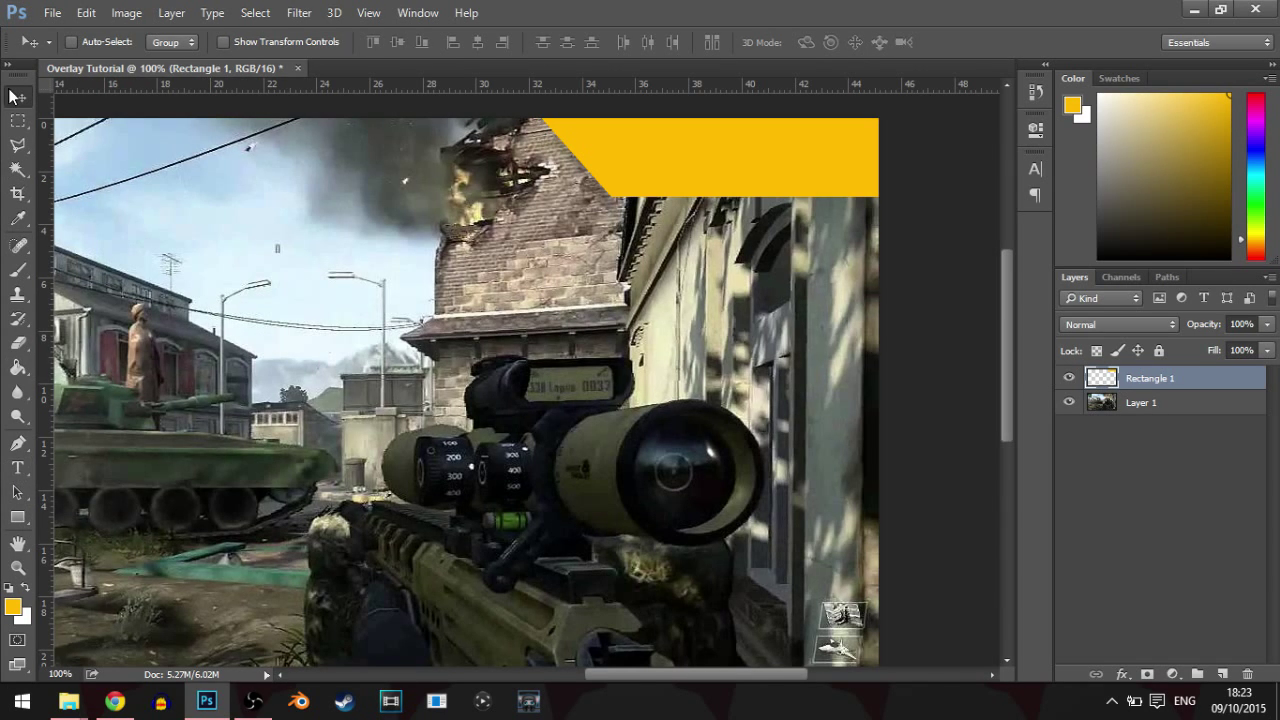
left_click(25, 478)
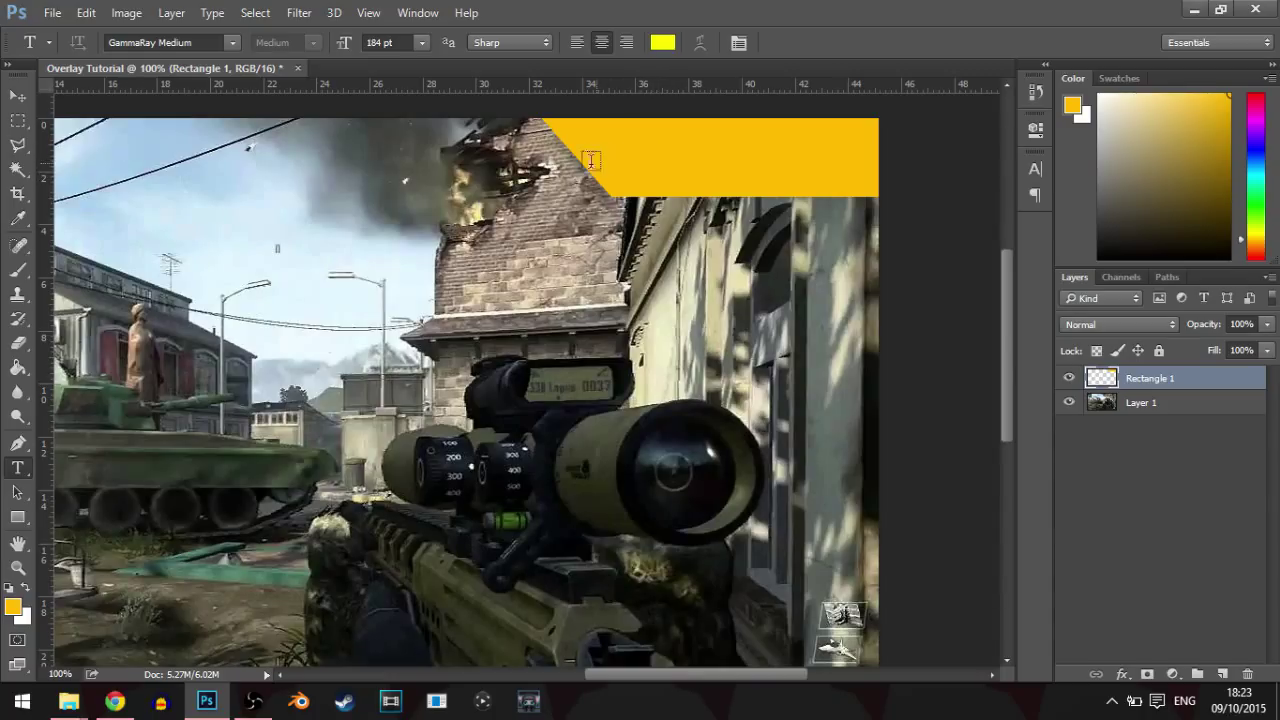
left_click(645, 178)
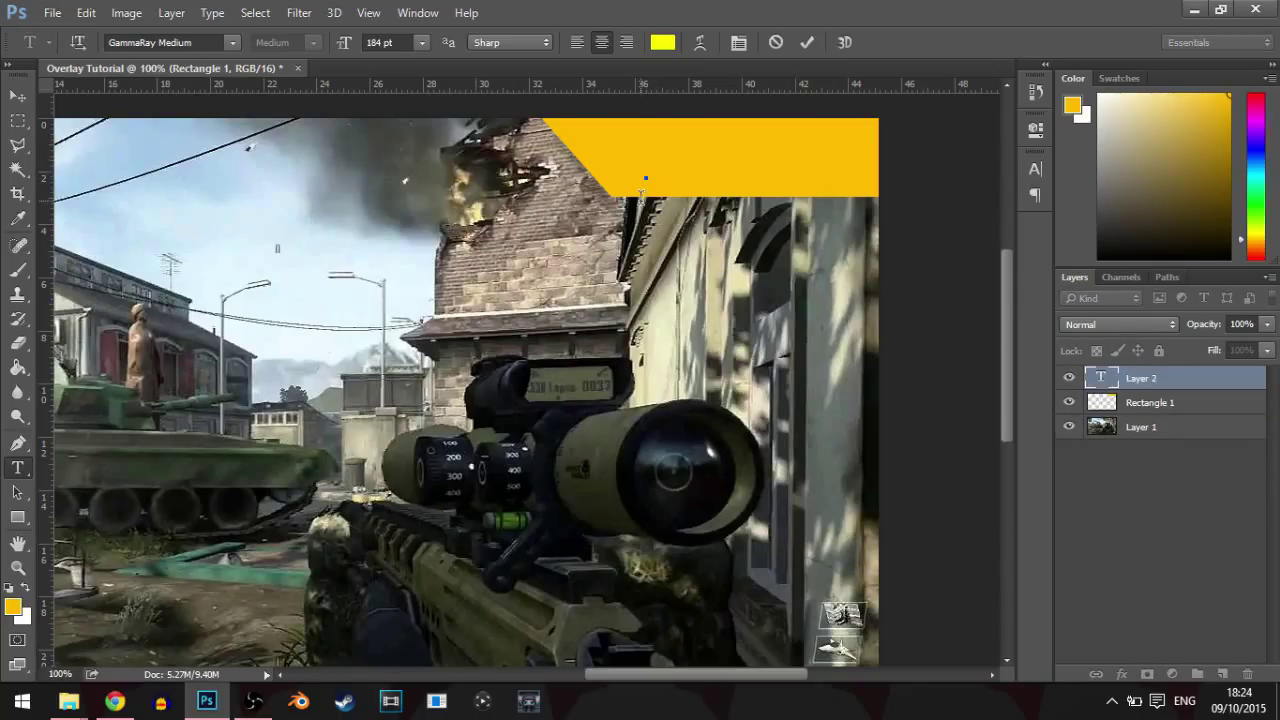
type("YOUR NAME")
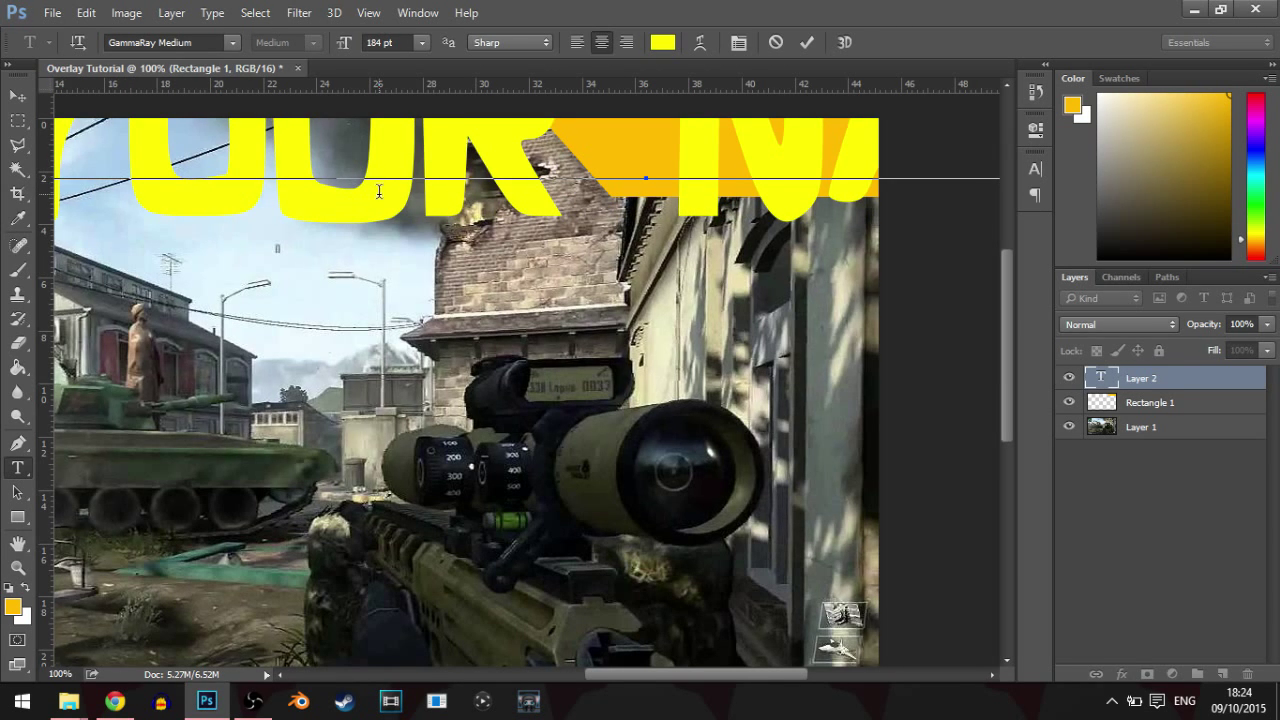
- Select all of the "YOUR NAME" text and reduce its font size to 35 pt
key("ctrl+minus")
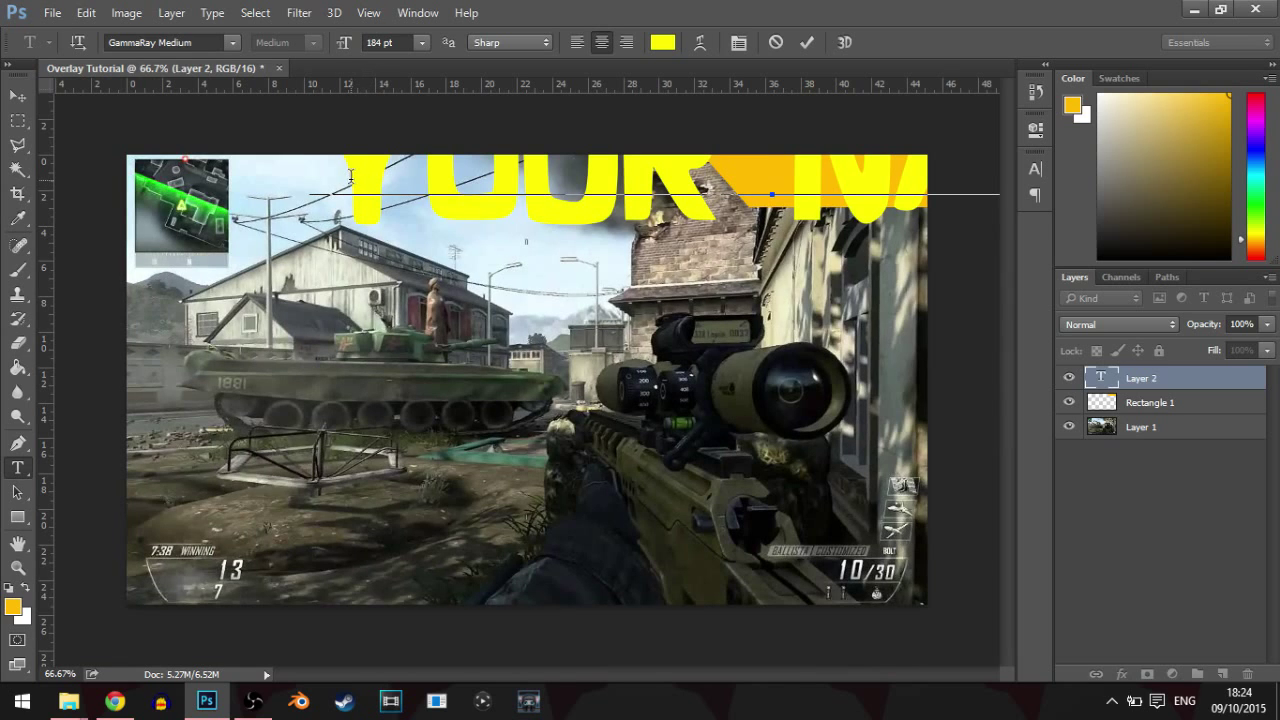
key("ctrl+minus")
key("ctrl+minus")
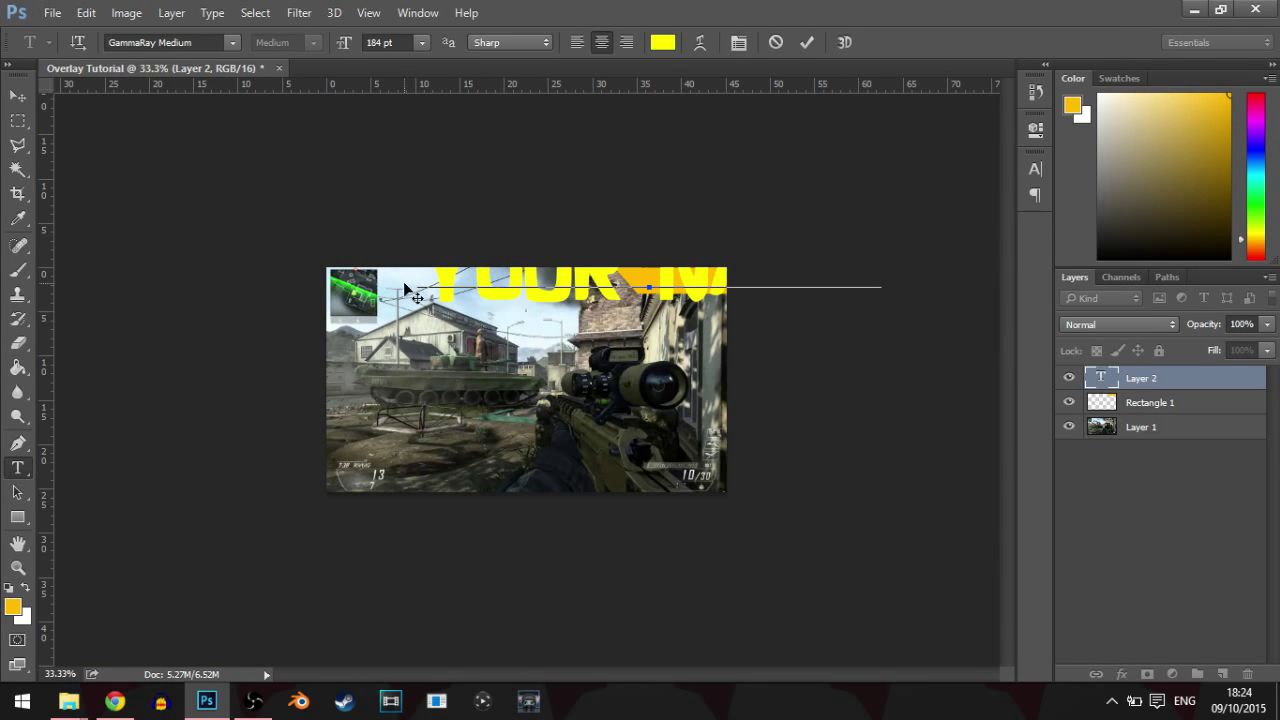
left_click_drag(435, 257, 740, 288)
right_click(438, 698)
left_click(886, 264)
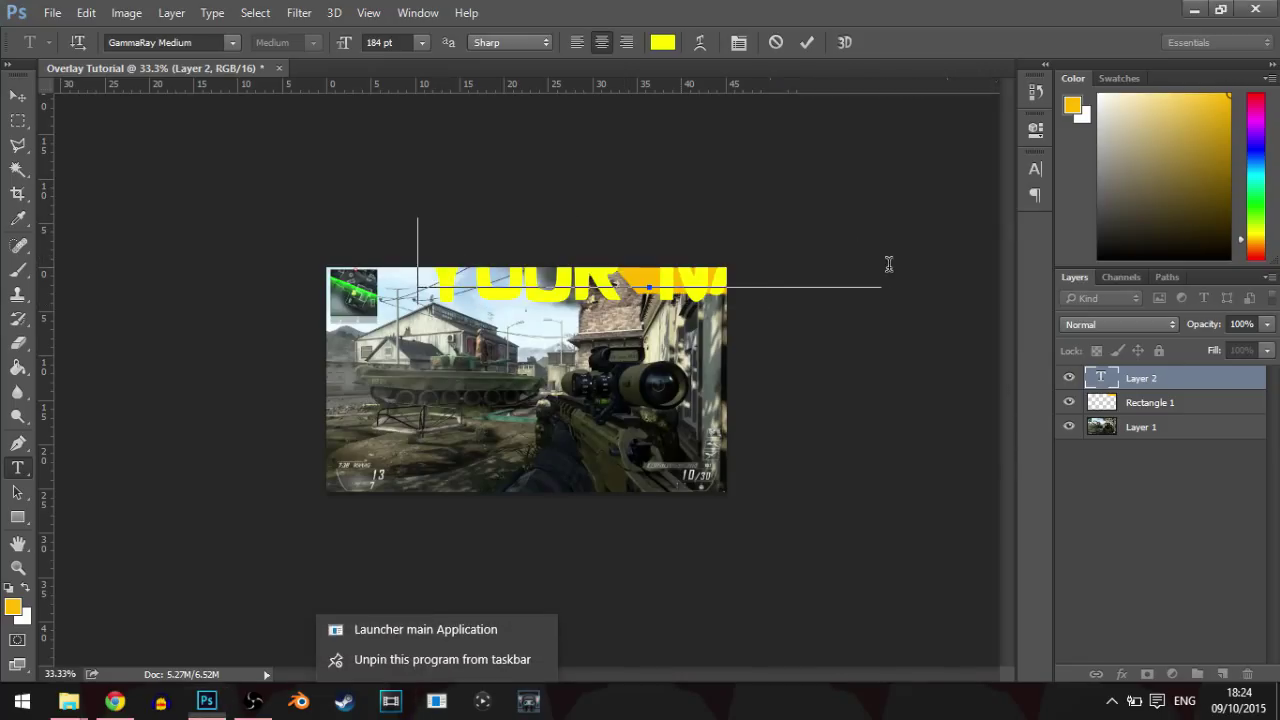
left_click_drag(440, 255, 964, 239)
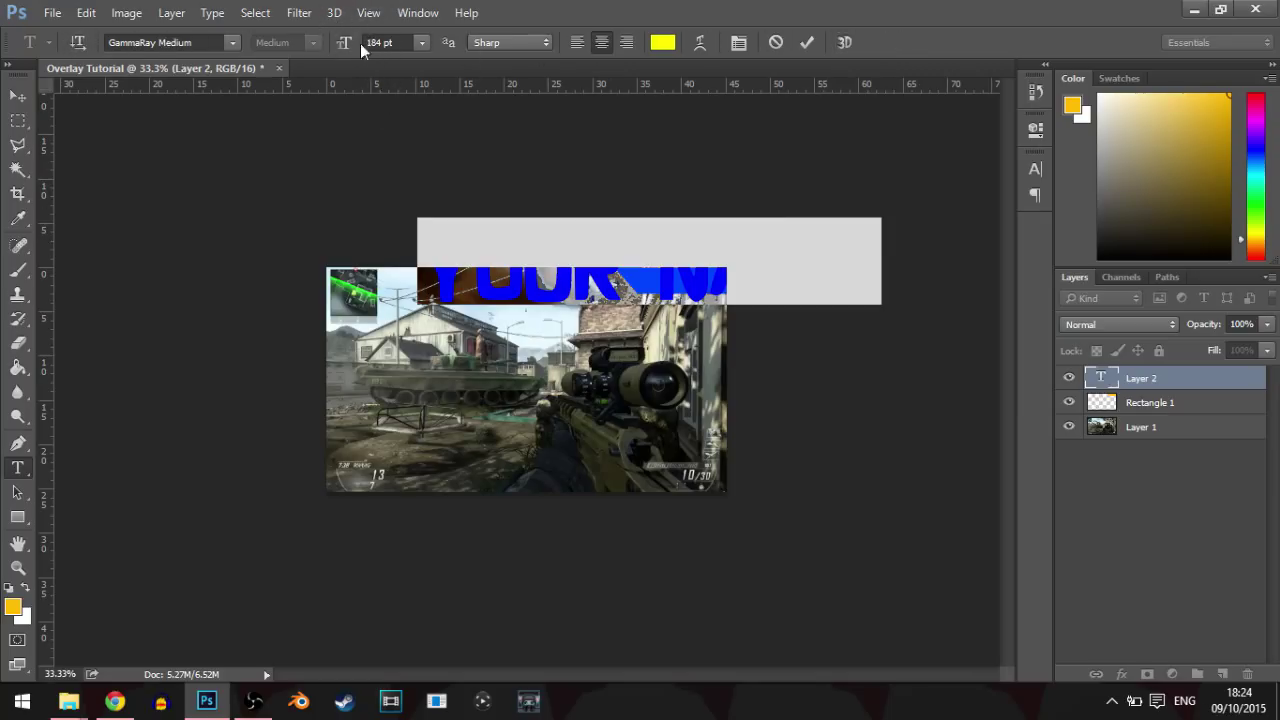
left_click(421, 43)
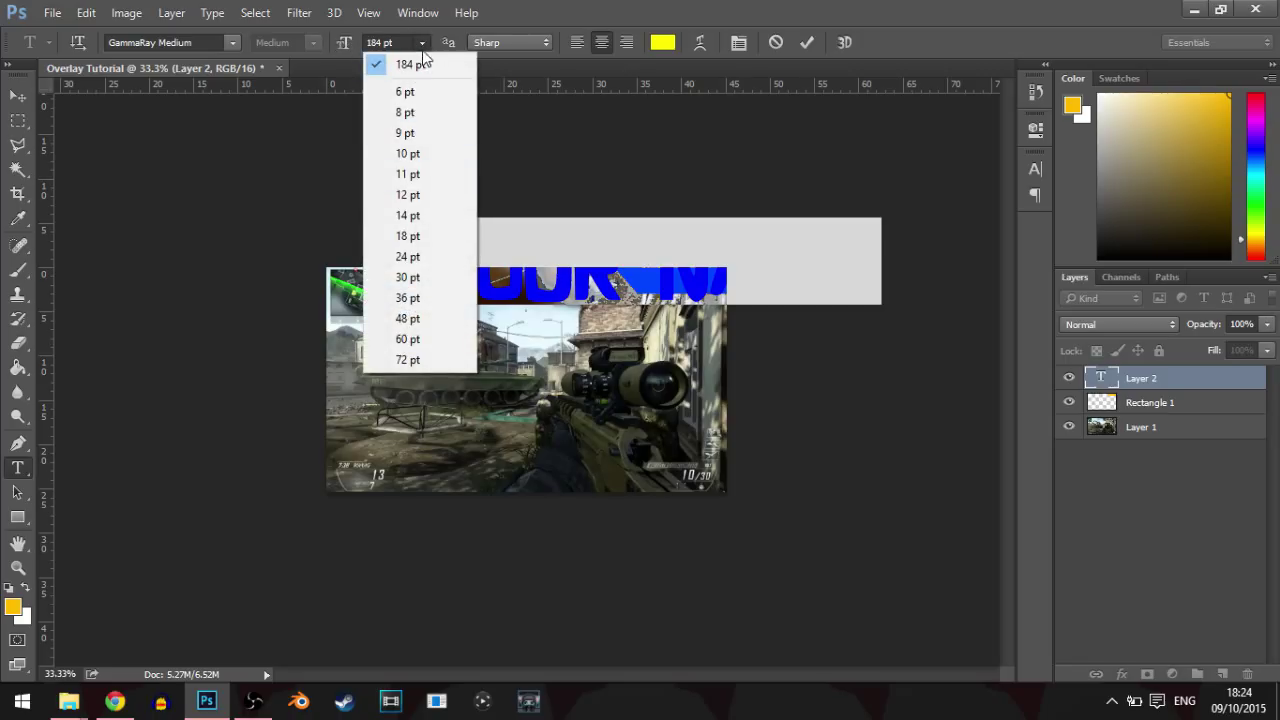
left_click(422, 51)
left_click_drag(347, 50, 322, 56)
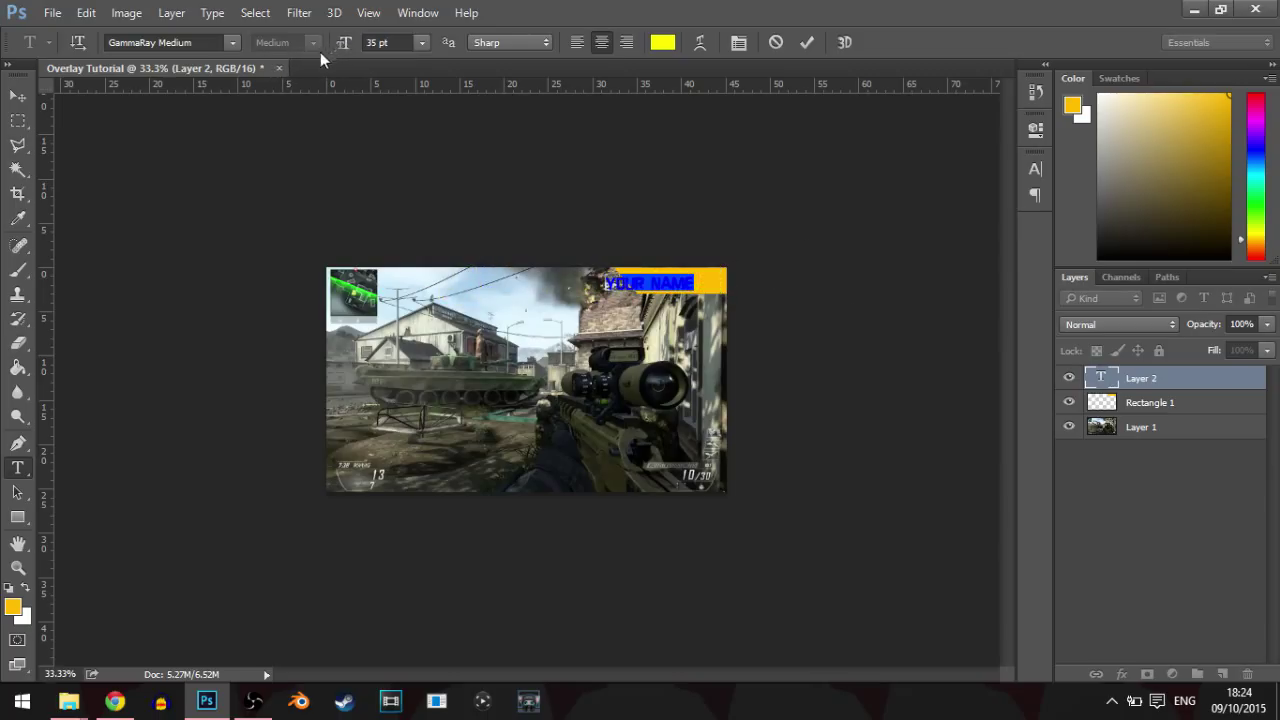
- Commit the "YOUR NAME" text and move it fully inside the yellow shape, close to the canvas's right edge
left_click(17, 95)
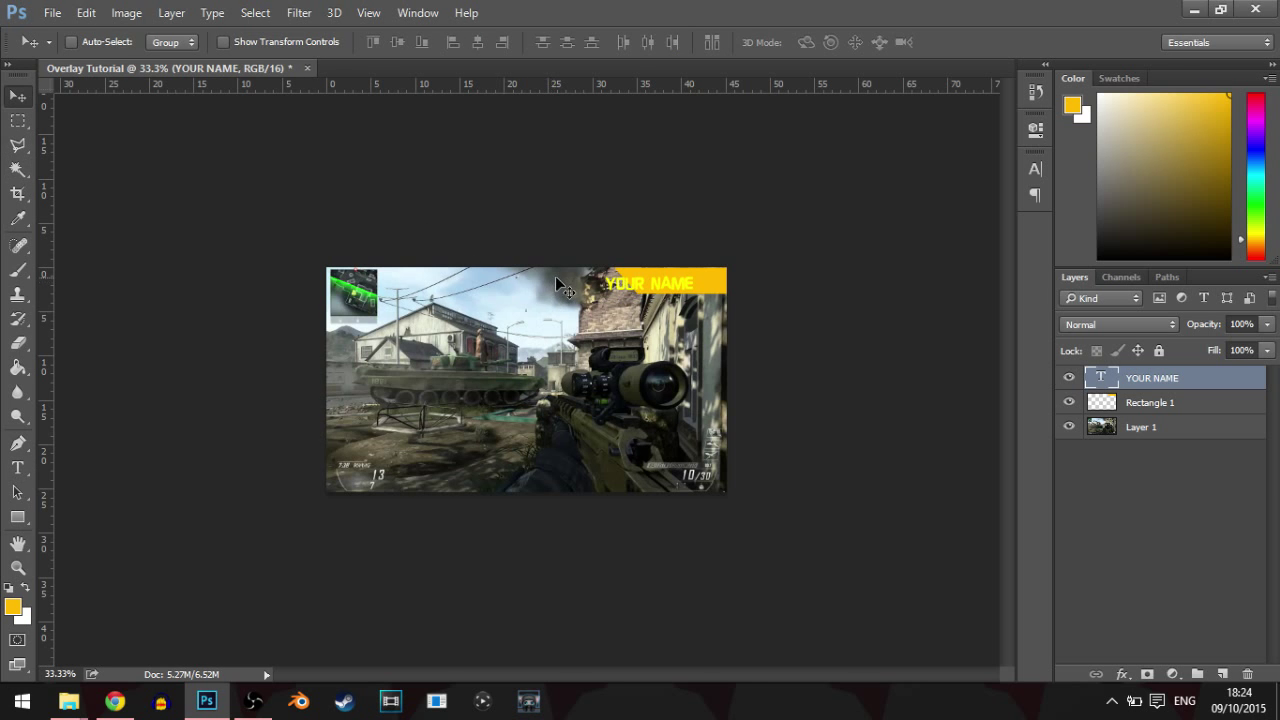
key("ctrl+plus")
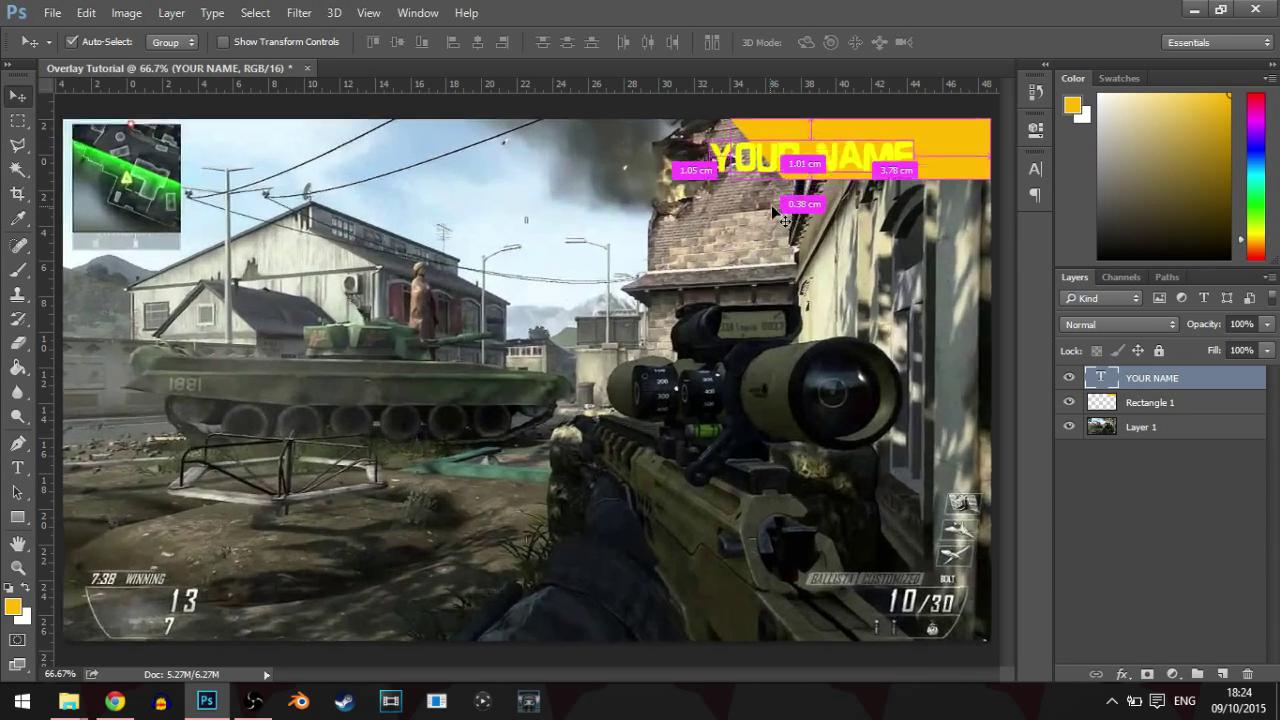
key("ctrl+plus")
left_click_drag(612, 674, 666, 673)
left_click_drag(709, 206, 806, 185)
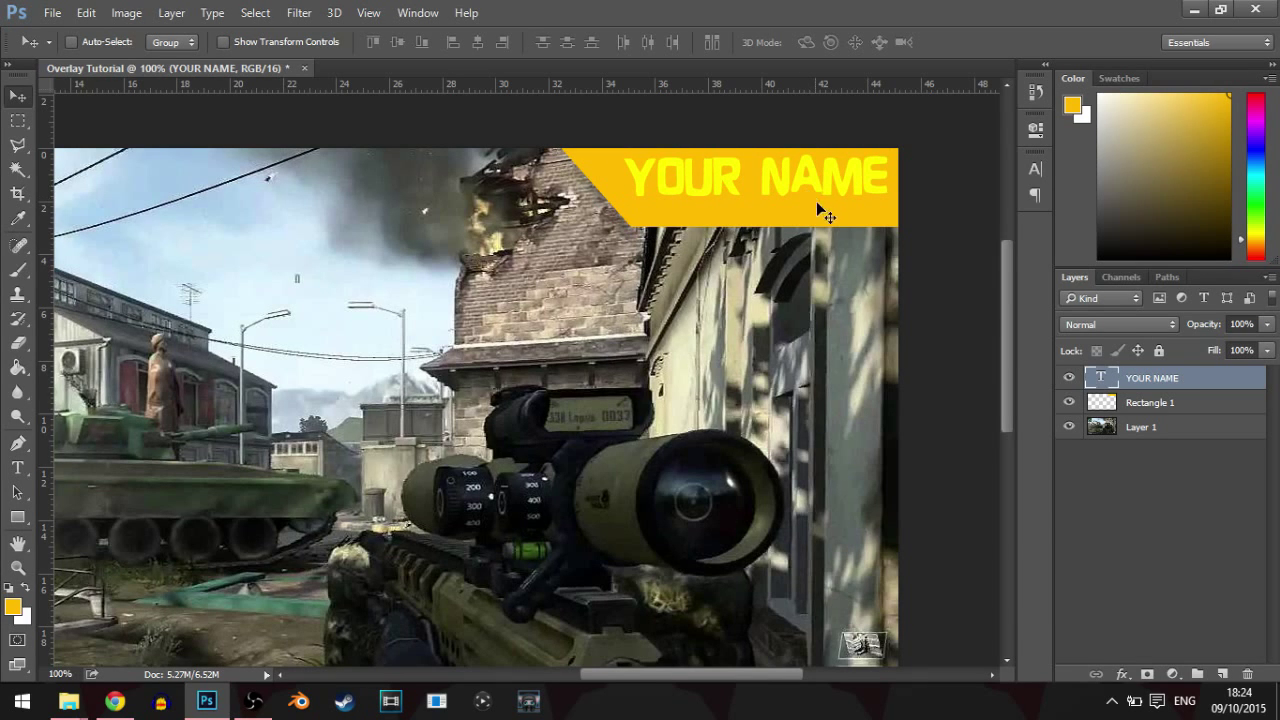
- Change the colour of the whole "YOUR NAME" text to cyan (00fffc)
left_click(17, 467)
left_click(640, 176)
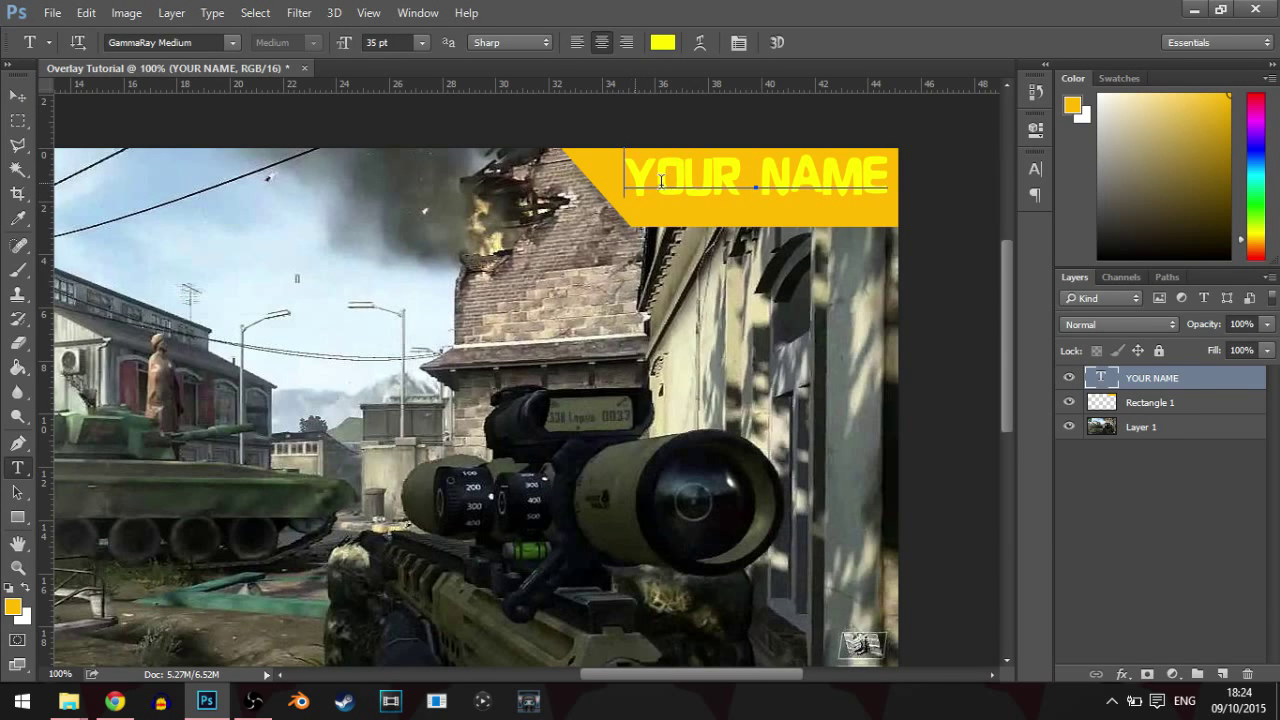
key("ctrl+a")
left_click(661, 42)
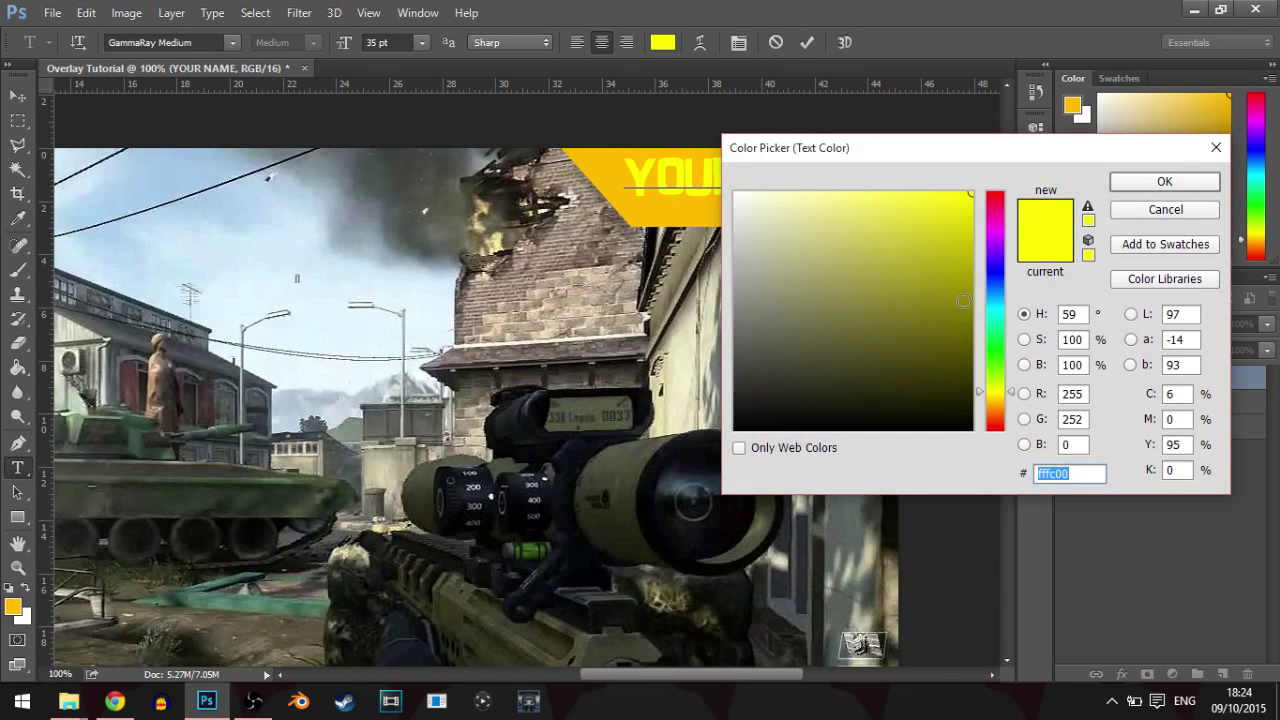
left_click(992, 314)
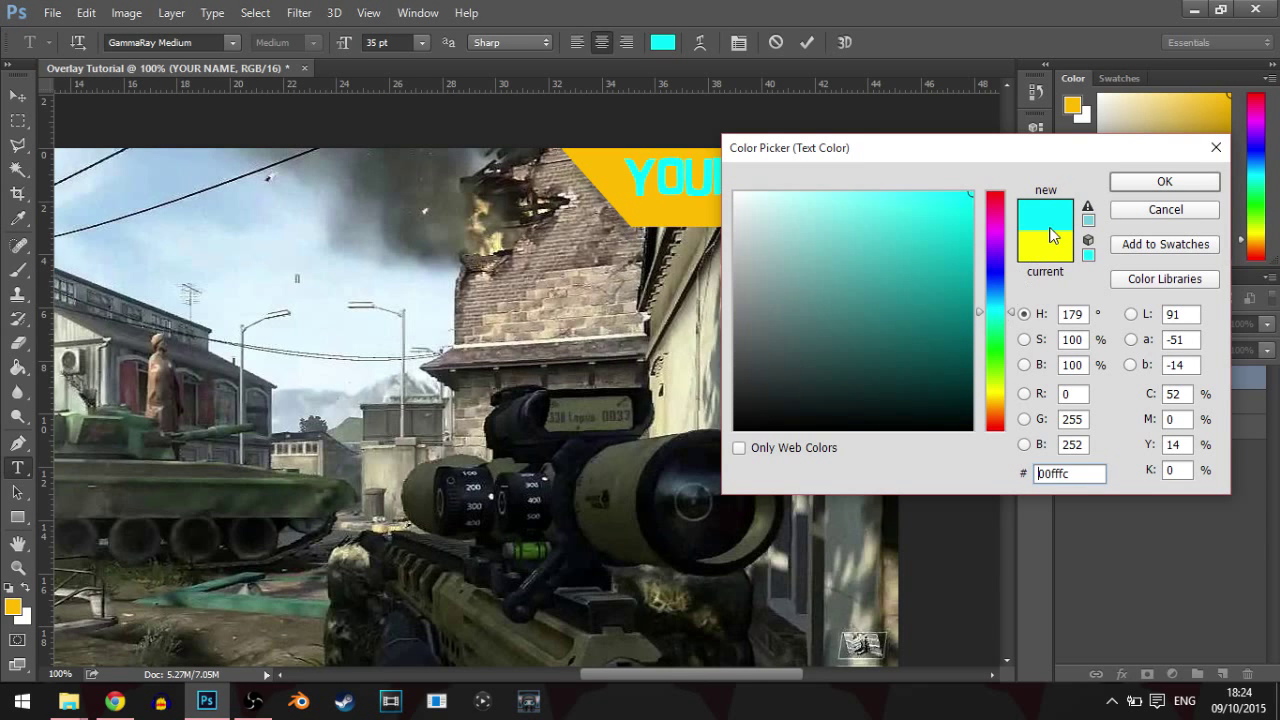
left_click_drag(951, 148, 795, 259)
left_click(1001, 292)
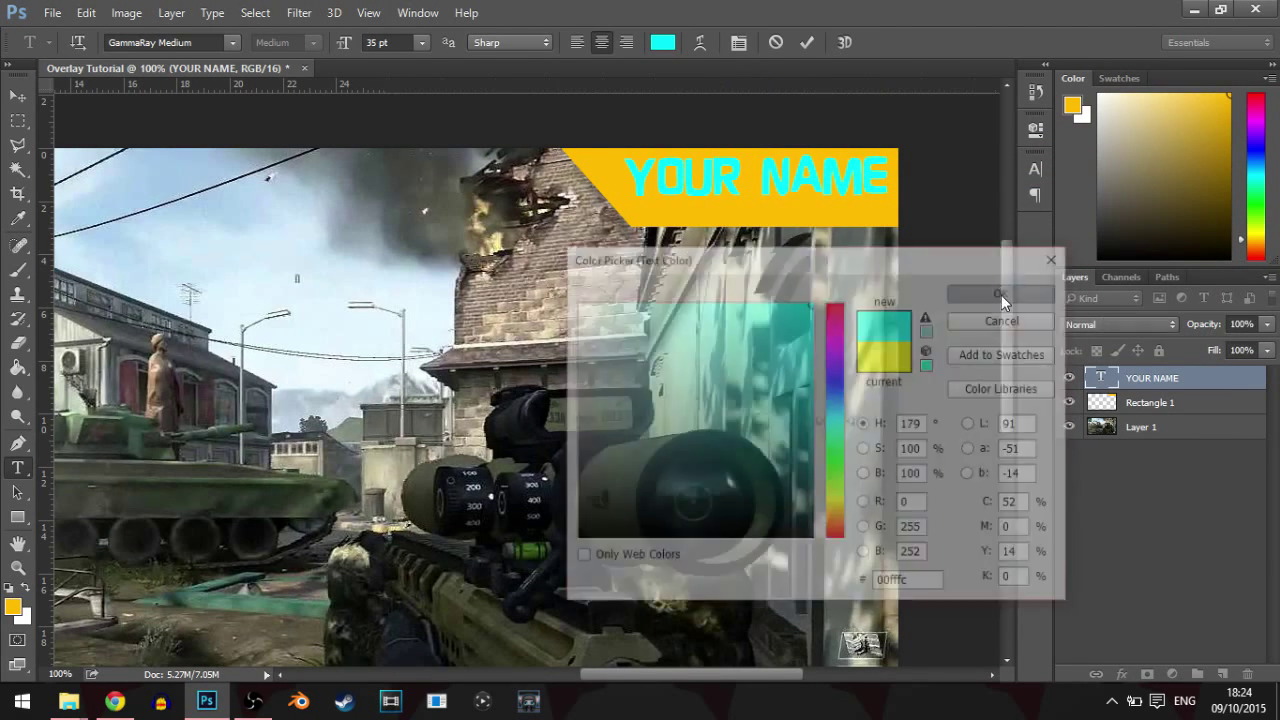
left_click(641, 176)
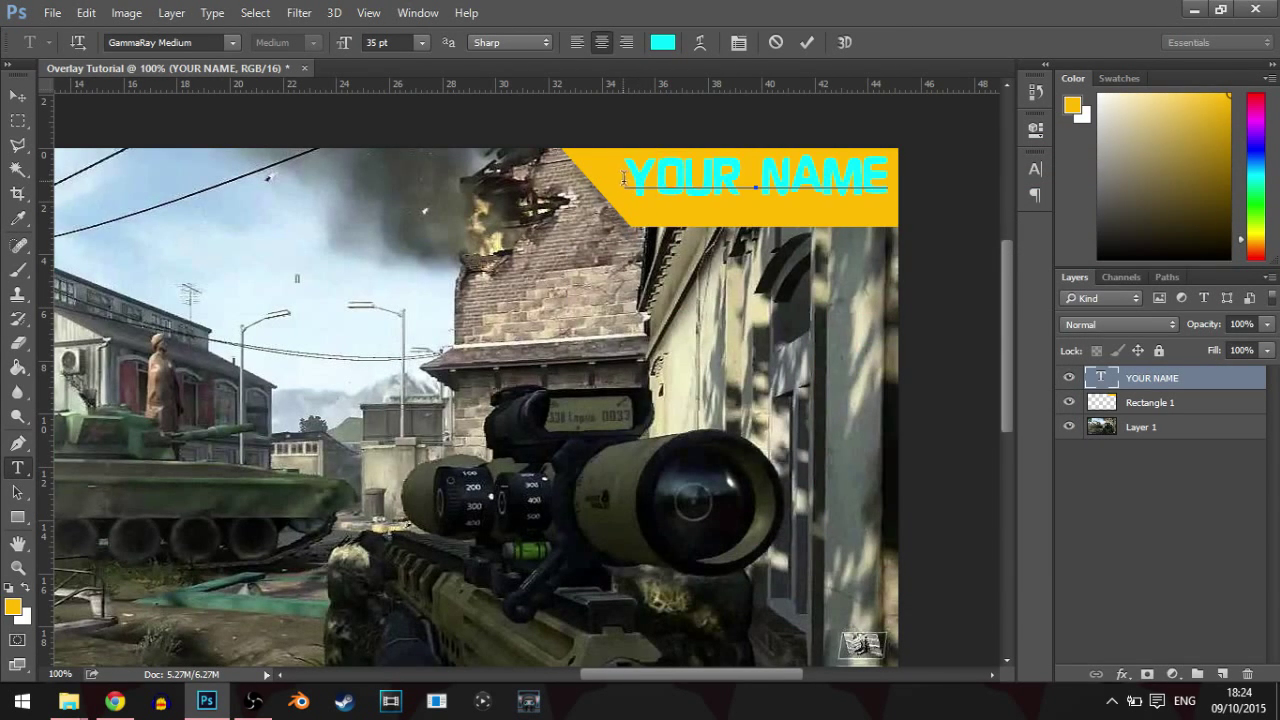
- Recolour the whole "YOUR NAME" text to blue (00b4ff) and commit the text edit
left_click_drag(623, 179, 996, 178)
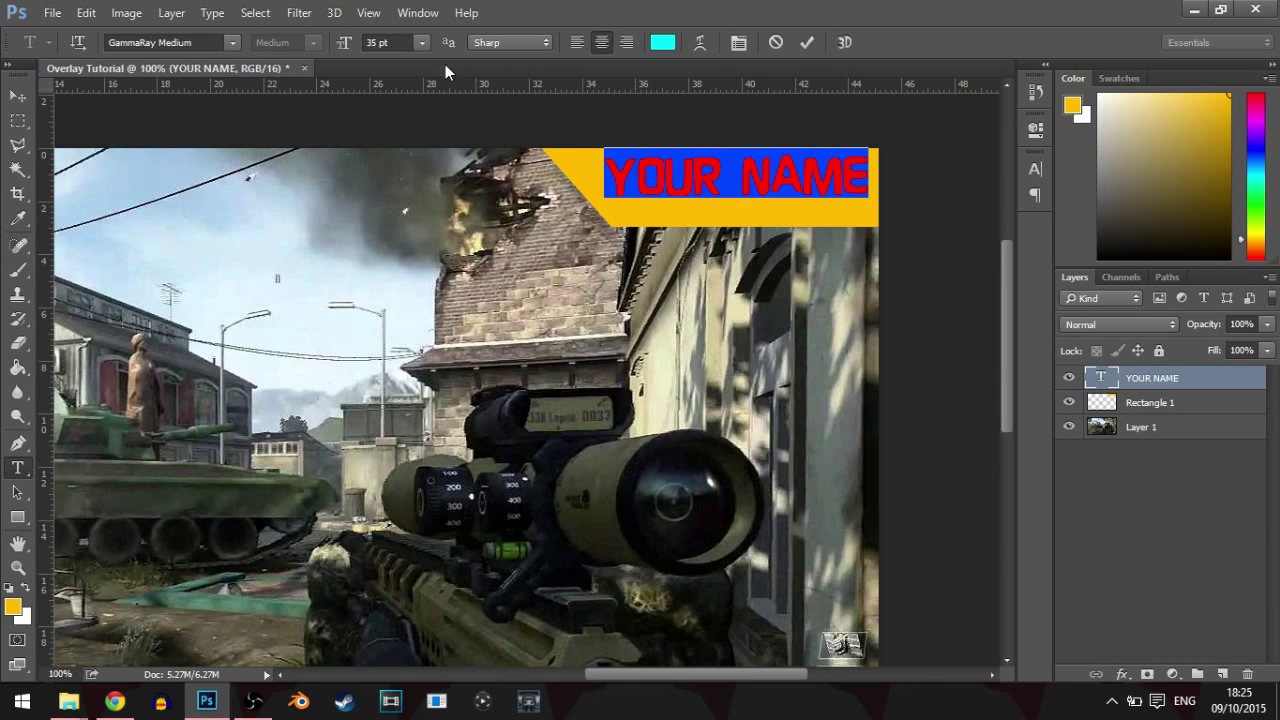
left_click(663, 45)
mouse_move(826, 260)
left_mouse_down()
mouse_move(826, 211)
mouse_move(825, 425)
mouse_move(825, 254)
left_mouse_up()
left_click_drag(838, 440, 836, 350)
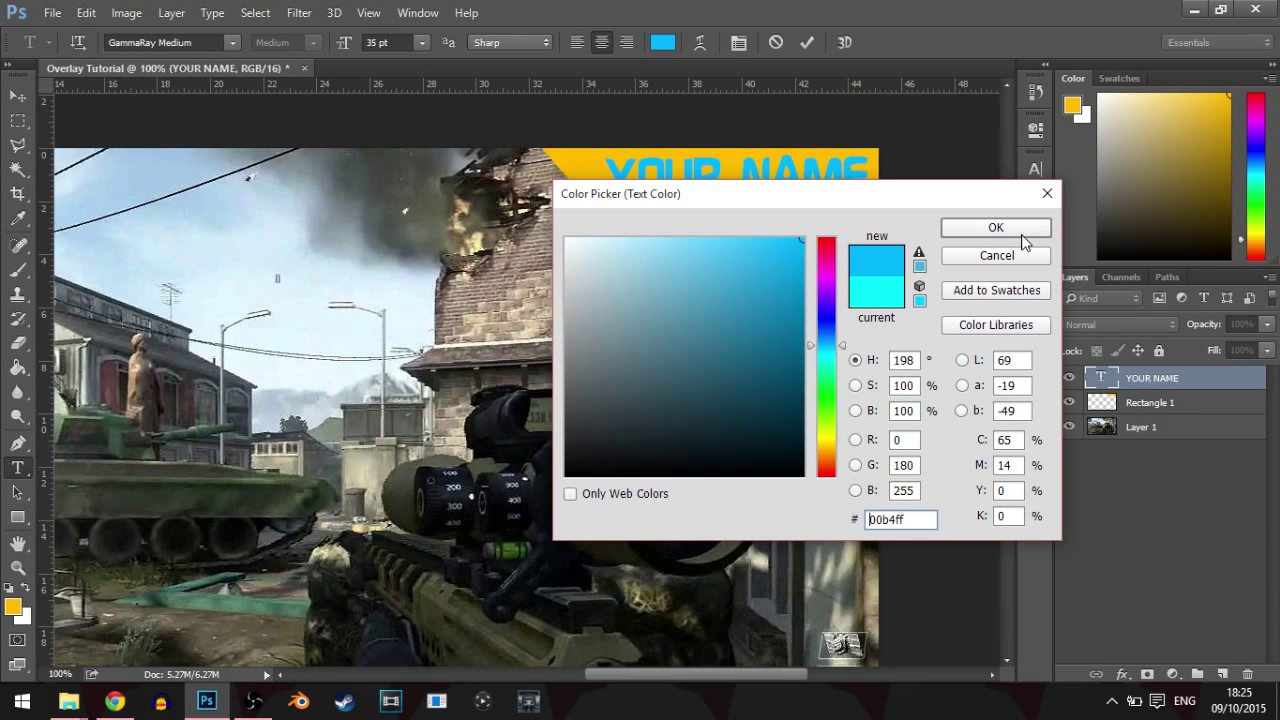
left_click(1037, 227)
left_click(1254, 385)
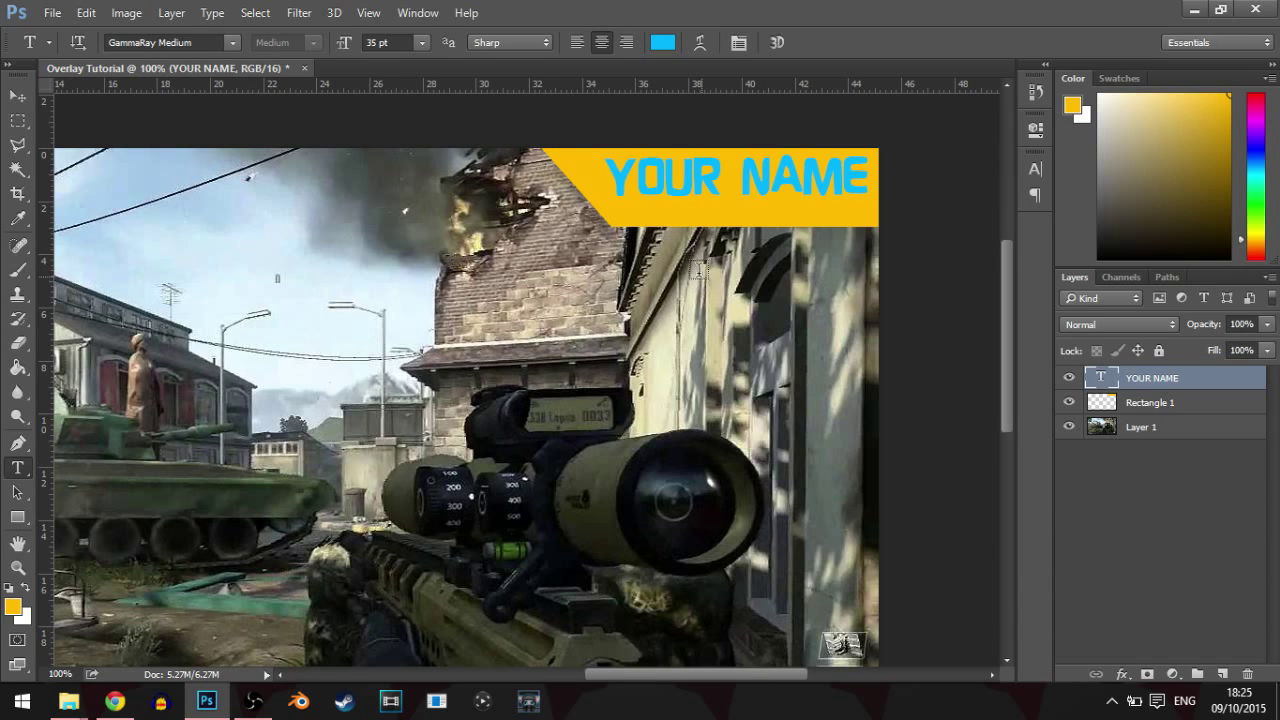
- Add a second text layer reading "The official channel of" just below the "YOUR NAME" text
left_click(683, 218)
type("The offici")
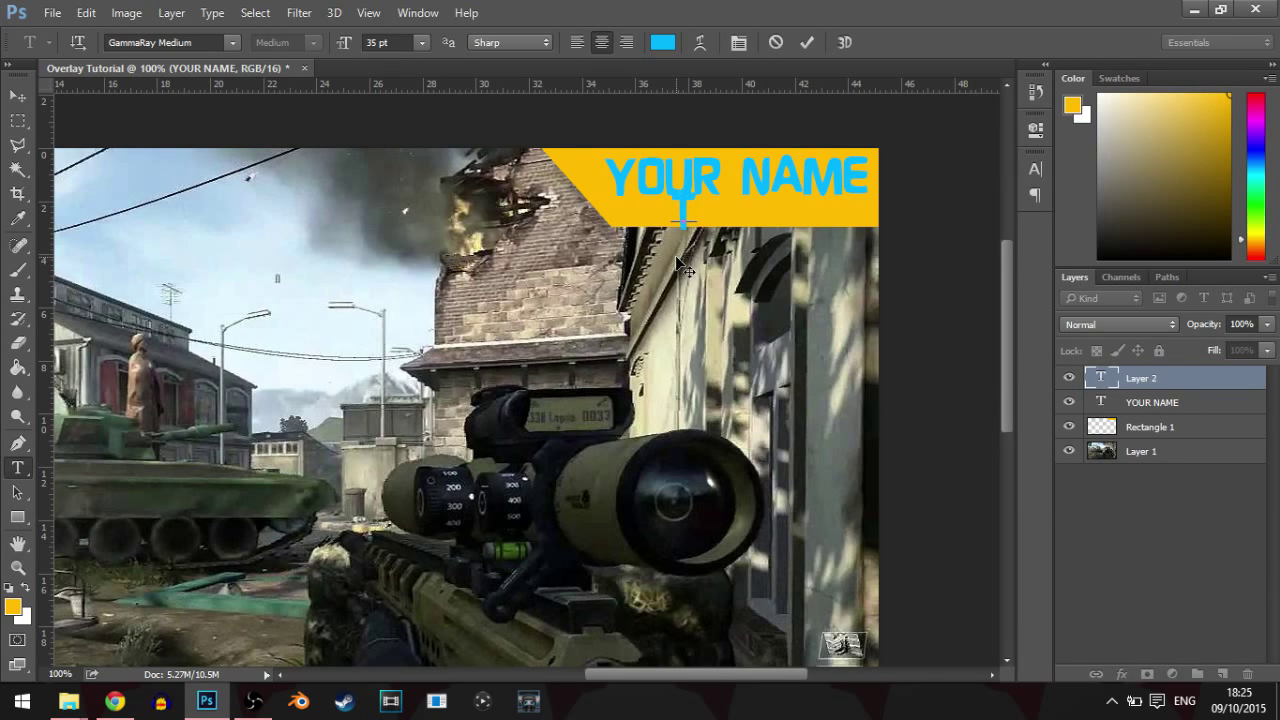
type("al")
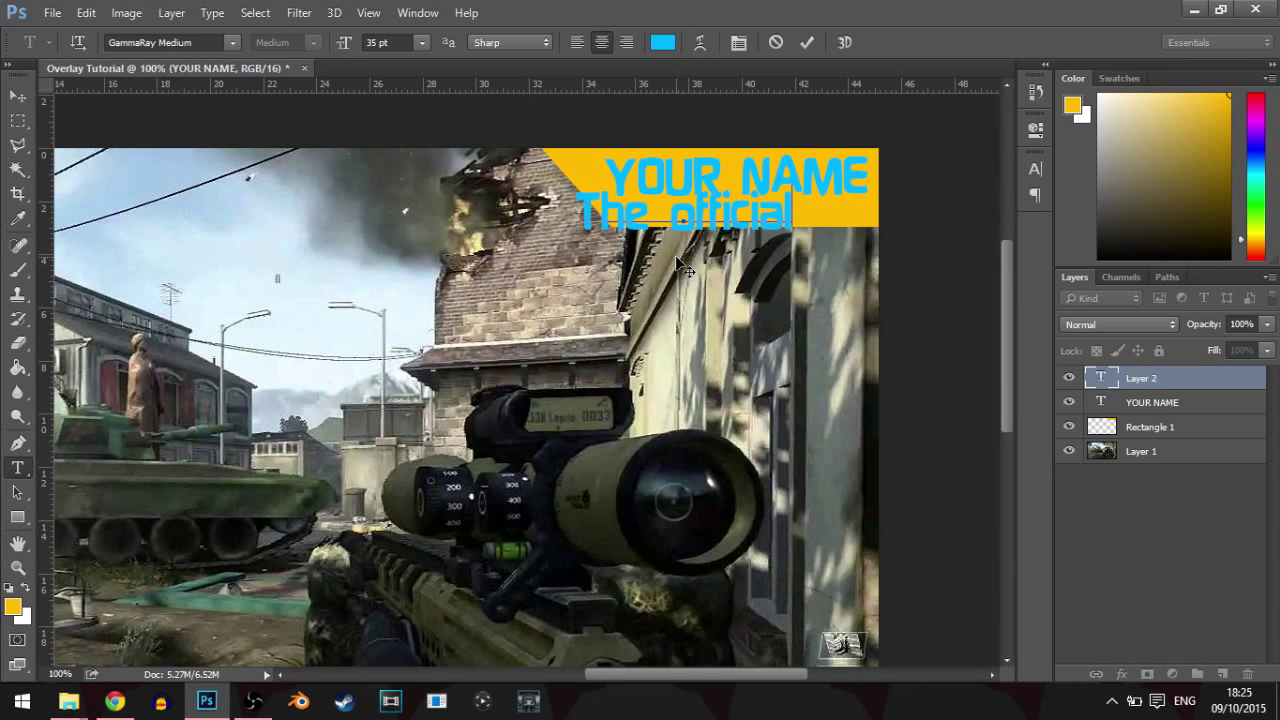
type(" channel c")
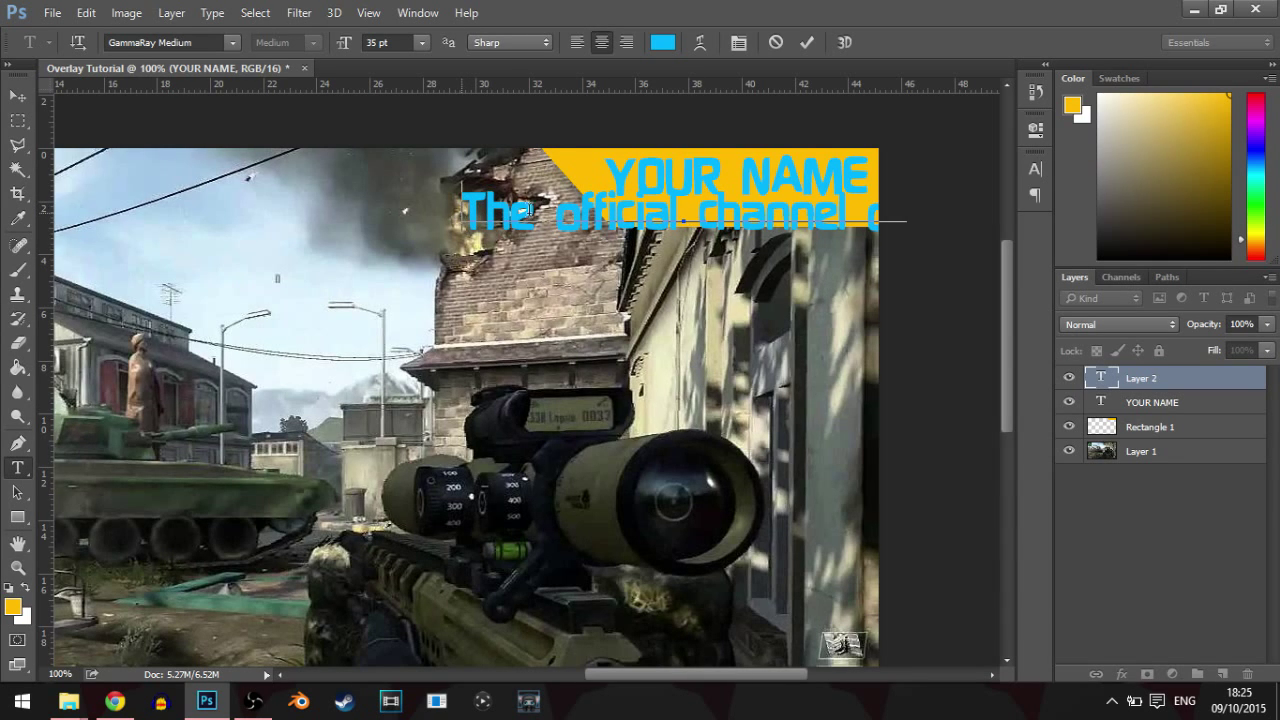
- Reduce the font size of the entire "The official channel of" text to 14 pt
left_click_drag(465, 212, 1200, 197)
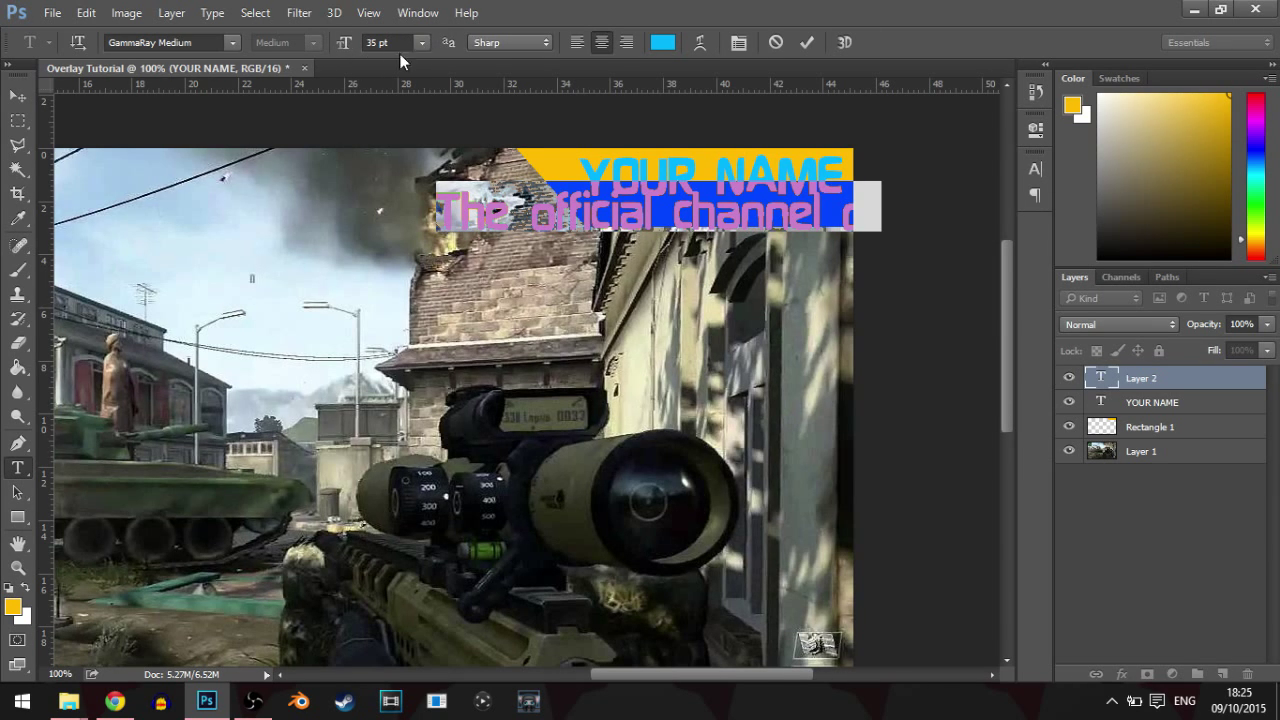
left_click(422, 42)
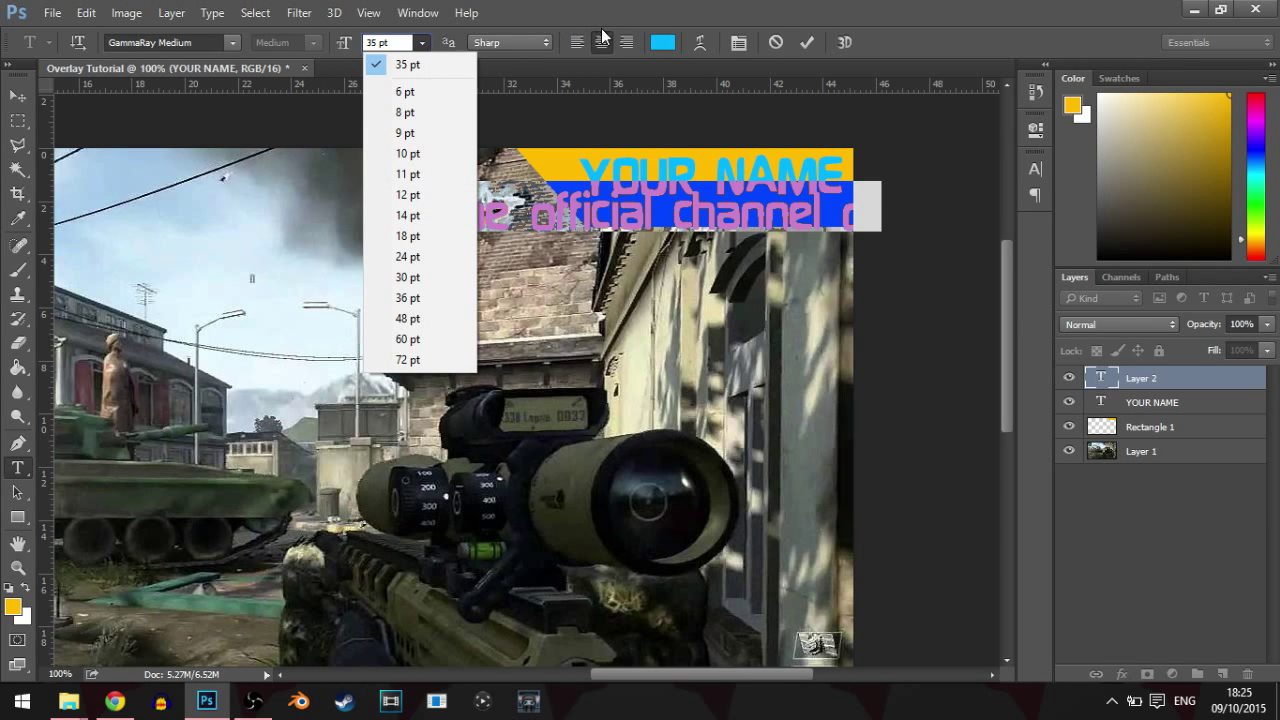
left_click(420, 157)
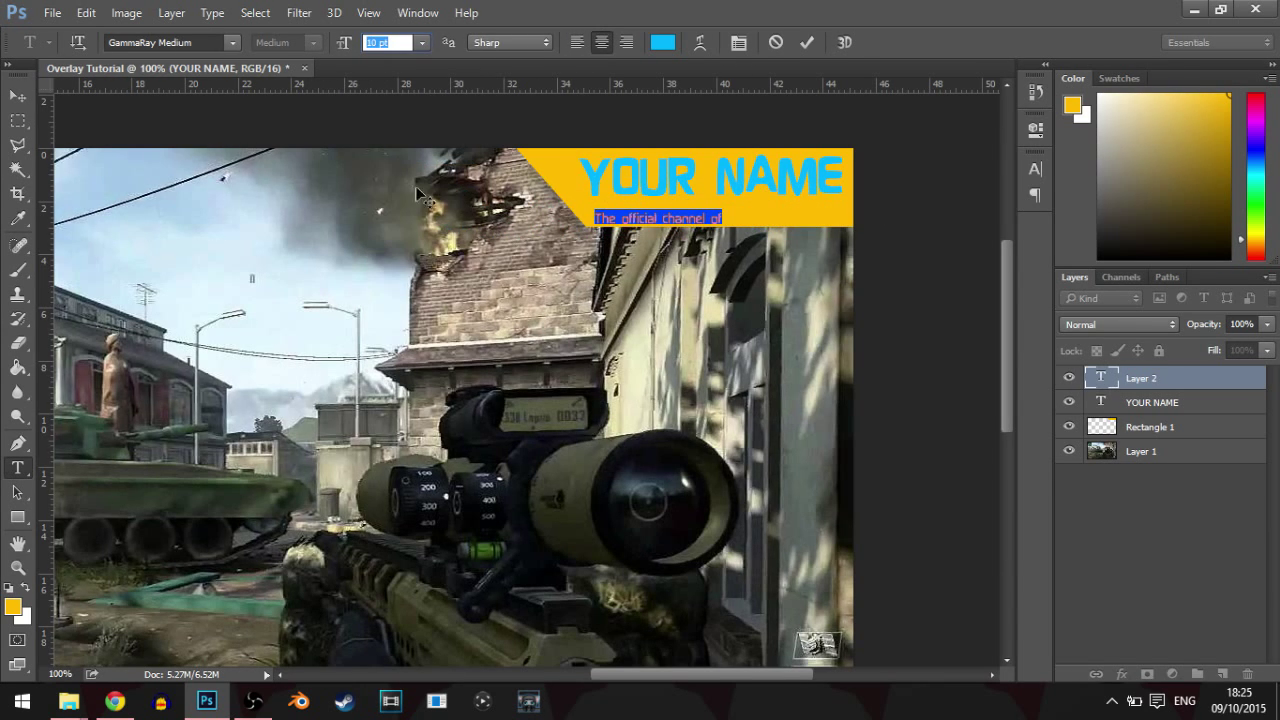
left_click(420, 47)
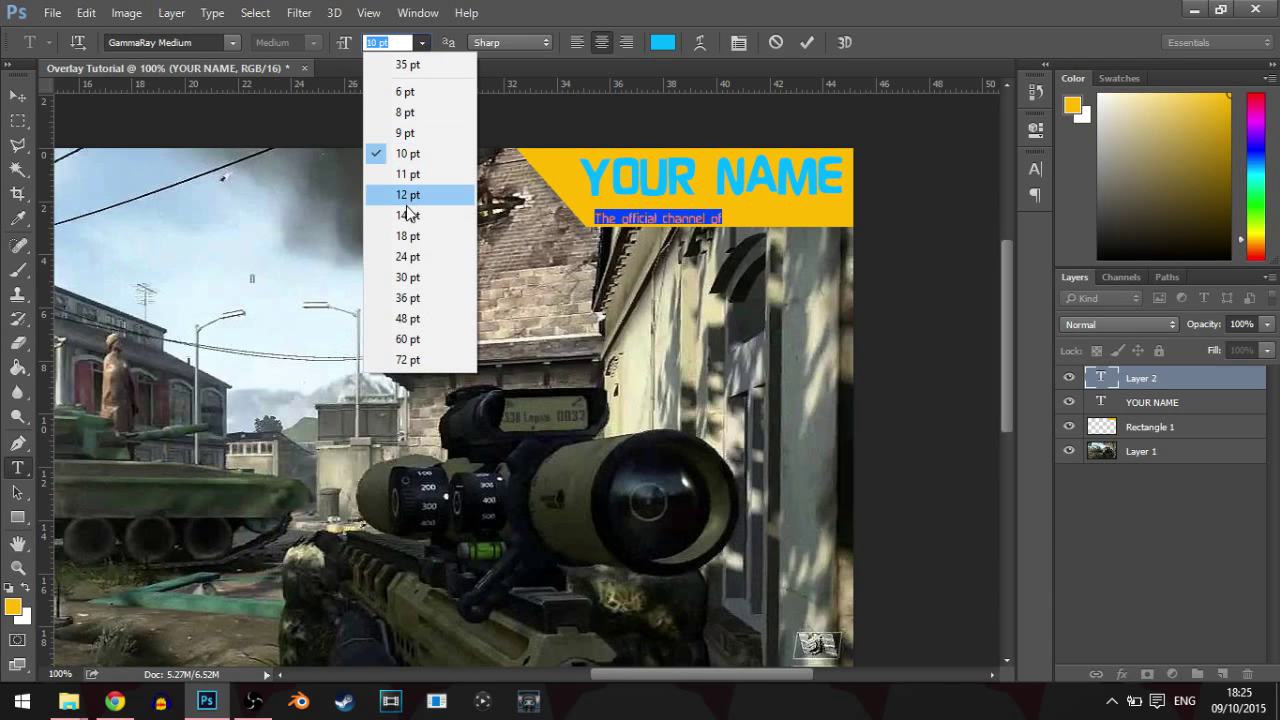
left_click(407, 230)
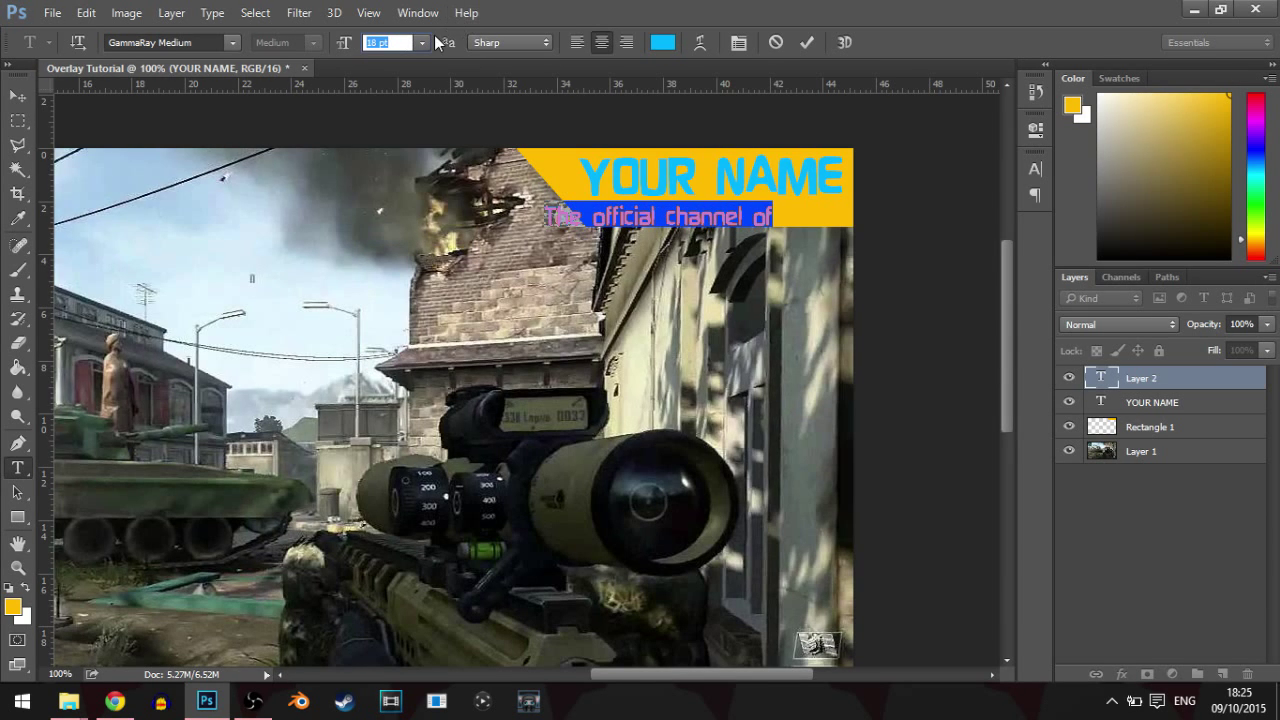
left_click(421, 43)
left_click(407, 215)
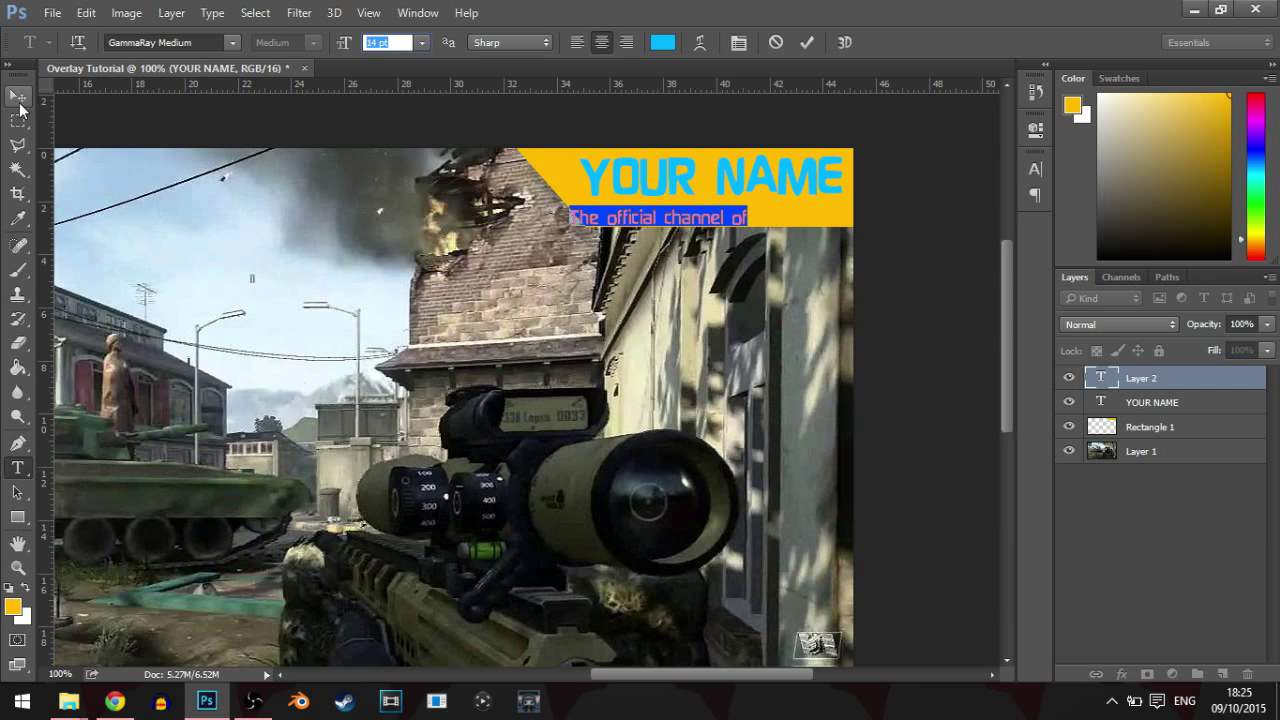
- Move the "The official channel of" text inside the yellow shape, roughly centred beneath "YOUR NAME", and nudge it slightly down
left_click(18, 95)
left_click_drag(566, 184, 688, 195)
key("Down")
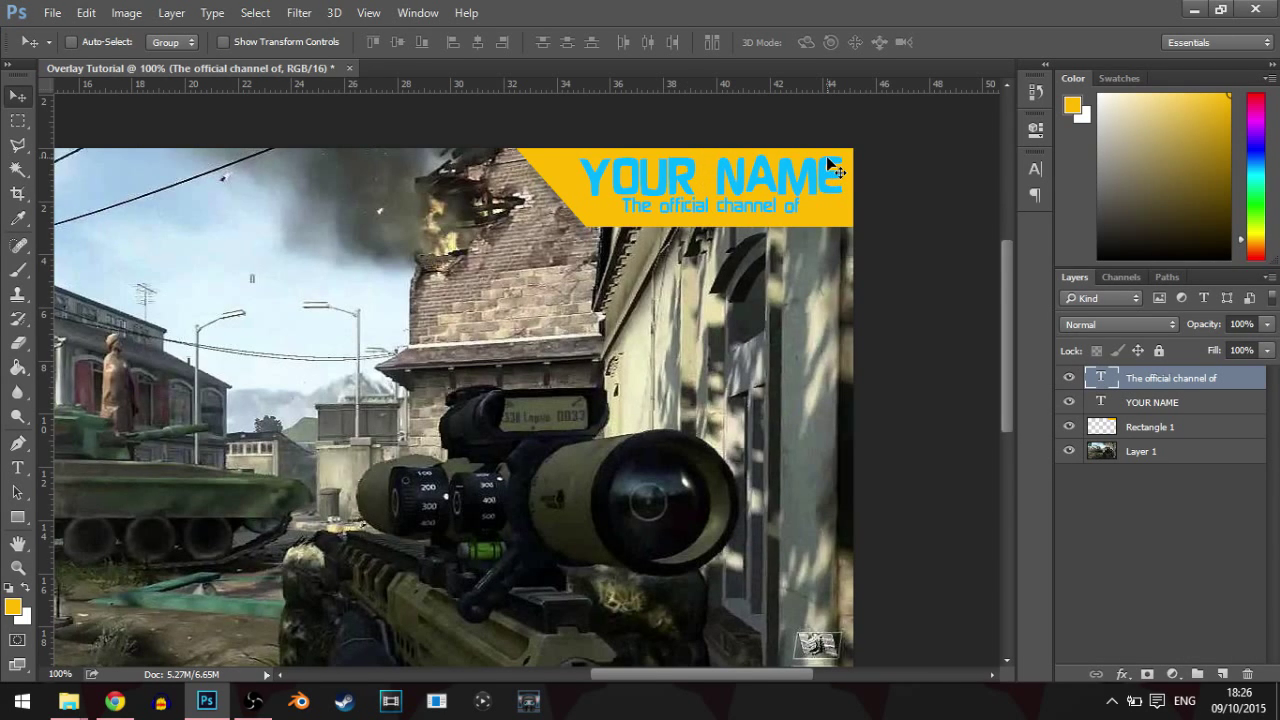
key("Down")
key("Down")
key("Down")
key("Down")
key("Down")
key("Down")
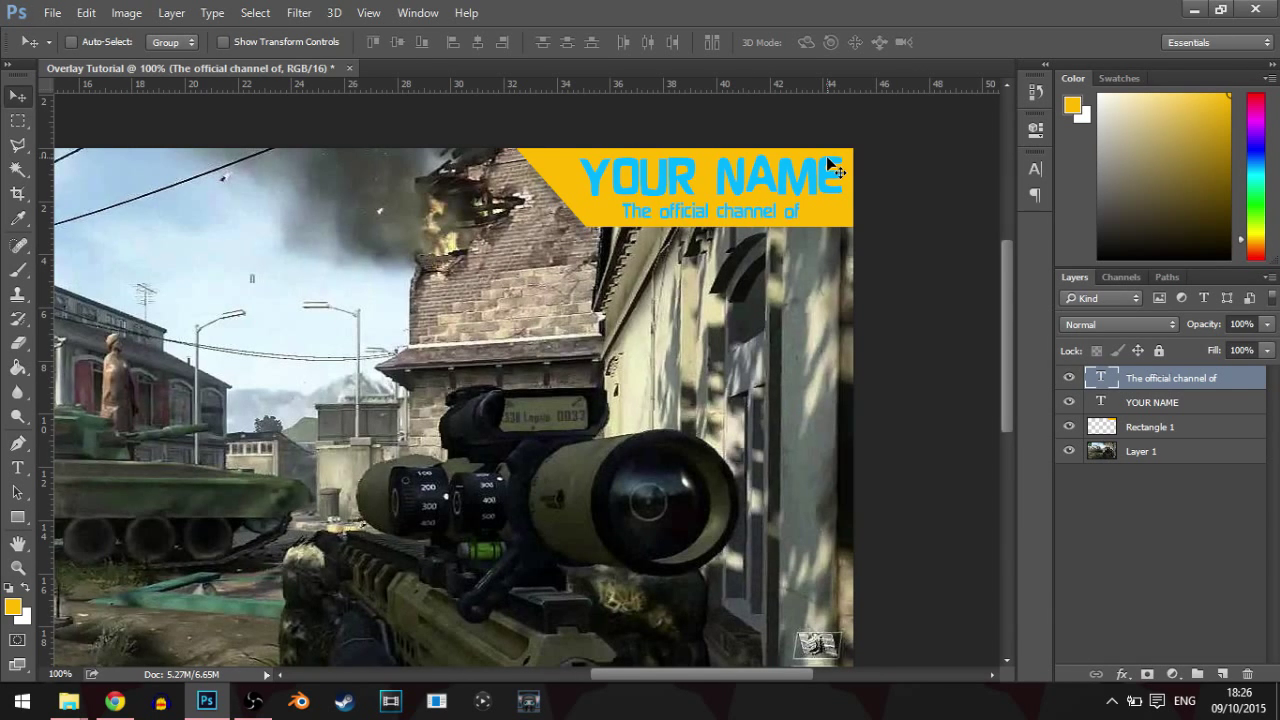
left_click(1188, 514)
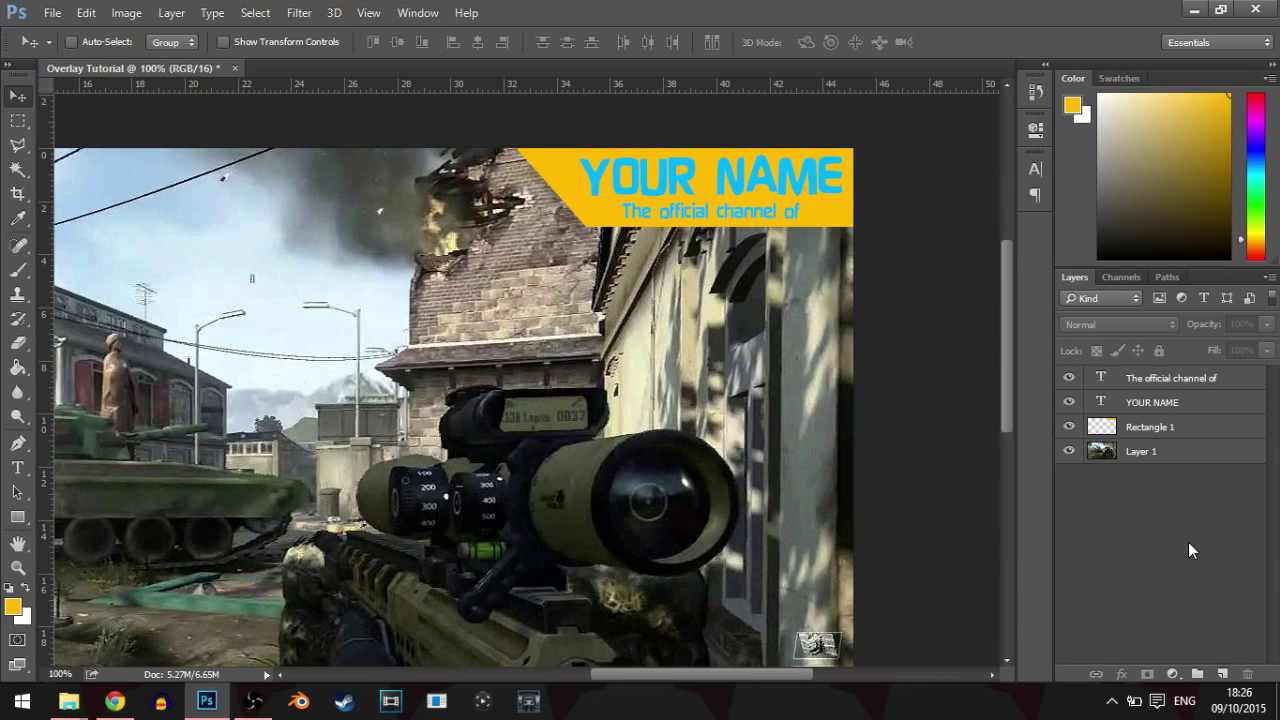
double_click(1246, 404)
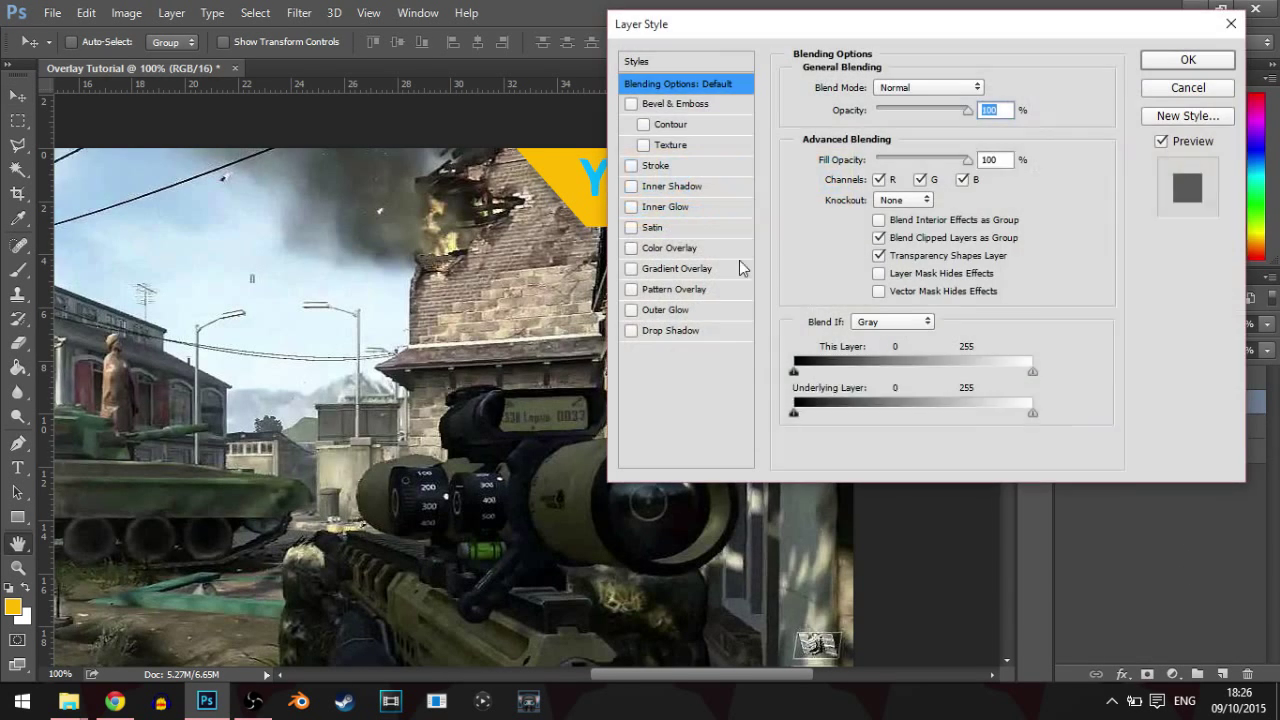
left_click(1188, 88)
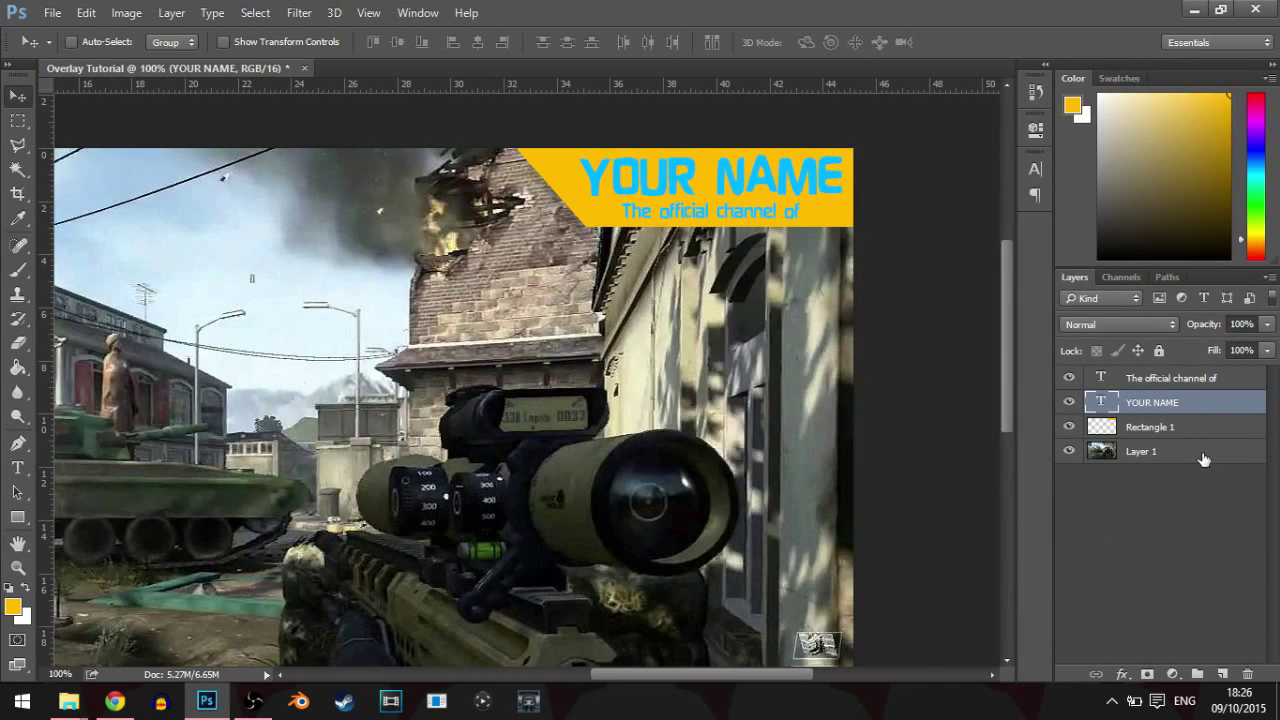
right_click(1200, 404)
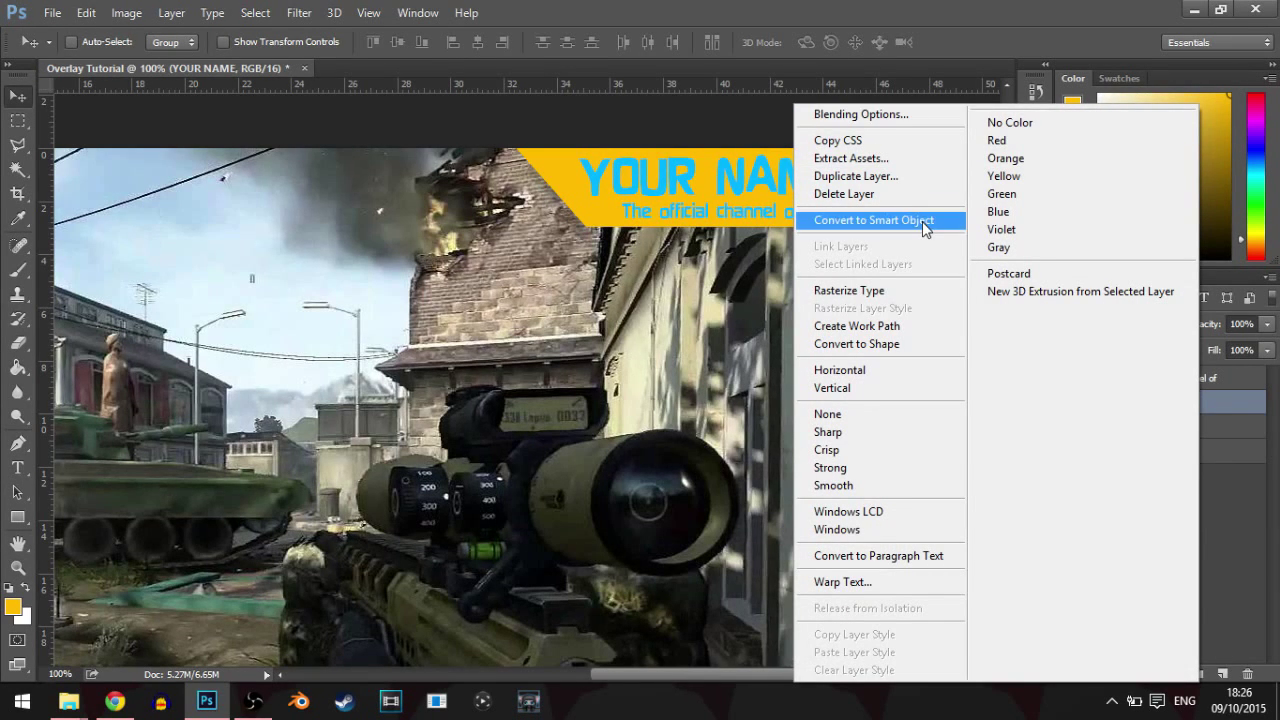
left_click(1215, 402)
- Open the blending options of the "YOUR NAME" layer and enable a Stroke effect, keeping the banner text uncovered by the dialog
right_click(1215, 402)
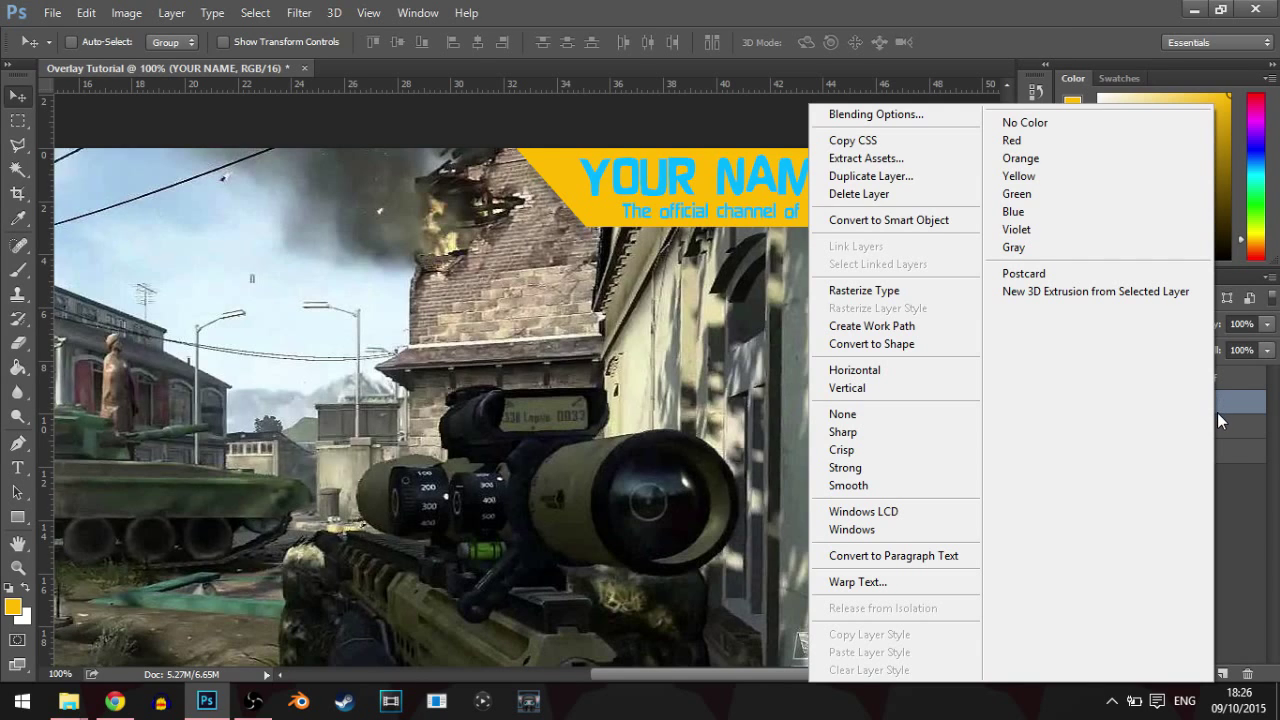
left_click(858, 121)
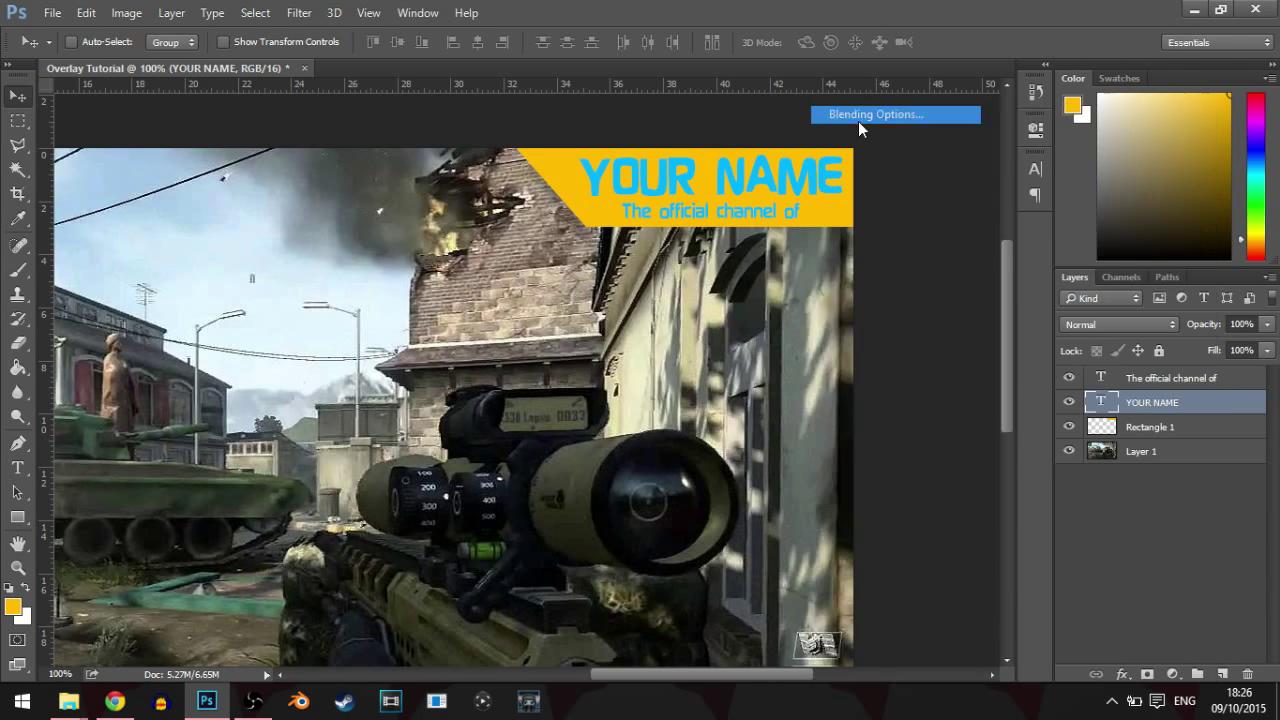
left_click_drag(795, 20, 728, 238)
left_click_drag(933, 231, 917, 258)
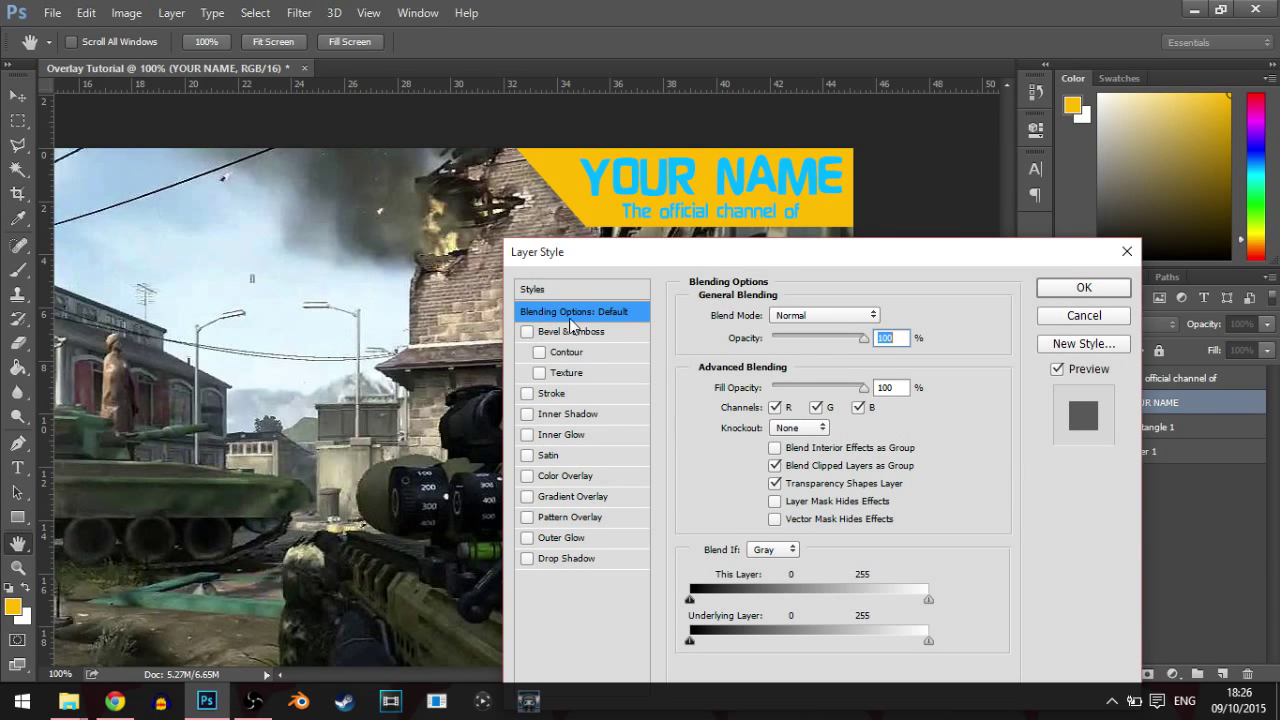
left_click(527, 393)
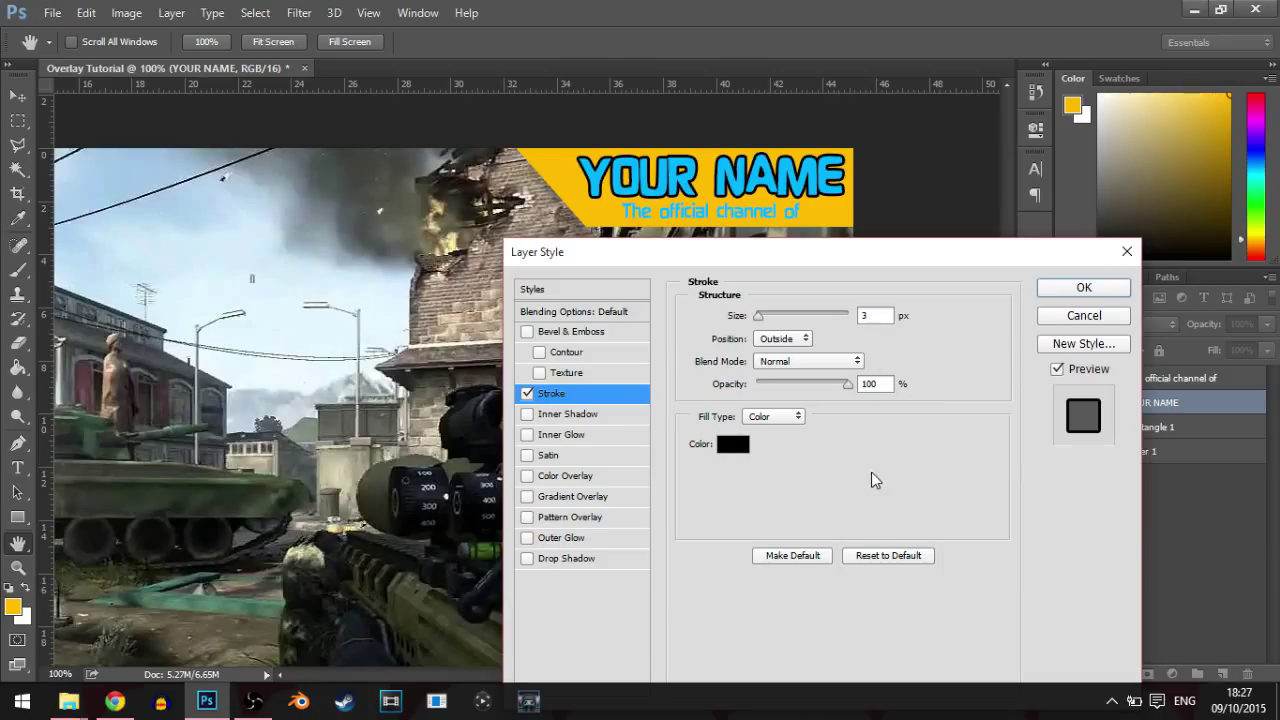
- Try the Inside and Center stroke positions on the "YOUR NAME" text, then restore Outside
left_click(804, 340)
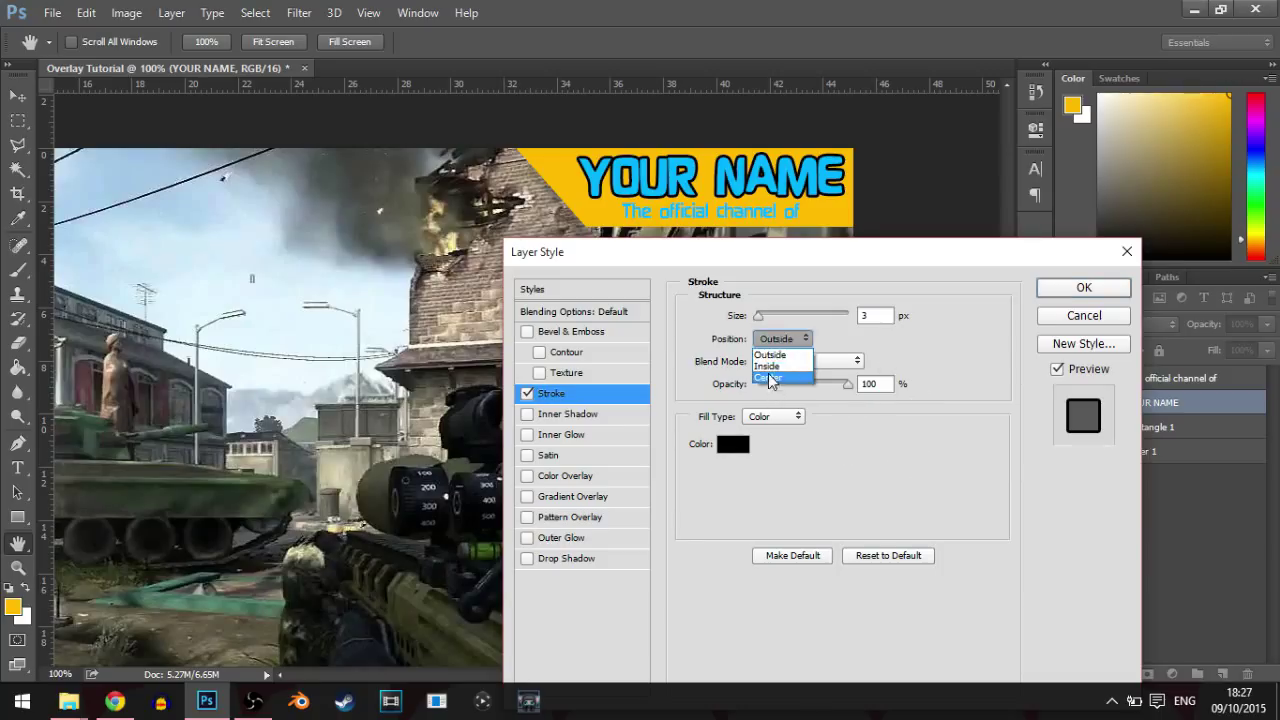
left_click(772, 366)
left_click(777, 340)
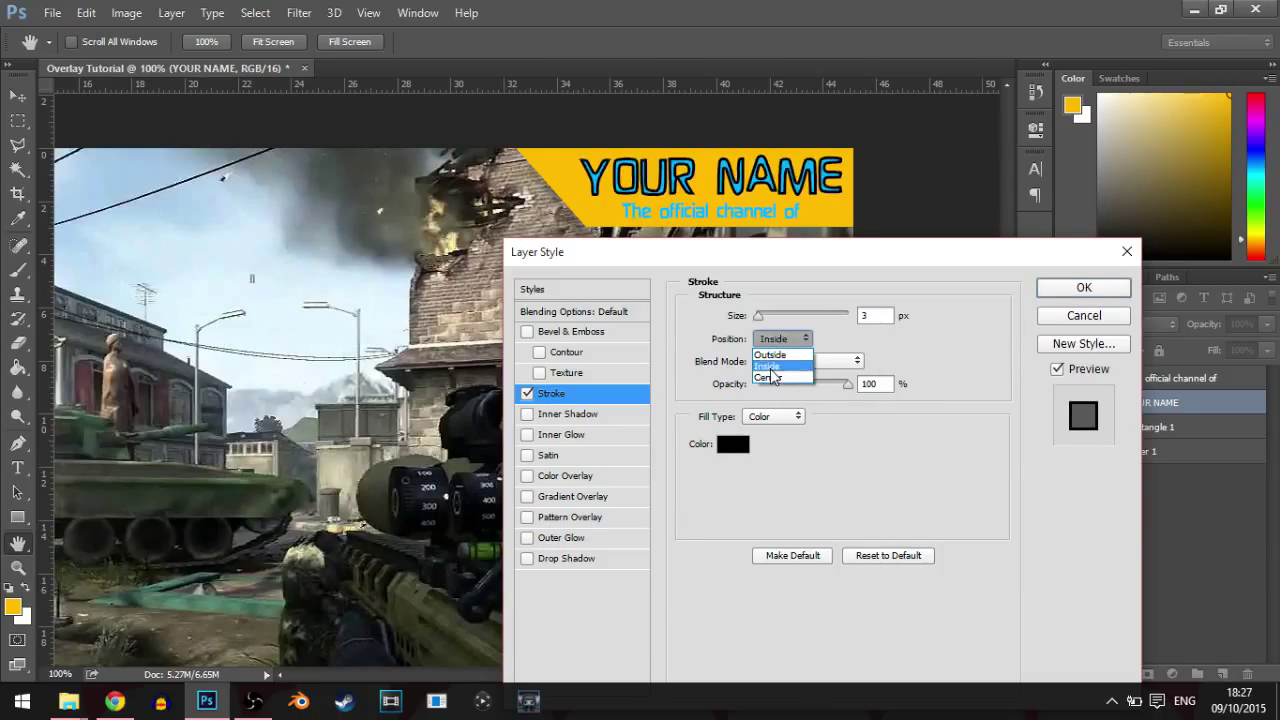
left_click(774, 380)
left_click(792, 340)
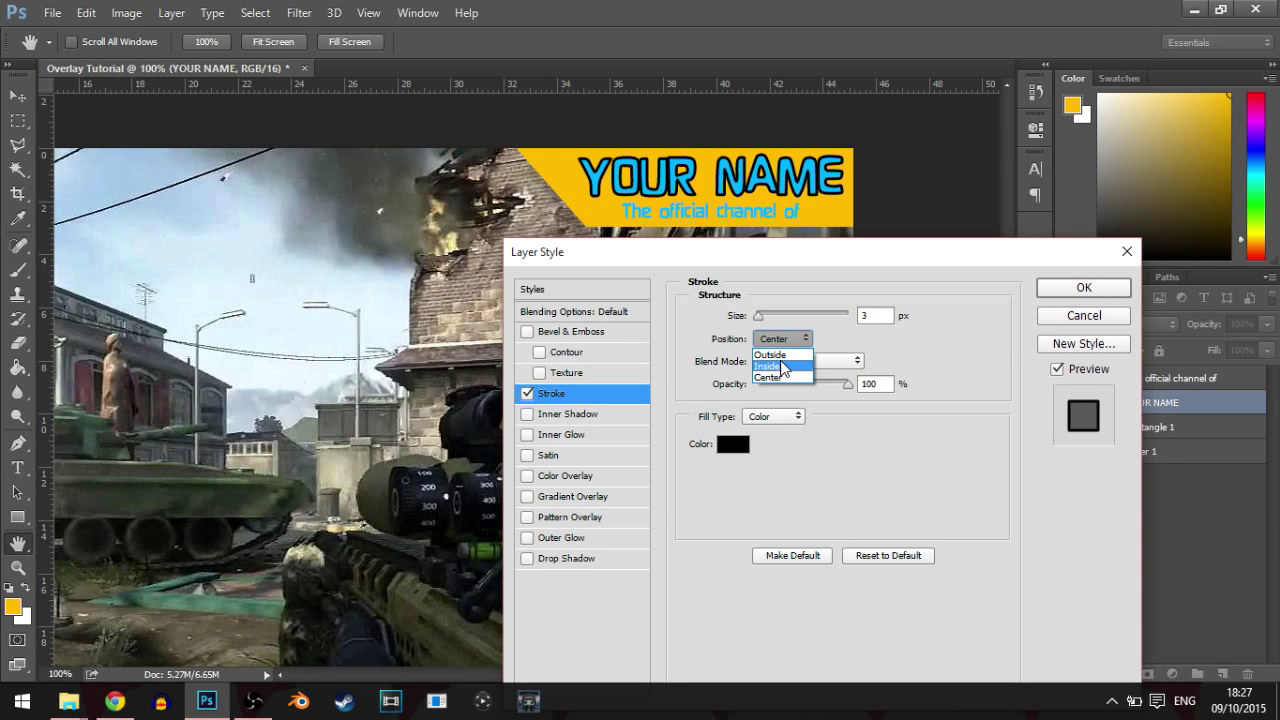
left_click(789, 352)
- Set the stroke of the "YOUR NAME" text to white (ffffff) with a size of 2 px
left_click(730, 445)
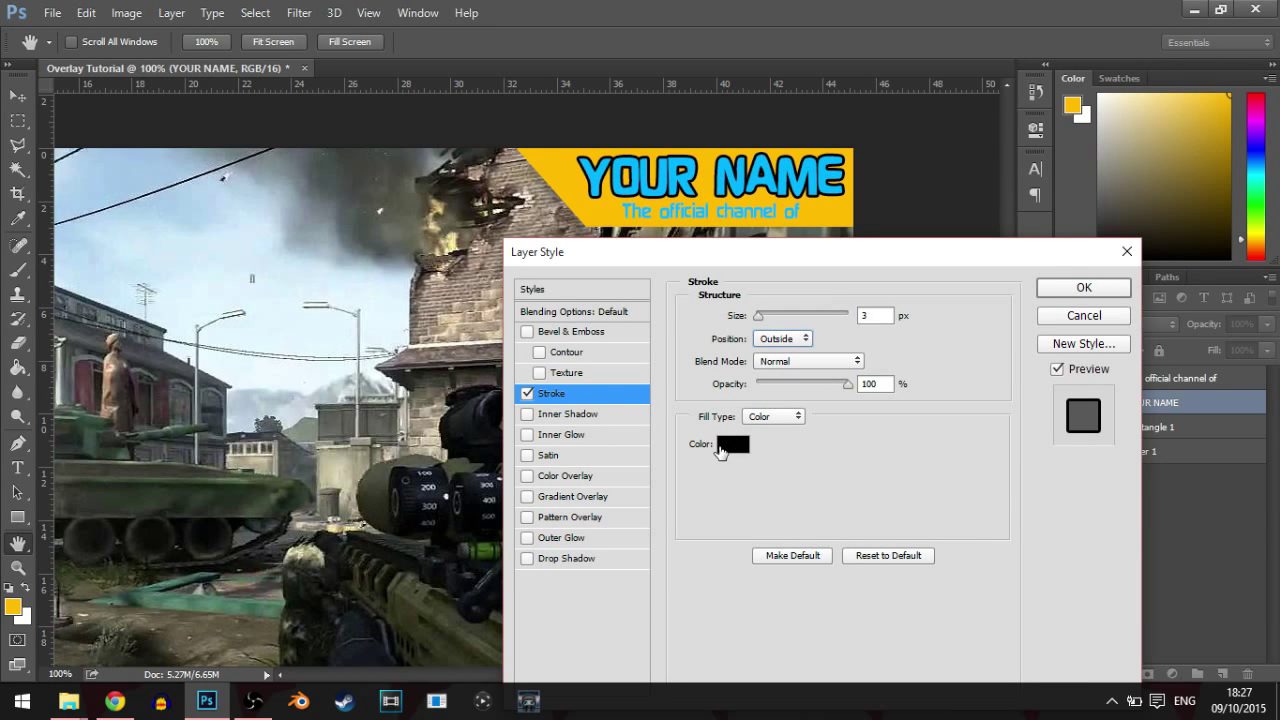
left_click_drag(856, 211, 947, 249)
left_click(623, 257)
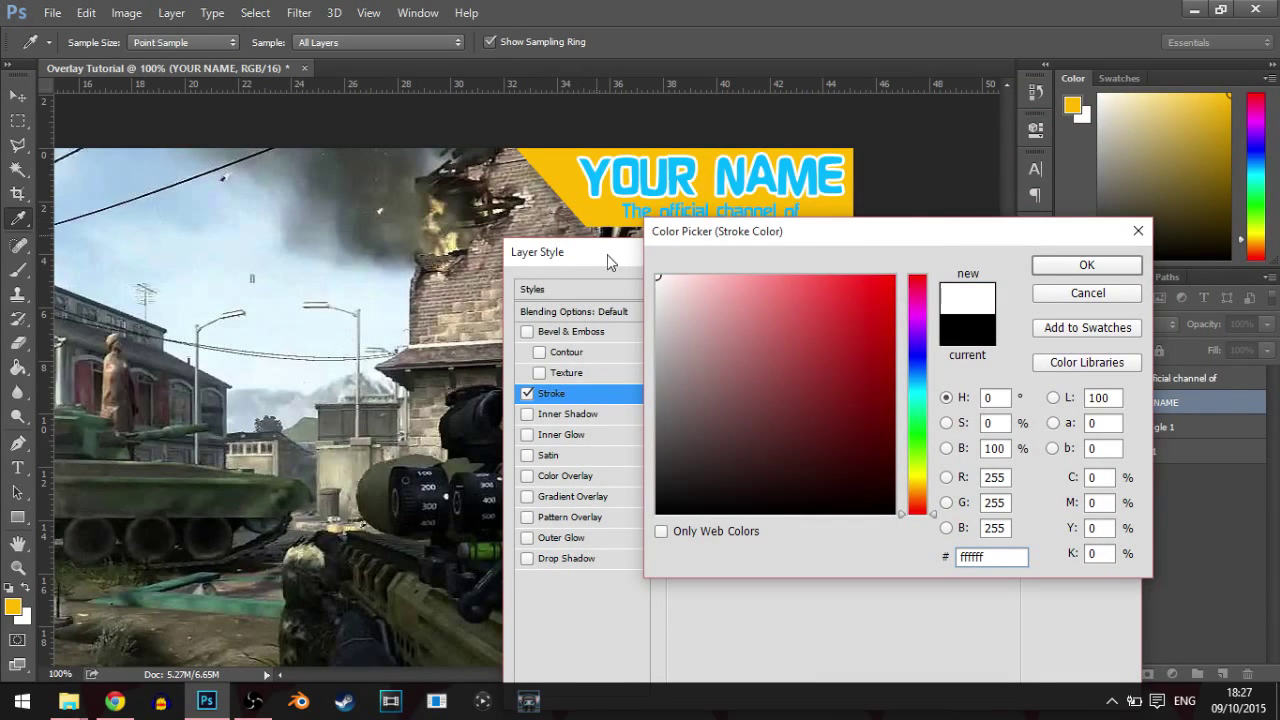
left_click(1076, 268)
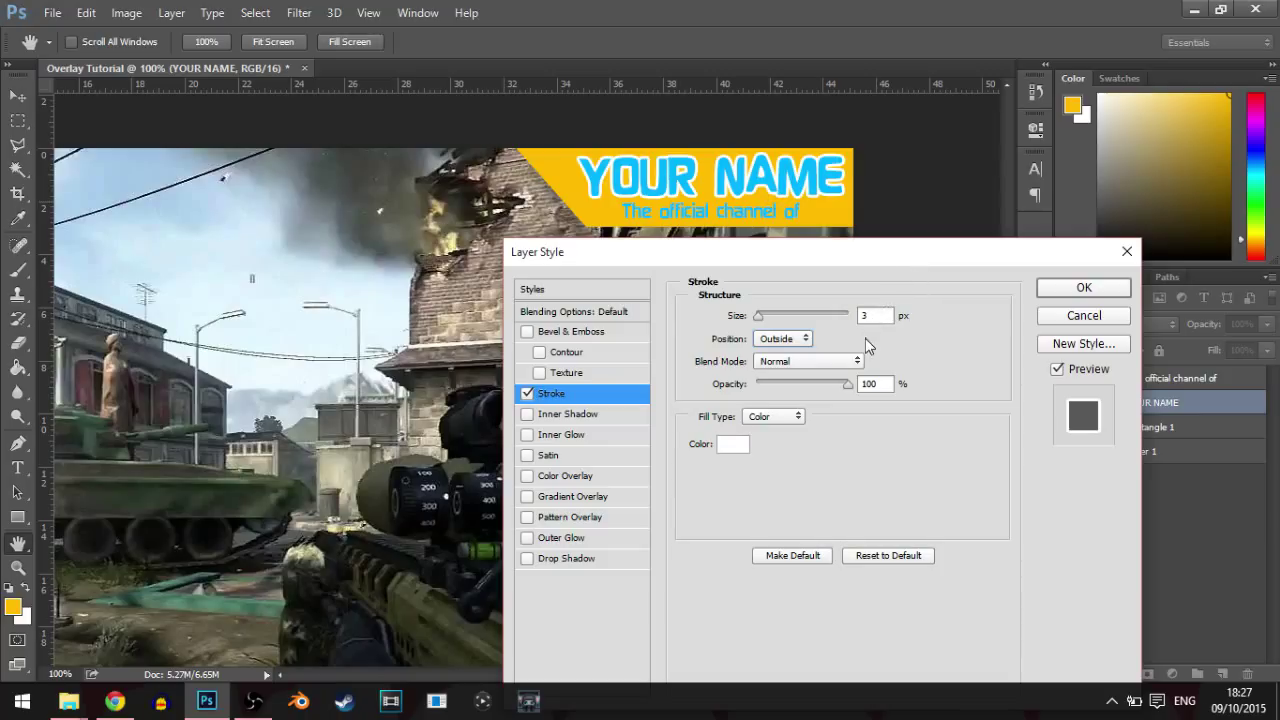
double_click(866, 315)
type("2")
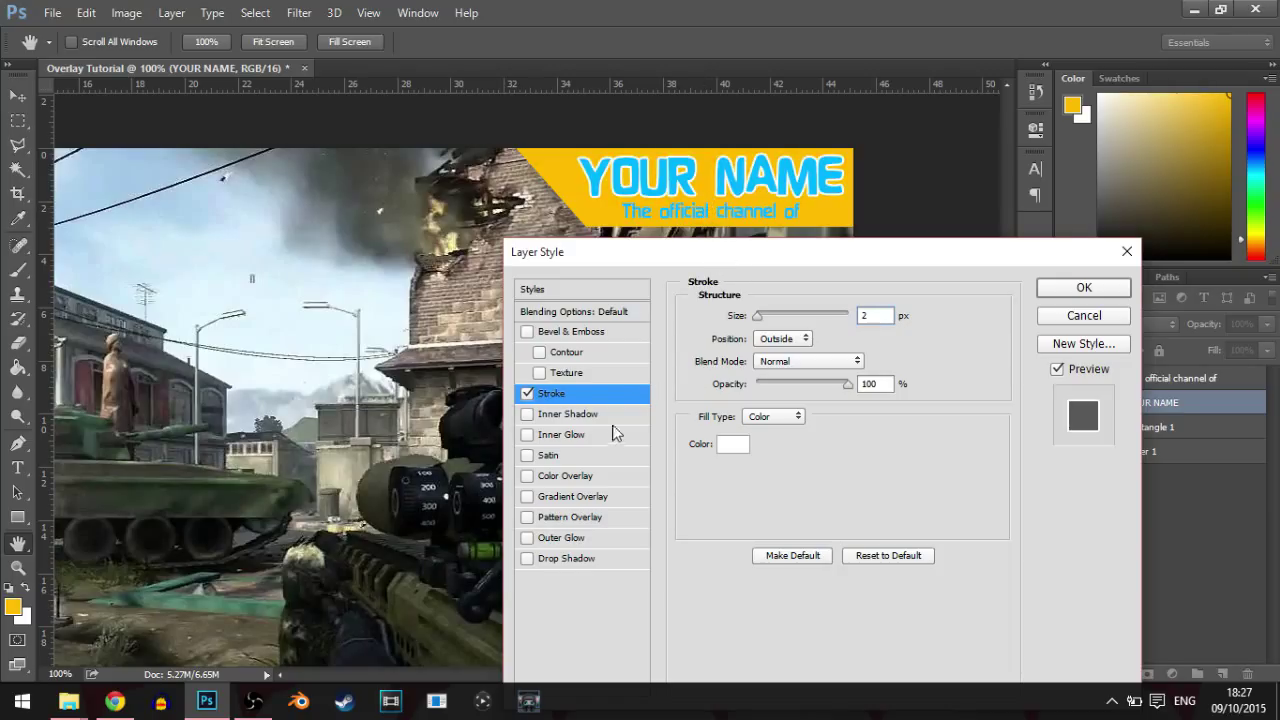
- Add Bevel & Emboss to the "YOUR NAME" text with the Outer Bevel style, Chisel Hard technique and Up direction
left_click_drag(716, 249, 706, 234)
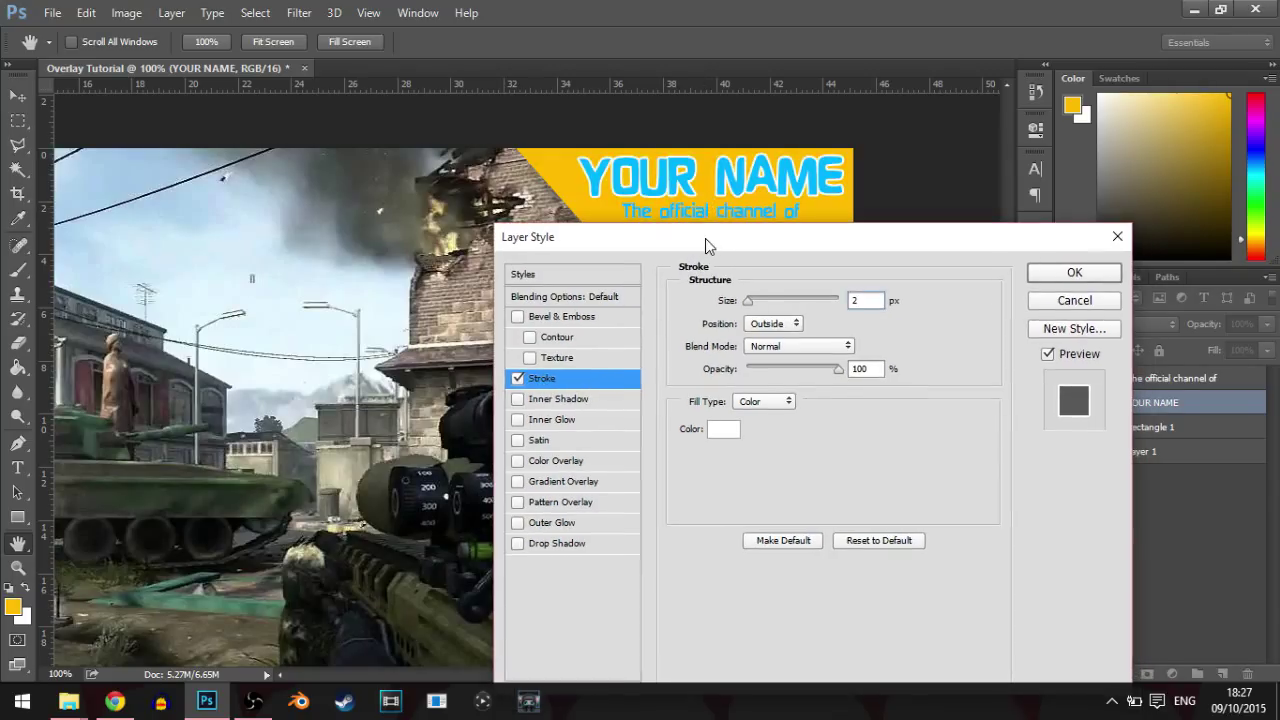
left_click(566, 316)
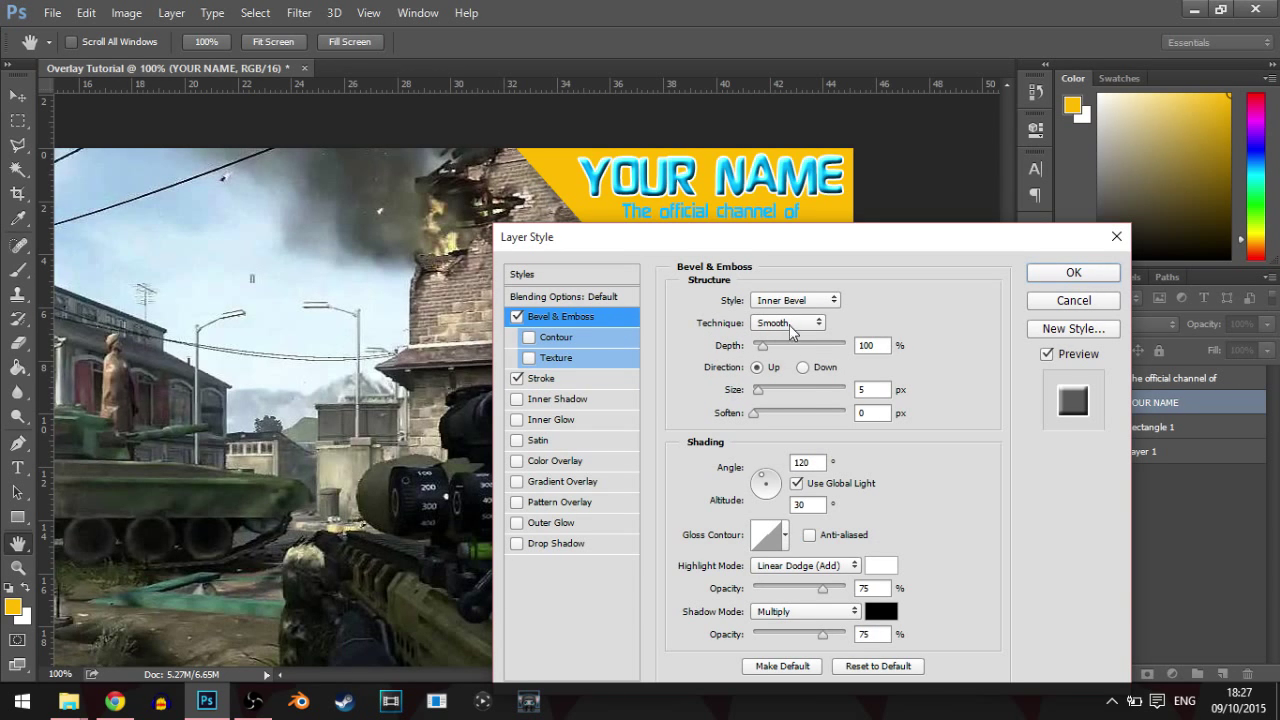
left_click(803, 367)
left_click(758, 367)
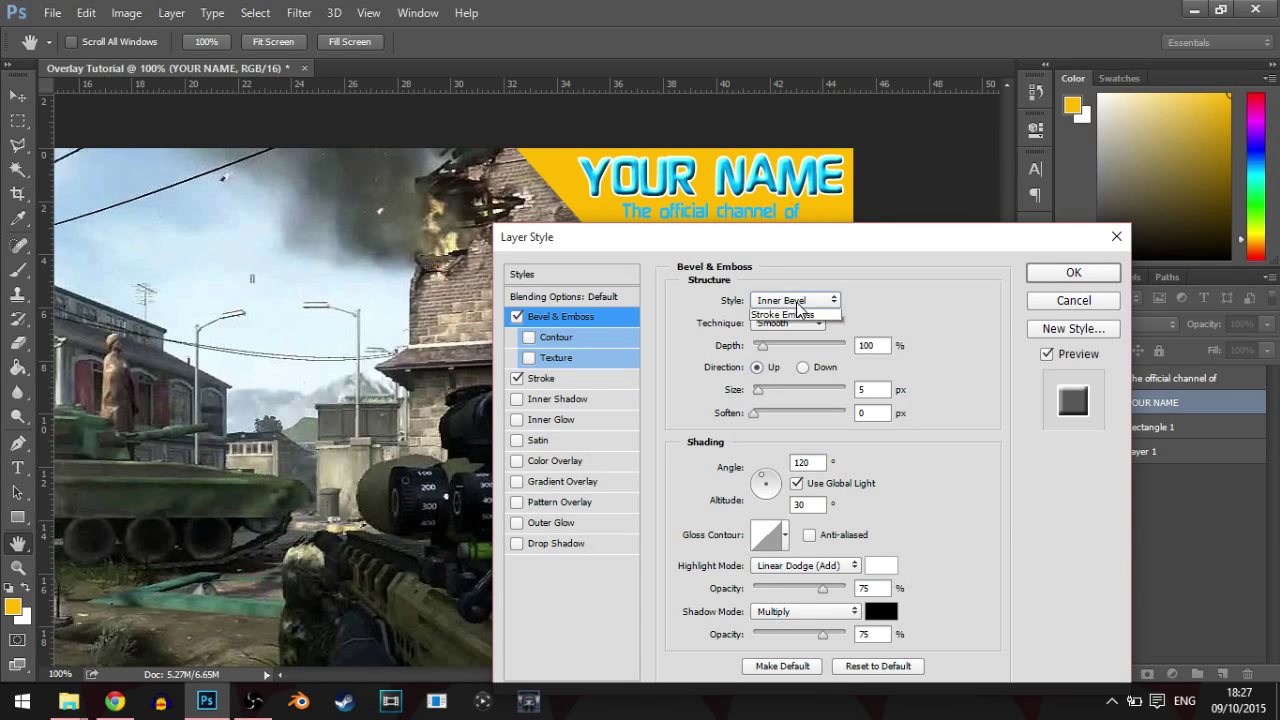
left_click(797, 300)
left_click(780, 350)
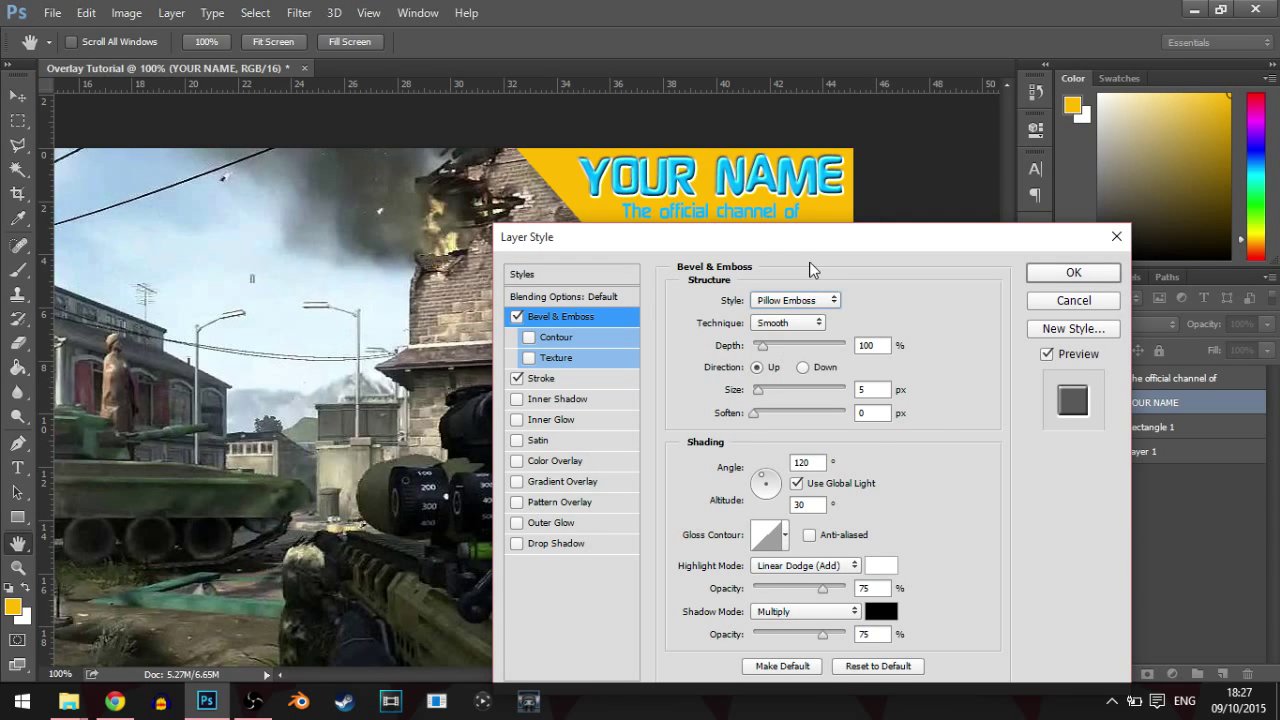
left_click(797, 300)
left_click(791, 314)
left_click(790, 322)
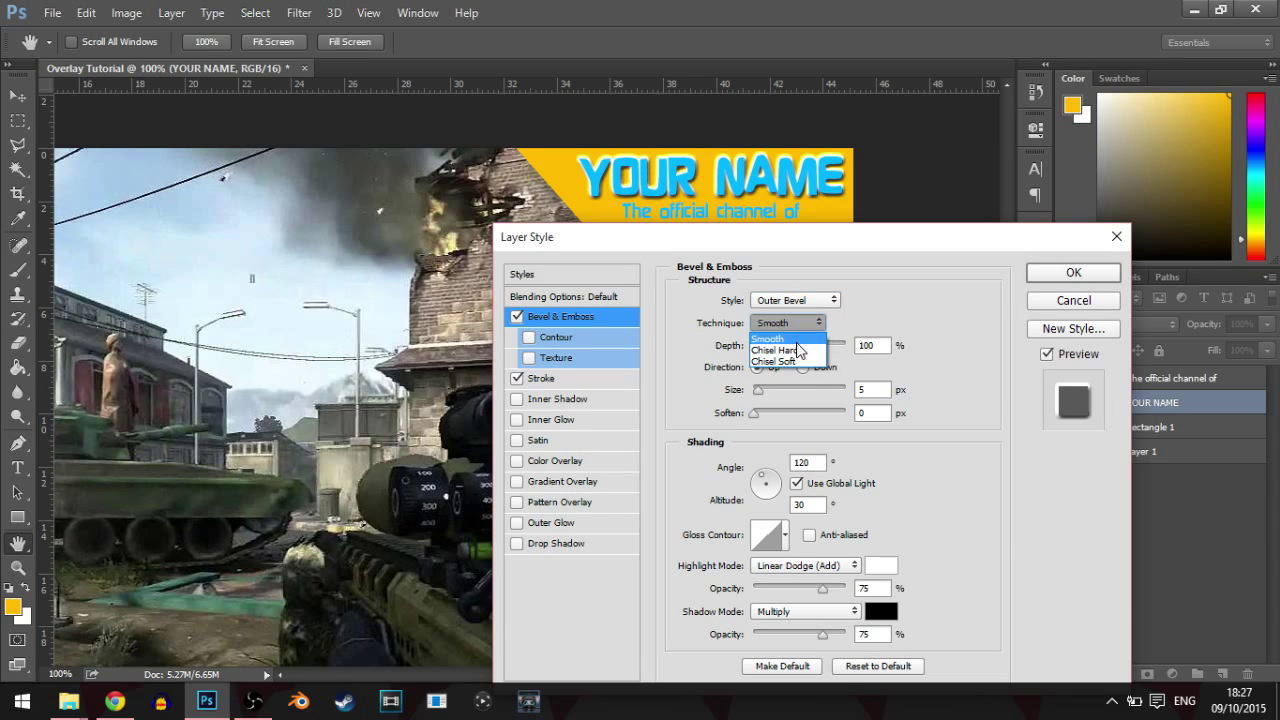
left_click(797, 351)
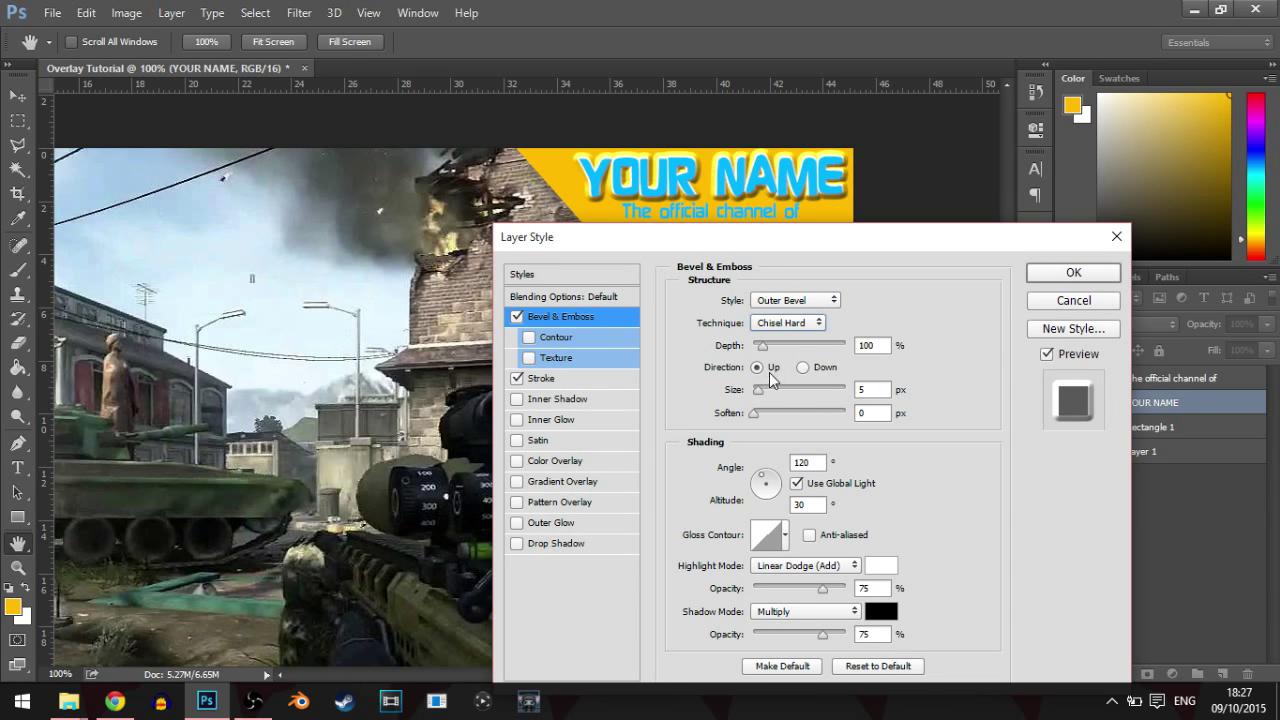
- Try the Down direction for the bevel on the "YOUR NAME" text, then turn Bevel & Emboss off
left_click(802, 368)
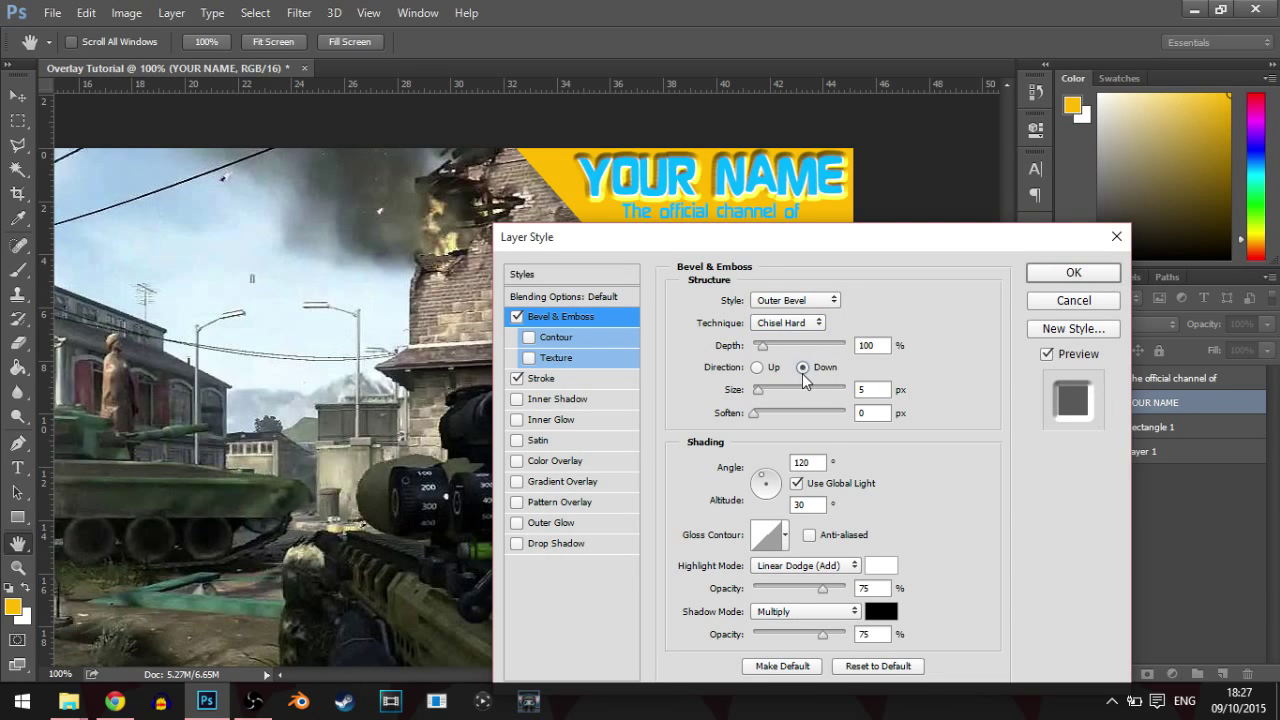
left_click(516, 317)
left_click(572, 378)
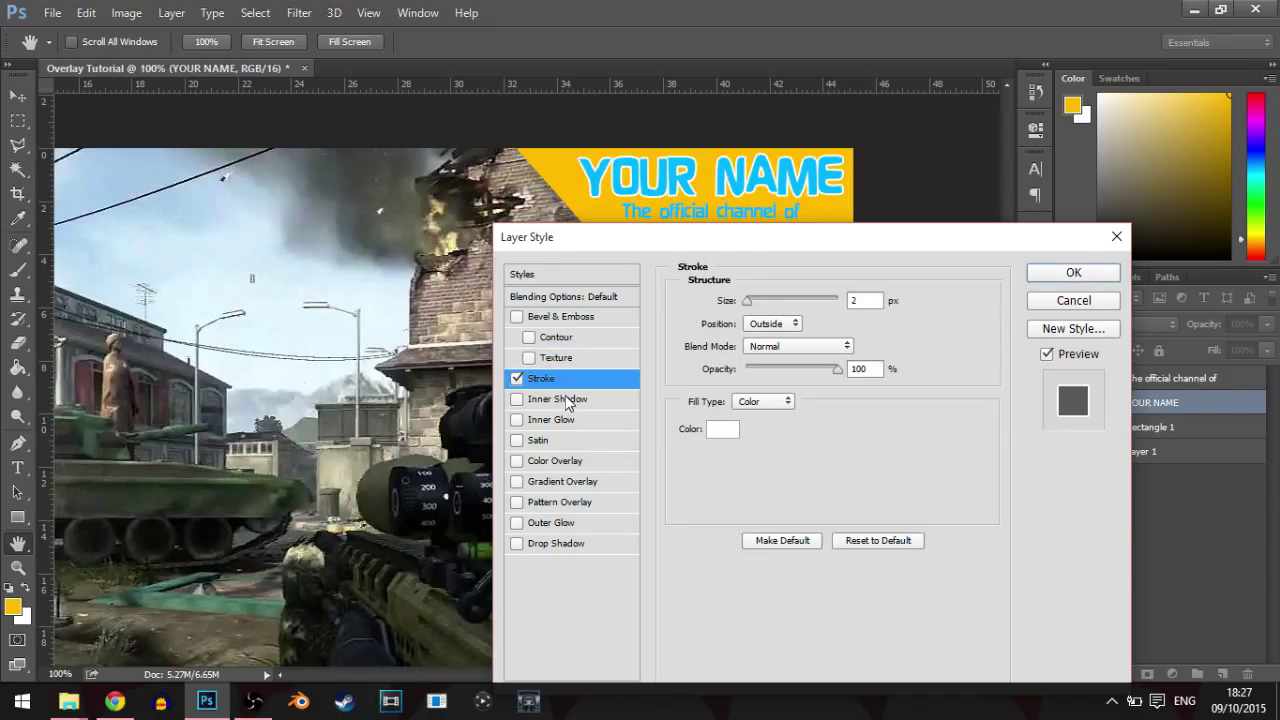
- Add an Inner Shadow to the "YOUR NAME" text with Normal blend mode, a distance of 2 px and a size of 5 px
left_click(566, 398)
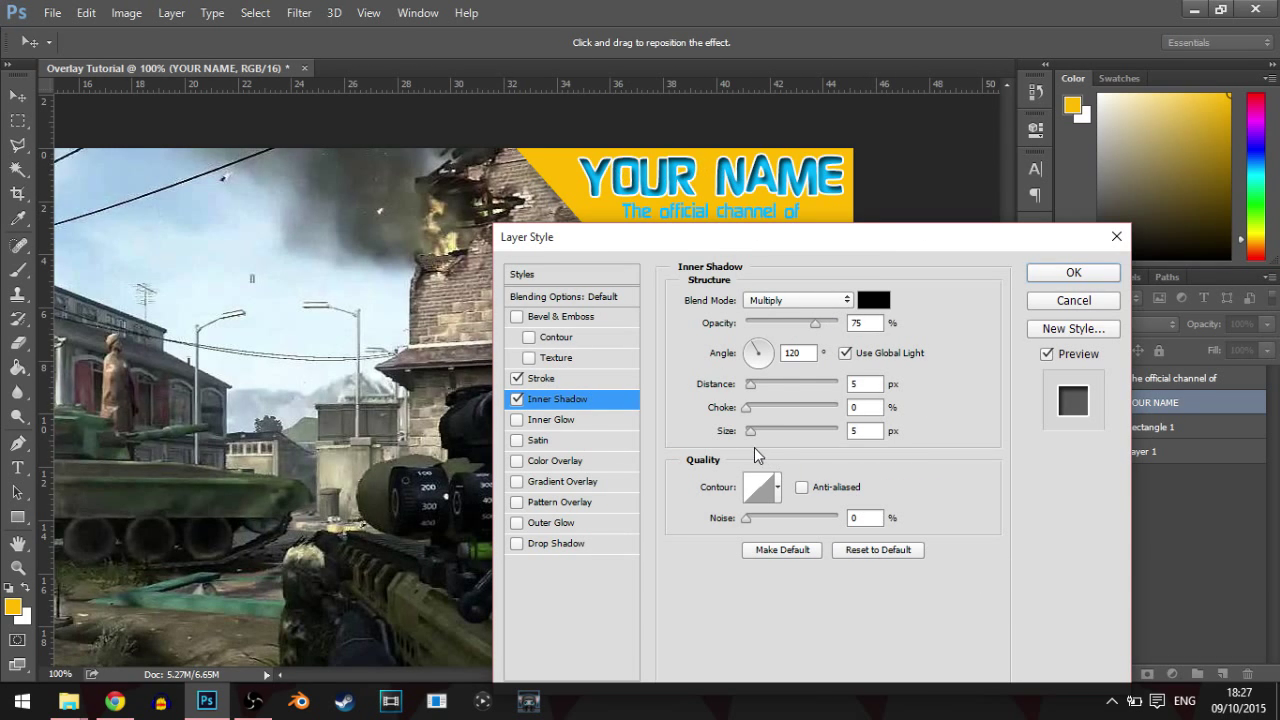
left_click(776, 303)
left_click(755, 317)
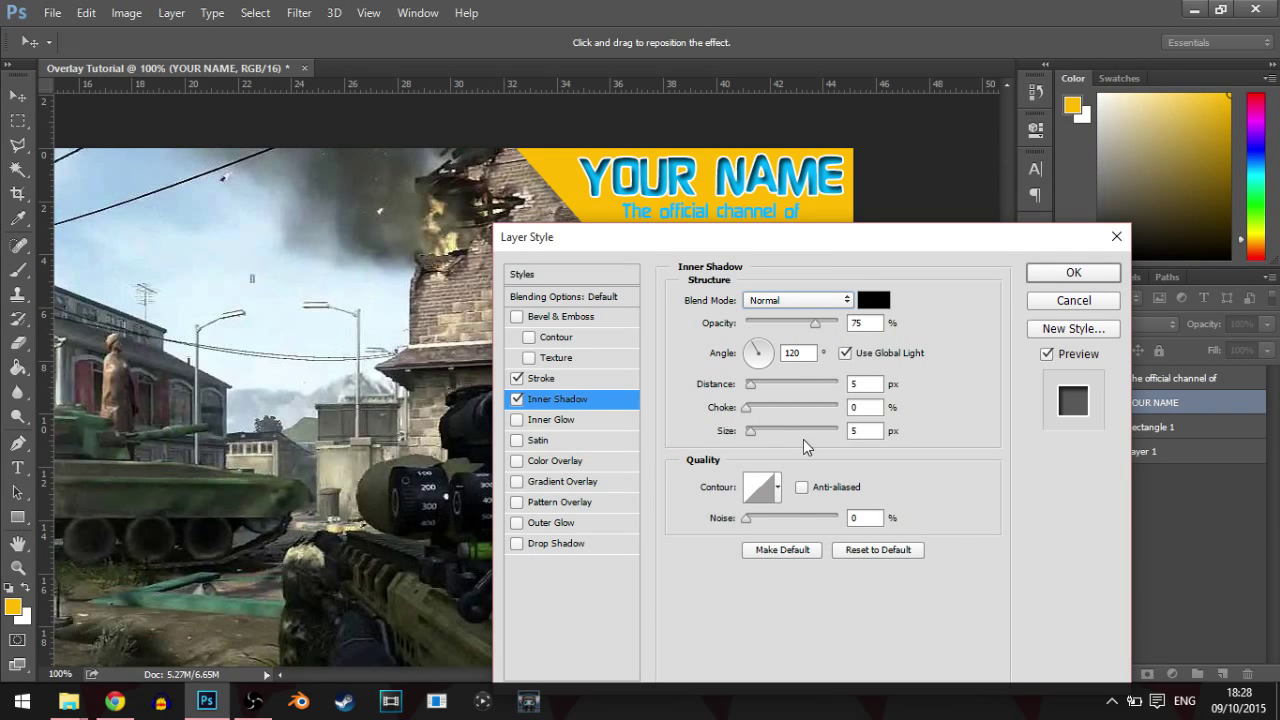
left_click_drag(873, 430, 836, 425)
type("2")
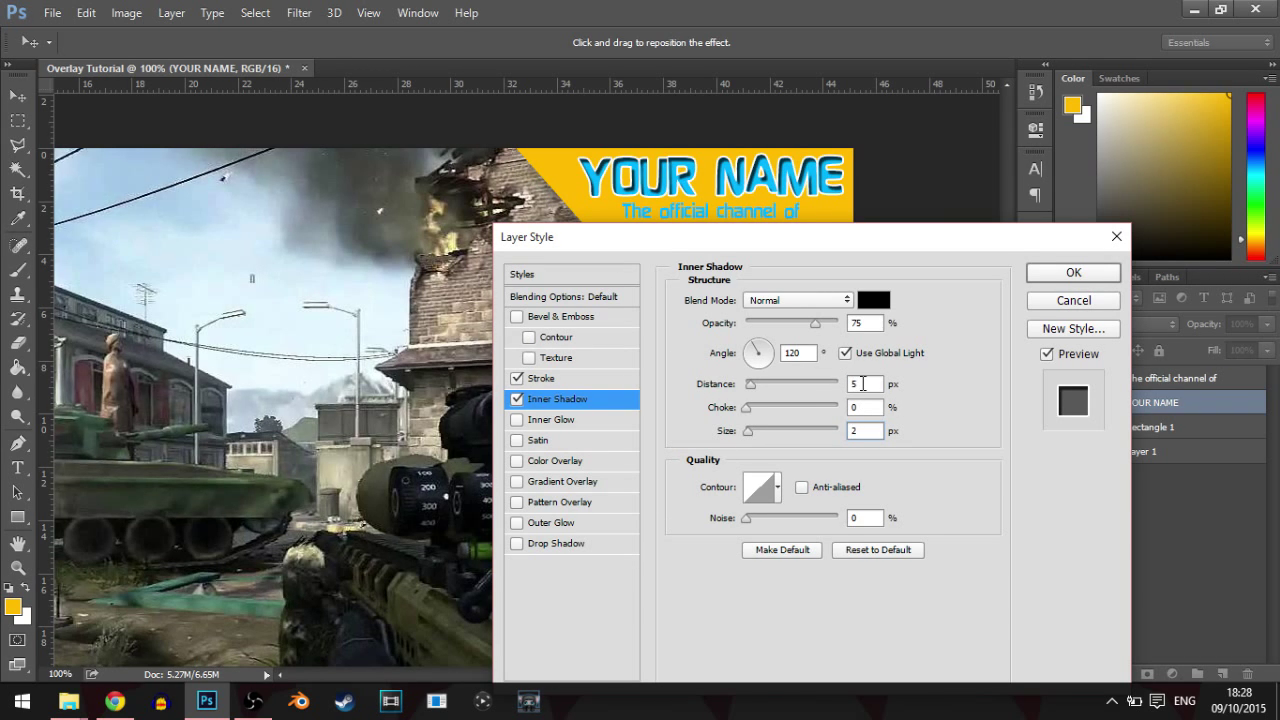
type("5")
left_click(848, 384)
type("2")
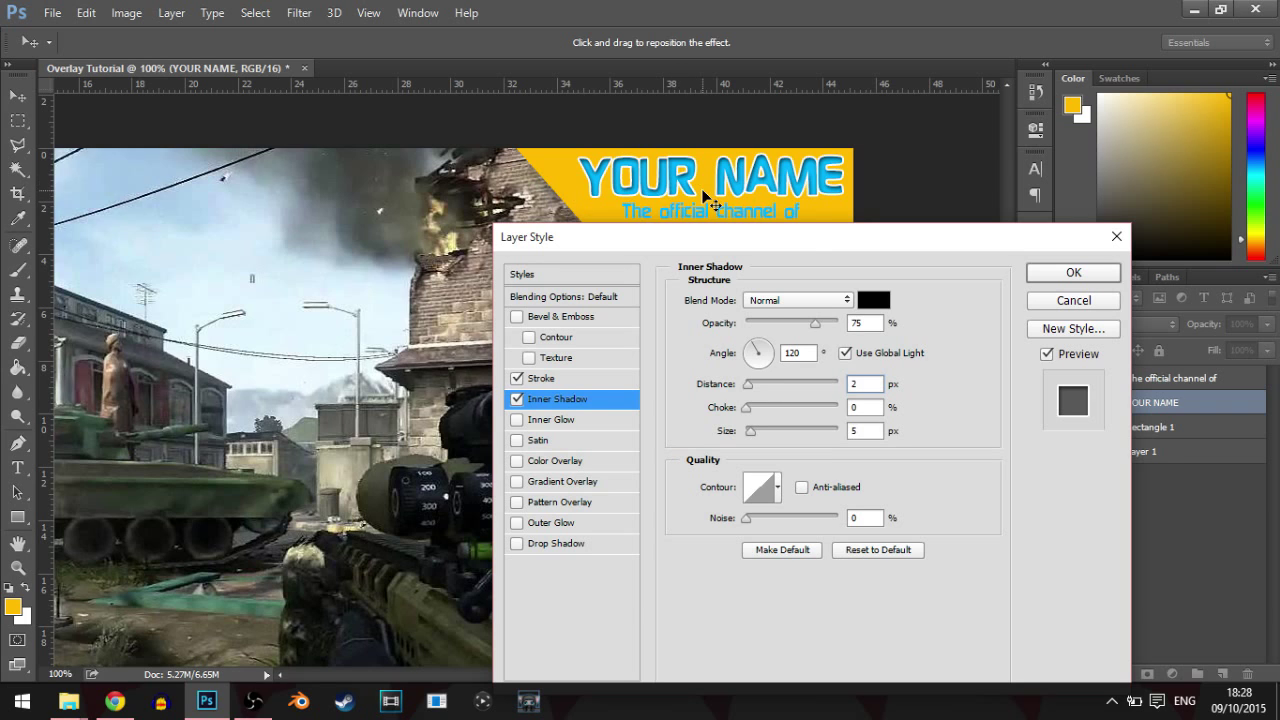
- Add an Inner Glow to the "YOUR NAME" text with Normal blend mode and a size of 2 px
left_click(559, 421)
left_click(777, 299)
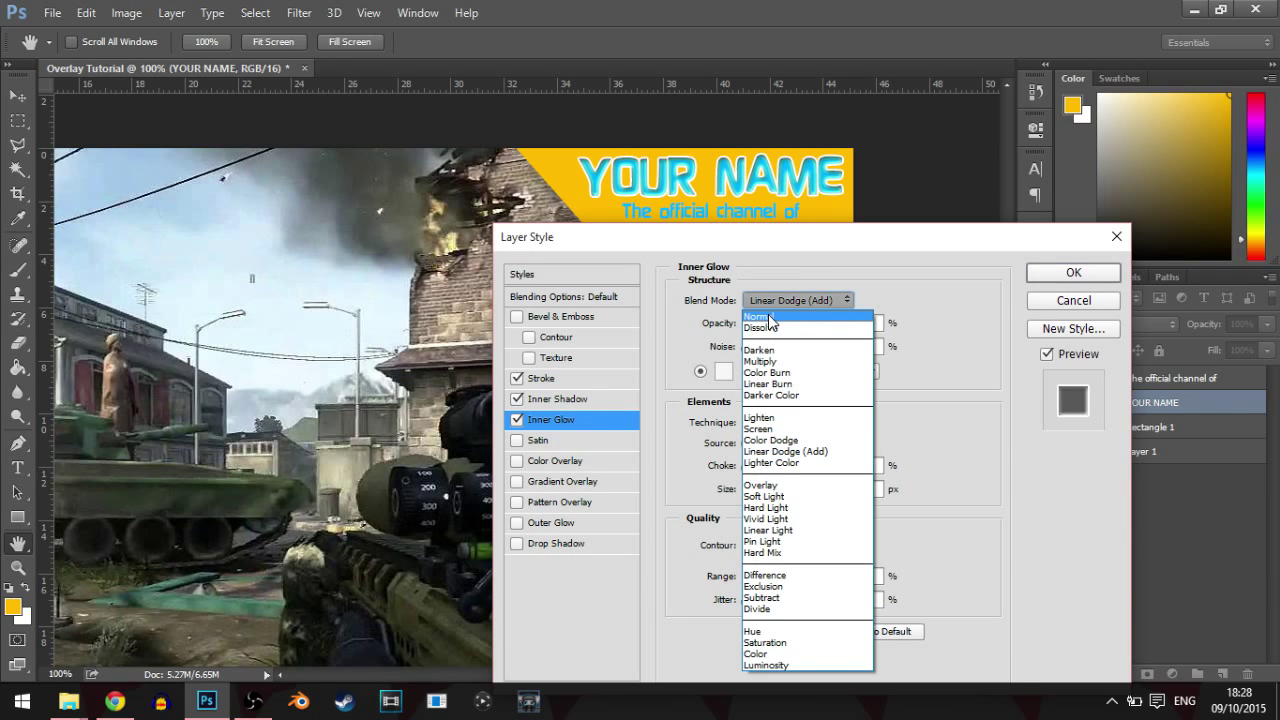
left_click(789, 293)
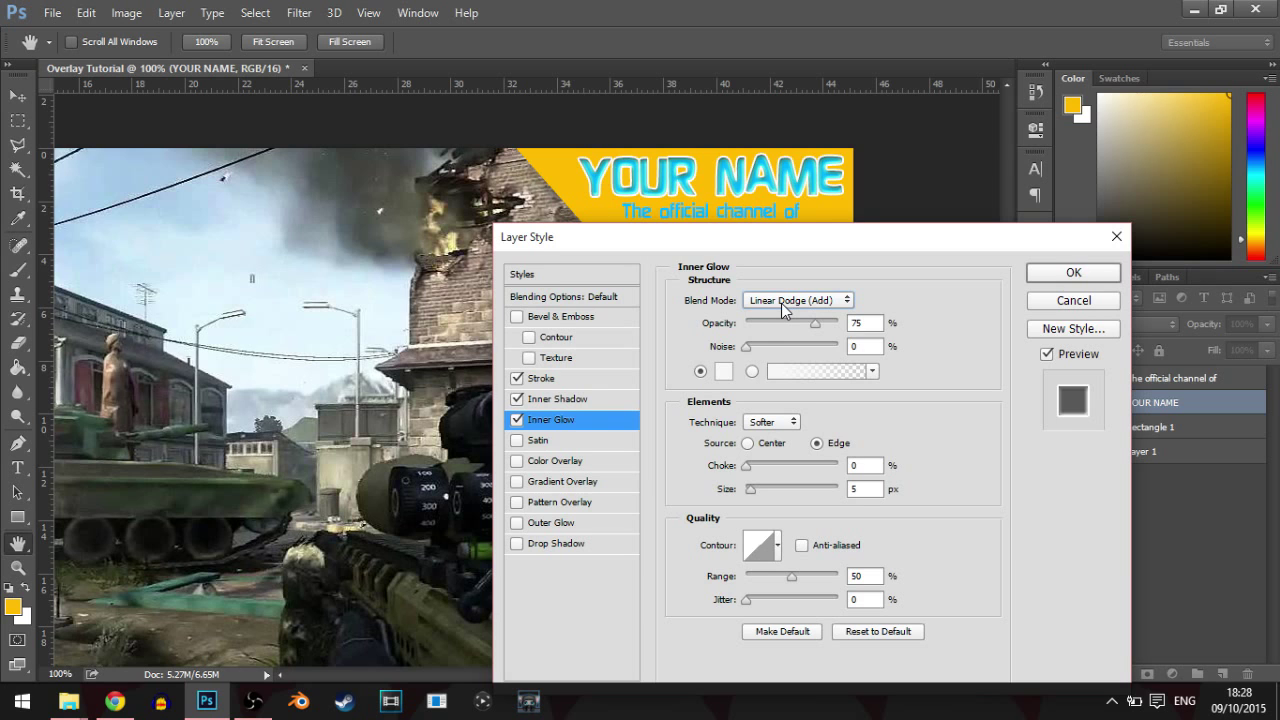
left_click(783, 300)
left_click(765, 245)
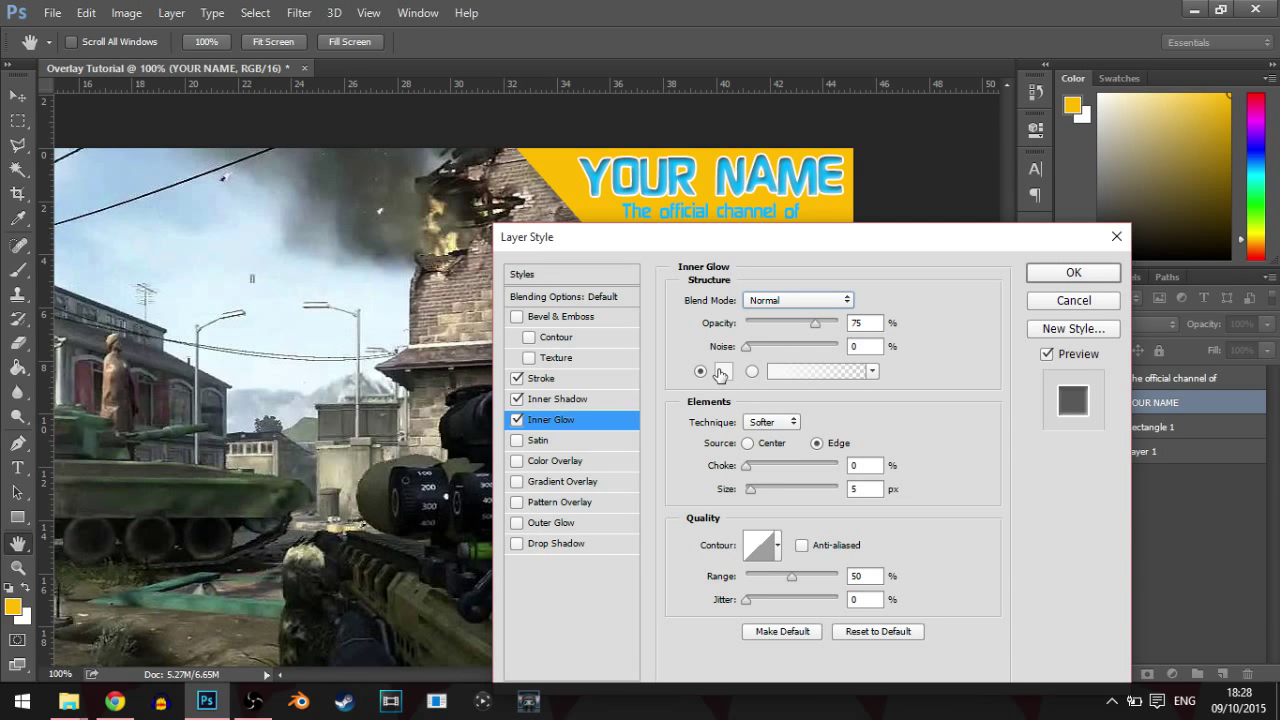
left_click(866, 488)
type("2")
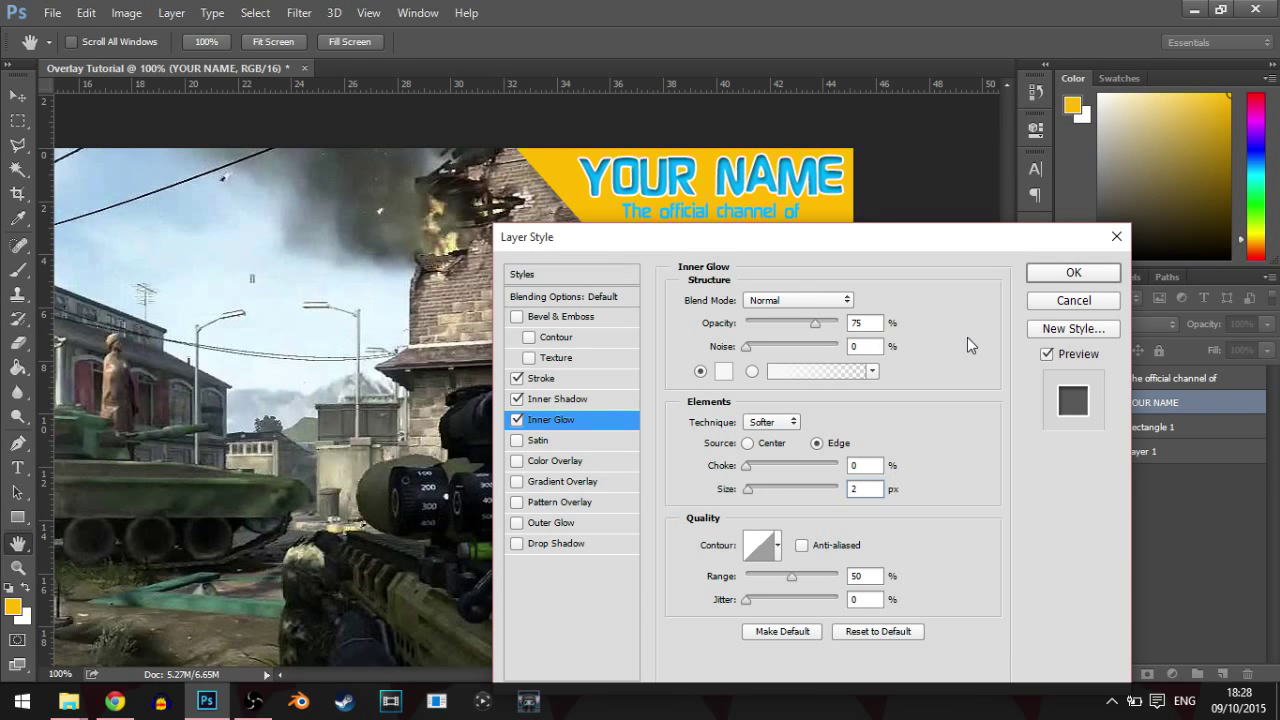
- Try the Satin and Color Overlay effects on the "YOUR NAME" text, then disable both
left_click(559, 444)
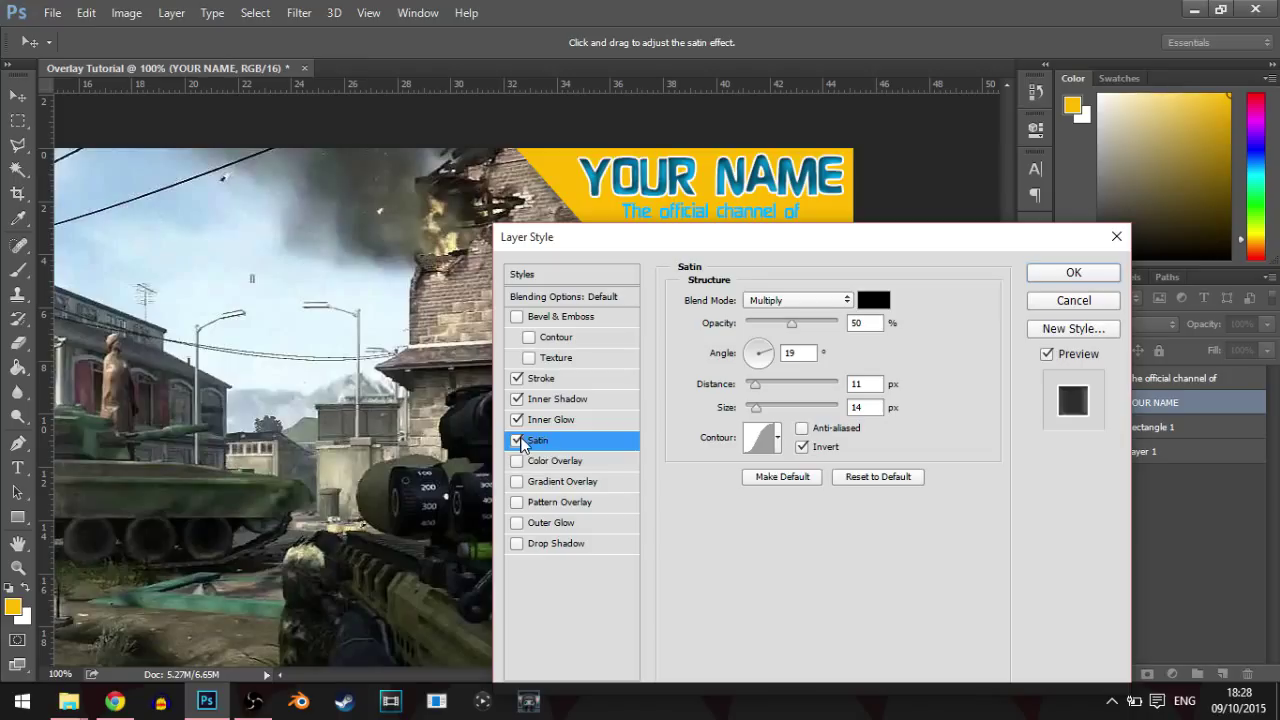
left_click(517, 441)
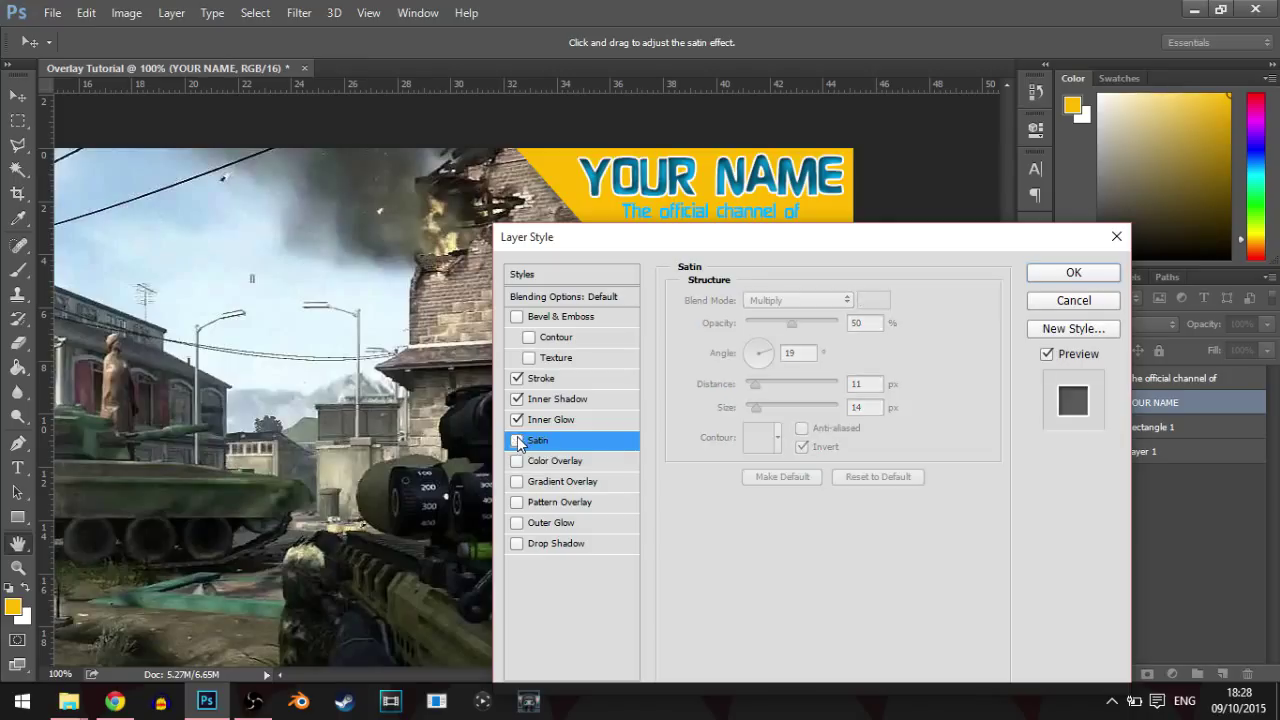
left_click(600, 461)
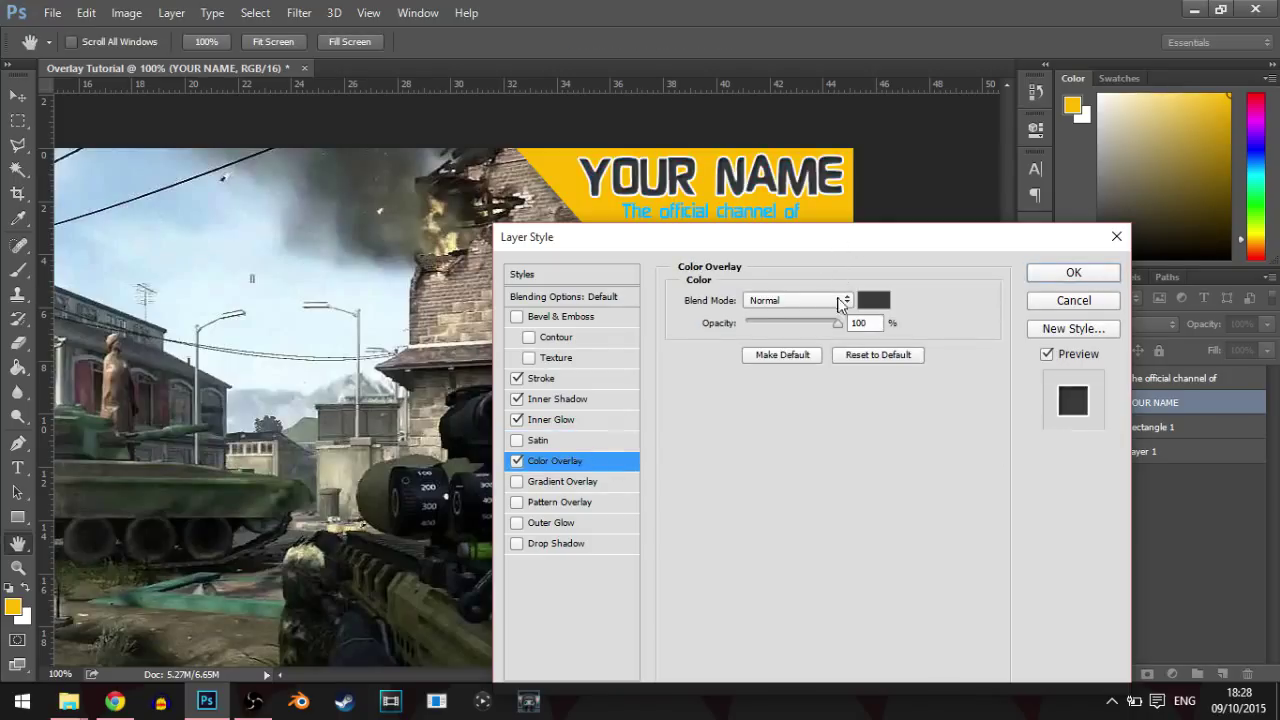
left_click(874, 305)
left_click_drag(874, 282, 914, 373)
left_click(1088, 296)
left_click(517, 461)
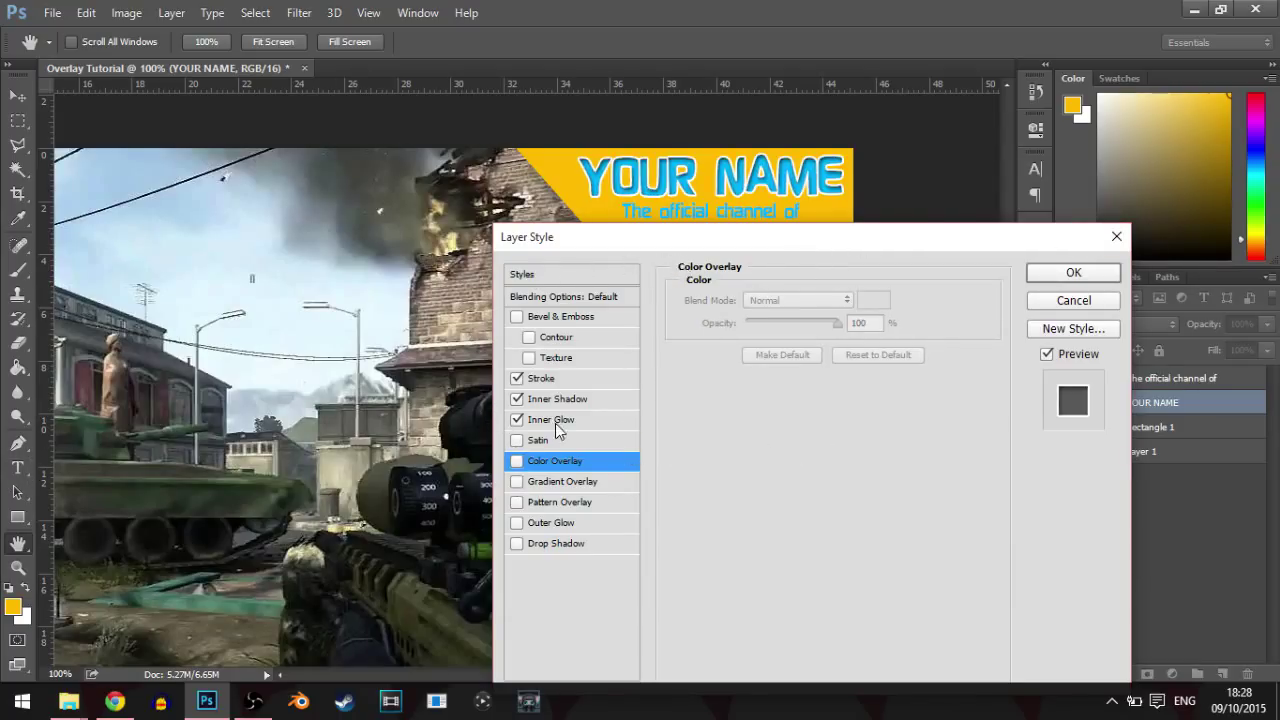
- Add a Gradient Overlay to the "YOUR NAME" text and change the gradient's black stop to a bright light blue with hue 203°
left_click(548, 490)
left_click(785, 347)
left_click(839, 341)
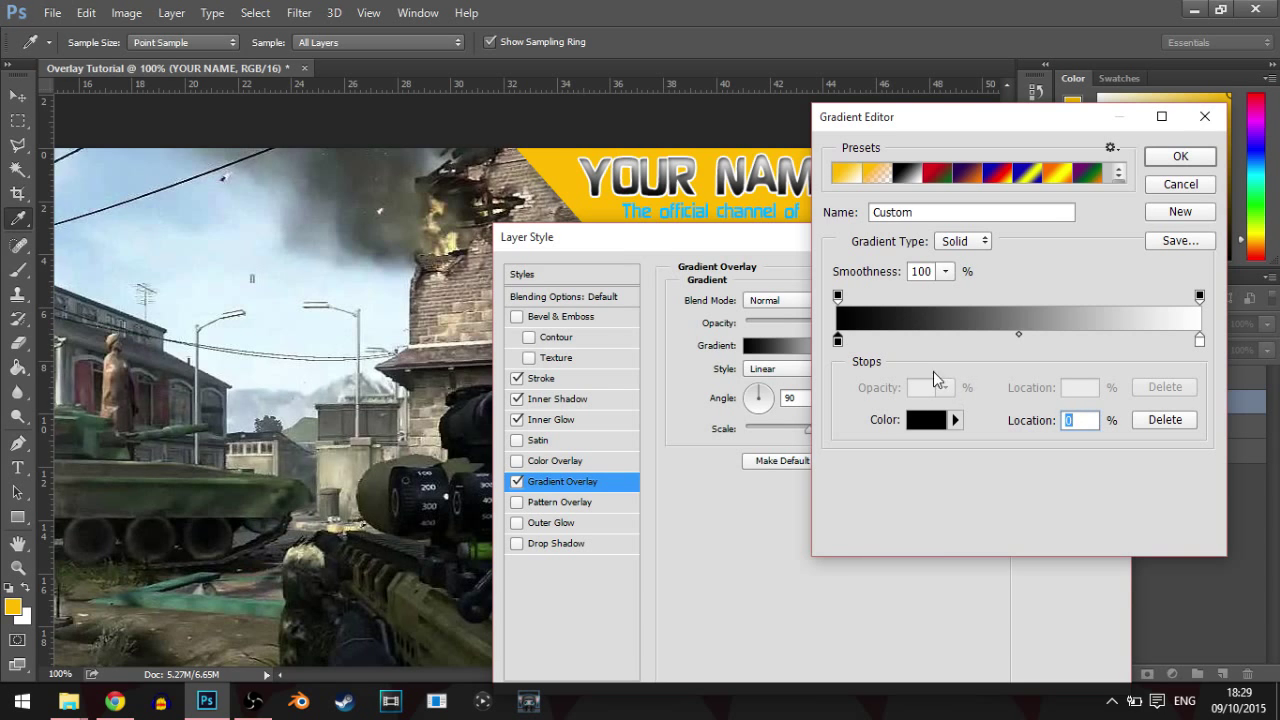
left_click(923, 420)
left_click_drag(922, 231, 960, 236)
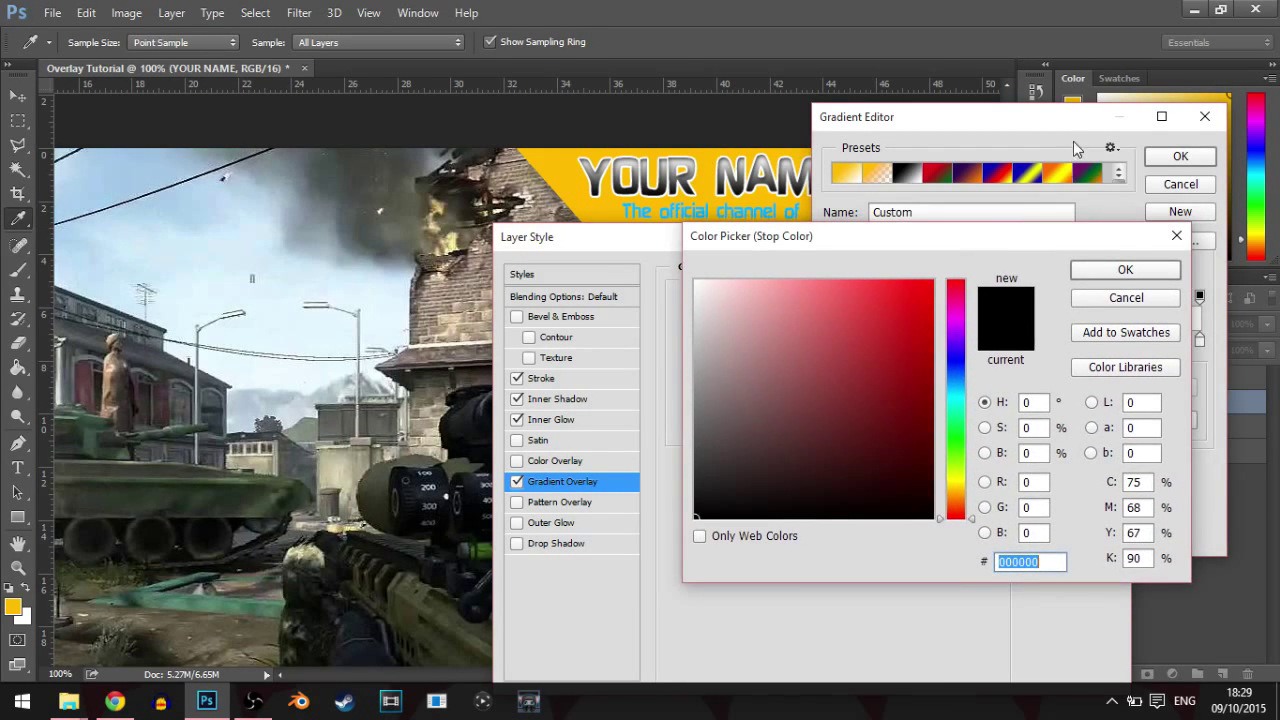
left_click(958, 384)
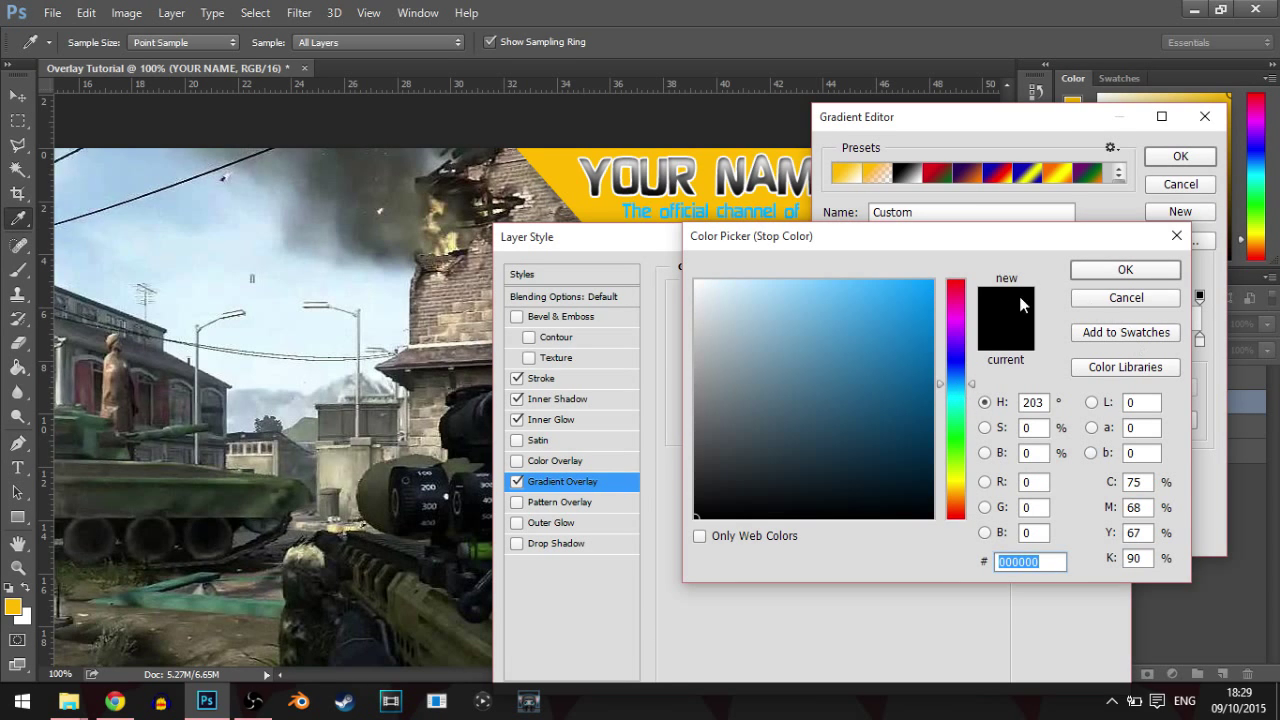
left_click(932, 281)
left_click(1125, 270)
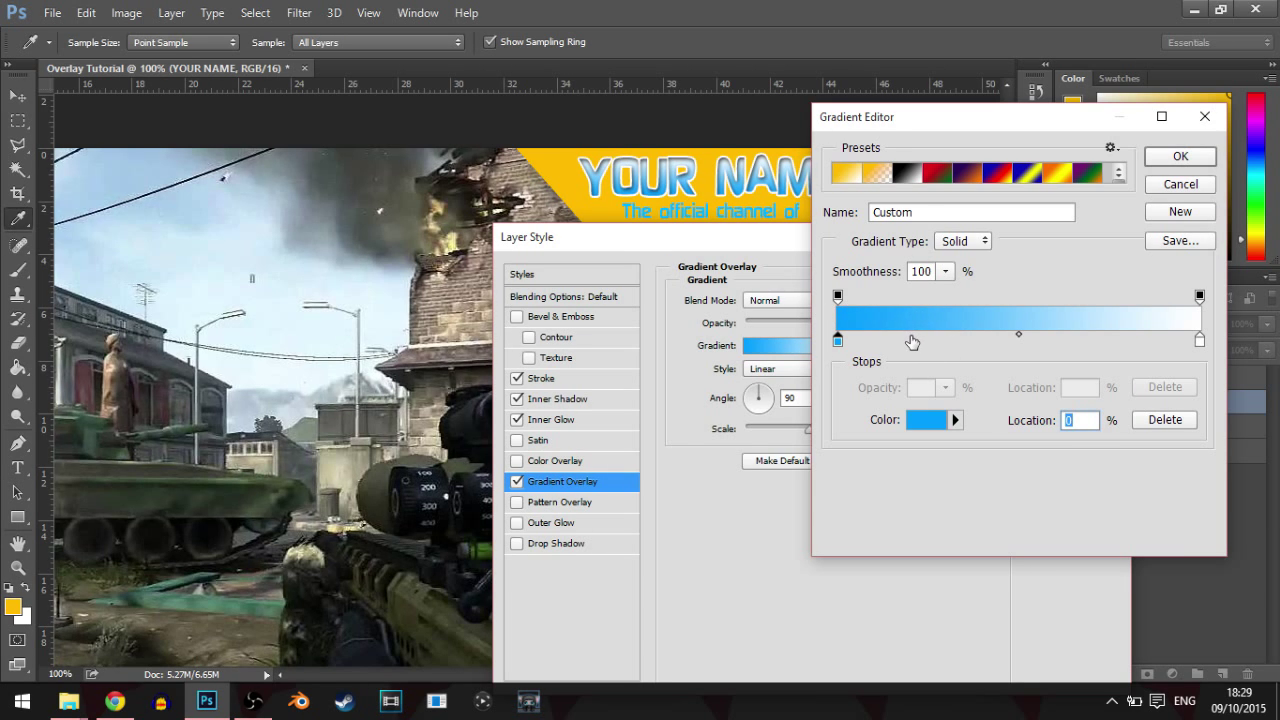
- Remove a trial color stop added at 20%, set the gradient's white end stop to blue 003cff and accept the gradient
left_click(911, 341)
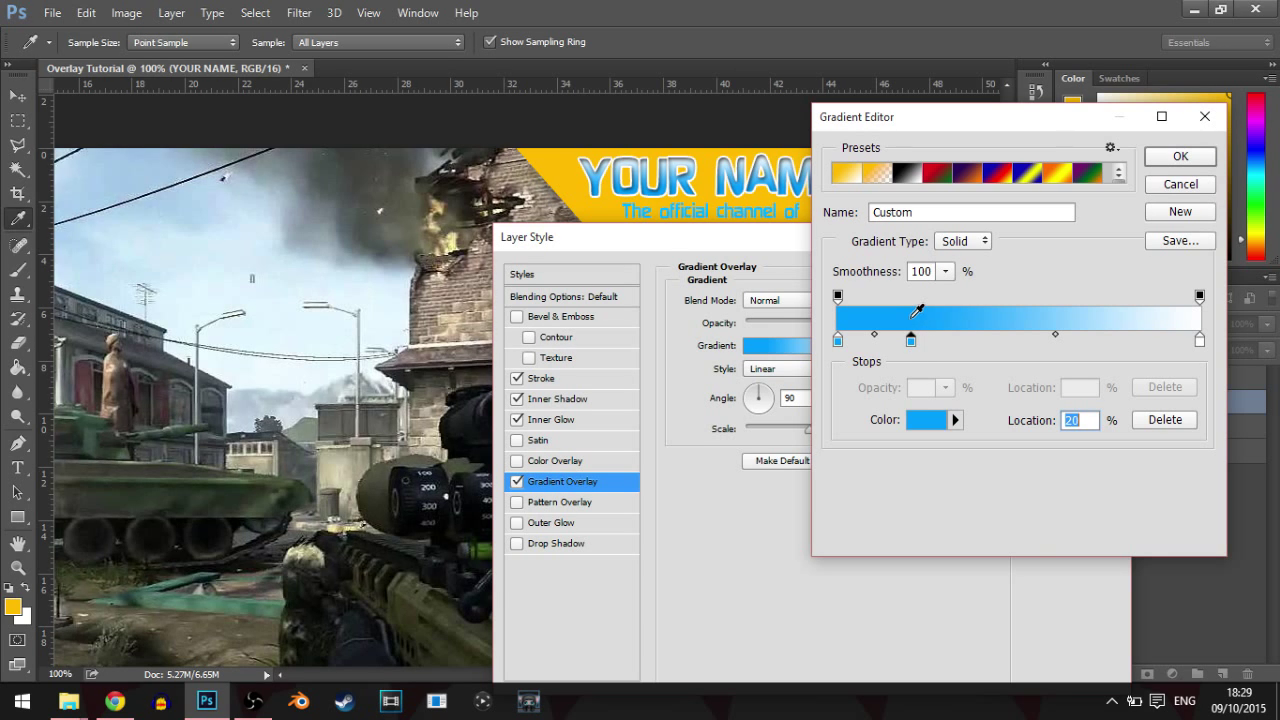
key("Delete")
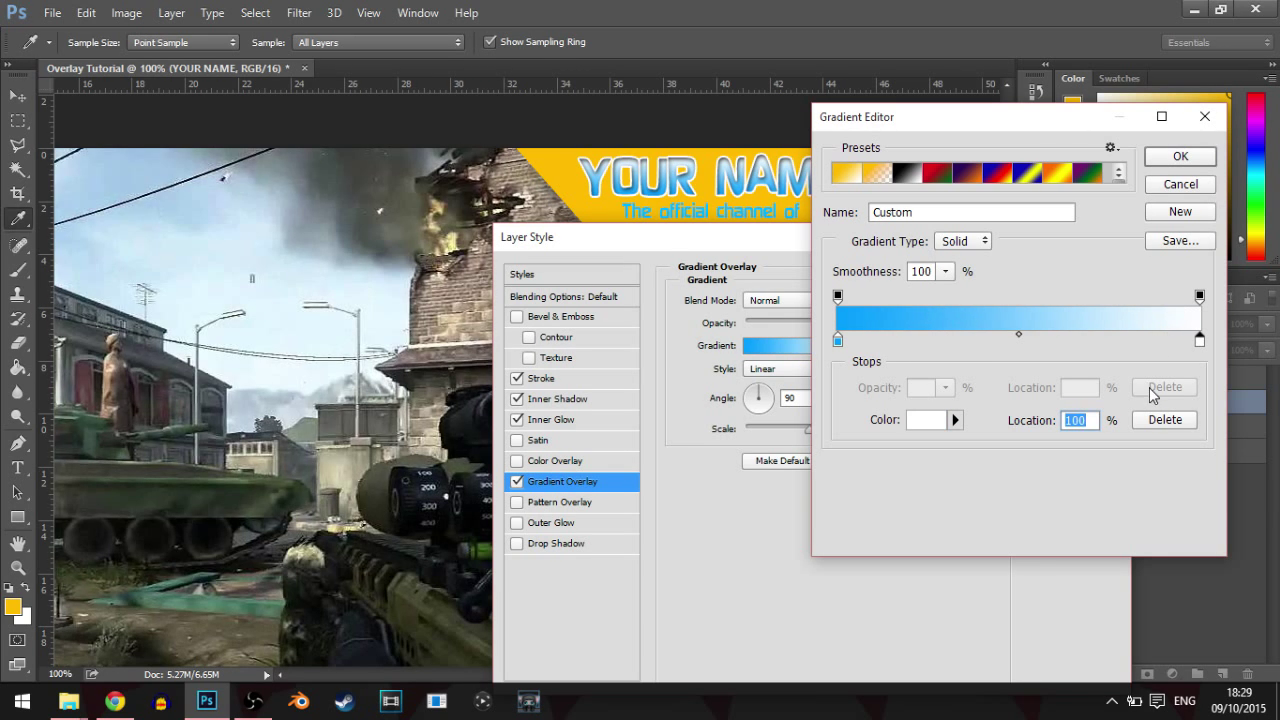
double_click(1203, 346)
left_click_drag(1055, 256, 966, 424)
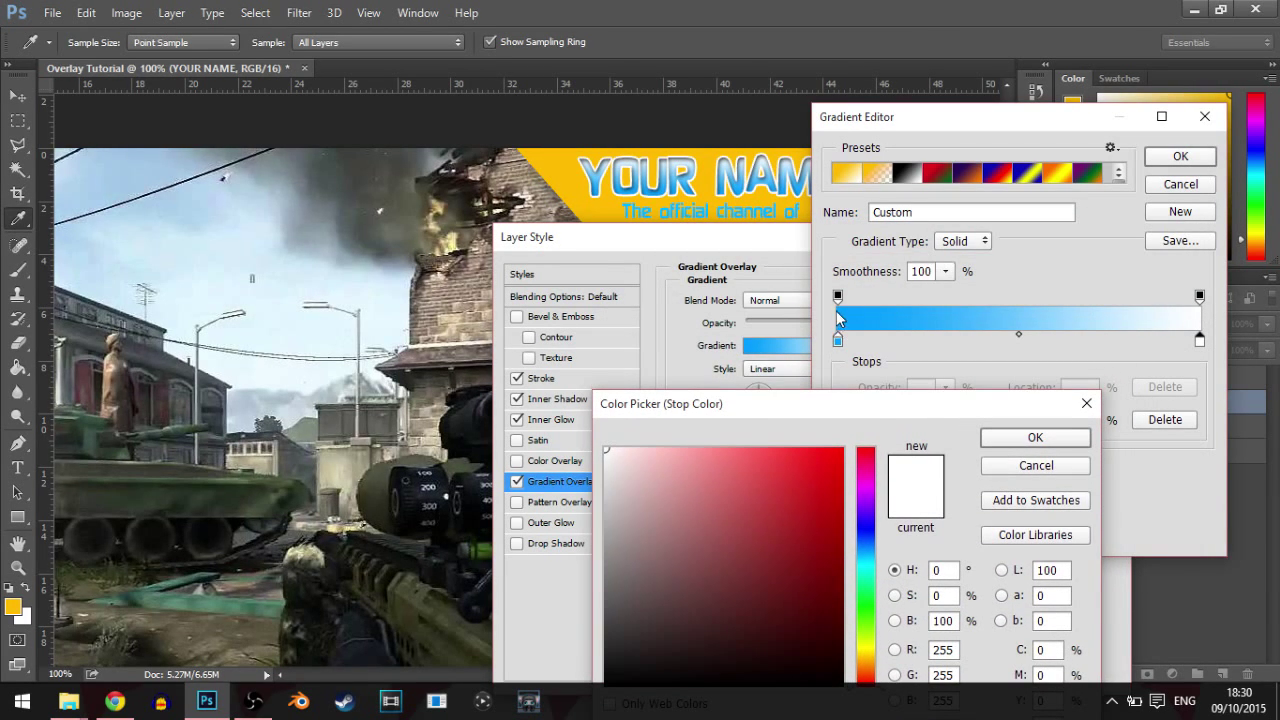
left_click_drag(862, 407, 860, 376)
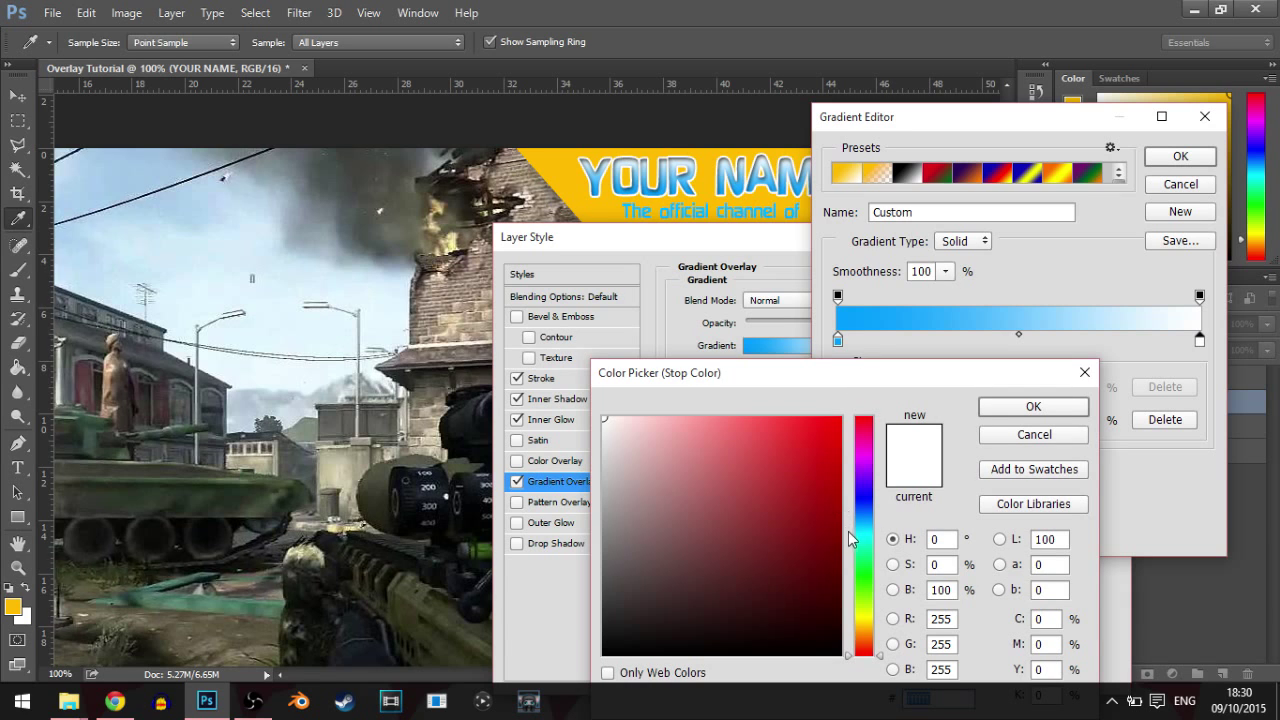
left_click(861, 512)
left_click_drag(828, 456, 843, 416)
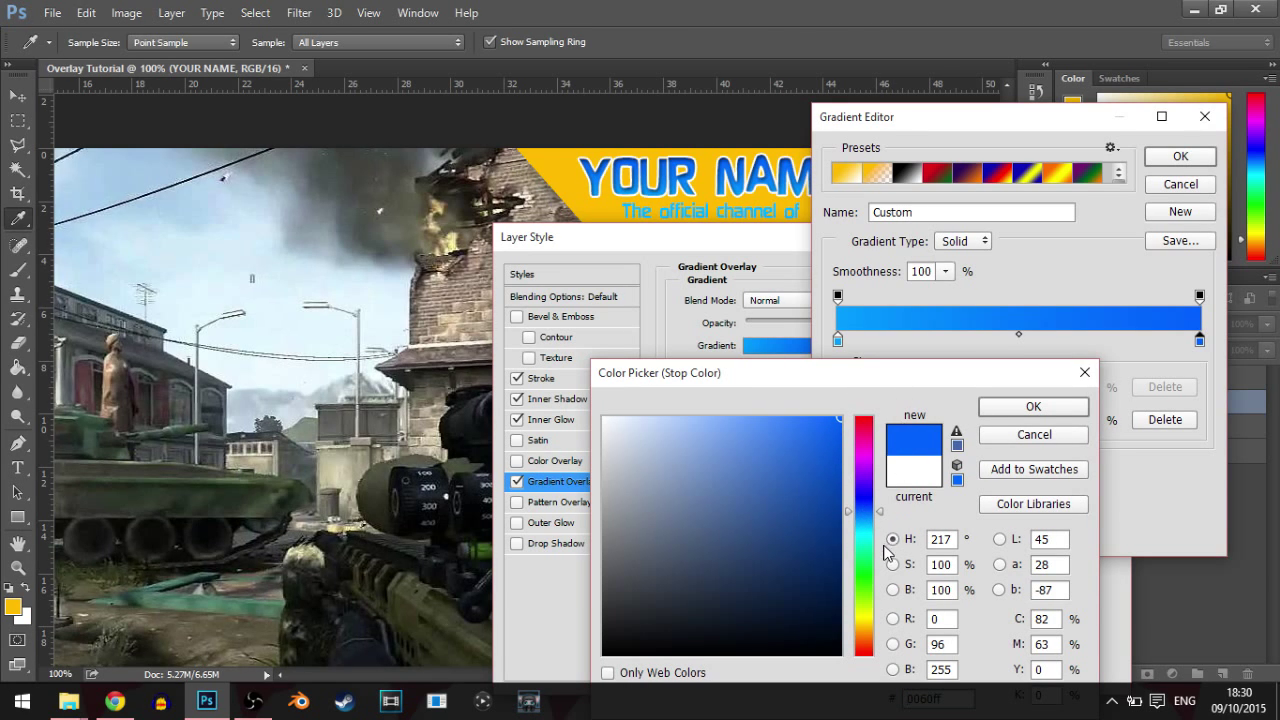
left_click(868, 507)
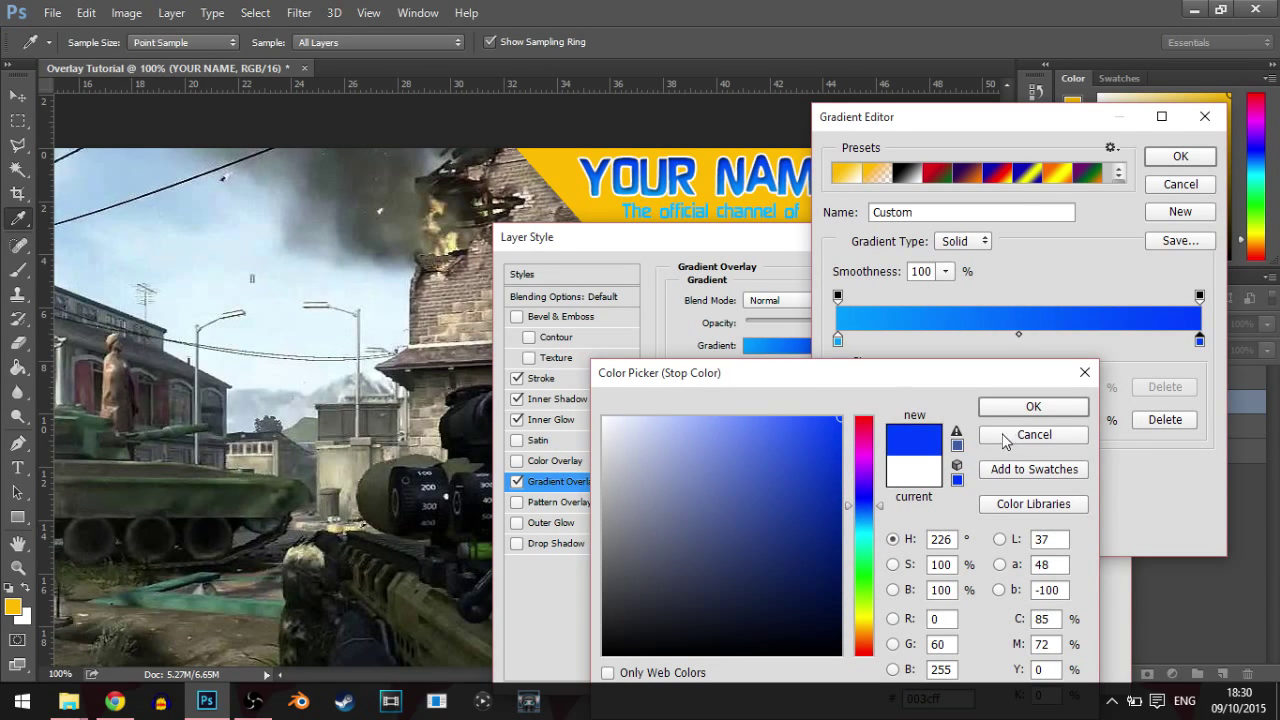
left_click(1011, 409)
left_click(1181, 158)
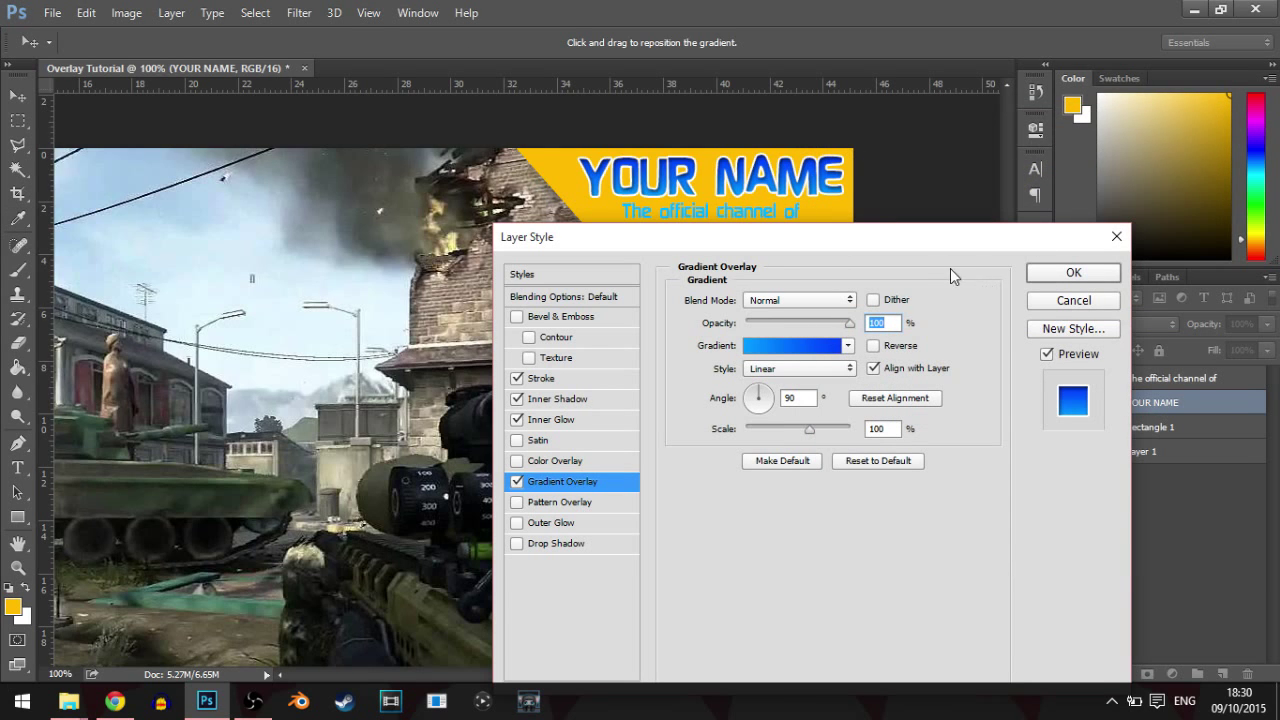
- Enable an Outer Glow on the "YOUR NAME" text with Normal blend mode and black as the glow color
left_click_drag(848, 236, 889, 242)
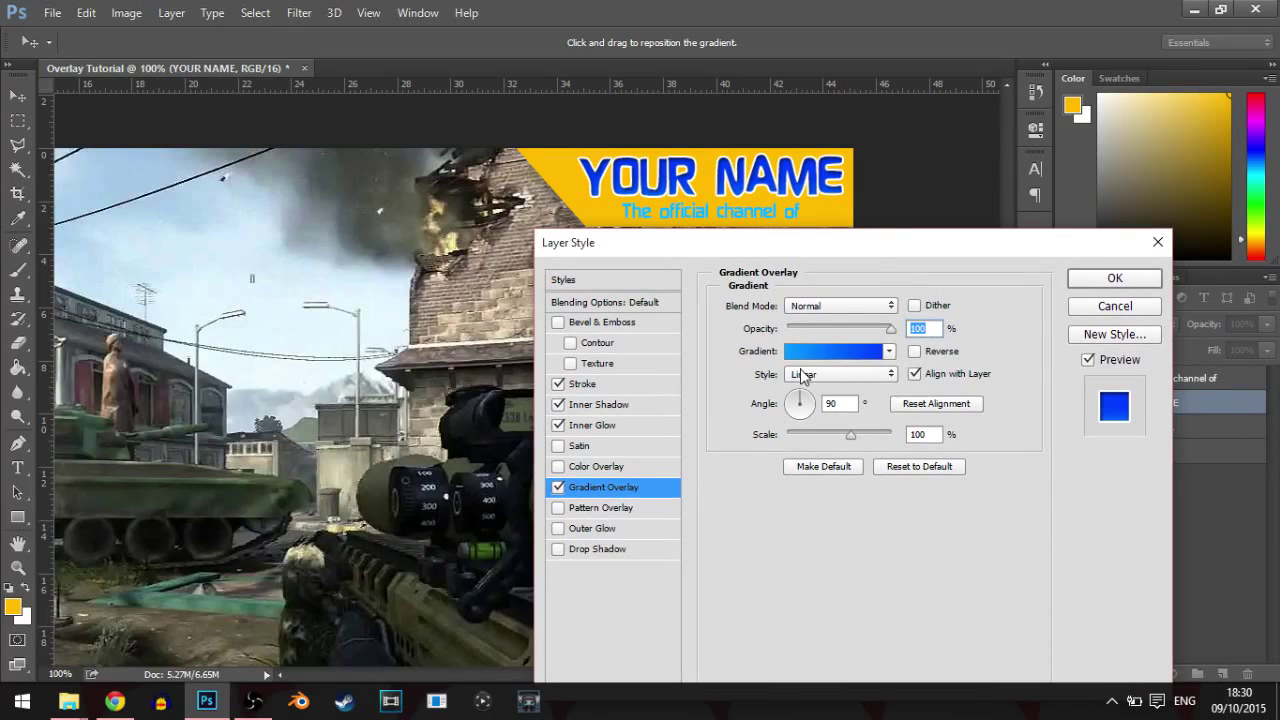
left_click(595, 528)
left_click(838, 305)
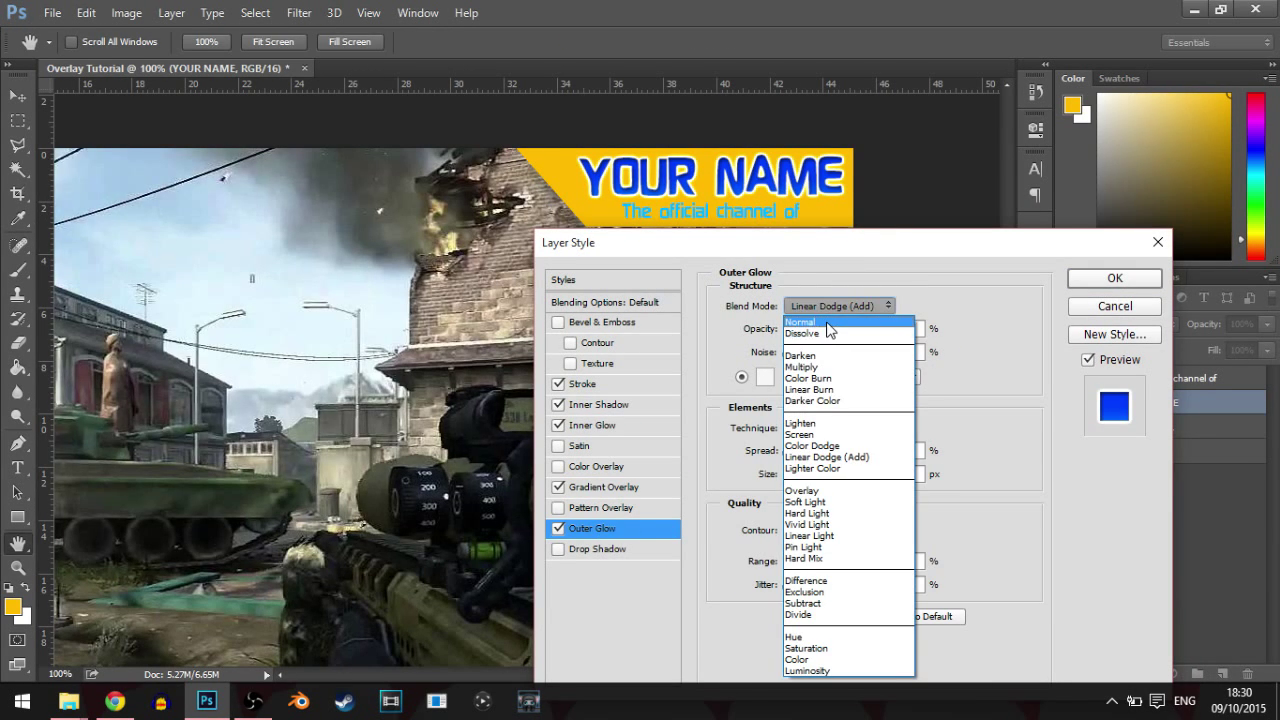
left_click(828, 316)
left_click(763, 380)
left_click(399, 396)
left_click(830, 155)
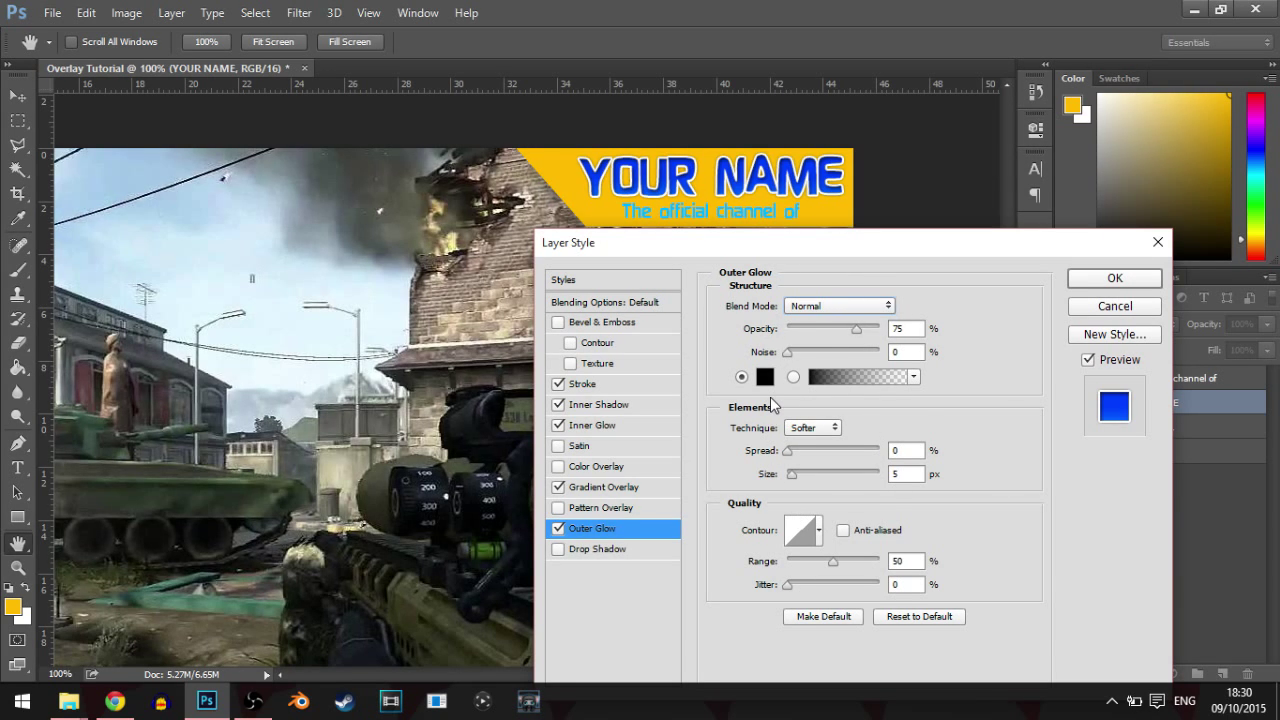
left_click(823, 312)
left_click(823, 309)
- Set the Outer Glow's size to 13 px and its opacity to 50%
left_click_drag(799, 473, 799, 474)
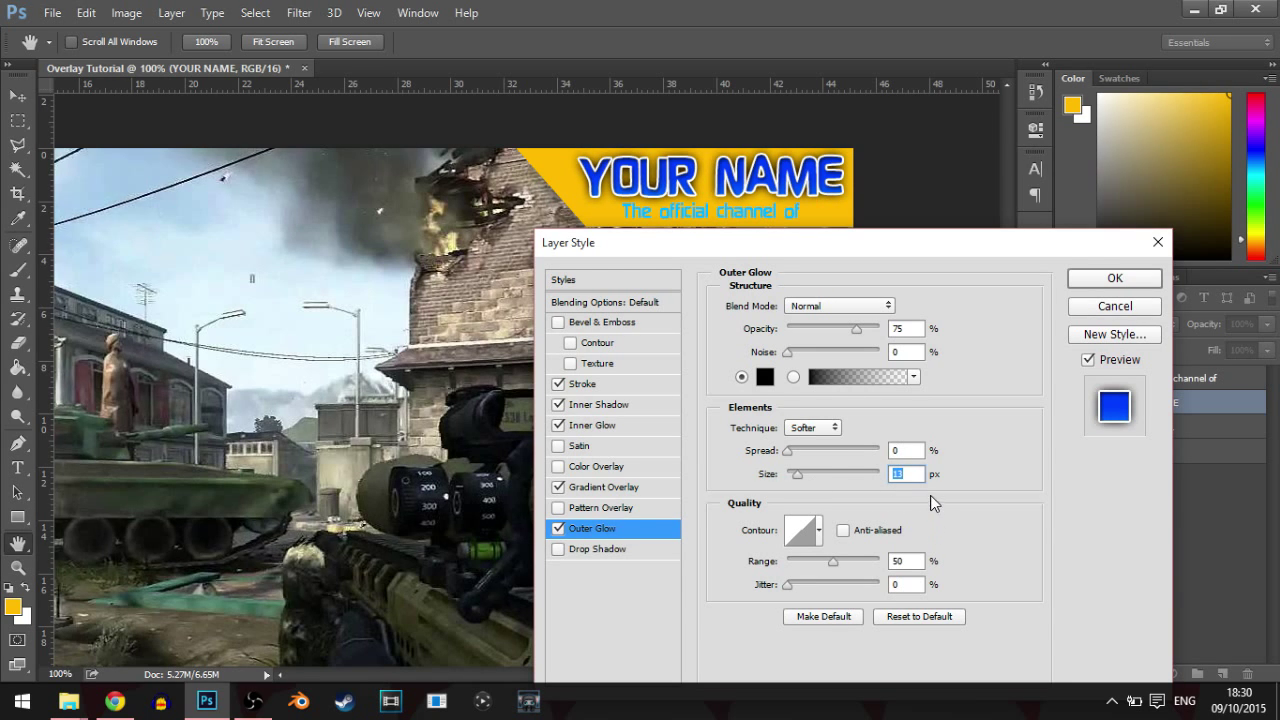
double_click(911, 334)
left_click_drag(860, 329, 755, 340)
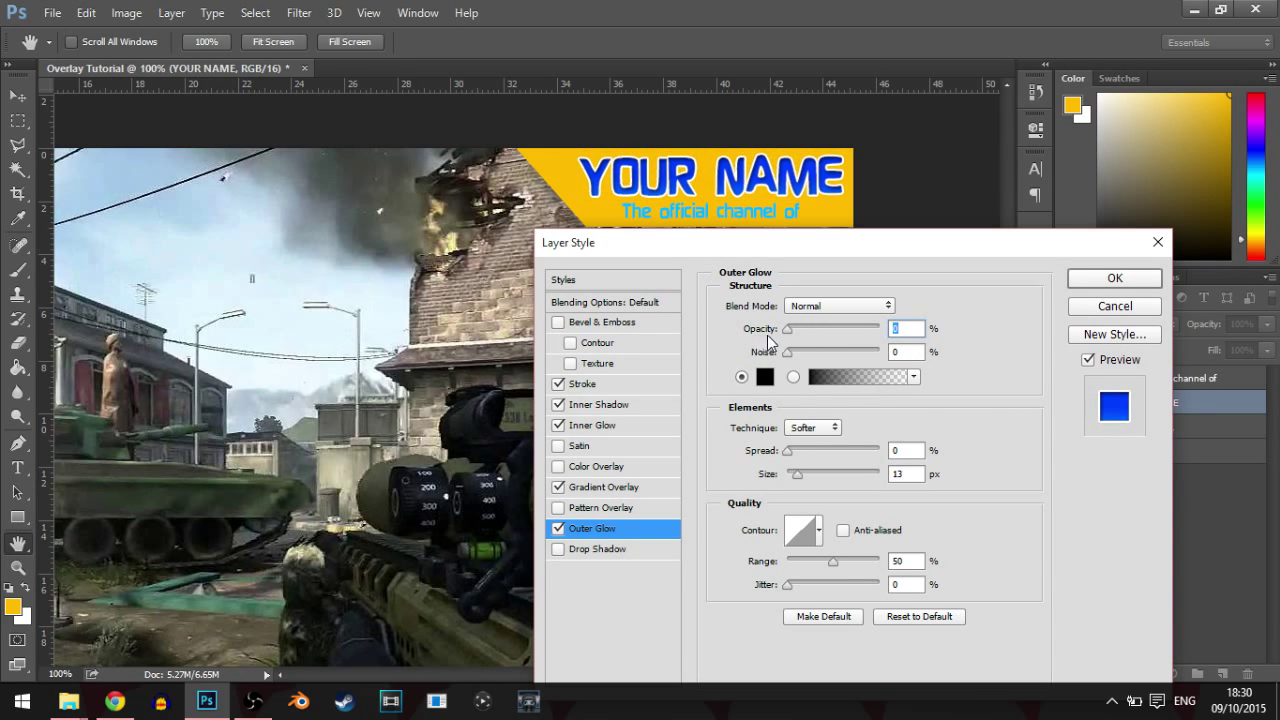
type("50")
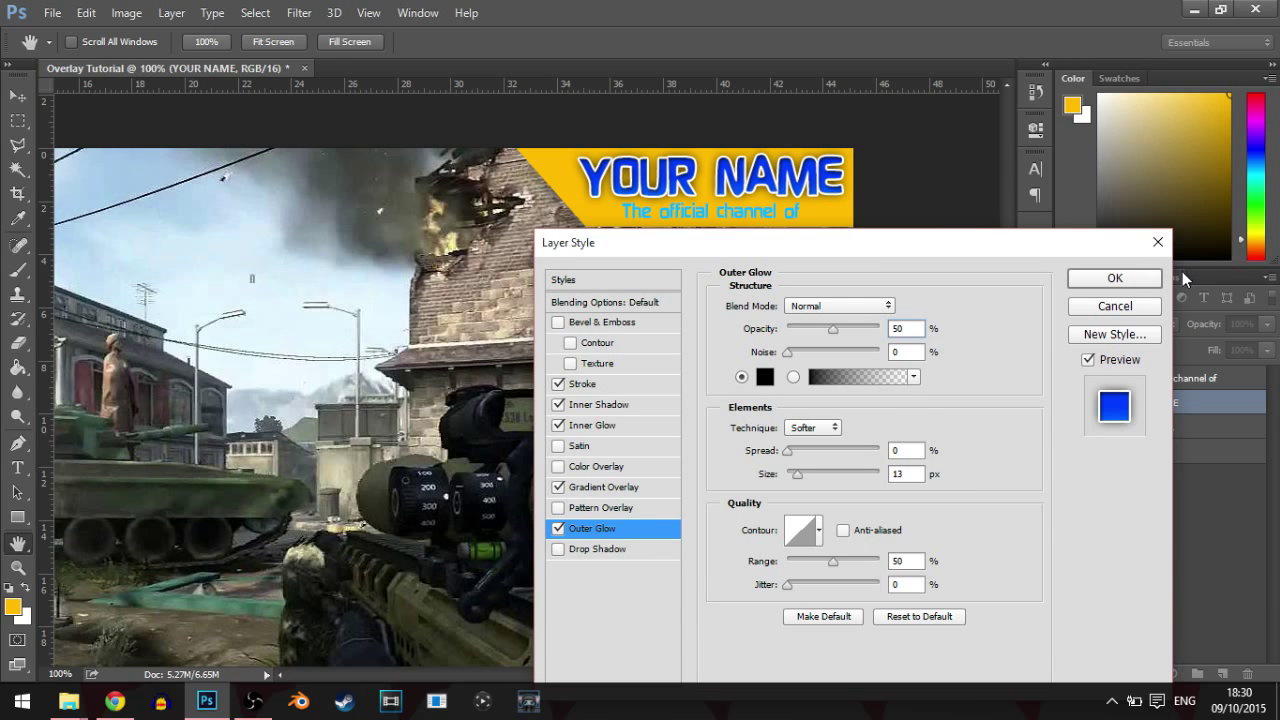
left_click(898, 353)
left_click(905, 326)
- Try a Drop Shadow with Normal blend mode on the "YOUR NAME" text, then disable it
left_click(615, 549)
left_click(838, 305)
left_click(841, 322)
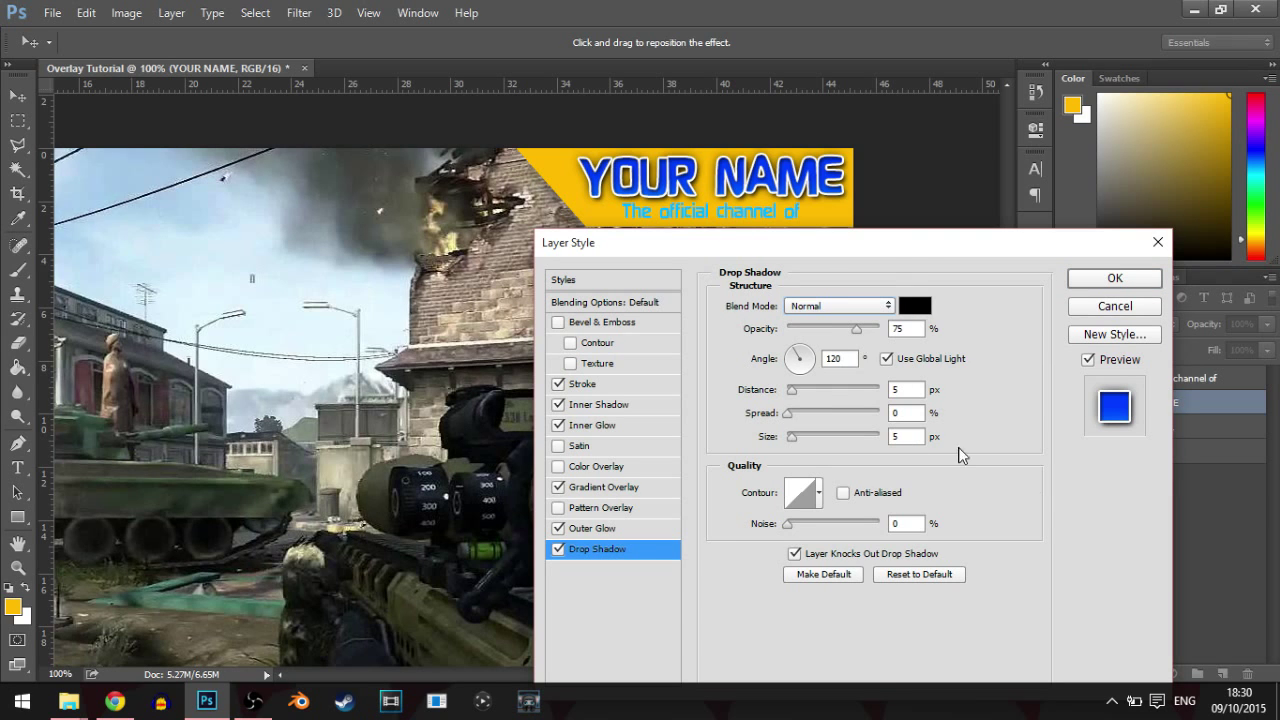
left_click(557, 550)
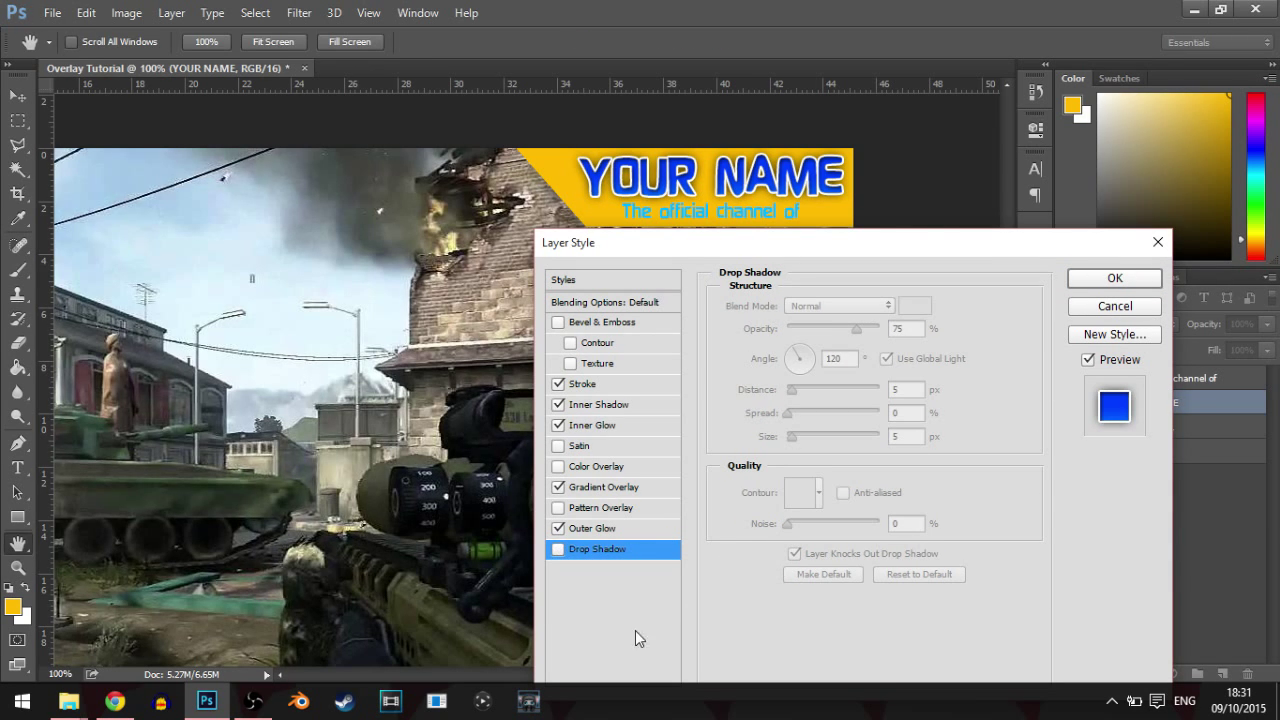
- Accept the layer style settings for the "YOUR NAME" text
left_click(1110, 272)
left_click(1108, 282)
key("v")
- Select the "YOUR NAME" text with the Type tool, examine its font setting and finish editing without changing it
left_click(15, 472)
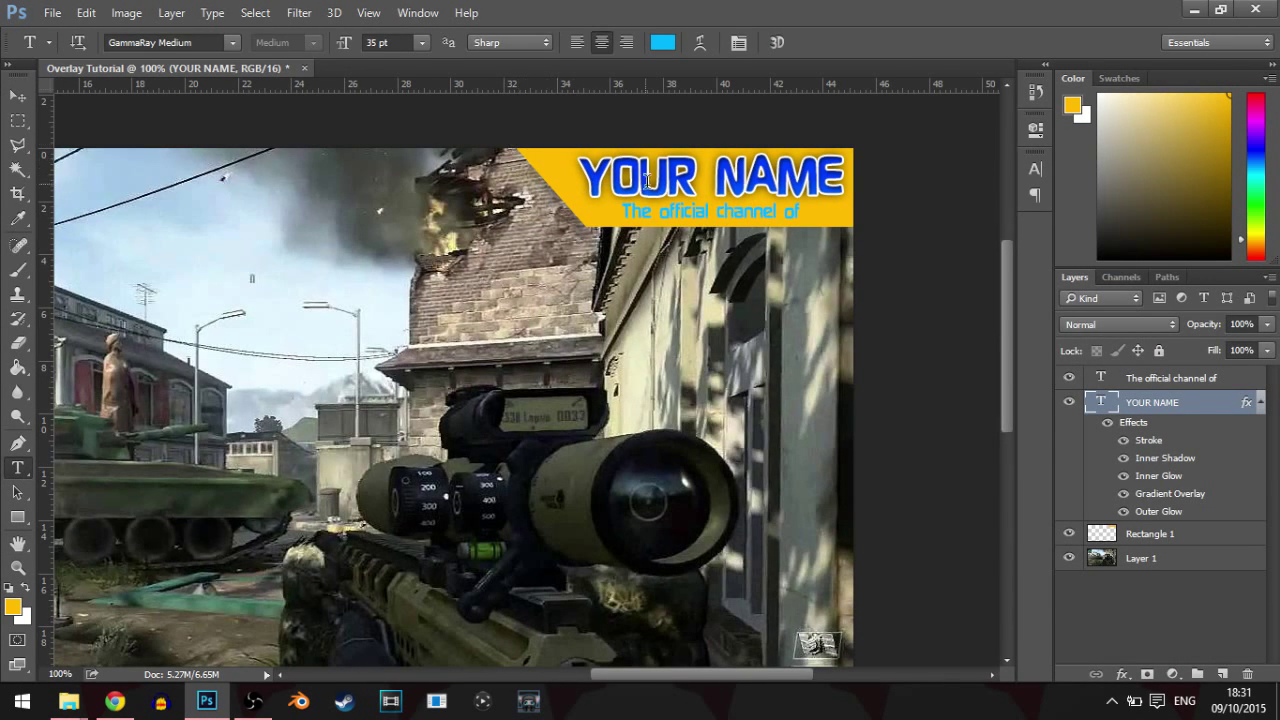
left_click_drag(582, 168, 877, 171)
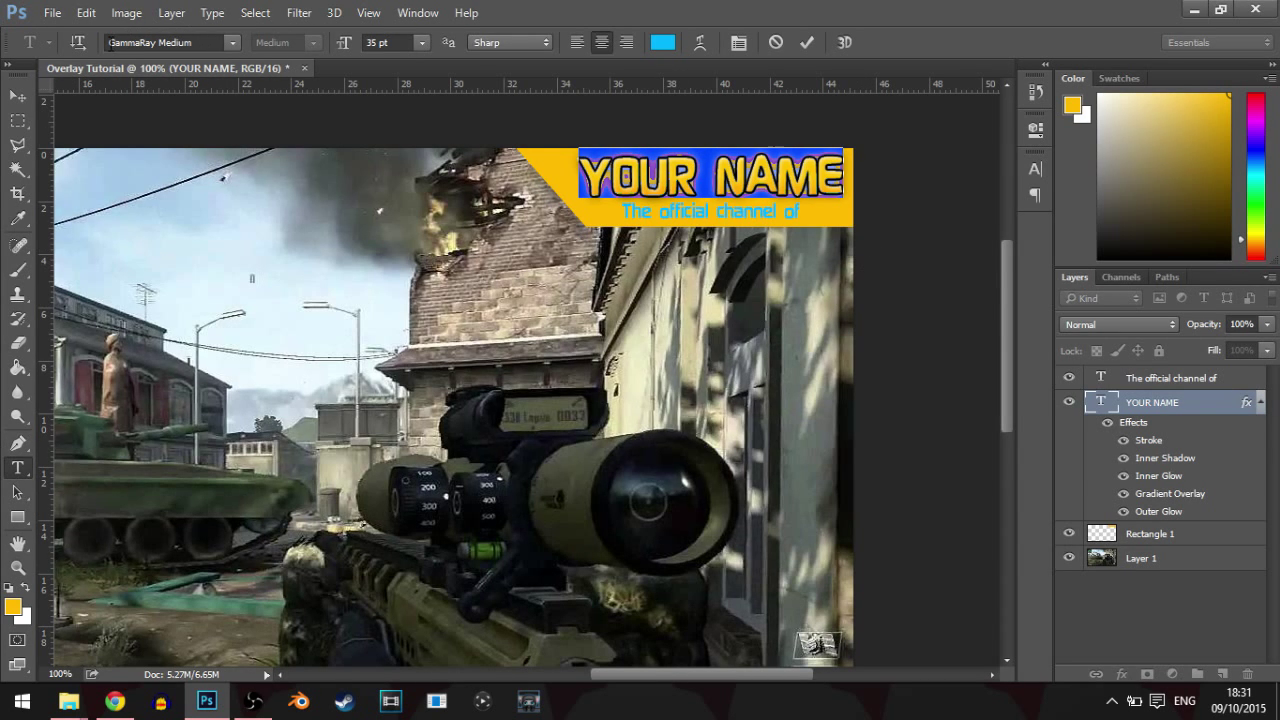
left_click(110, 43)
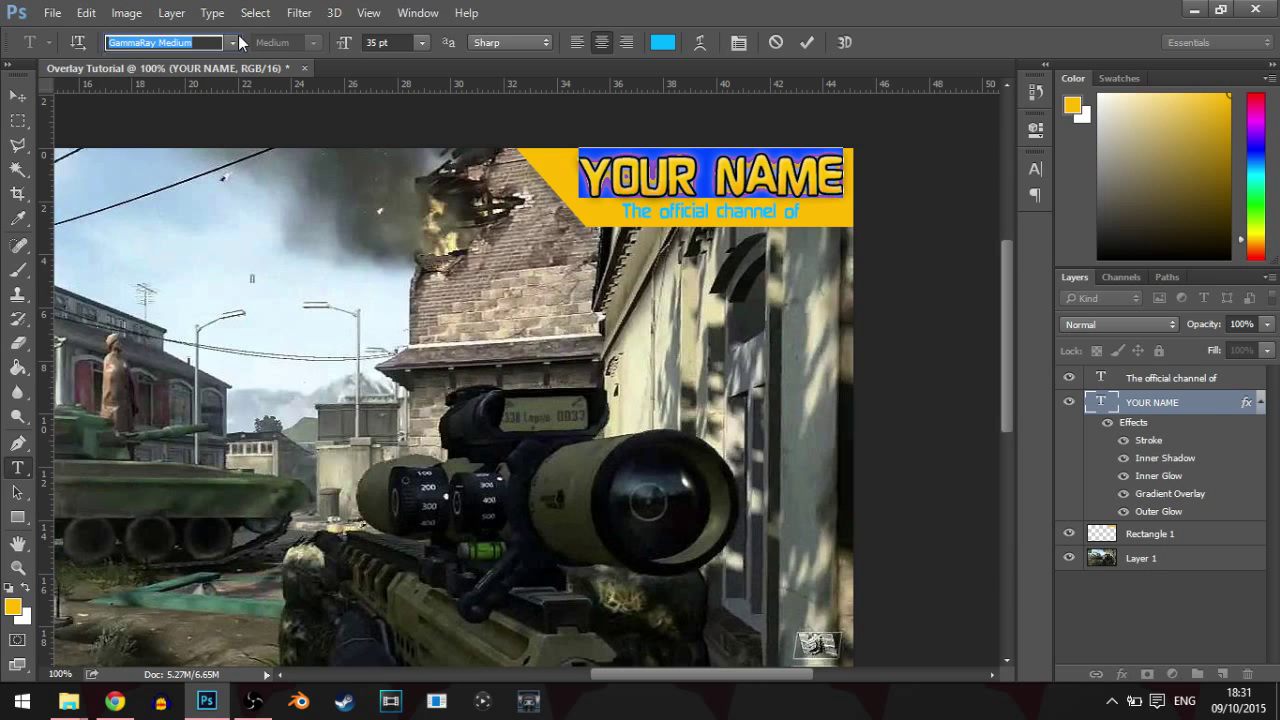
left_click(235, 42)
left_click(240, 38)
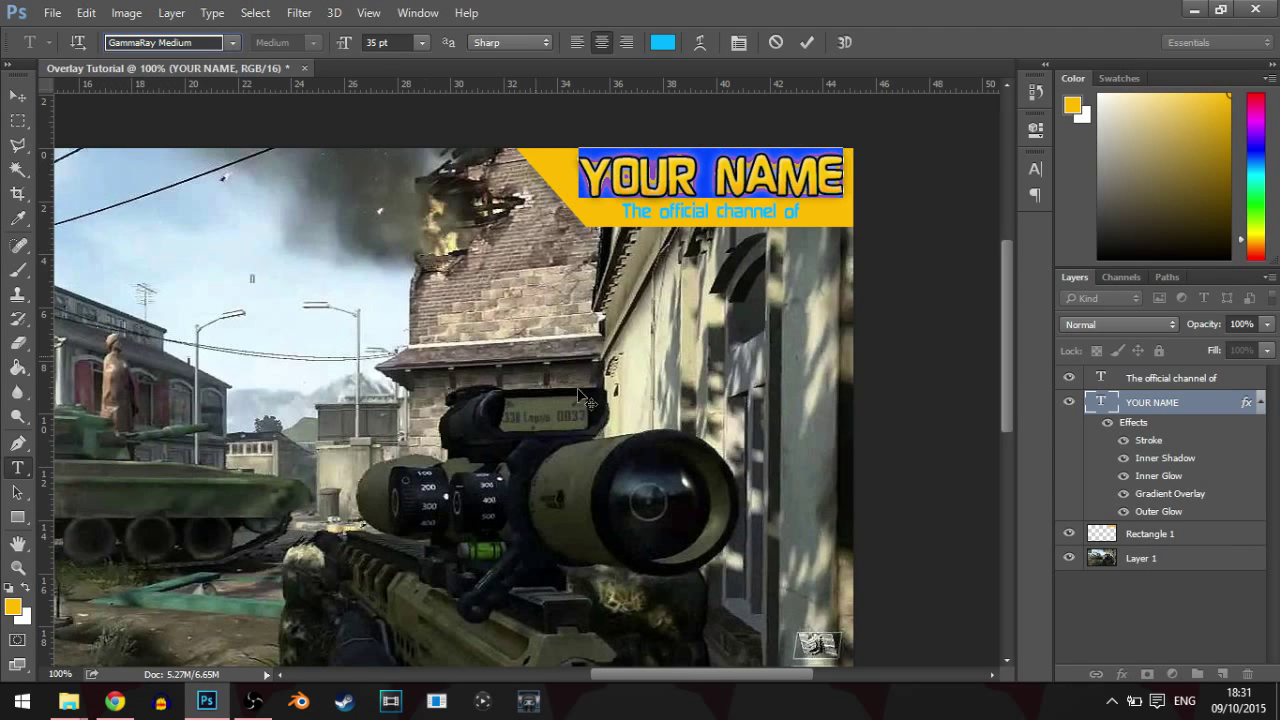
left_click(1230, 429)
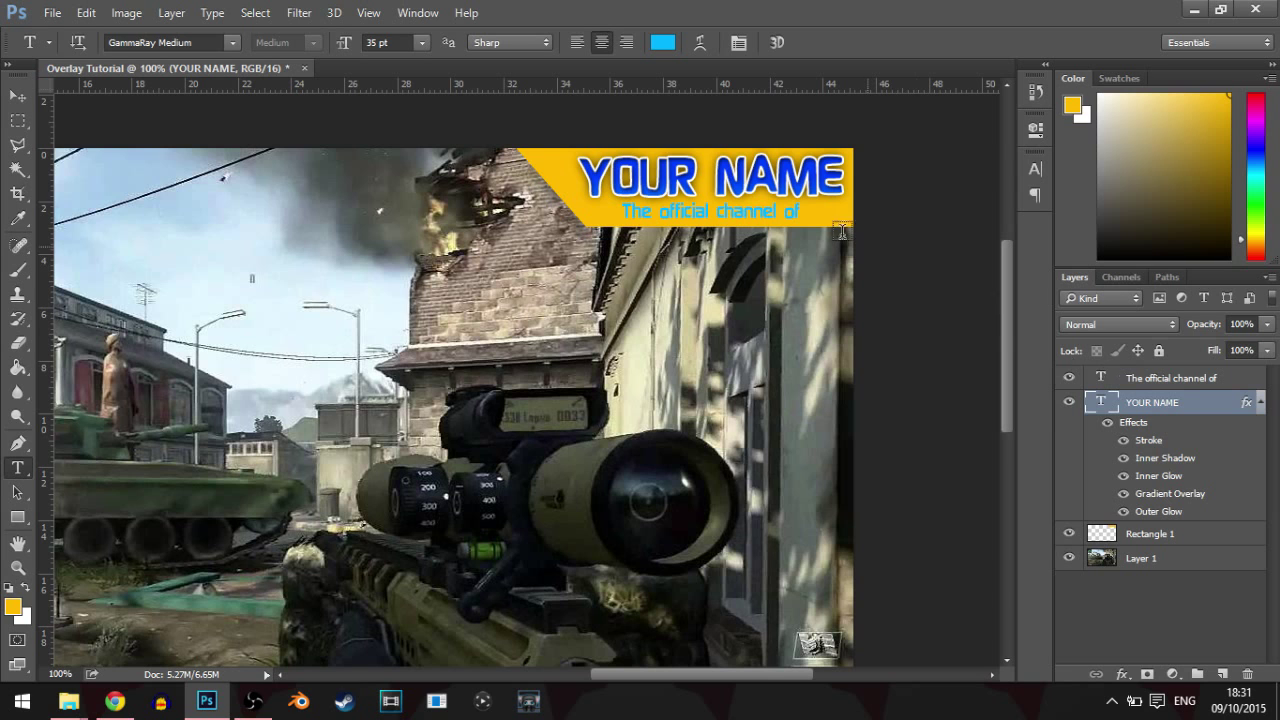
- Delete the "The official channel of" text layer and duplicate the "YOUR NAME" layer
left_click(1115, 375)
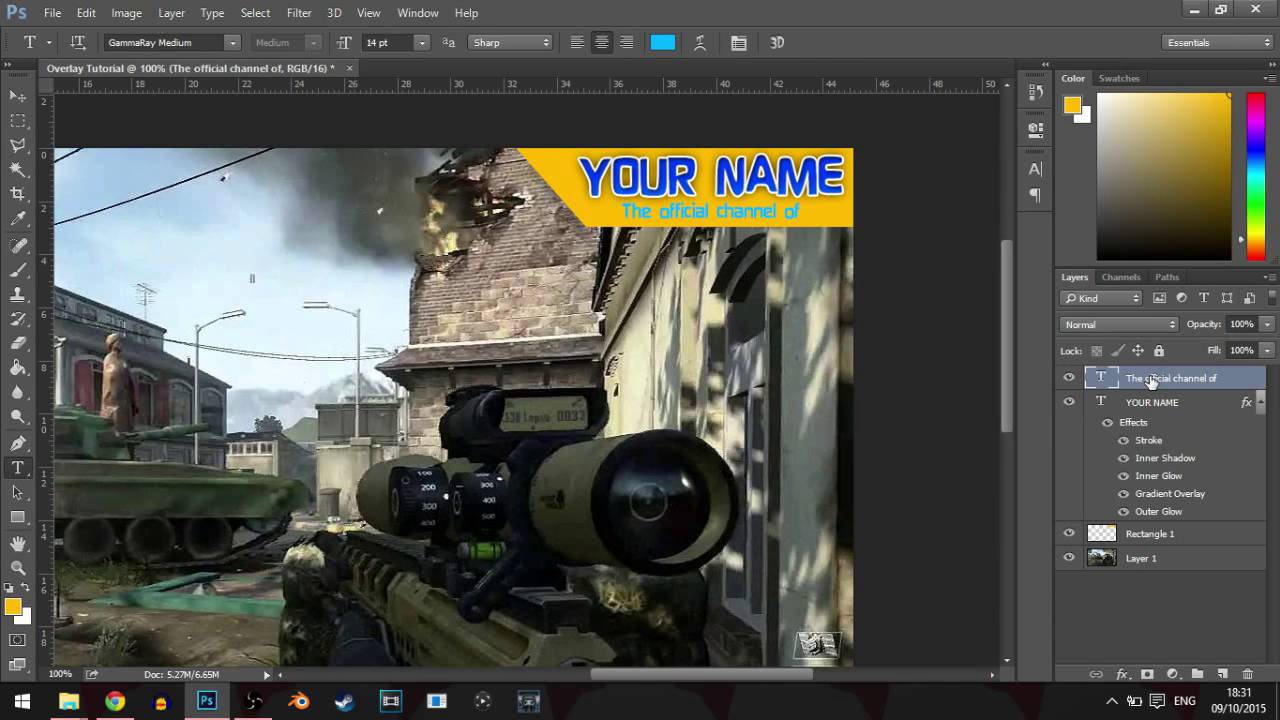
key("Delete")
right_click(1153, 380)
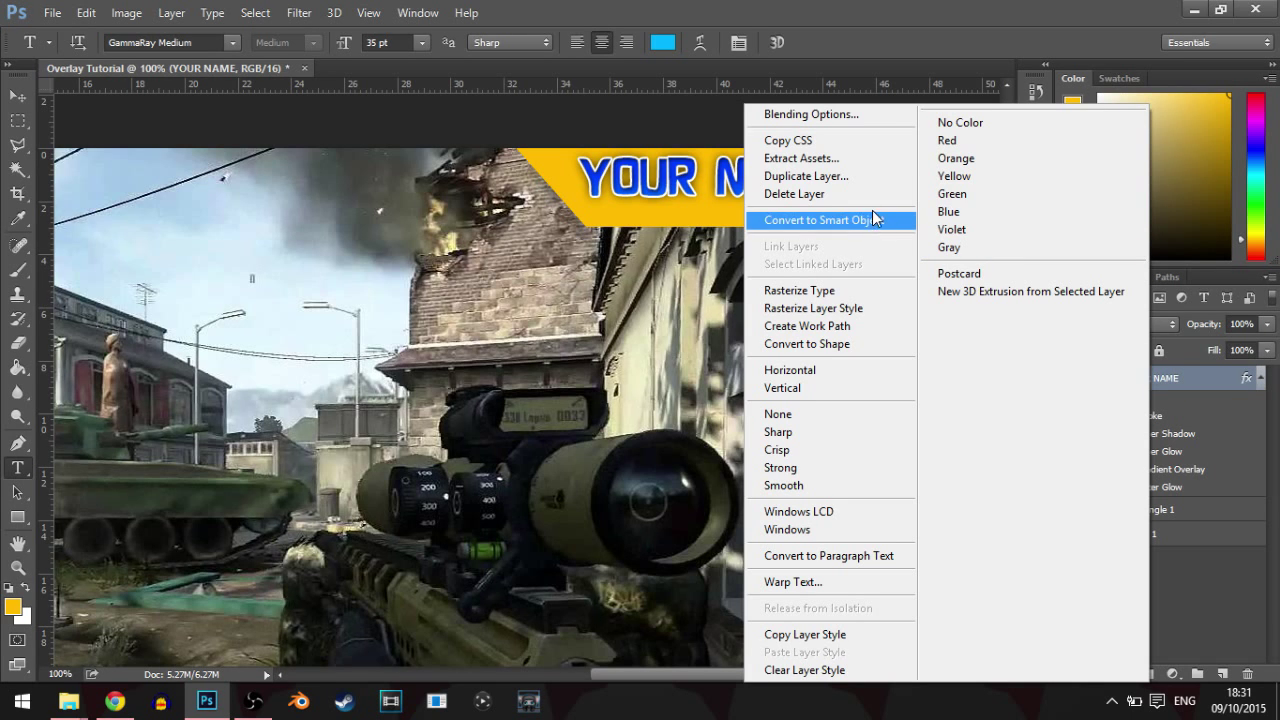
left_click(800, 177)
left_click(797, 210)
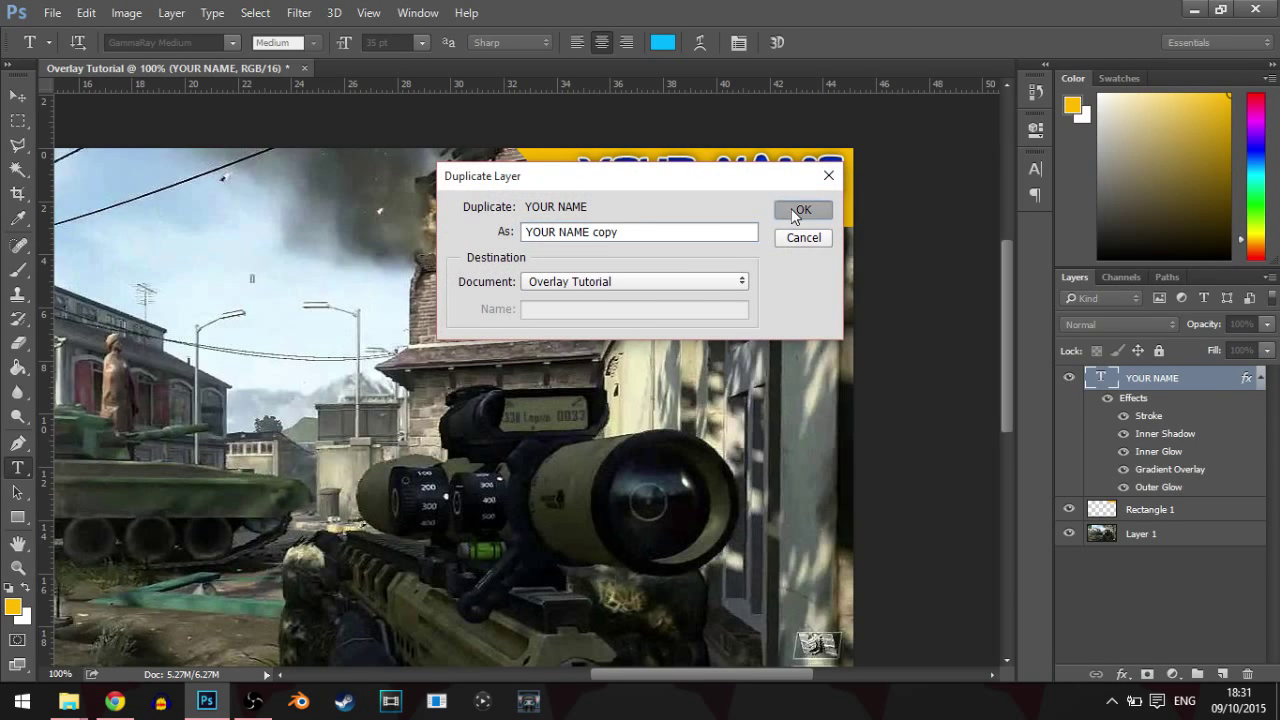
- Place the duplicated title below the original and replace its text with "The Official Channel Of"
left_click_drag(555, 133, 892, 226)
left_click(18, 467)
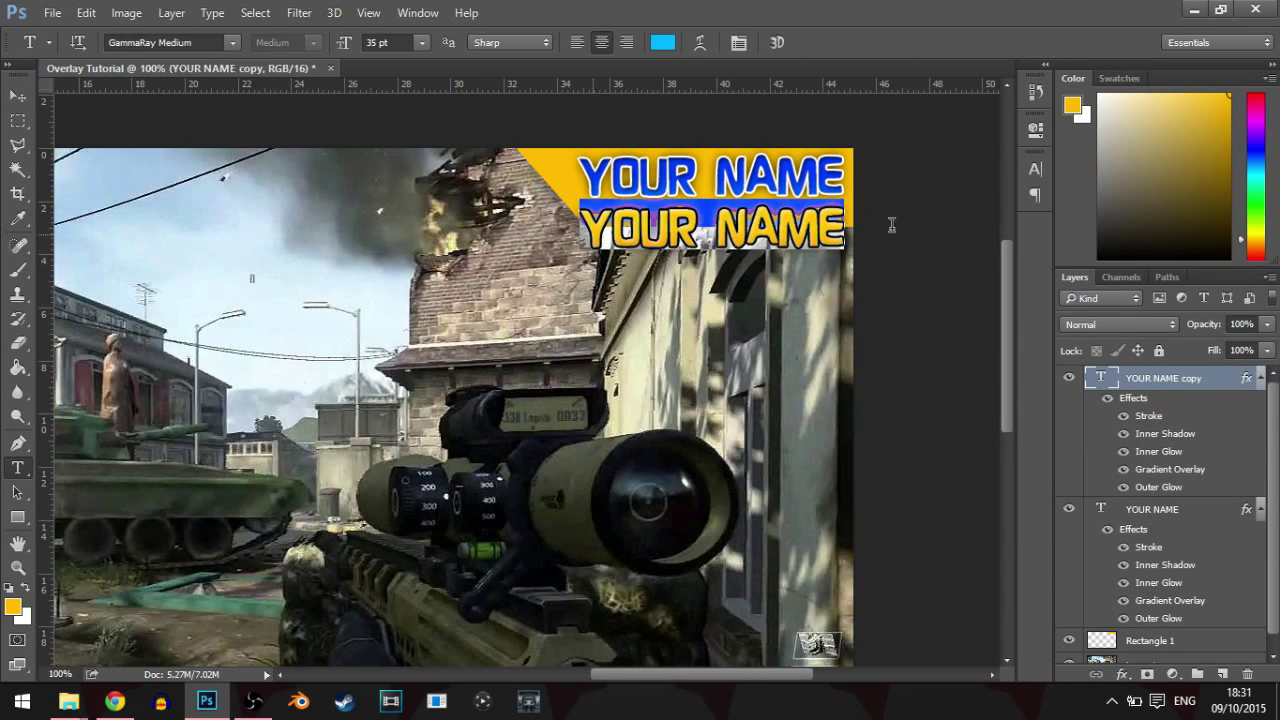
type("The")
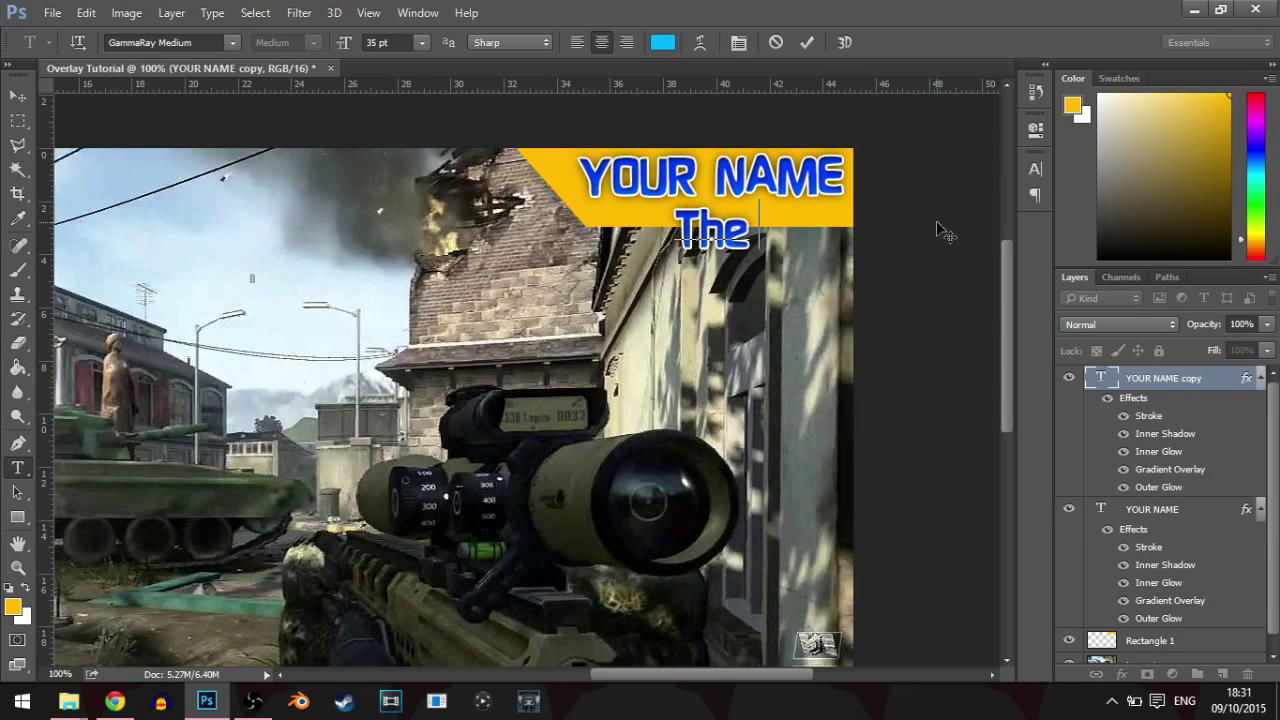
type(" Official")
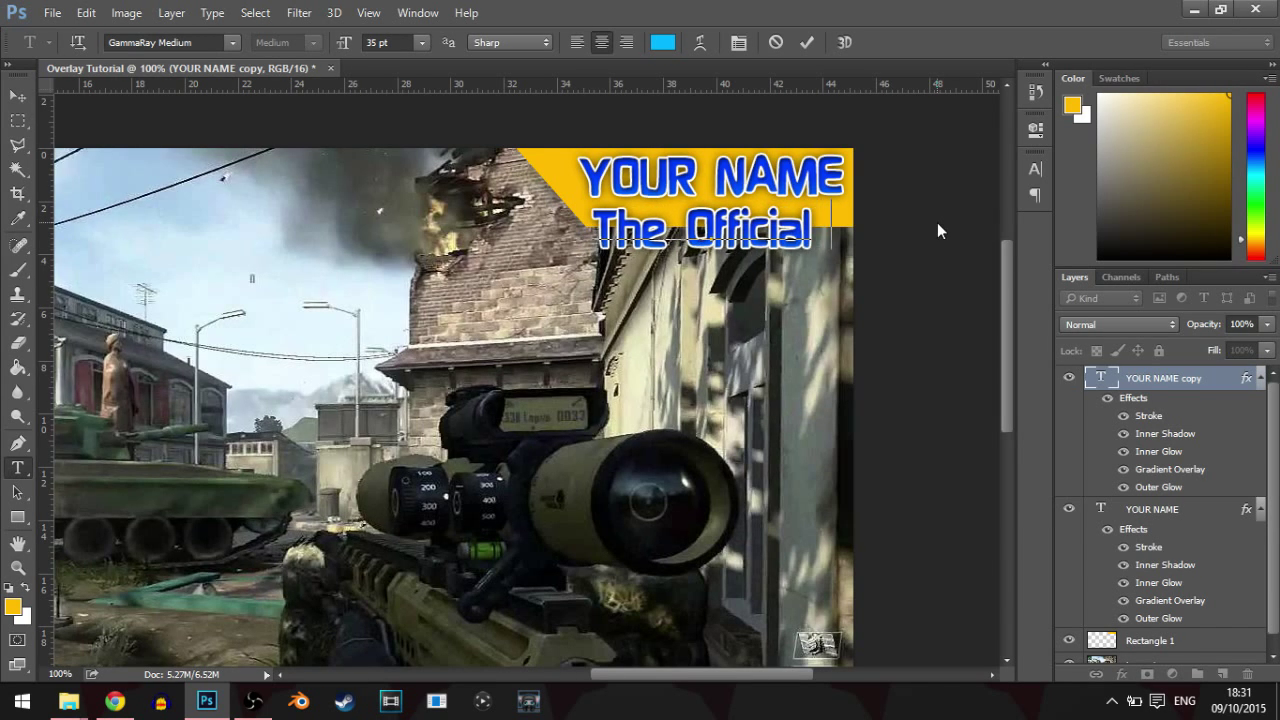
type(" Charnel")
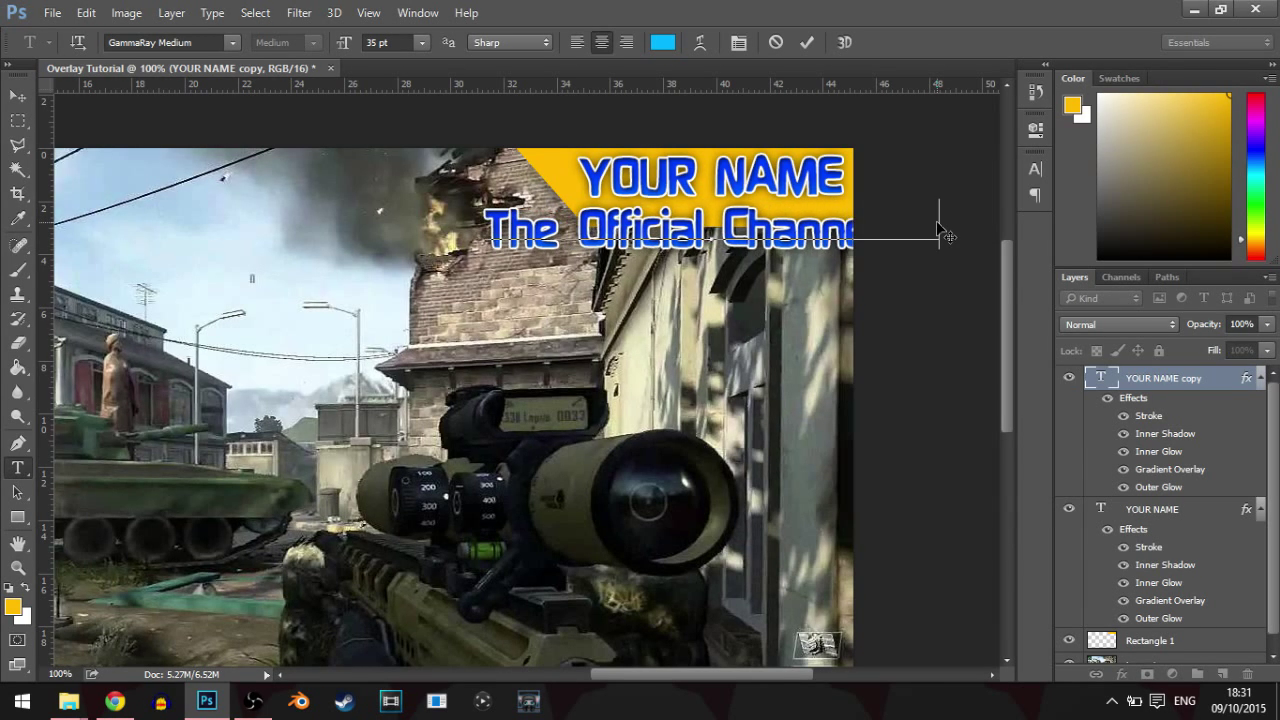
- Set the font size of all the "The Official Channel Of" text to 14 pt
left_click_drag(488, 225, 949, 220)
left_click(424, 40)
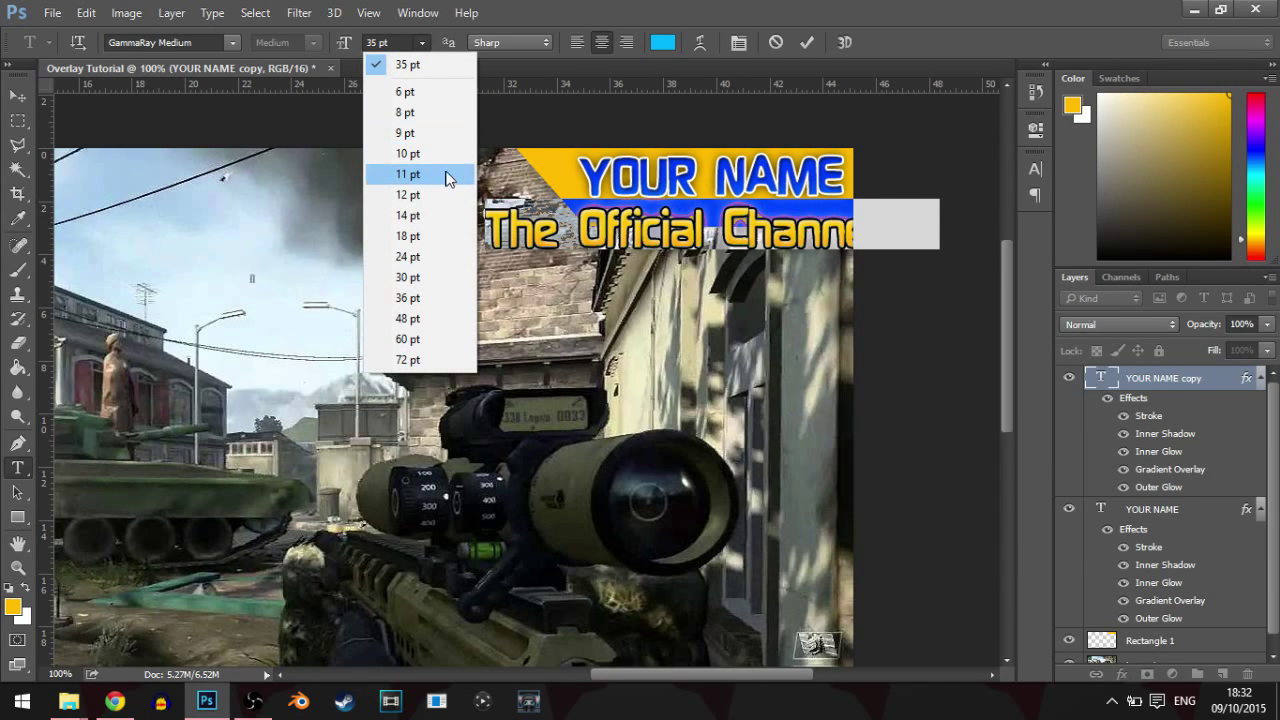
left_click(419, 215)
- Move the "The Official Channel Of" text up into the yellow banner, just beneath "YOUR NAME"
left_click(18, 95)
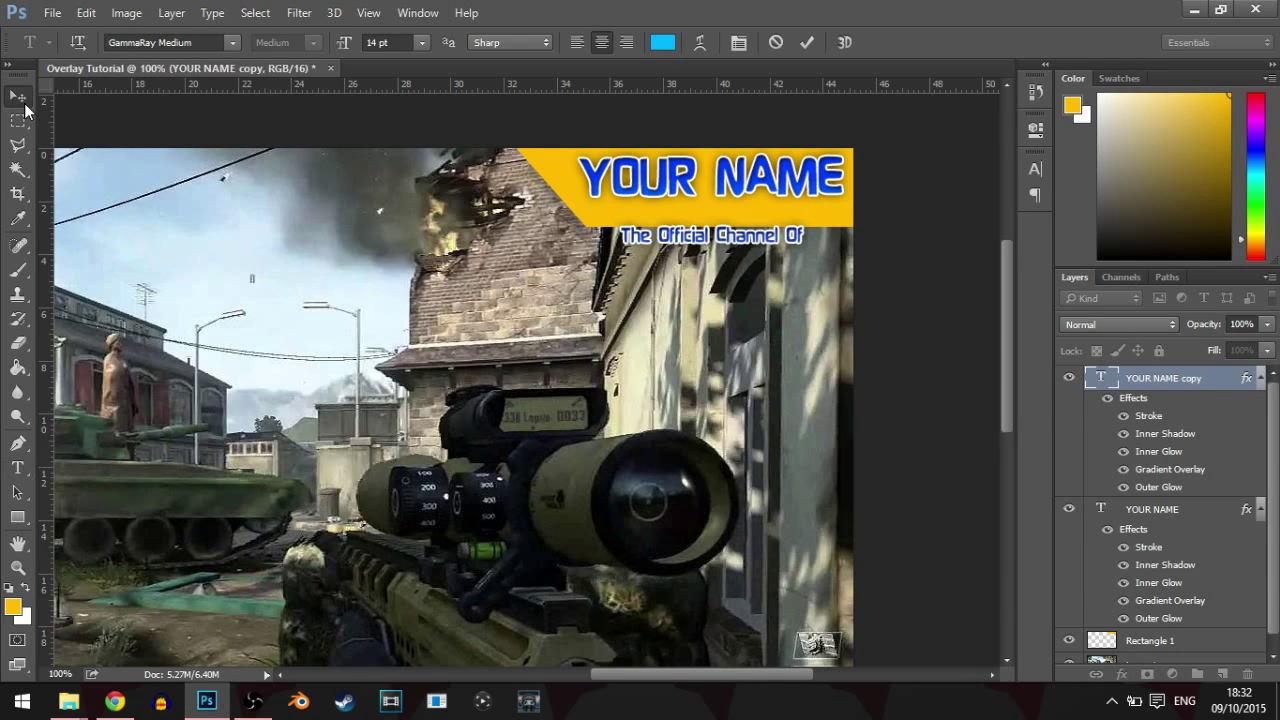
left_click_drag(852, 308, 846, 291)
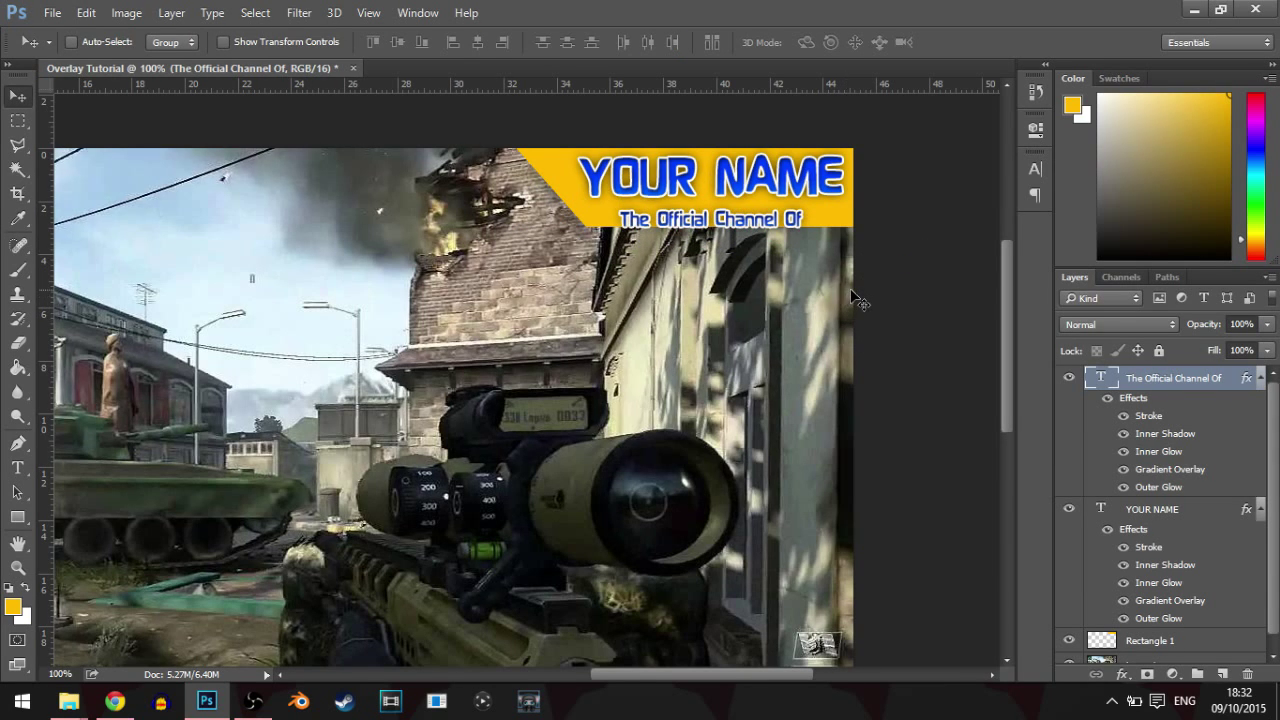
key("Up")
key("Up")
key("Up")
key("Up")
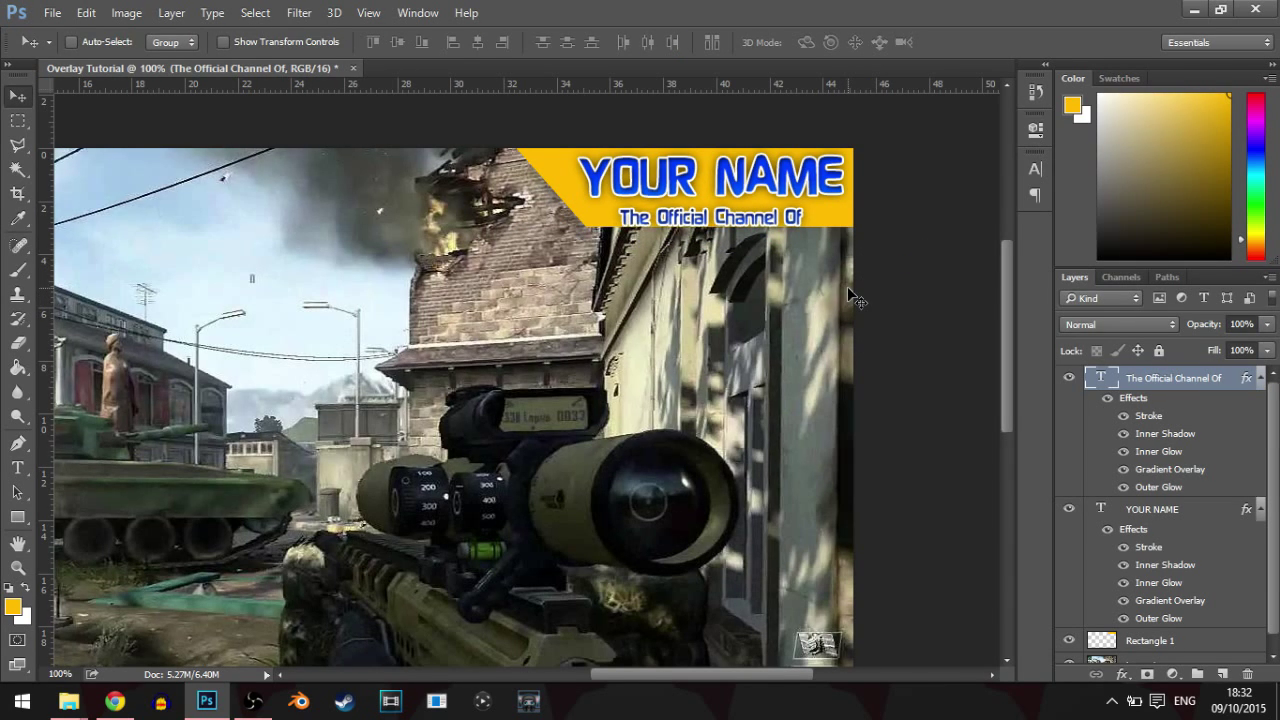
key("Up")
key("Up")
key("Up")
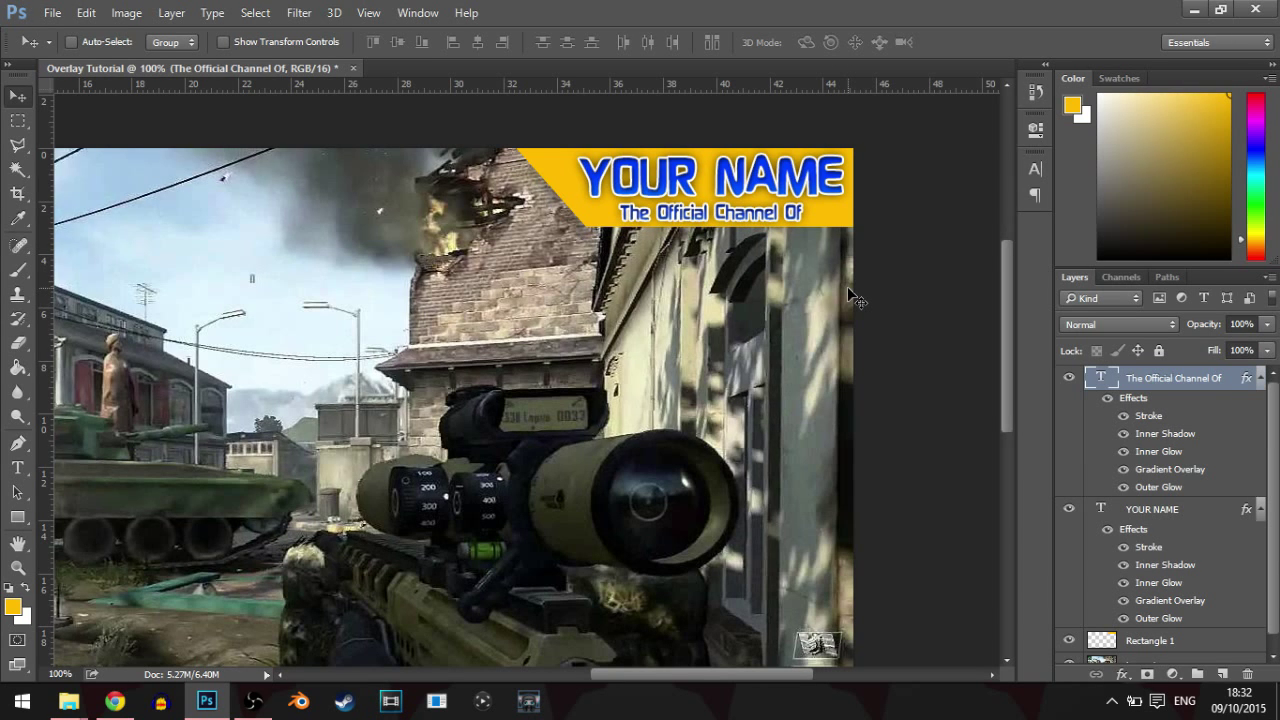
double_click(1148, 416)
mouse_move(700, 72)
left_mouse_down()
mouse_move(580, 309)
mouse_move(580, 371)
left_mouse_up()
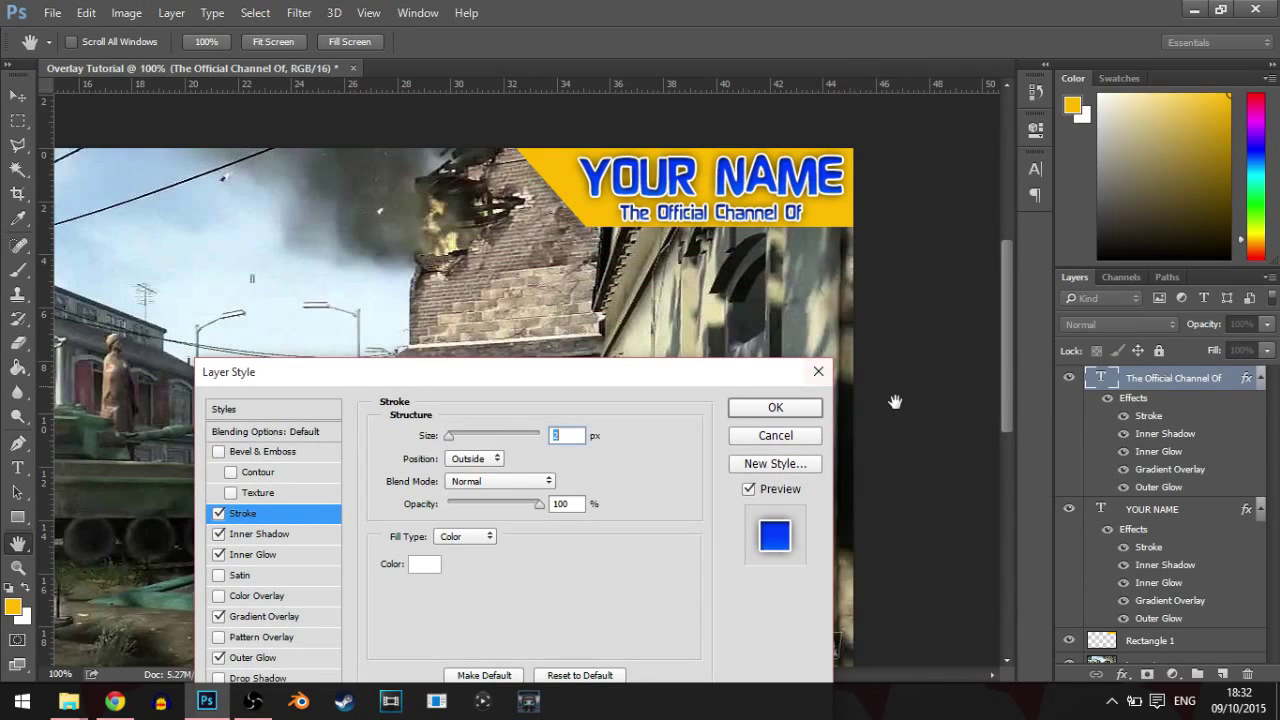
left_click(776, 435)
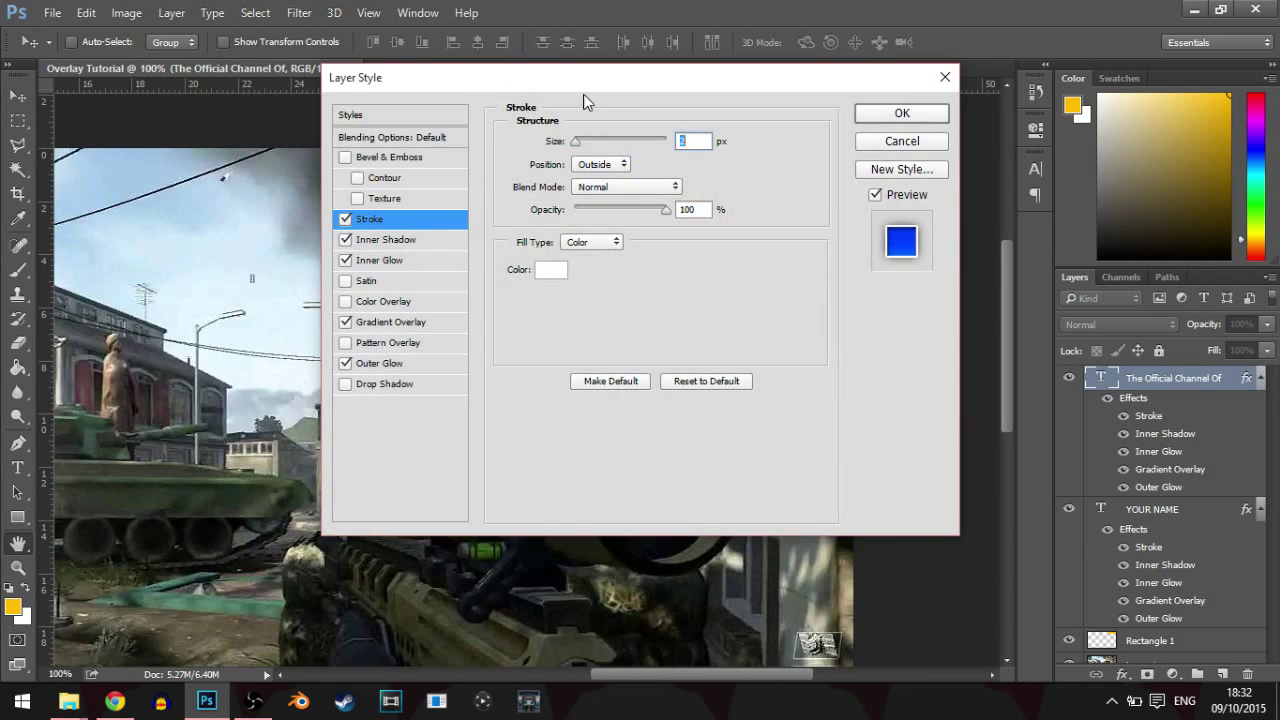
- Set the Stroke size of "The Official Channel Of" to 1 px, review its other enabled effects and accept the layer style
left_click_drag(605, 60, 645, 240)
left_click_drag(618, 309, 603, 306)
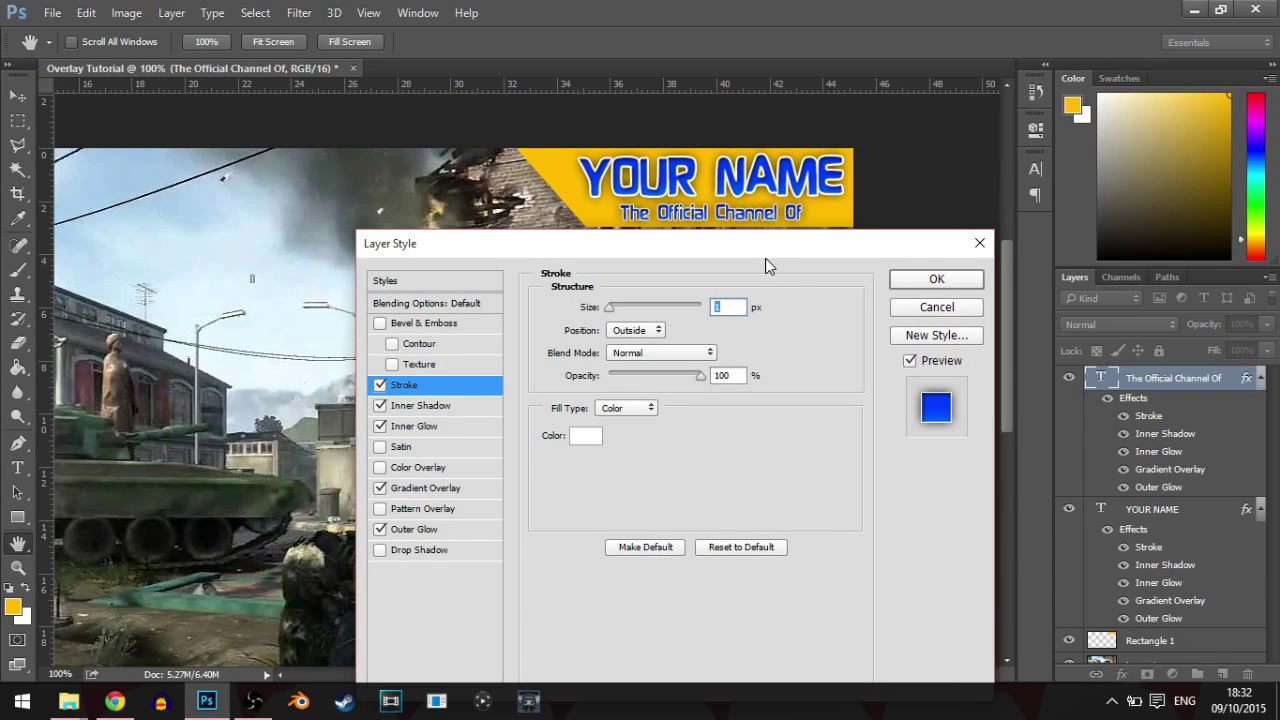
left_click(448, 405)
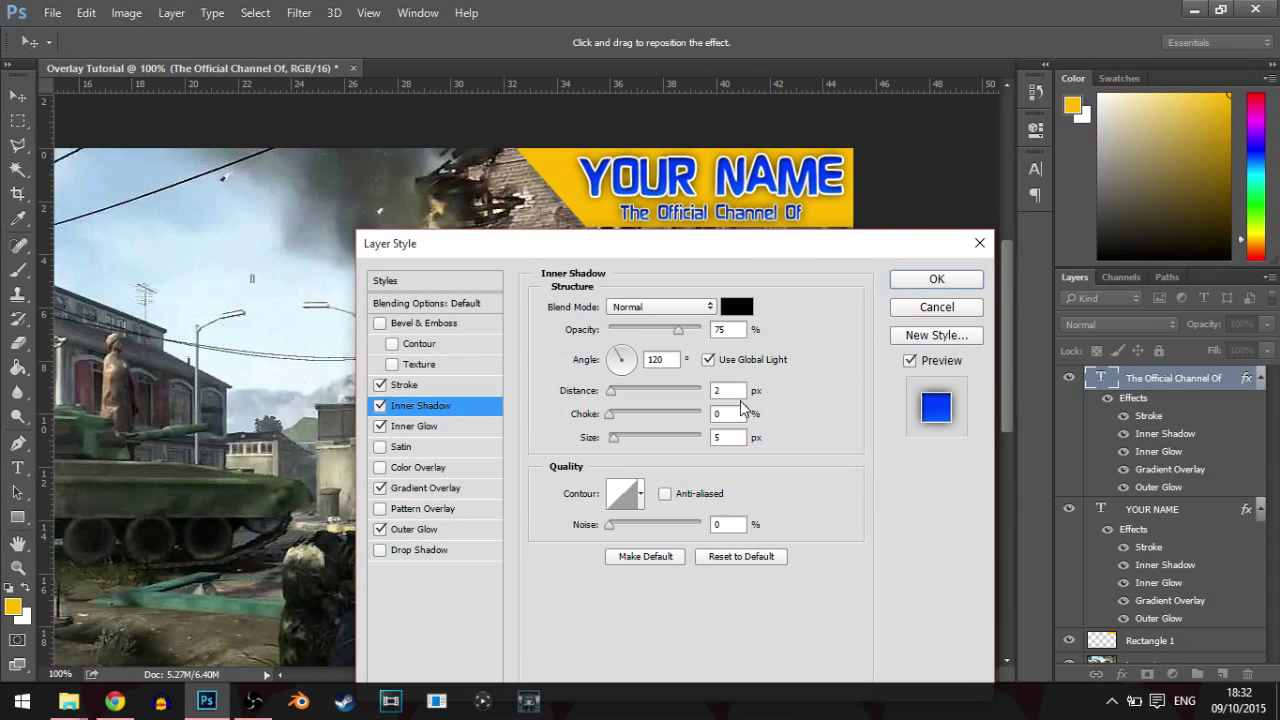
double_click(727, 391)
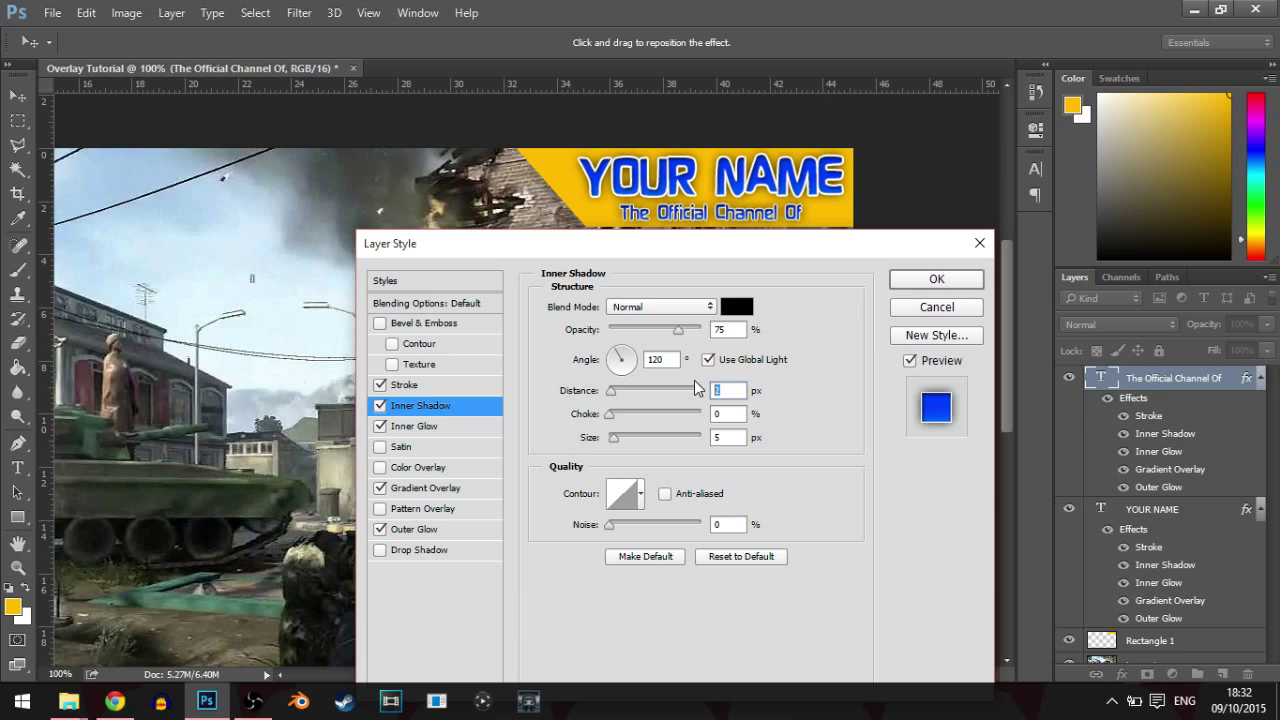
double_click(740, 437)
left_click(432, 430)
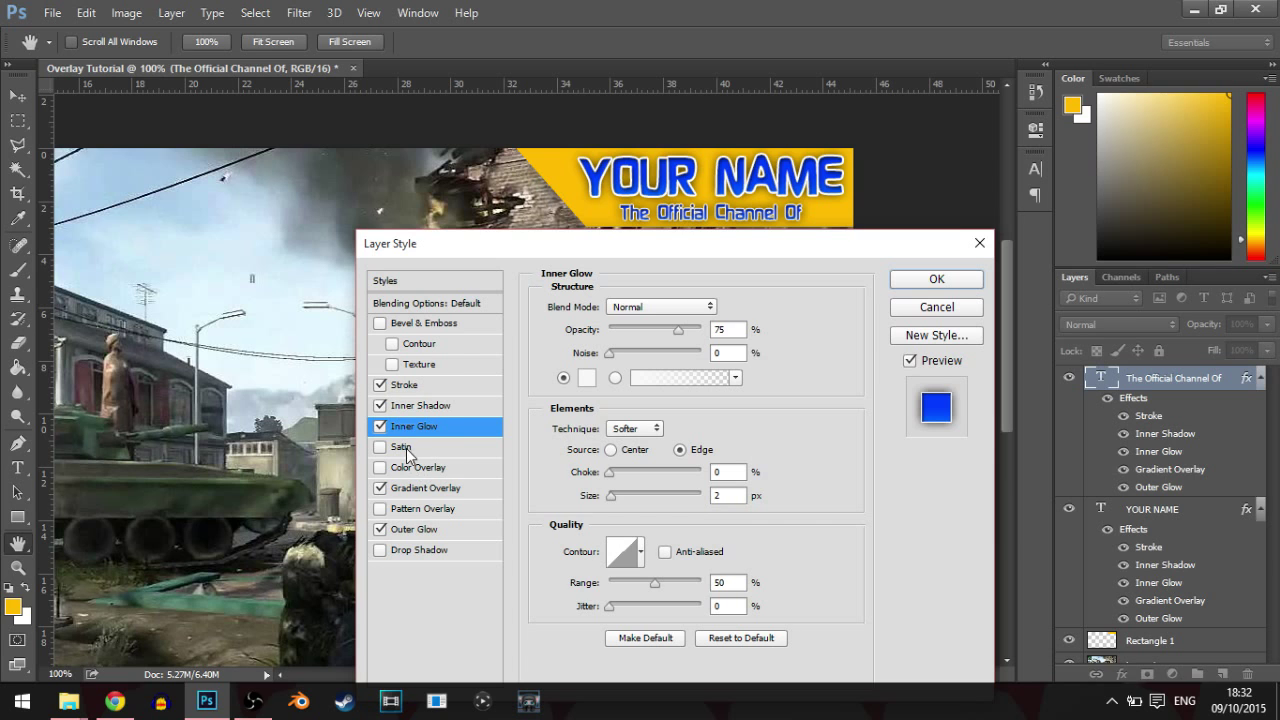
left_click(466, 487)
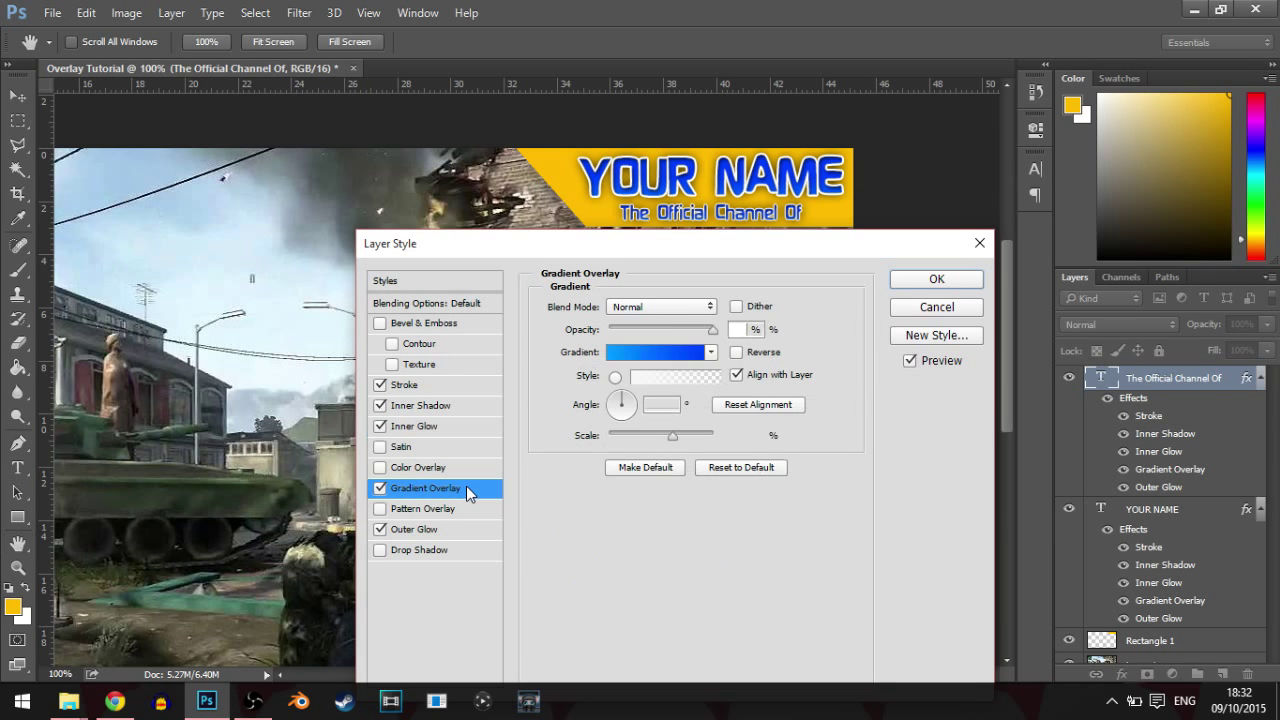
left_click(436, 520)
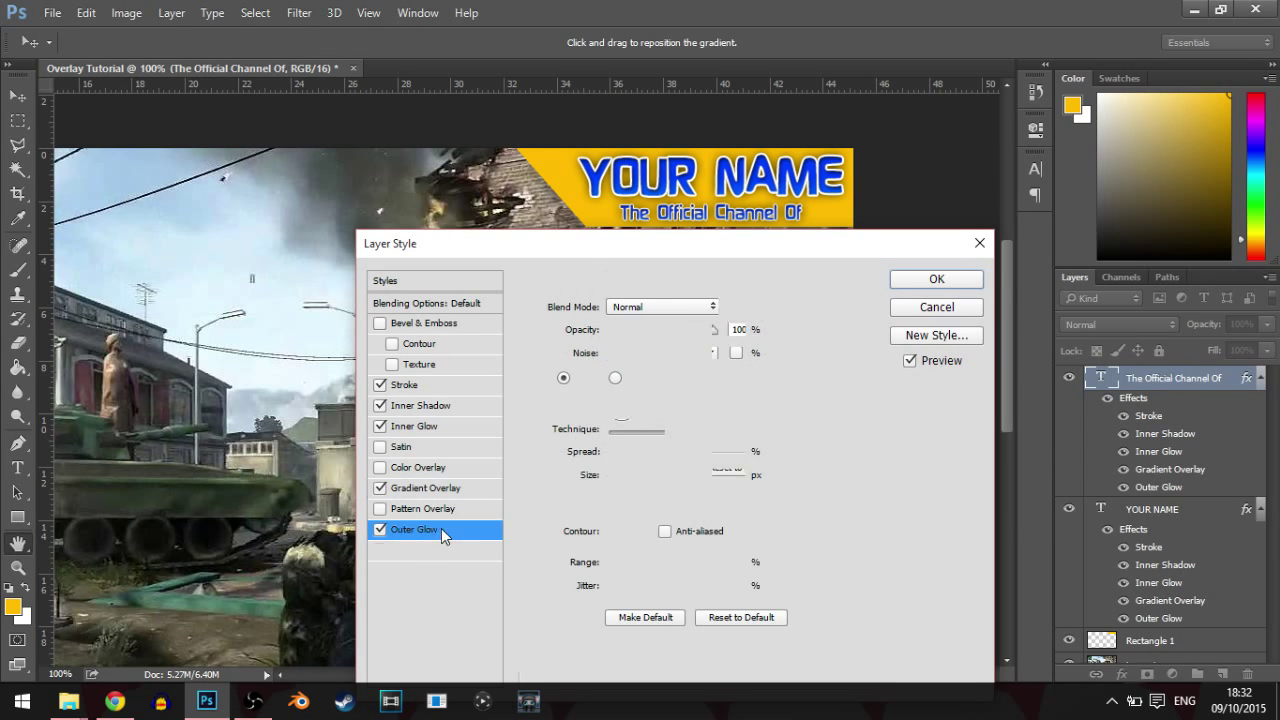
left_click(914, 279)
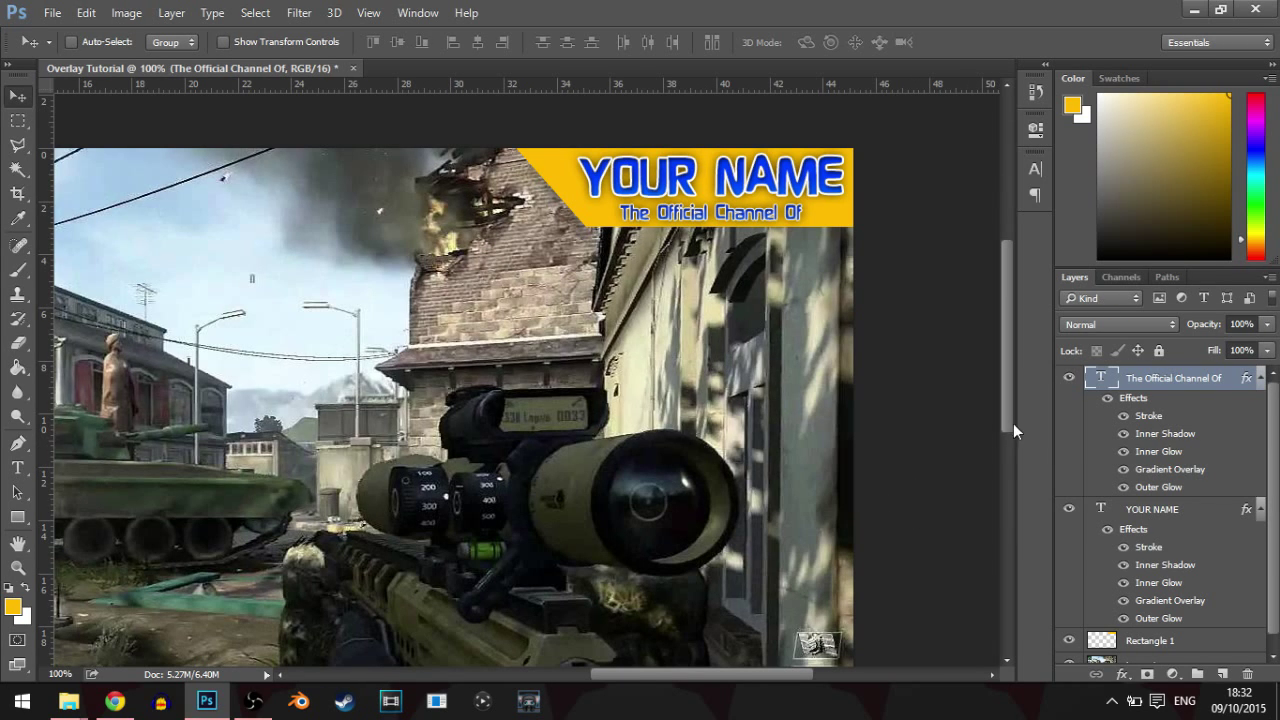
- Select the Rectangle 1 banner layer and choose the Essentials workspace
scroll(1171, 480, "down", 1)
scroll(1177, 500, "up", 1)
scroll(1231, 548, "down", 1)
left_click(1241, 632)
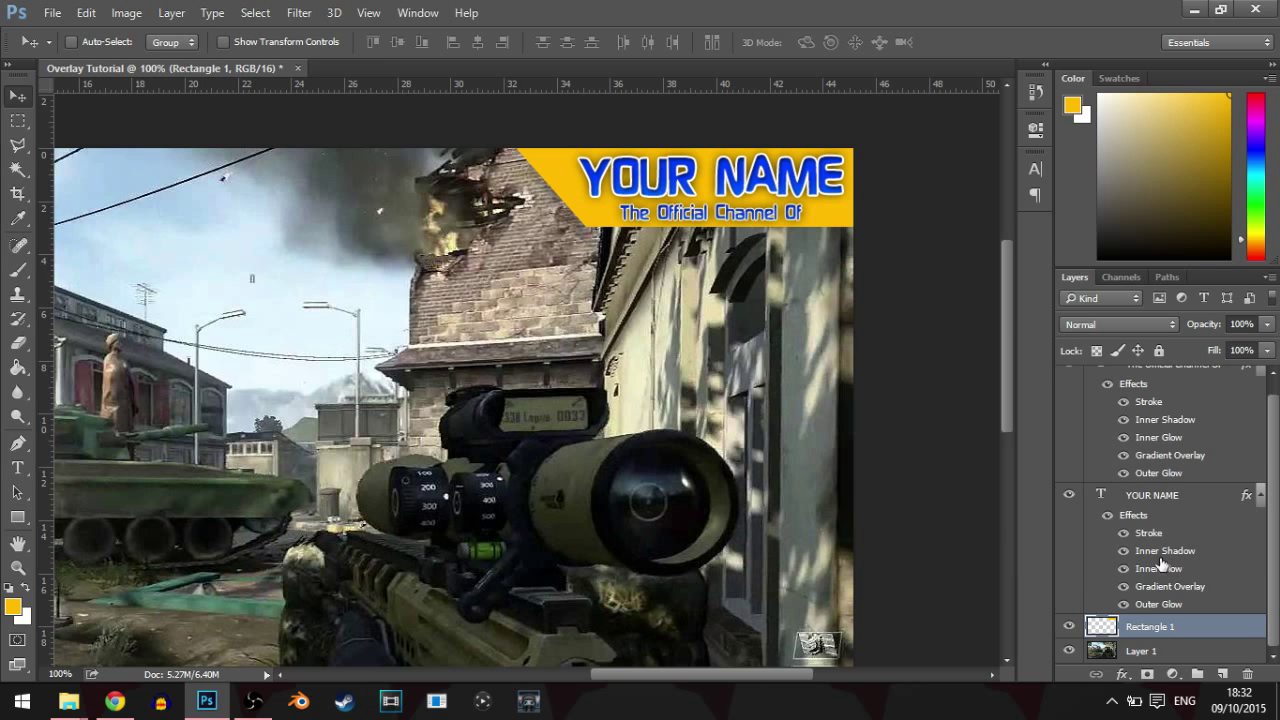
scroll(1270, 550, "up", 1)
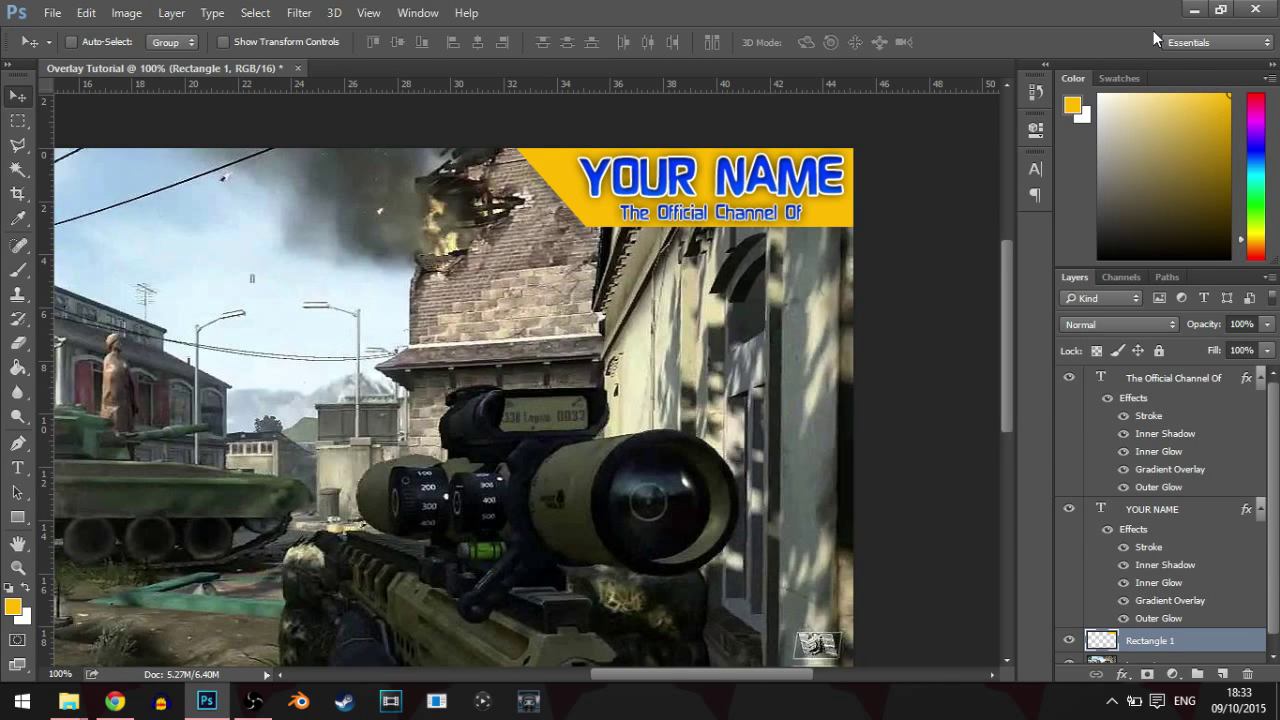
left_click(1249, 43)
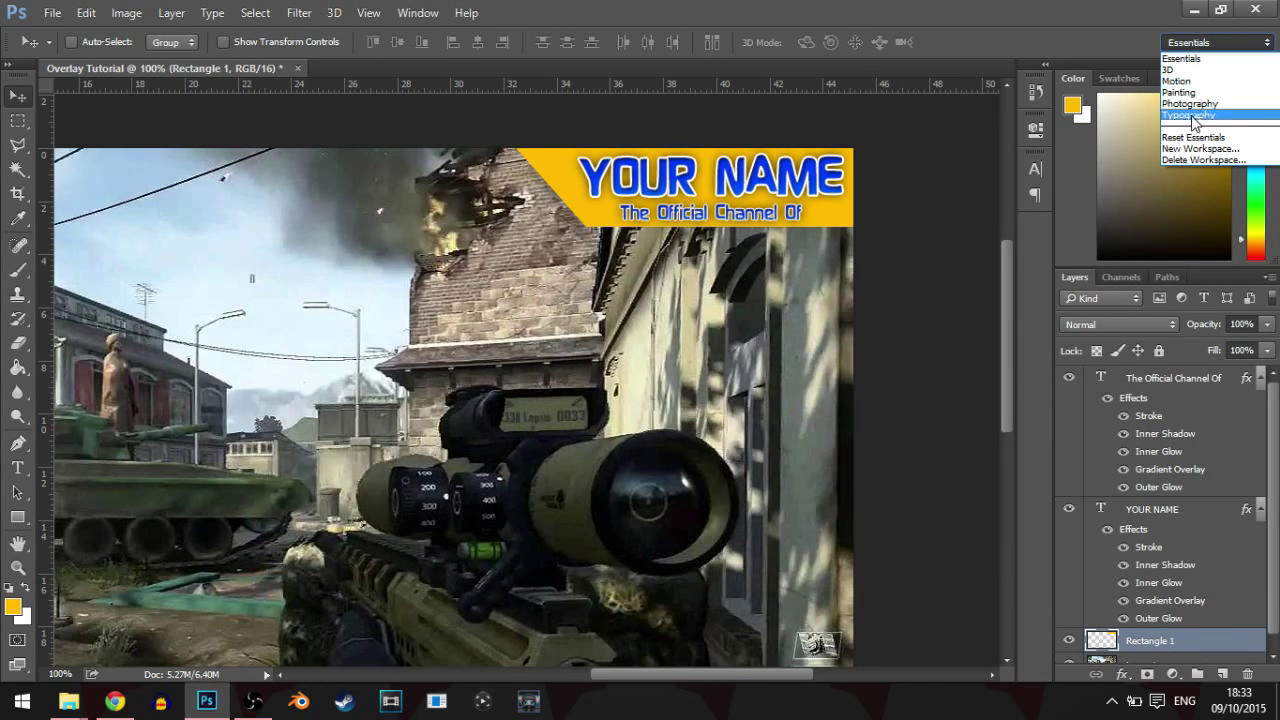
left_click(1180, 58)
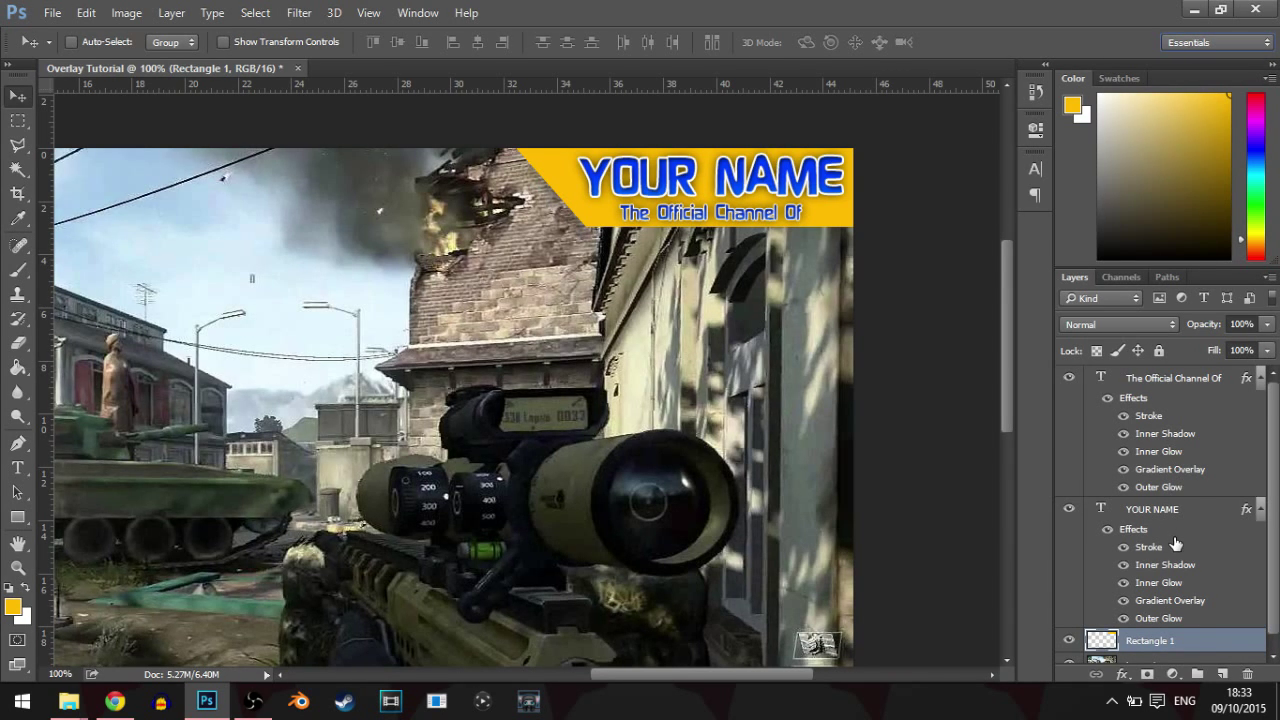
- Enable a 3 px black outside Stroke on the Rectangle 1 banner layer
scroll(1240, 520, "down", 1)
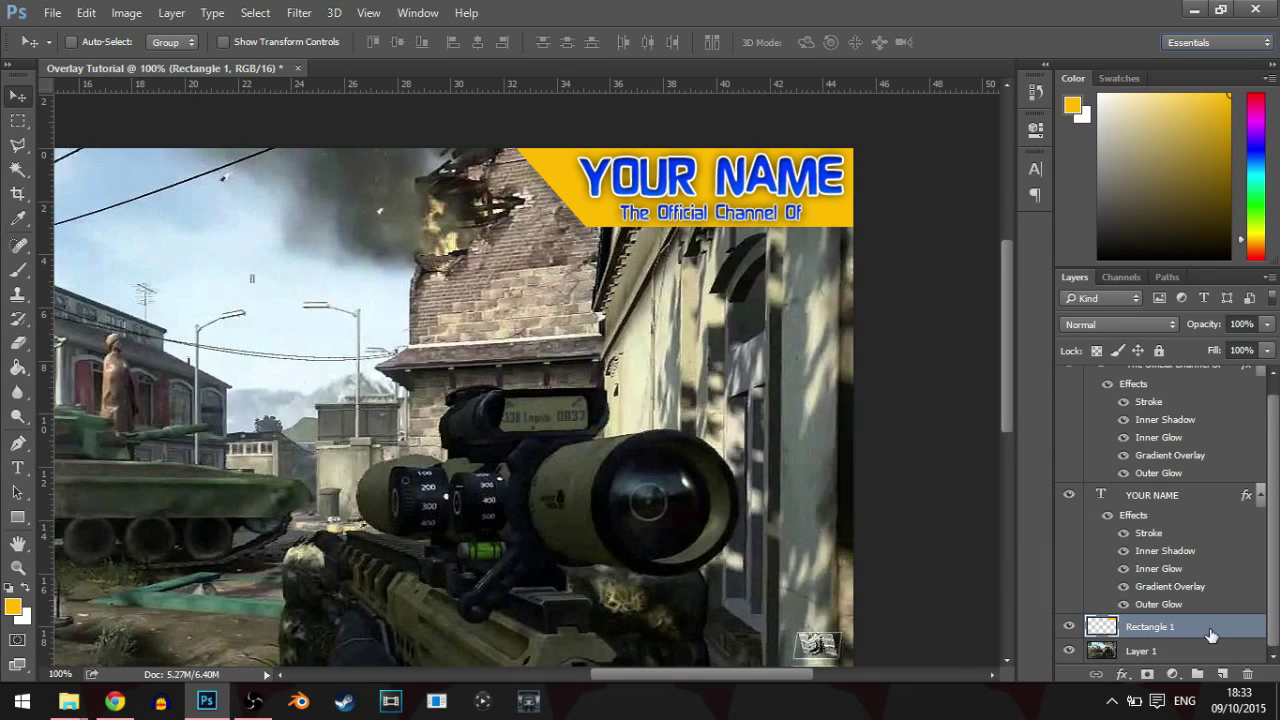
double_click(1257, 633)
left_click_drag(670, 80, 457, 265)
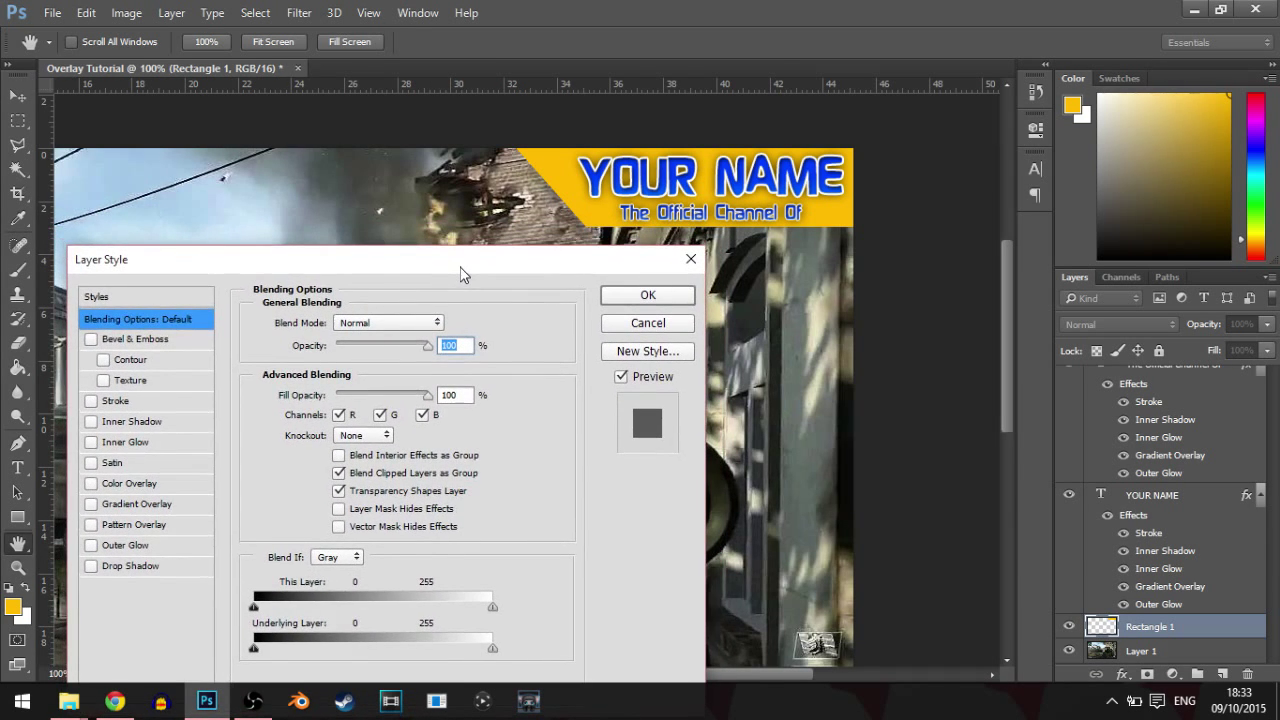
left_click(131, 401)
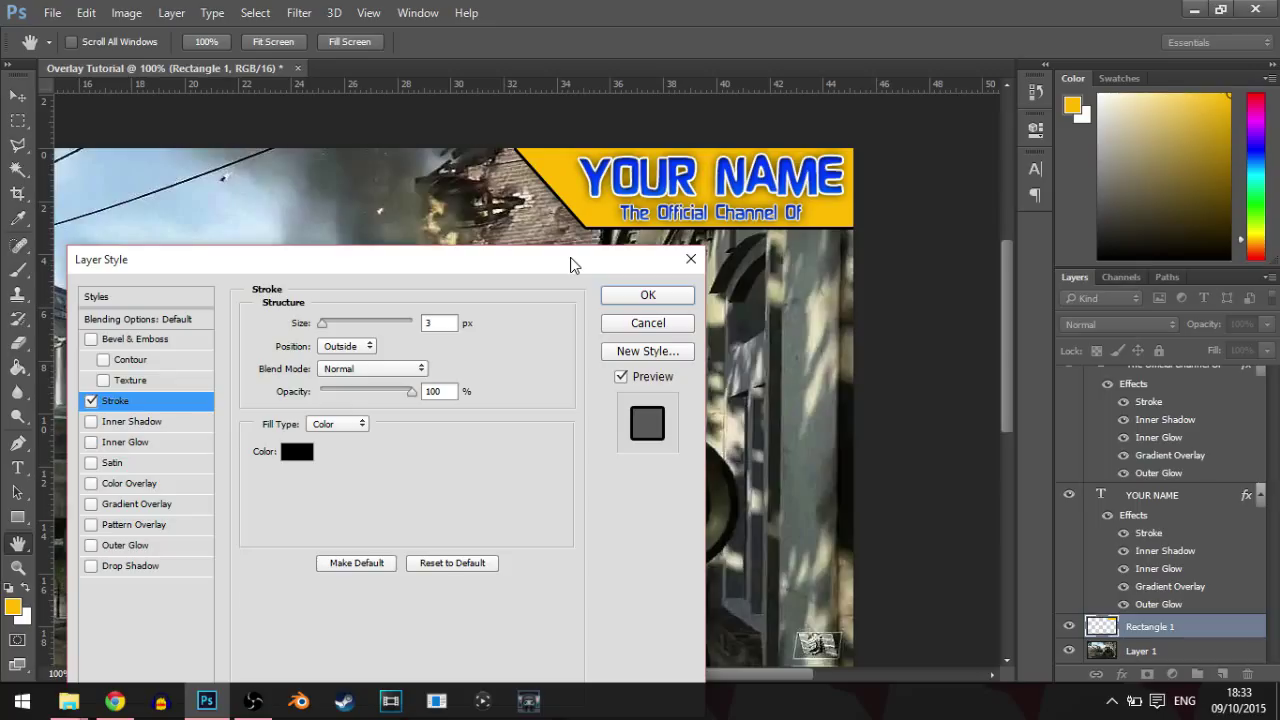
- Enable an Inner Shadow with Normal blend mode on the Rectangle 1 banner
left_click(140, 422)
left_click(396, 323)
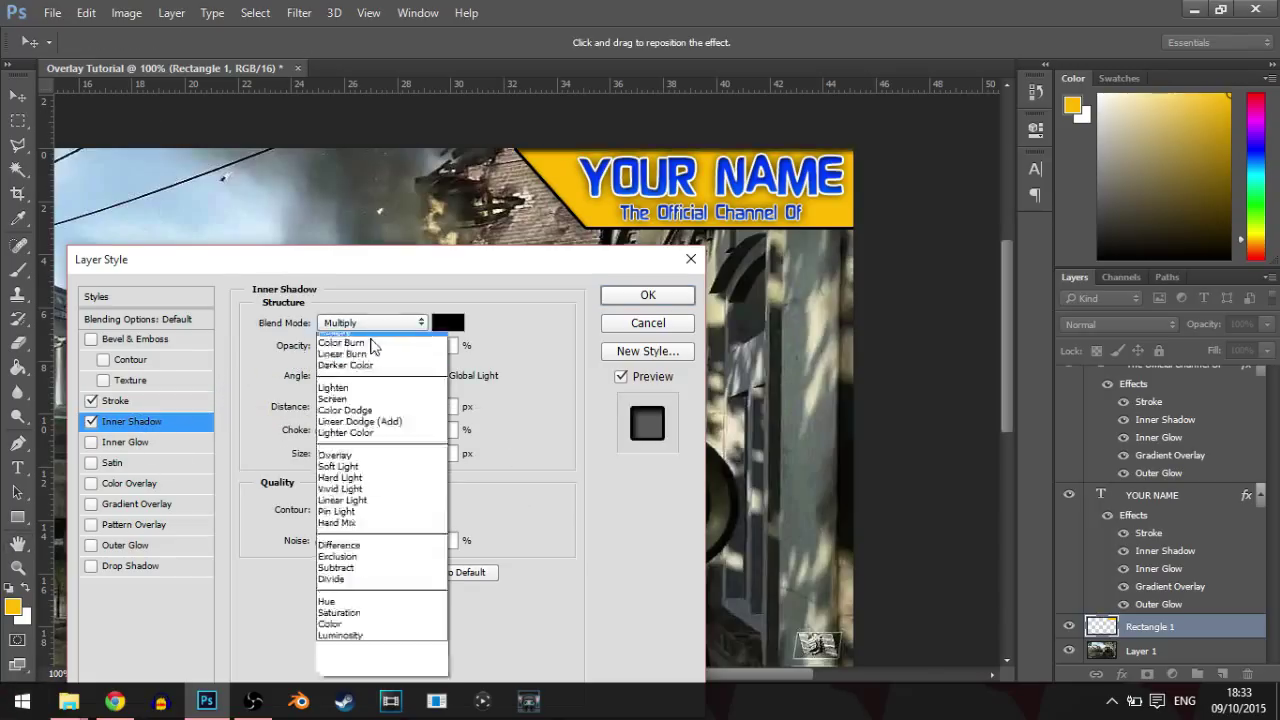
left_click(360, 321)
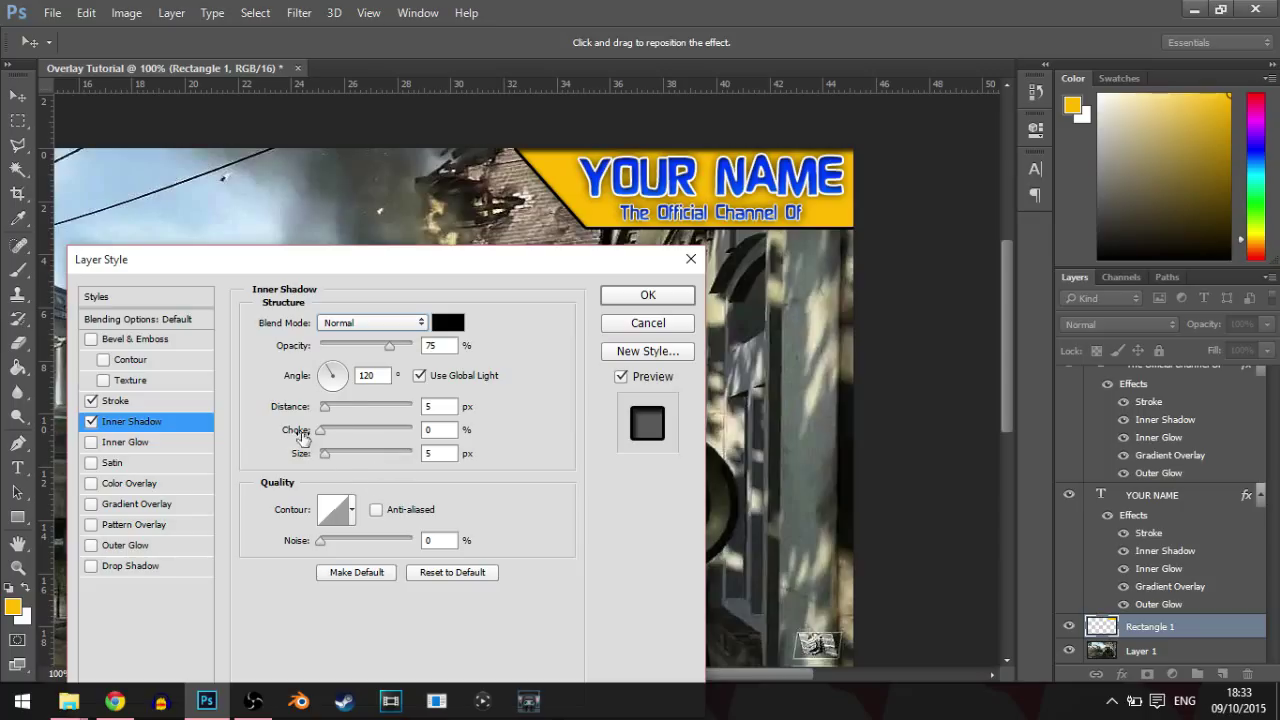
- Try an Inner Shadow distance of 11 px and angle of -22° on the banner, and disable the effect
left_click_drag(324, 408, 345, 376)
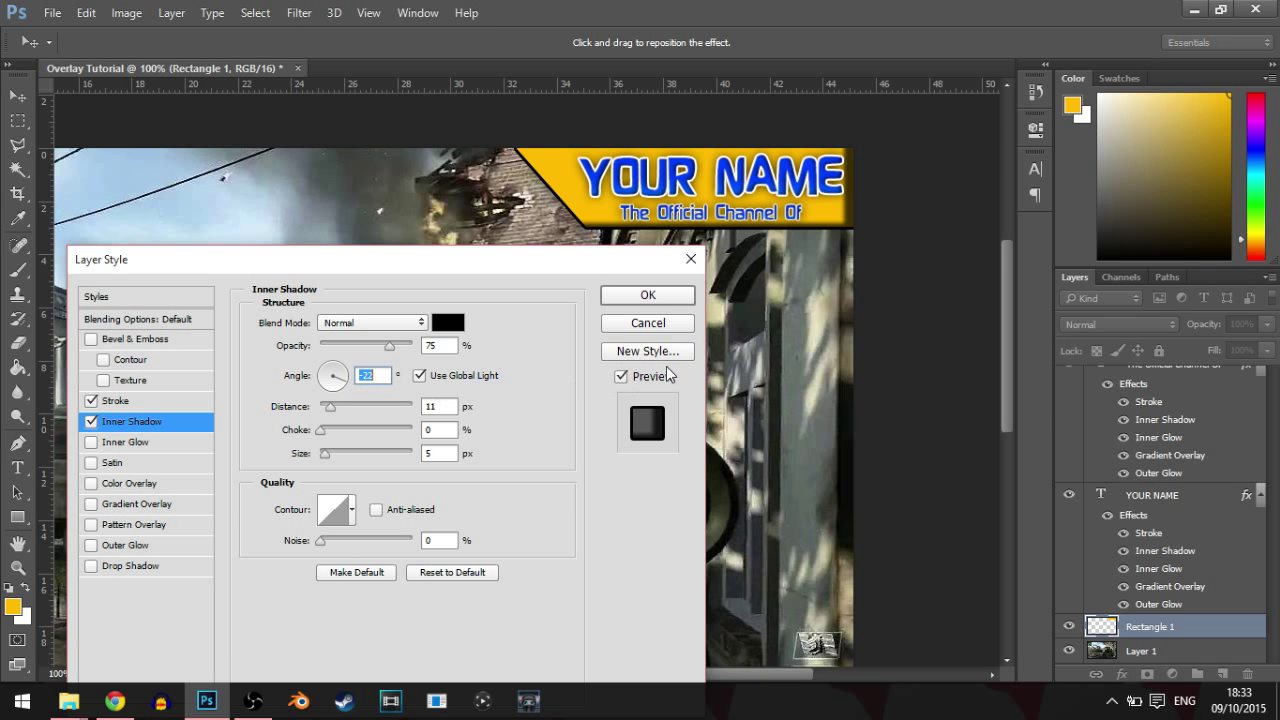
left_click(91, 422)
left_click_drag(497, 266, 540, 264)
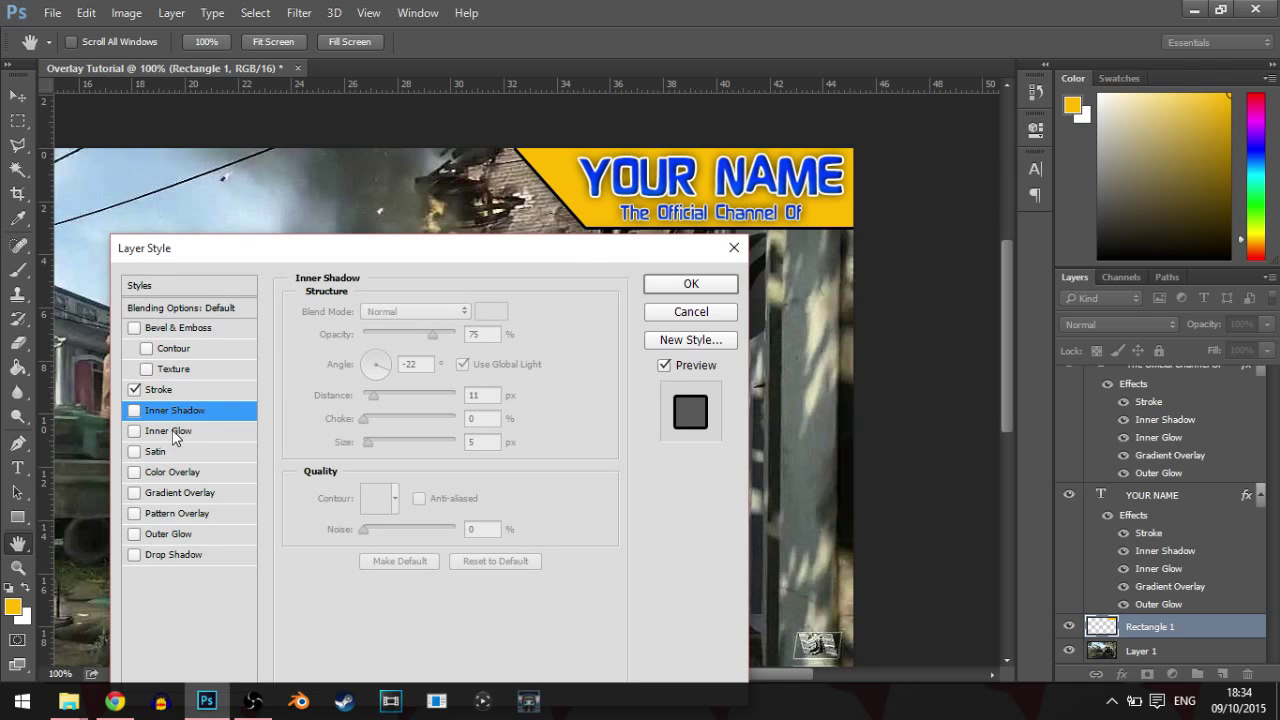
- Enable an Inner Glow on the Rectangle 1 banner with Normal blend mode and black colour 000000
left_click(172, 433)
left_click(415, 311)
left_click(415, 311)
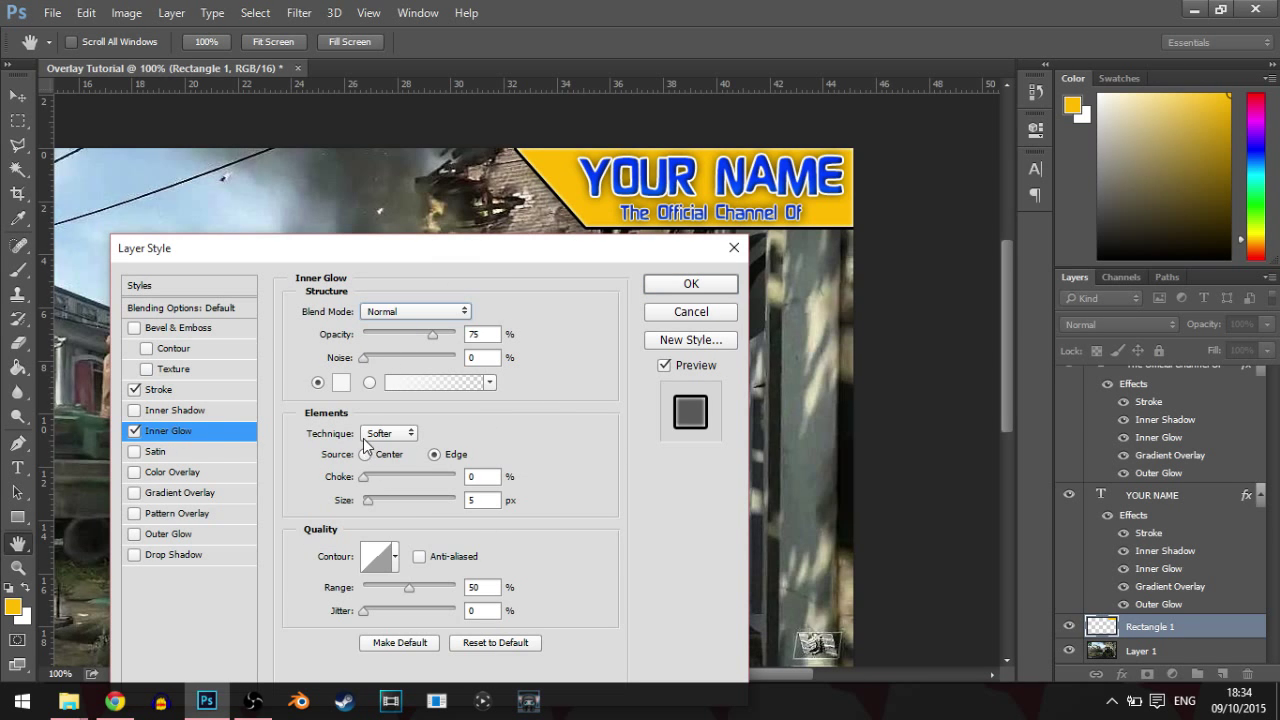
left_click(340, 383)
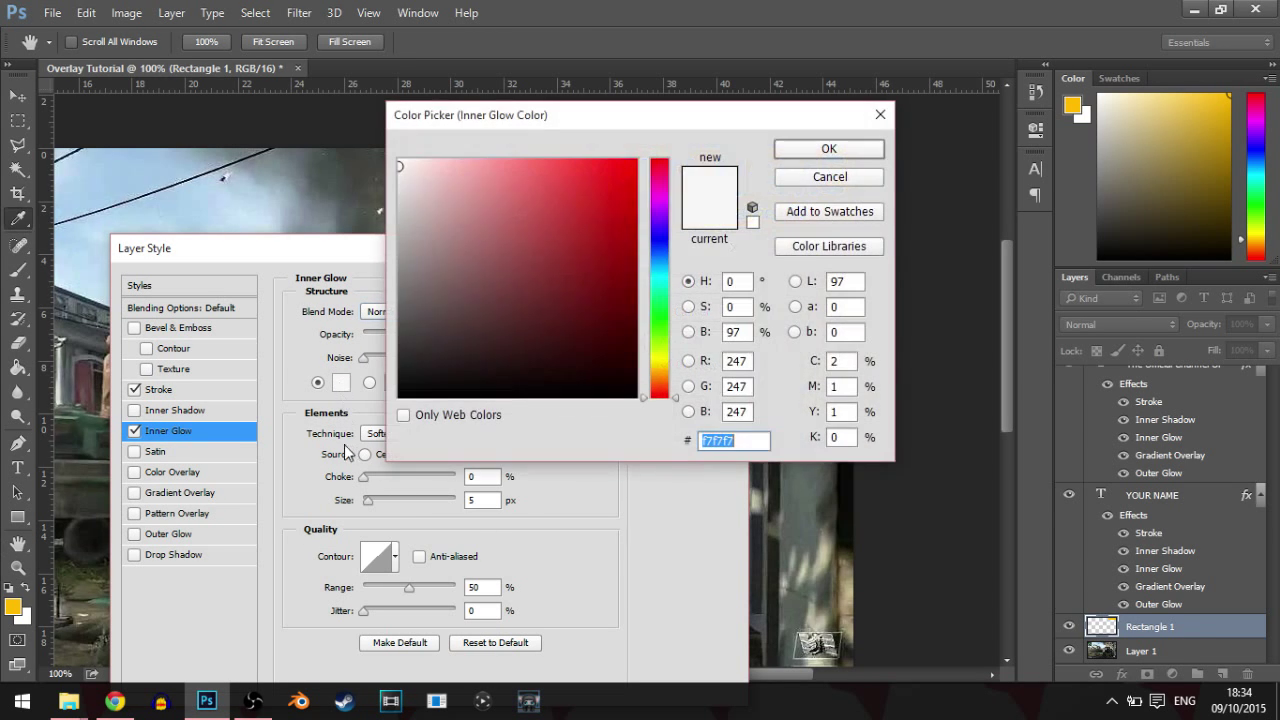
type("000000")
left_click_drag(753, 128, 845, 320)
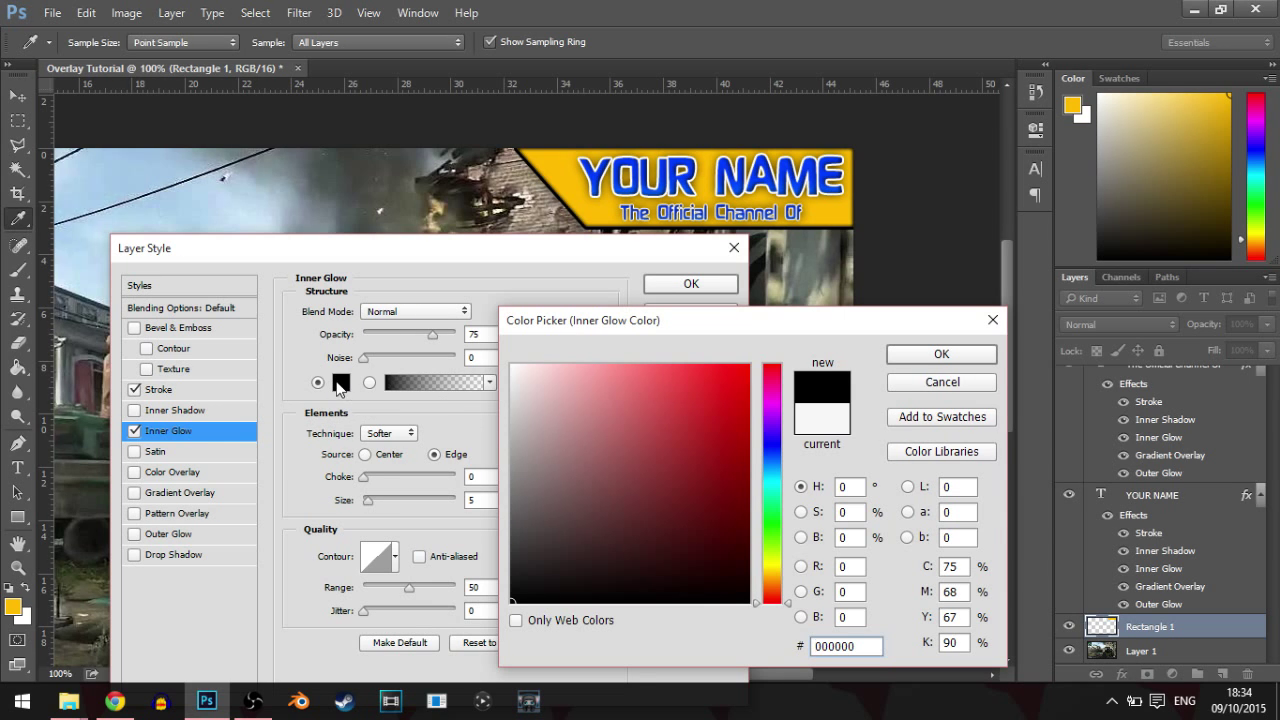
left_click(918, 355)
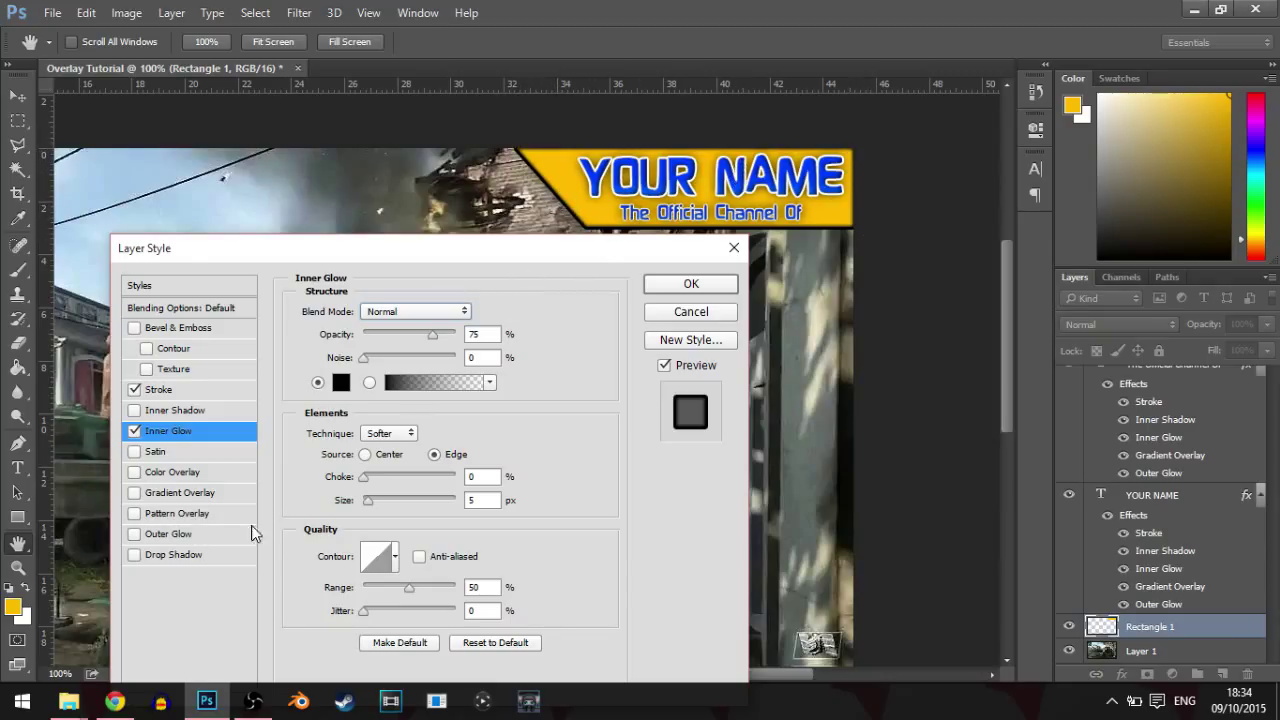
- Set the banner's Inner Glow to 50% opacity and 7 px size
left_click_drag(368, 502, 372, 502)
left_click(488, 336)
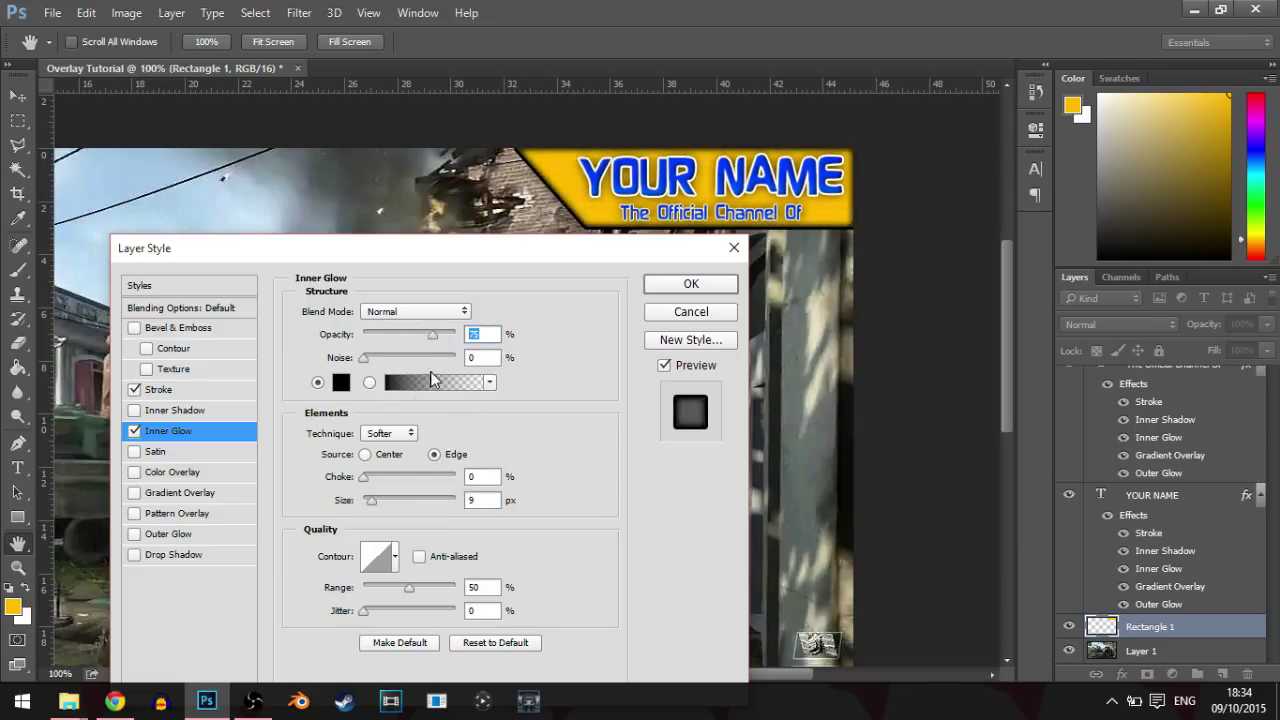
type("50")
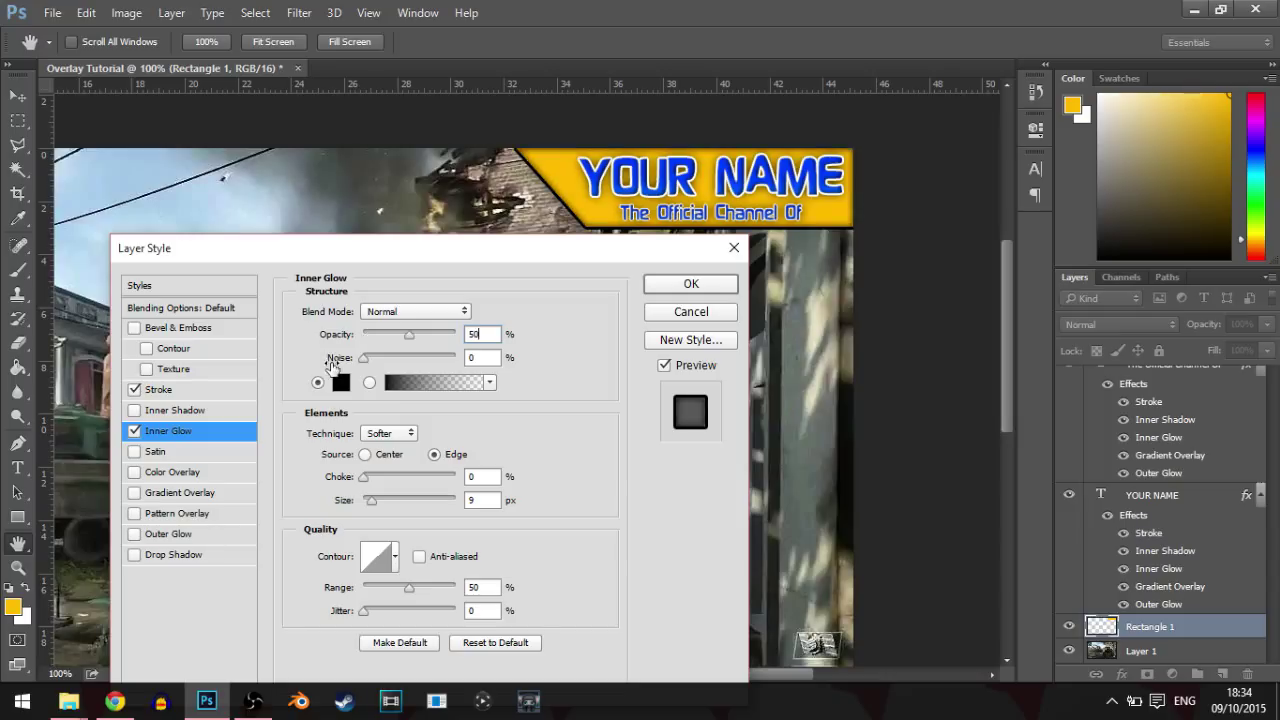
left_click(469, 499)
type("7")
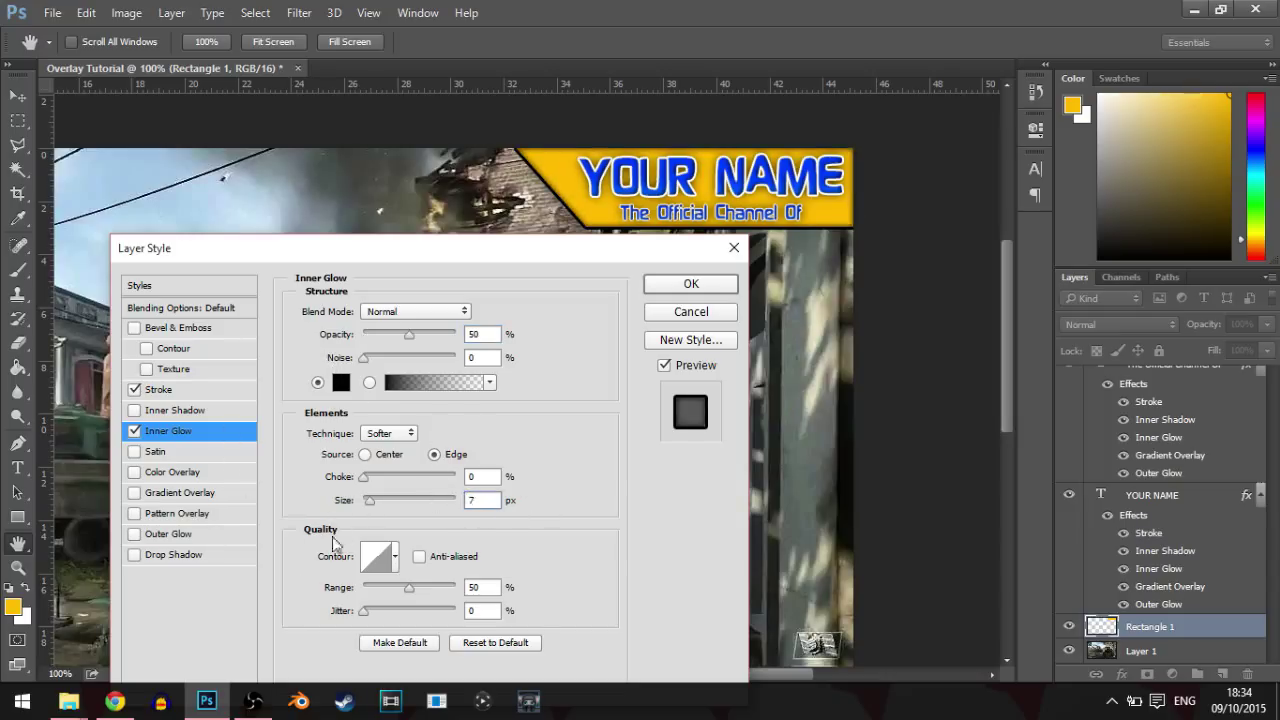
- Enable an Outer Glow on the banner with Normal blend mode and the blue sampled from the "YOUR NAME" text
left_click(190, 534)
left_click(418, 313)
left_click(405, 328)
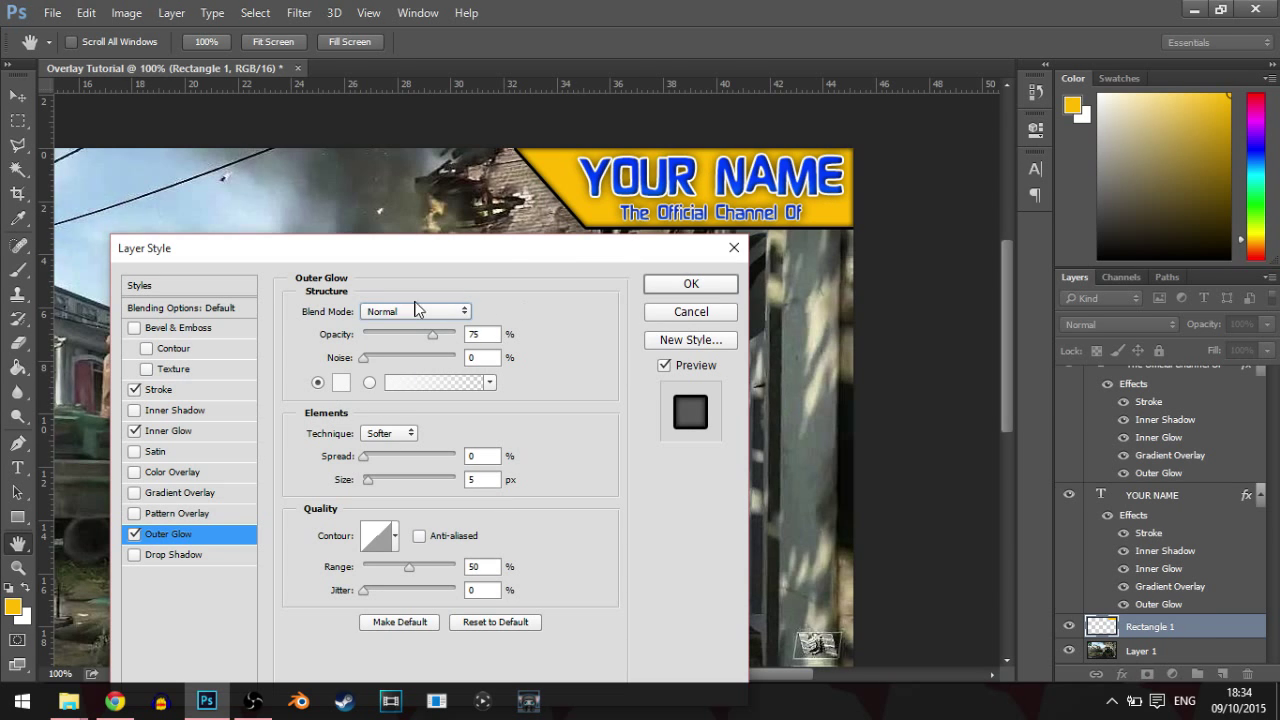
left_click(390, 313)
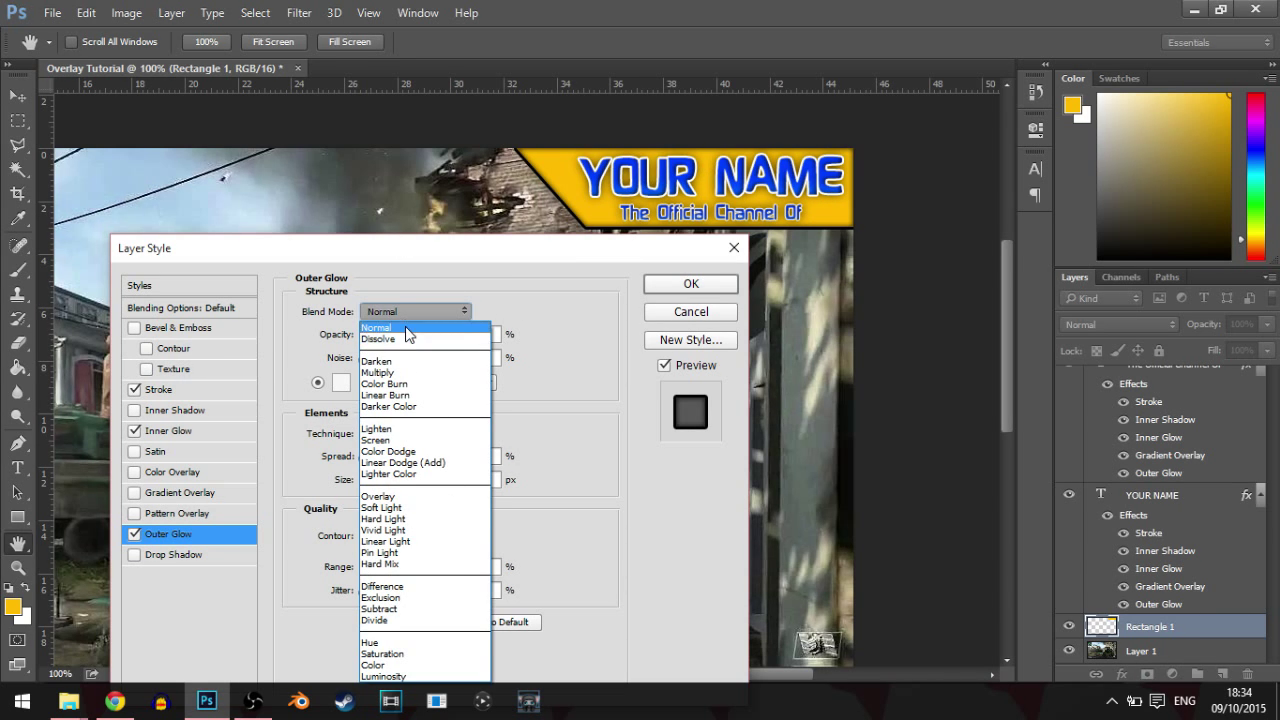
left_click(405, 324)
left_click(340, 383)
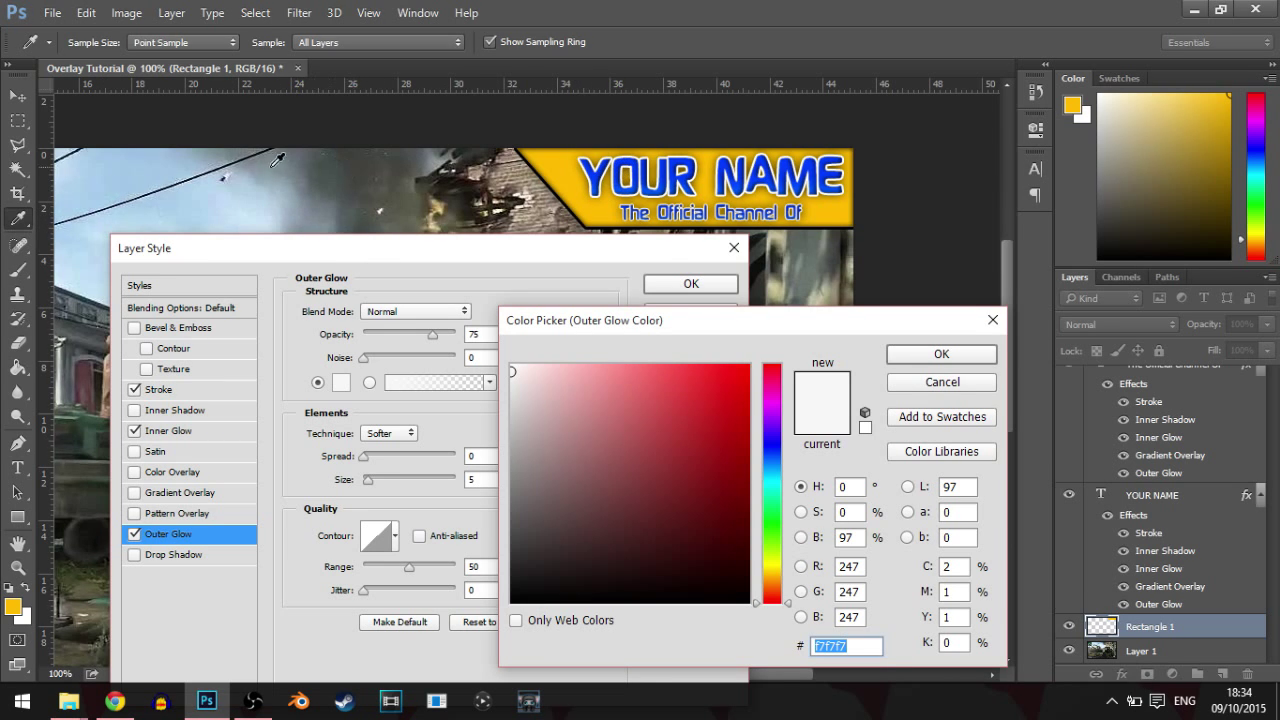
left_click(678, 167)
left_click(905, 353)
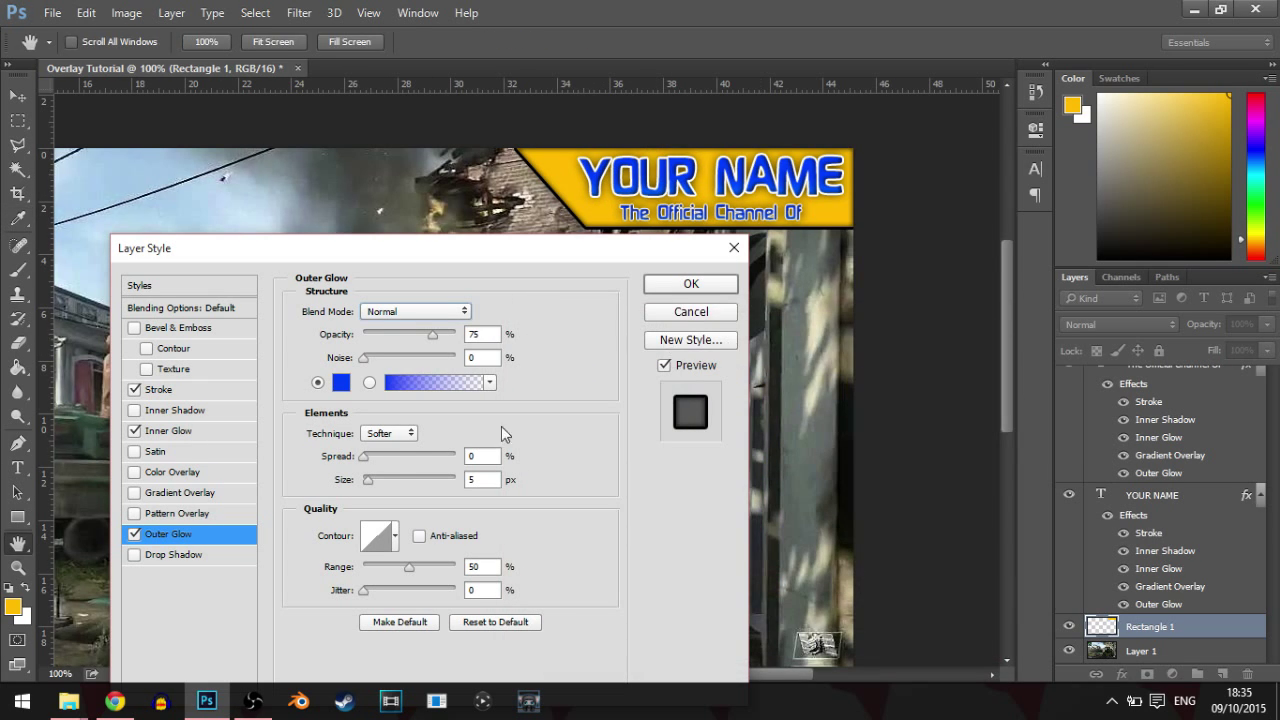
- Set the banner's Outer Glow to 16 px size and 50% opacity and accept the layer style
mouse_move(371, 478)
left_mouse_down()
mouse_move(457, 486)
mouse_move(405, 480)
mouse_move(414, 537)
mouse_move(393, 480)
left_mouse_up()
left_click_drag(390, 483, 378, 481)
type("16")
mouse_move(547, 251)
left_mouse_down()
mouse_move(554, 281)
mouse_move(560, 271)
left_mouse_up()
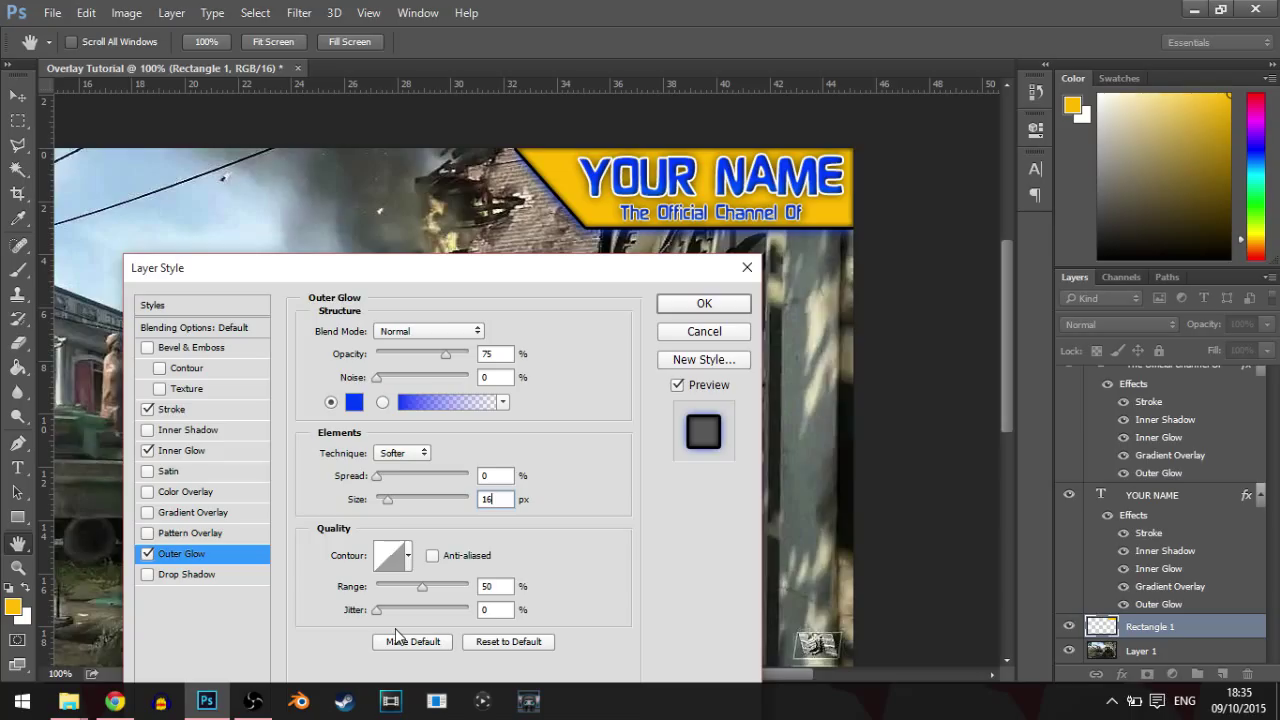
left_click_drag(444, 355, 417, 353)
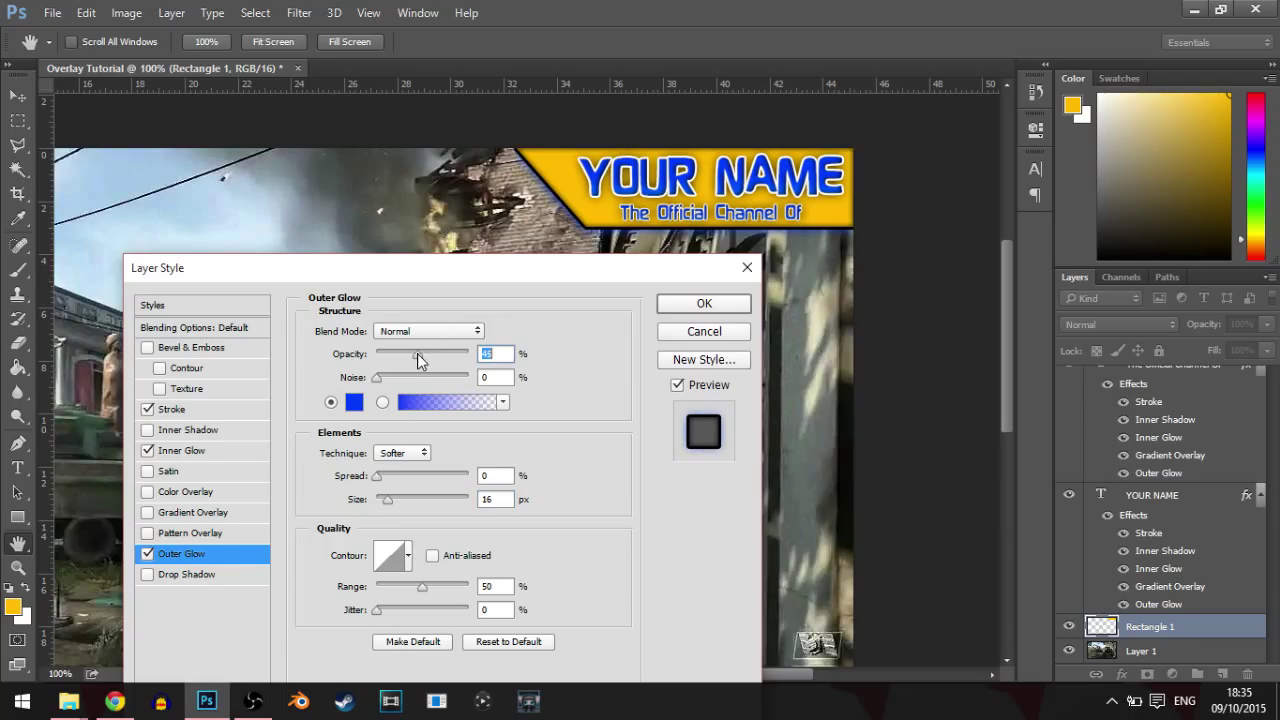
type("50")
left_click_drag(612, 274, 666, 284)
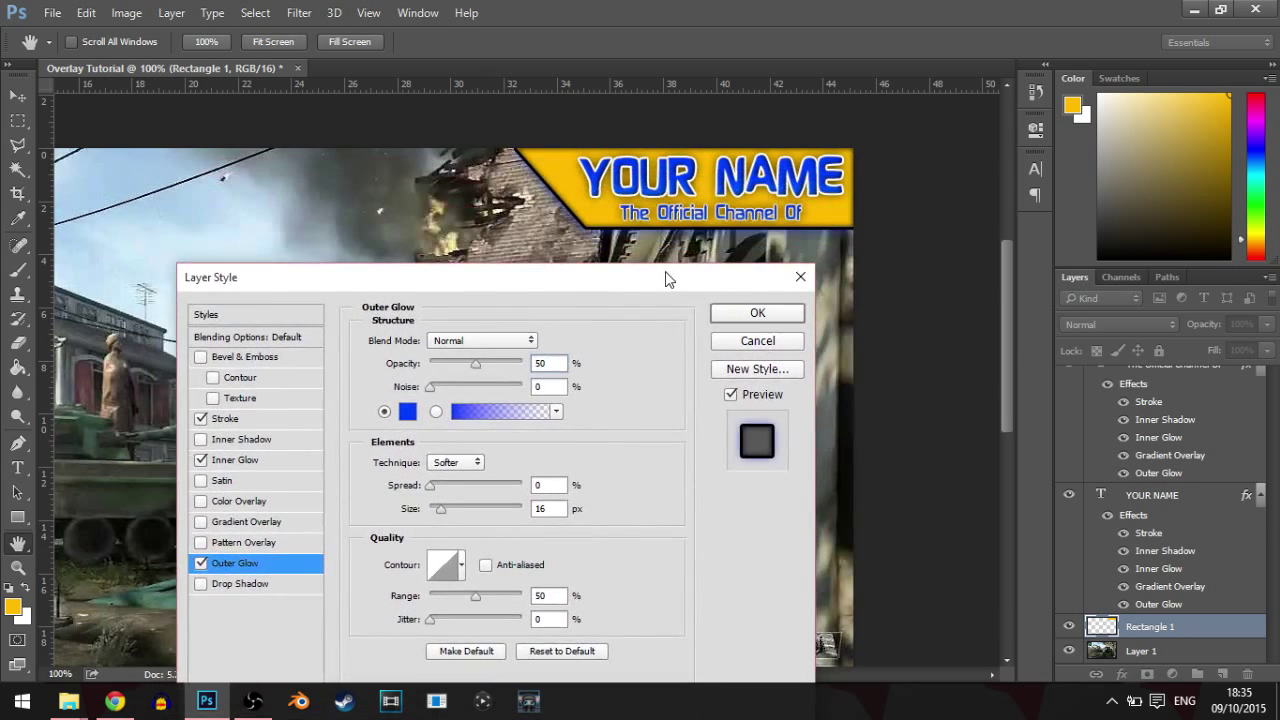
left_click(797, 313)
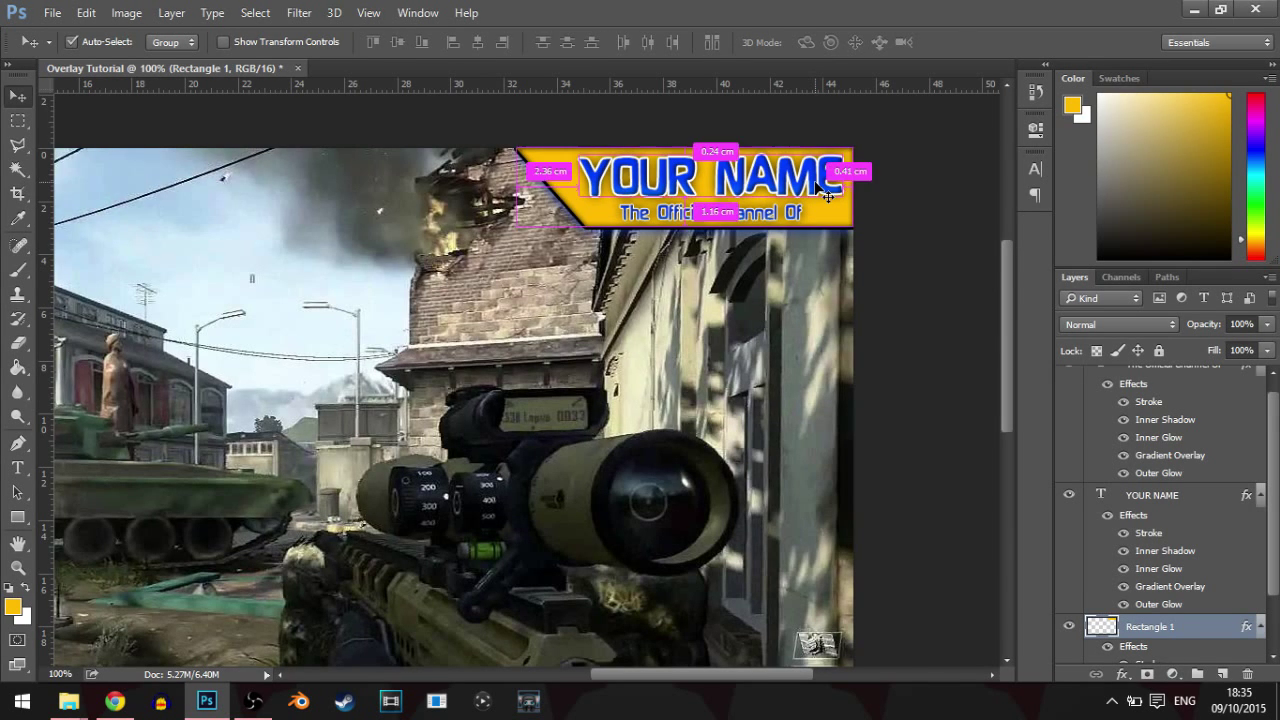
key("ctrl+minus")
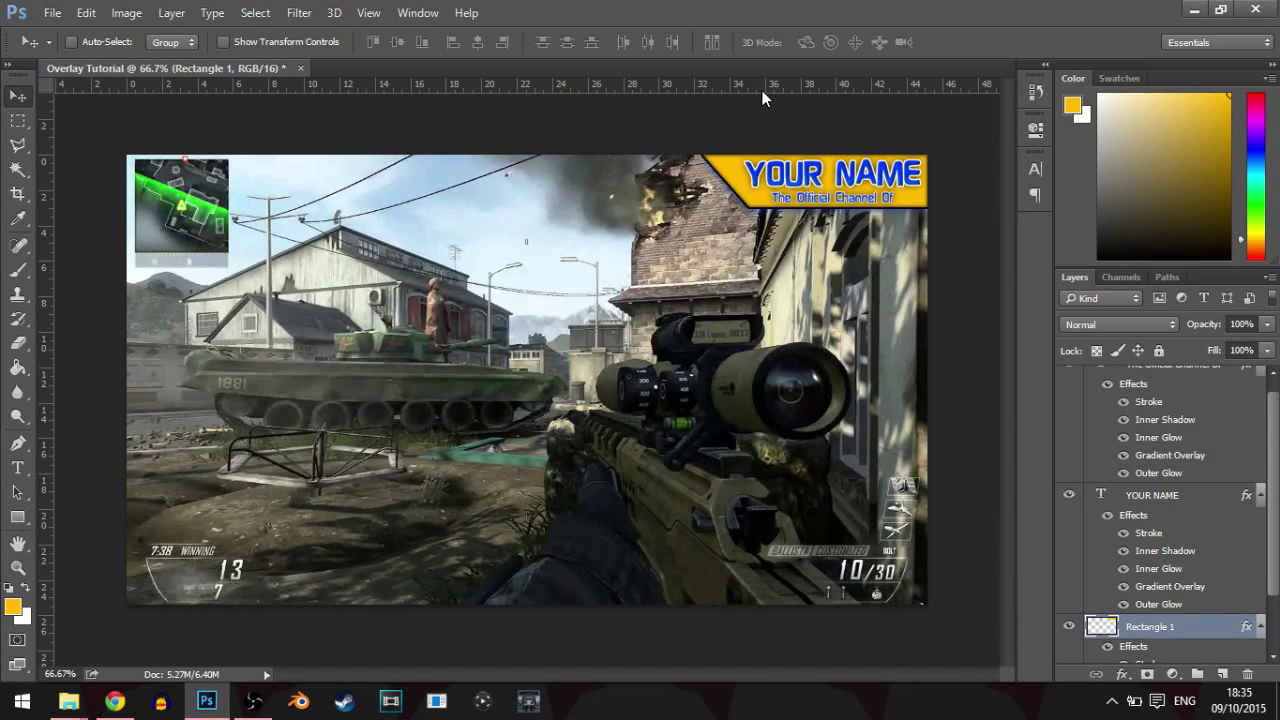
- Switch to Chrome and search Google Images for "twitter logo"
left_click(115, 701)
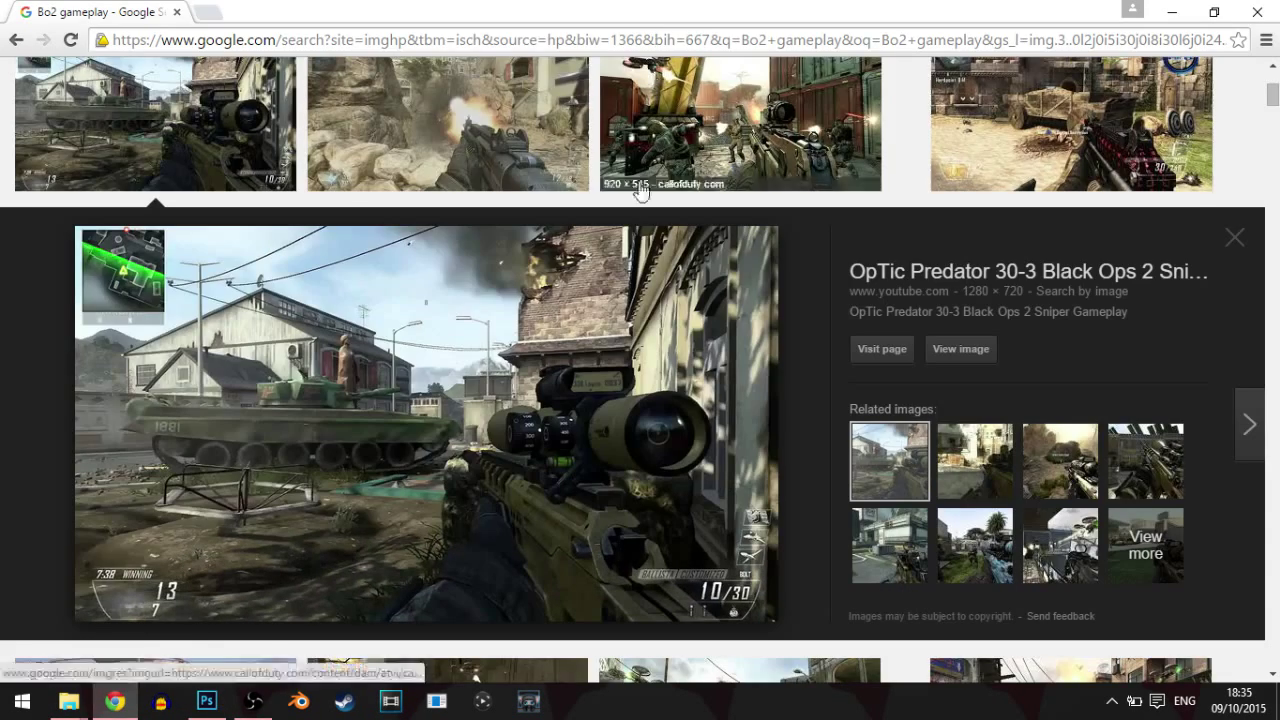
scroll(648, 157, "up", 3)
left_click_drag(217, 83, 70, 92)
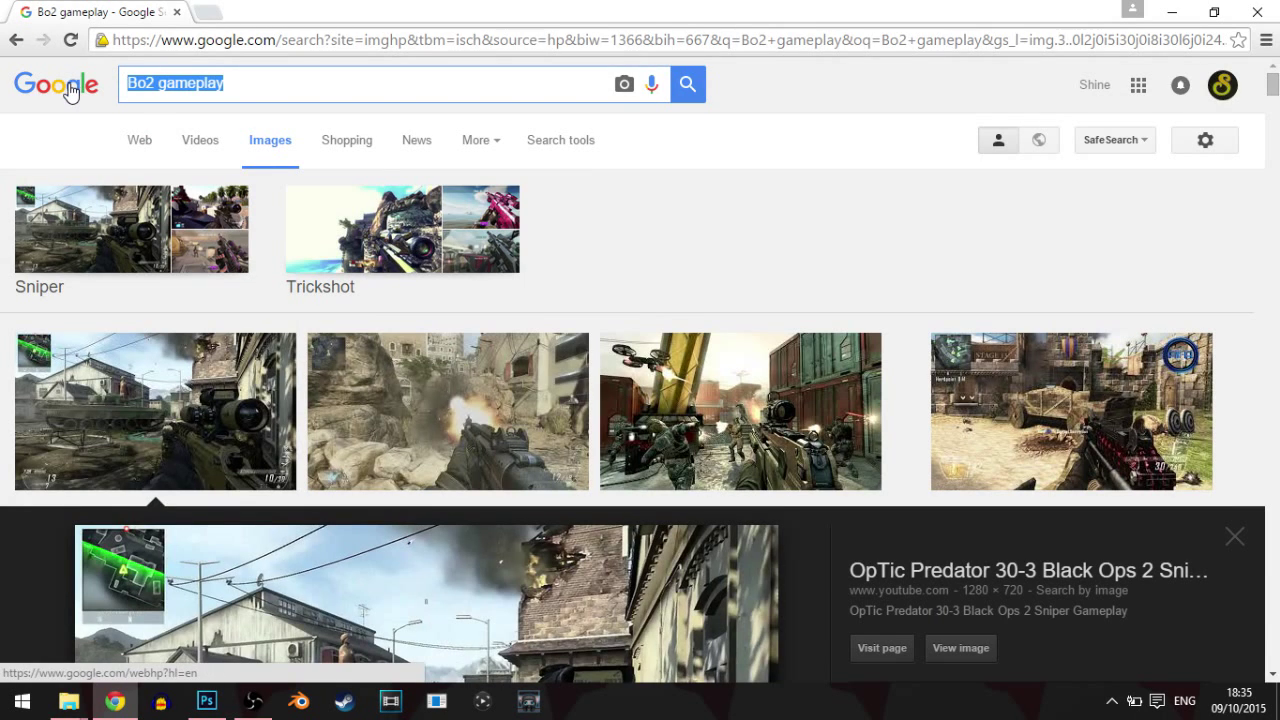
type("twitter logo")
key("Return")
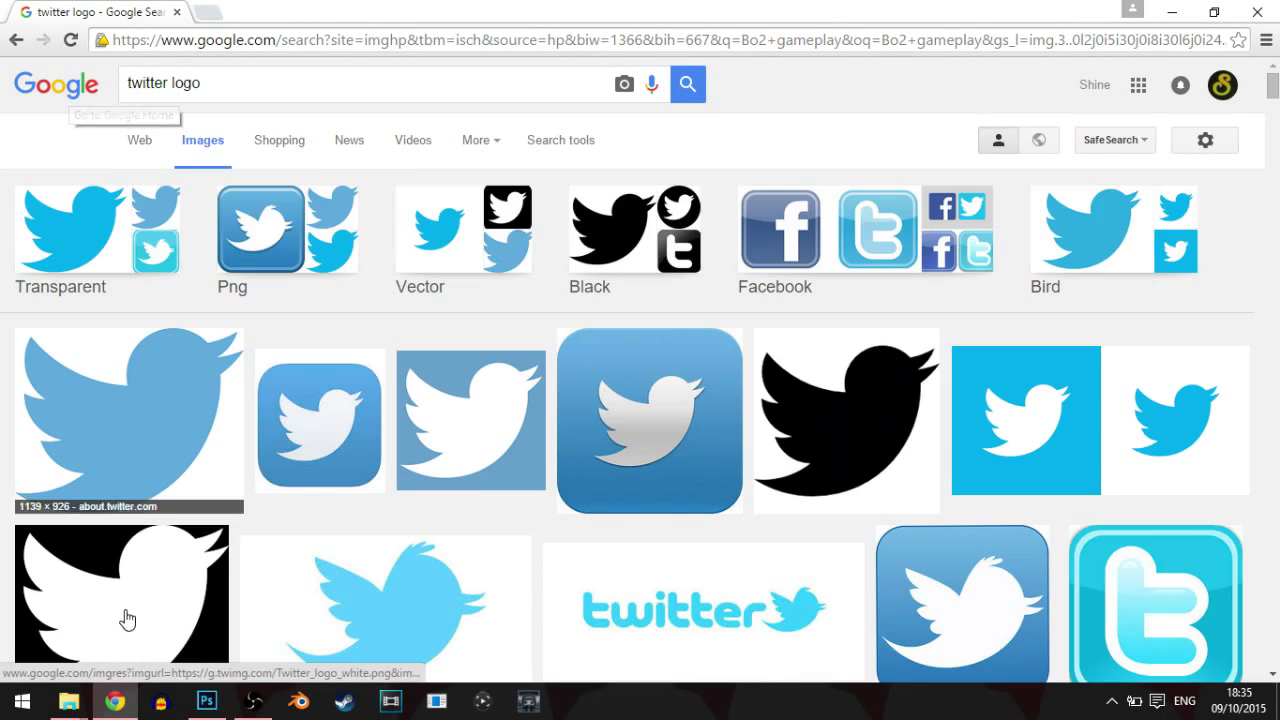
- Copy the blue Twitter bird image from about.twitter.com and paste it into the Photoshop overlay document
left_click(120, 486)
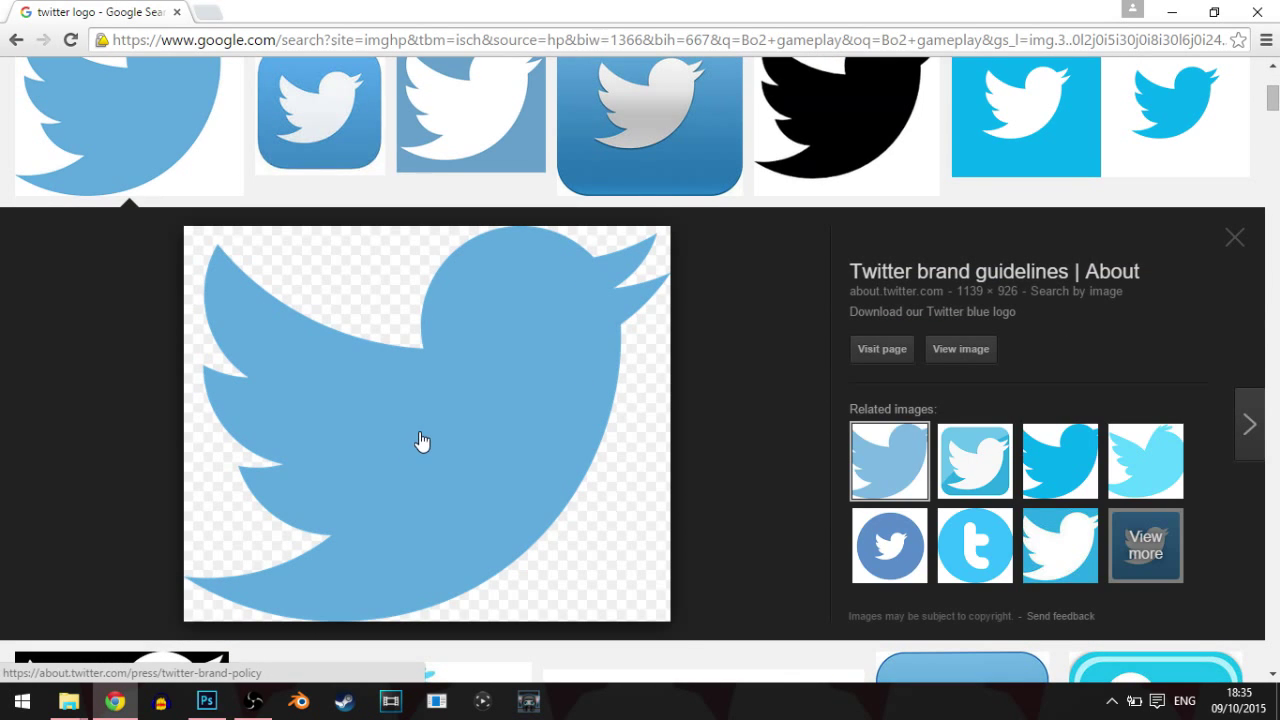
right_click(522, 404)
left_click(562, 296)
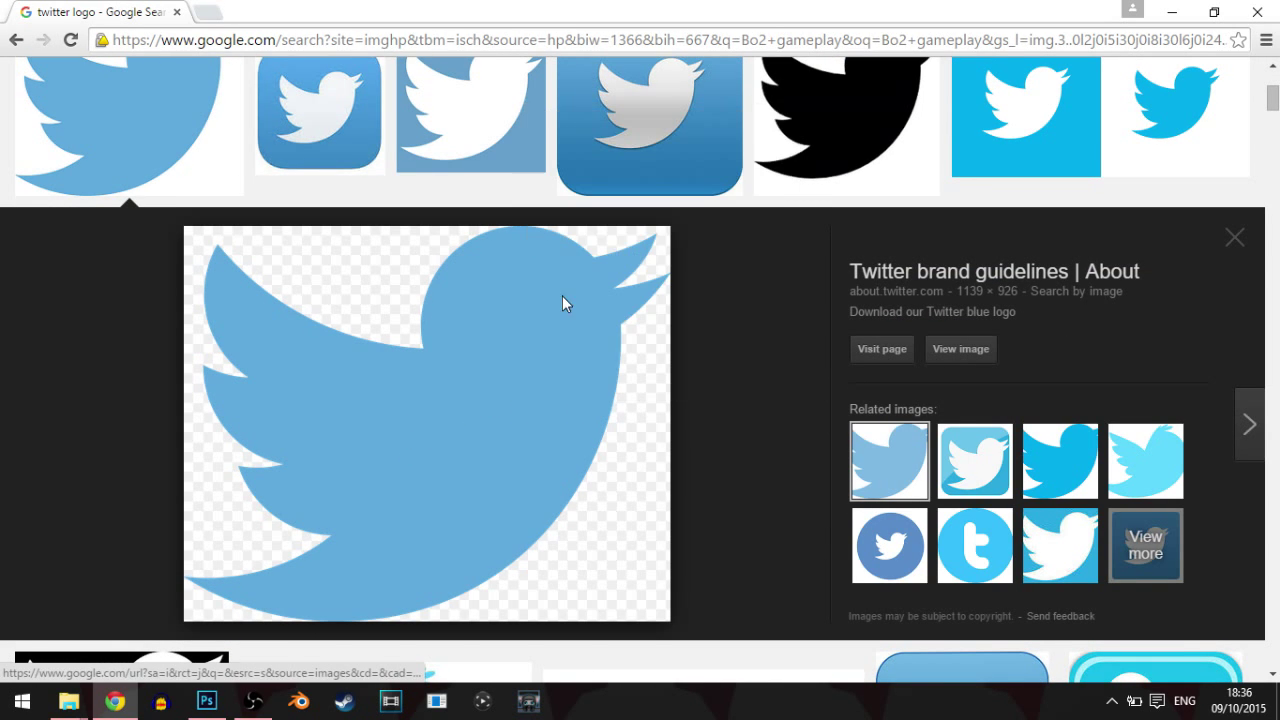
key("alt+Tab")
key("ctrl+v")
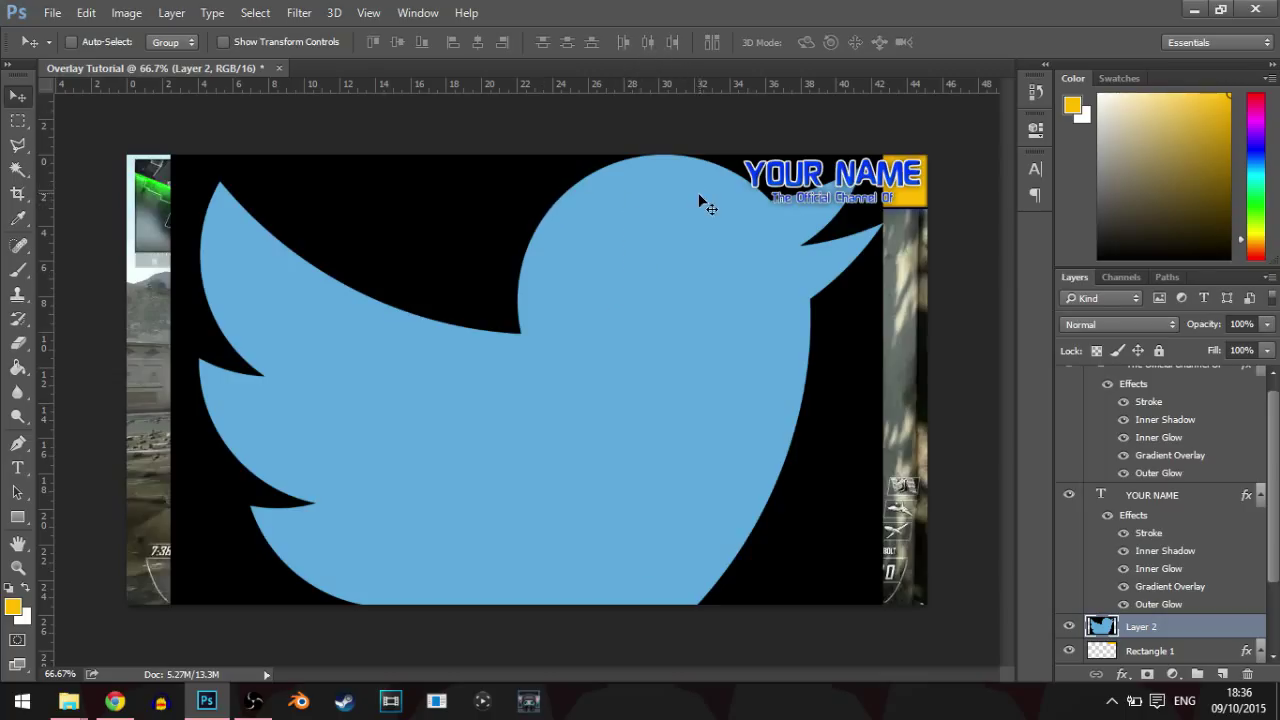
- Scale the pasted Twitter logo down to about 7% of its size with Free Transform and apply it
key("ctrl+t")
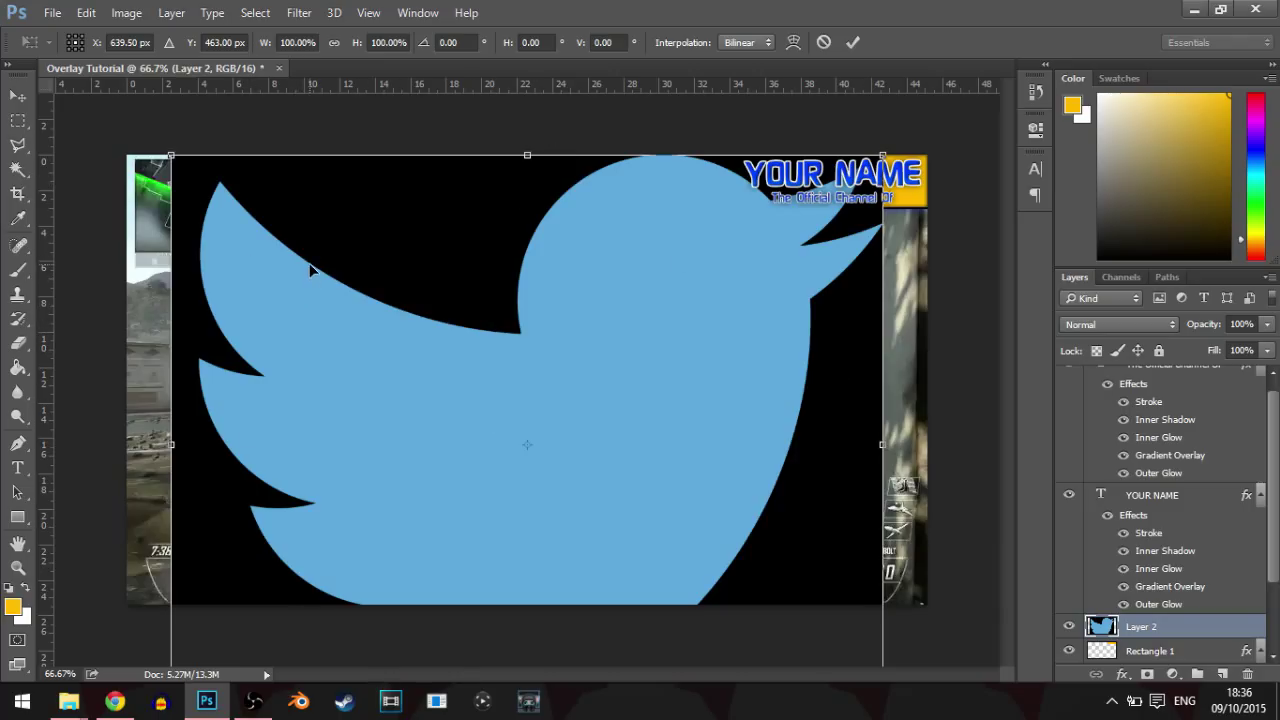
key("ctrl+minus")
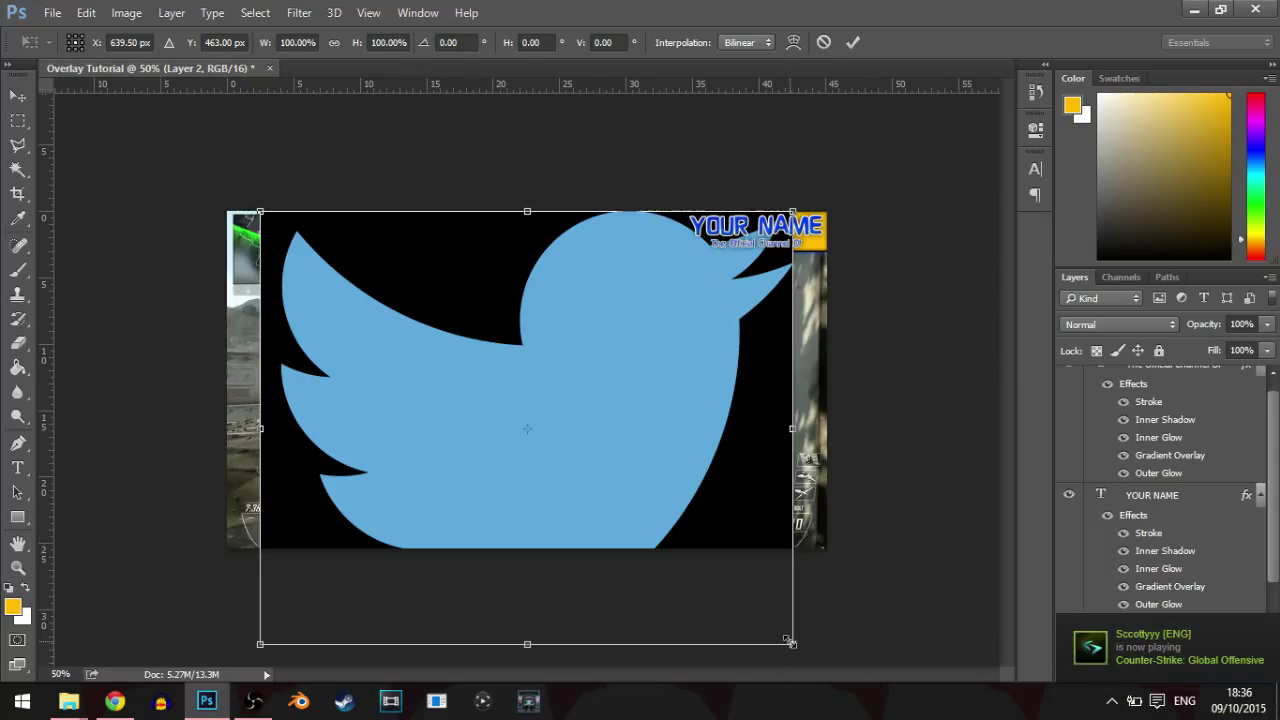
left_click_drag(792, 643, 709, 547)
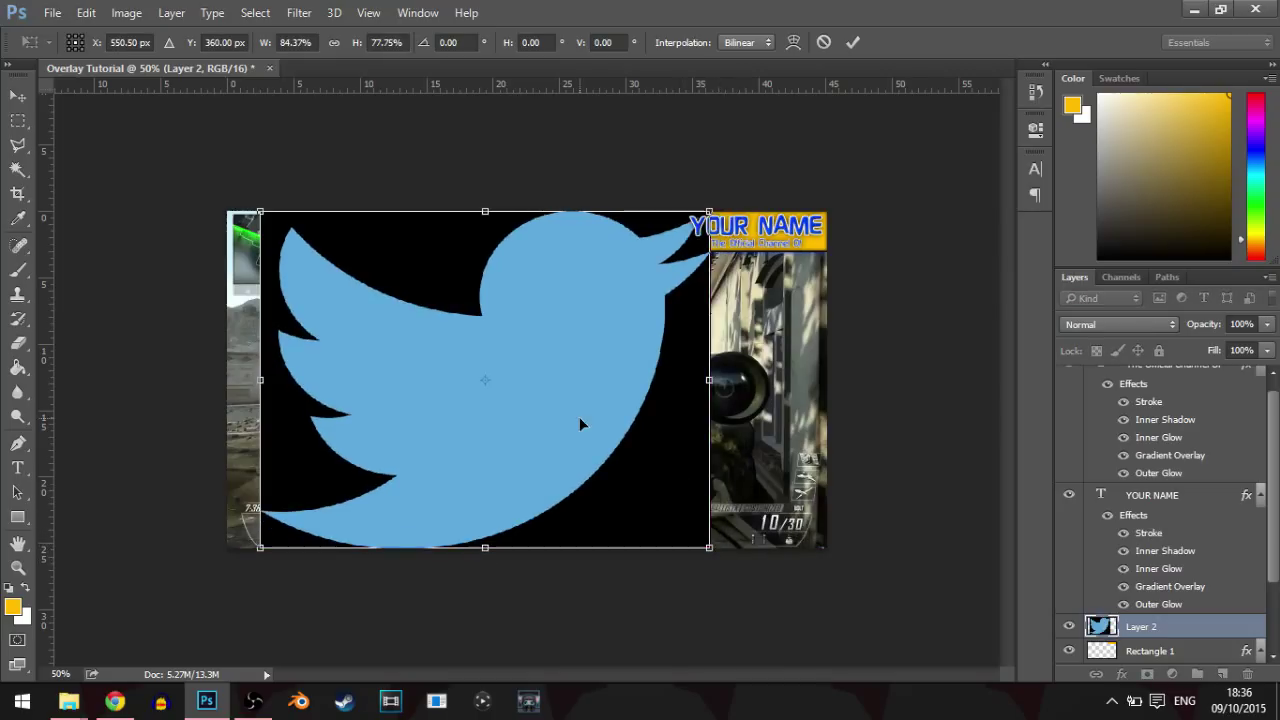
key("ctrl+z")
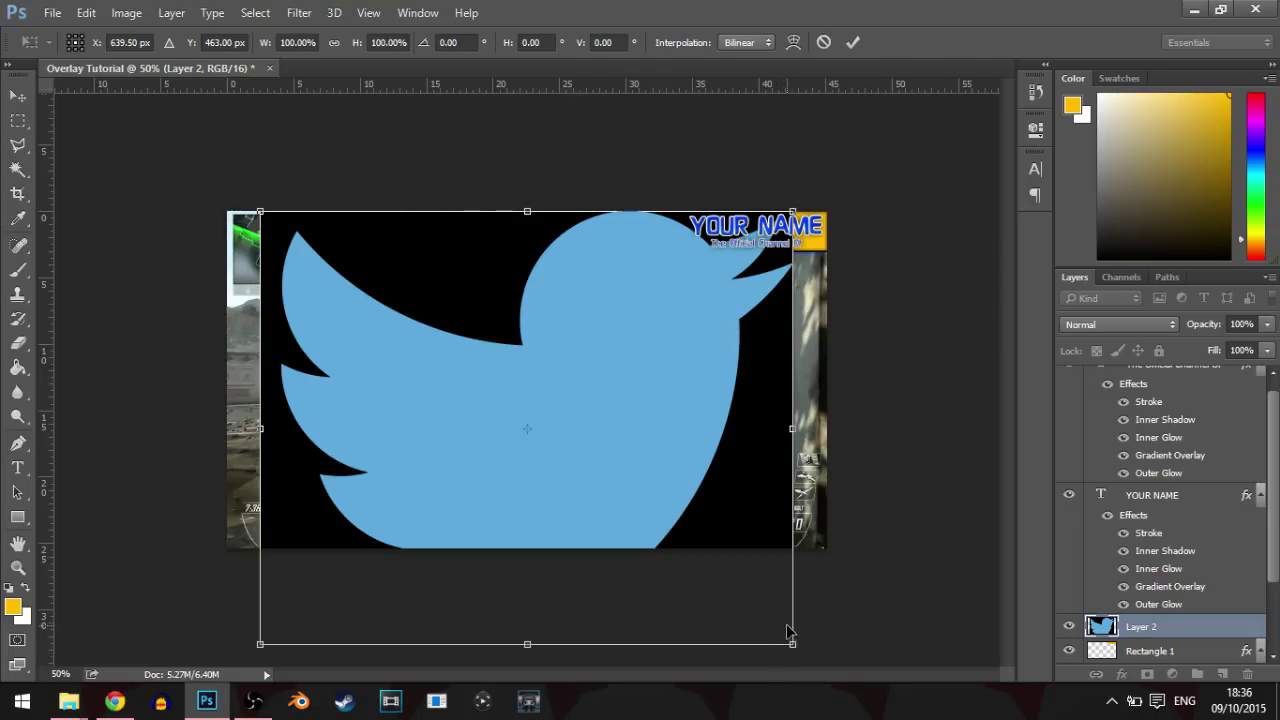
left_click_drag(794, 643, 318, 218)
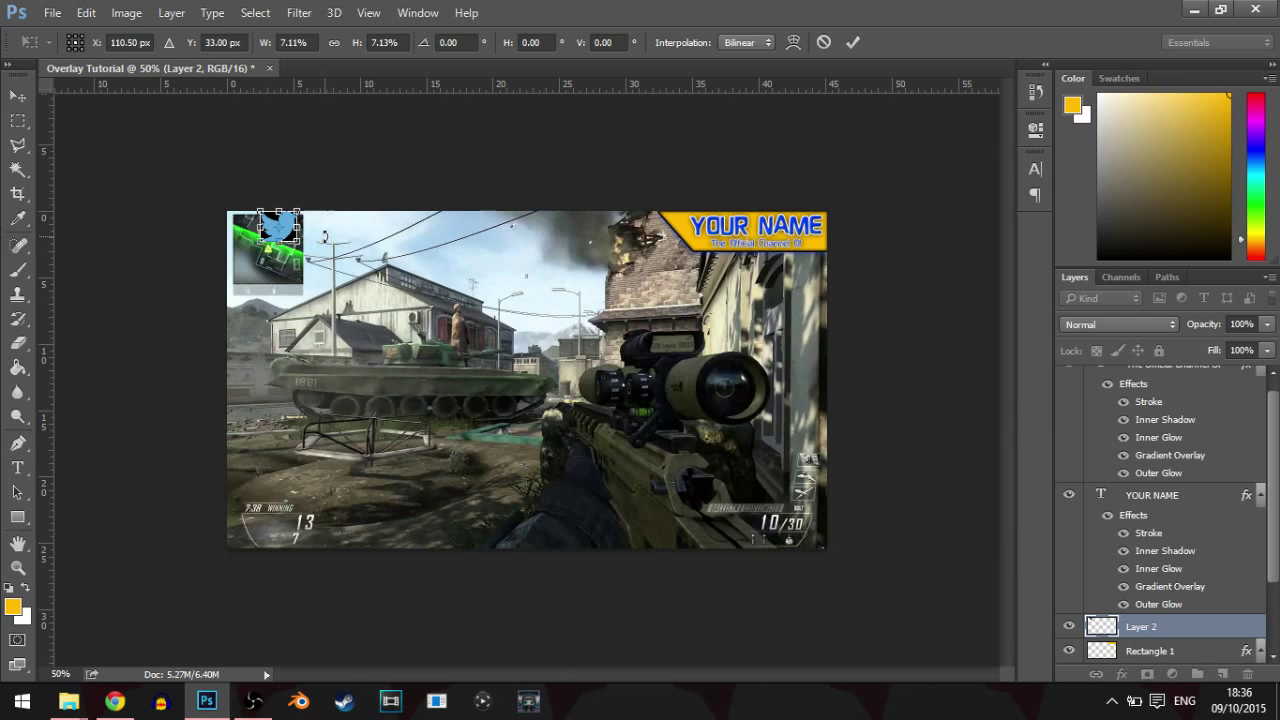
key("Return")
- Move the small Twitter logo onto the brick building, just below and left of the yellow banner
key("ctrl+plus")
left_click_drag(212, 190, 690, 225)
key("ctrl+plus")
scroll(584, 268, "up", 3)
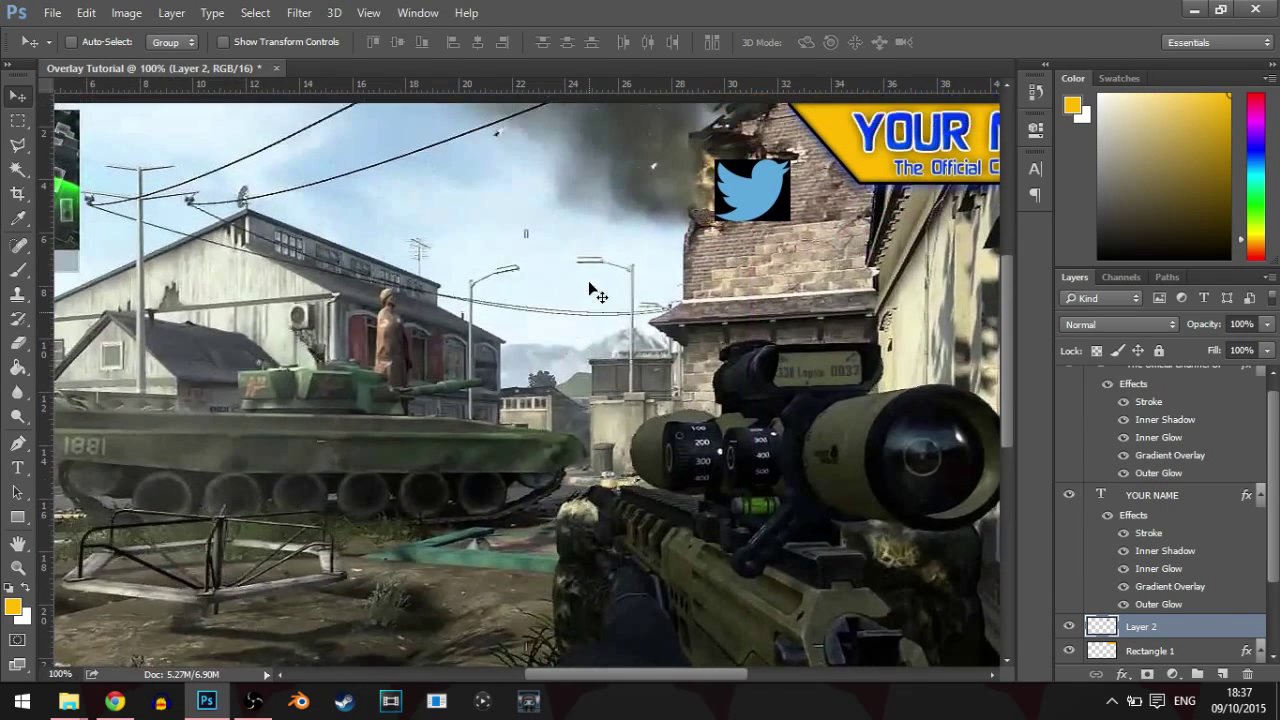
left_click_drag(662, 676, 714, 700)
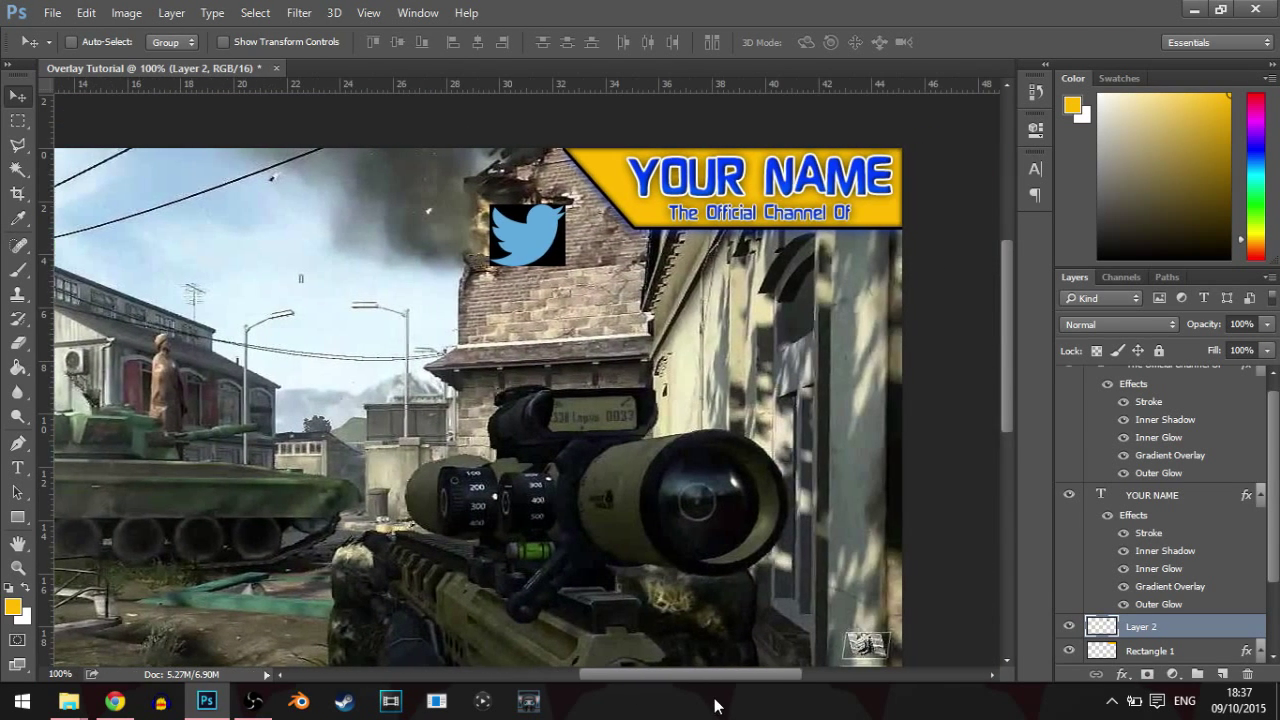
left_click_drag(580, 216, 630, 286)
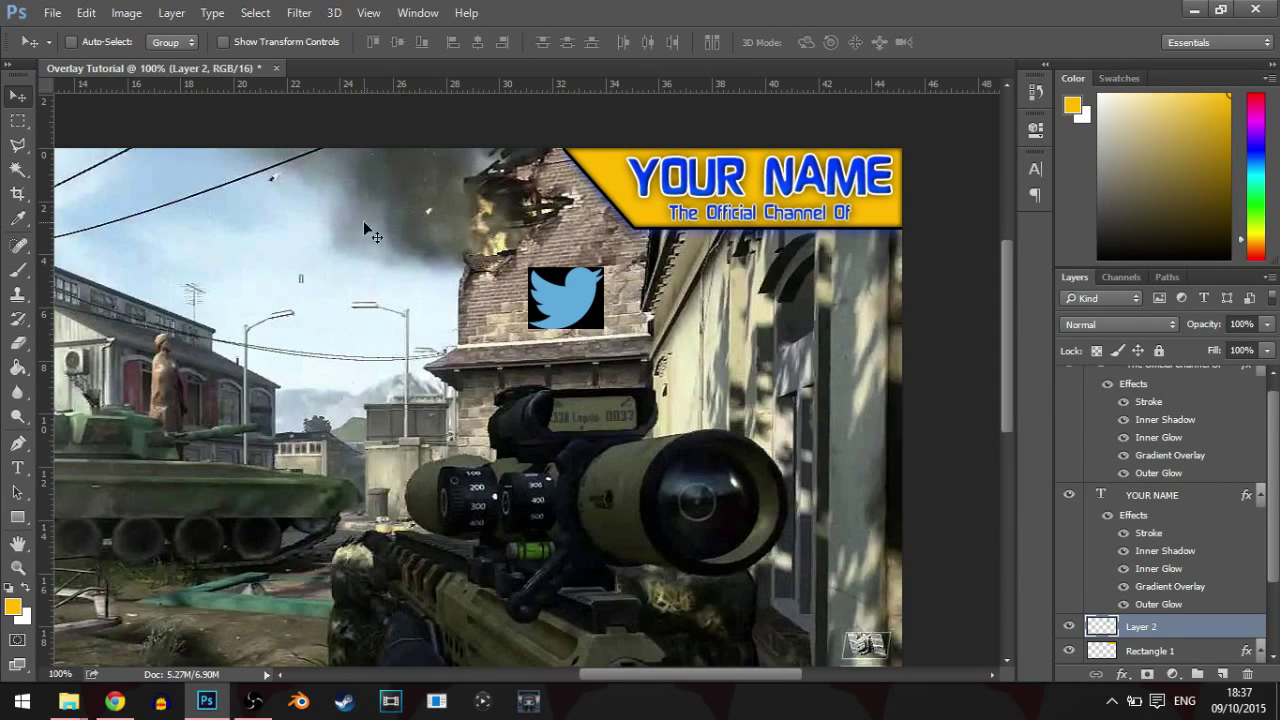
- Select the blue bird shape of the Twitter logo with the Magic Wand tool at tolerance 38
left_click(17, 174)
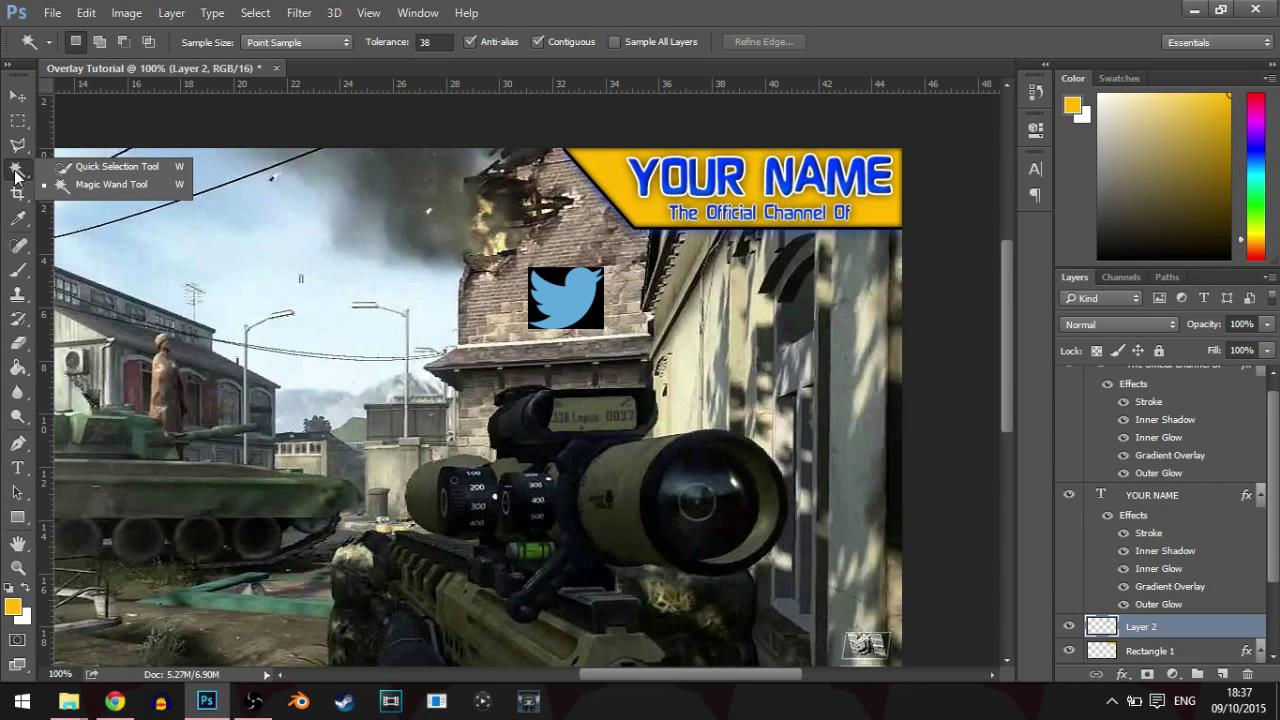
left_click(62, 181)
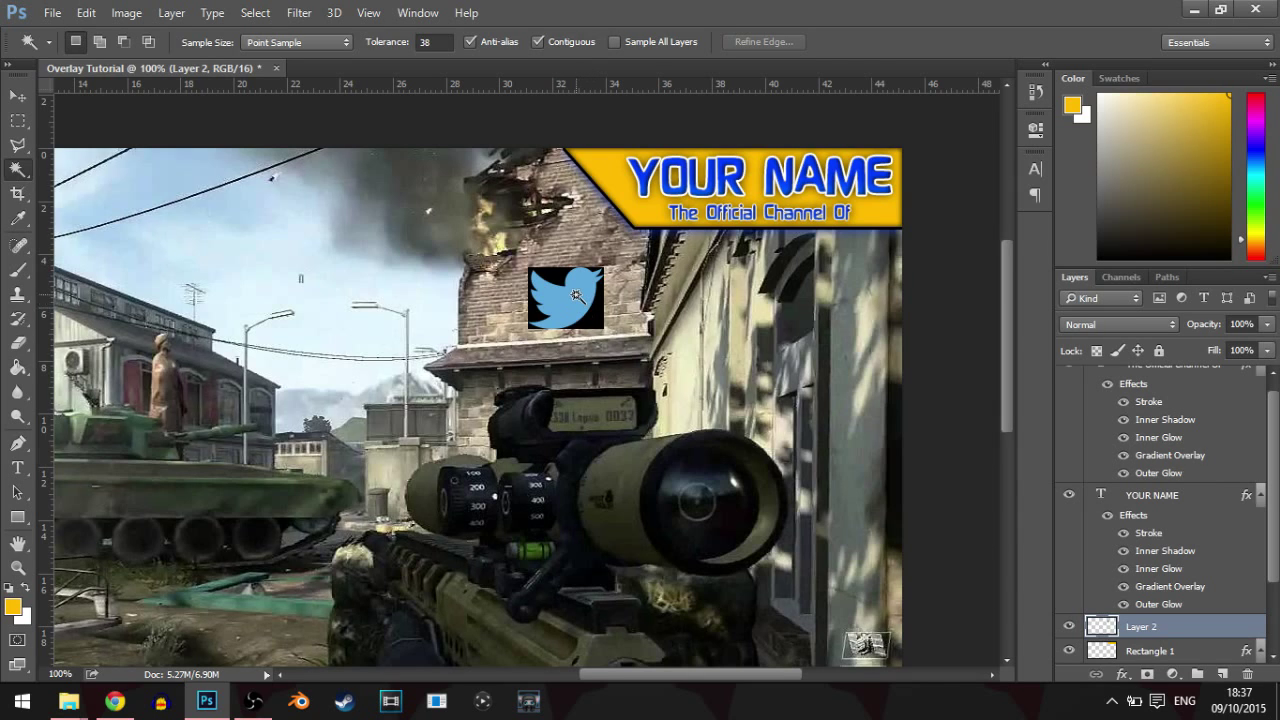
left_click(576, 293)
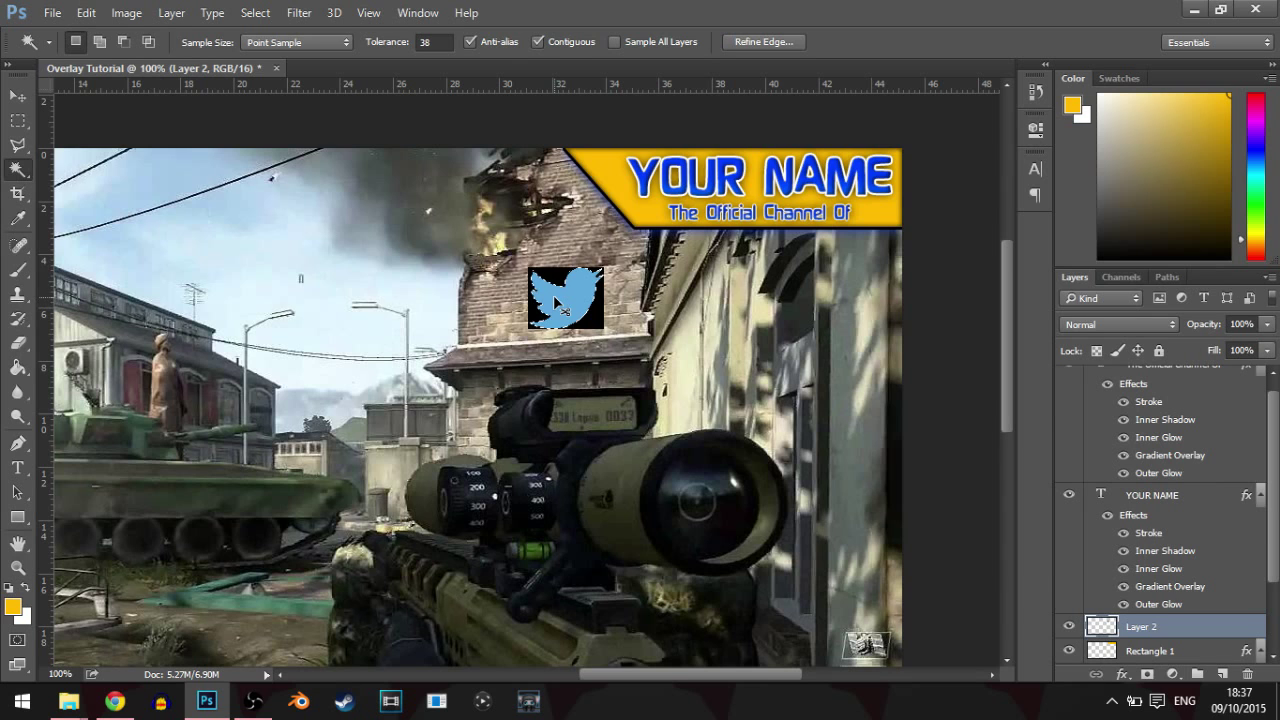
- Invert the bird selection, delete the black background around the Twitter logo and deselect
left_click(555, 298)
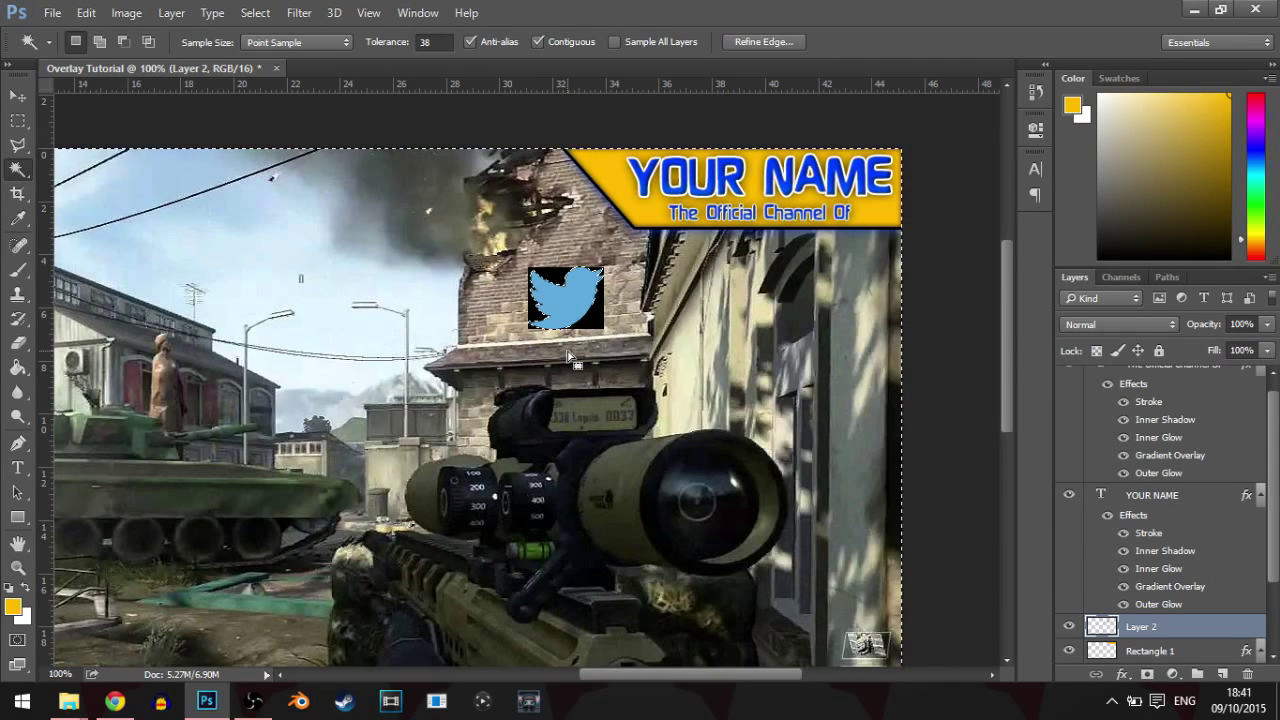
key("Delete")
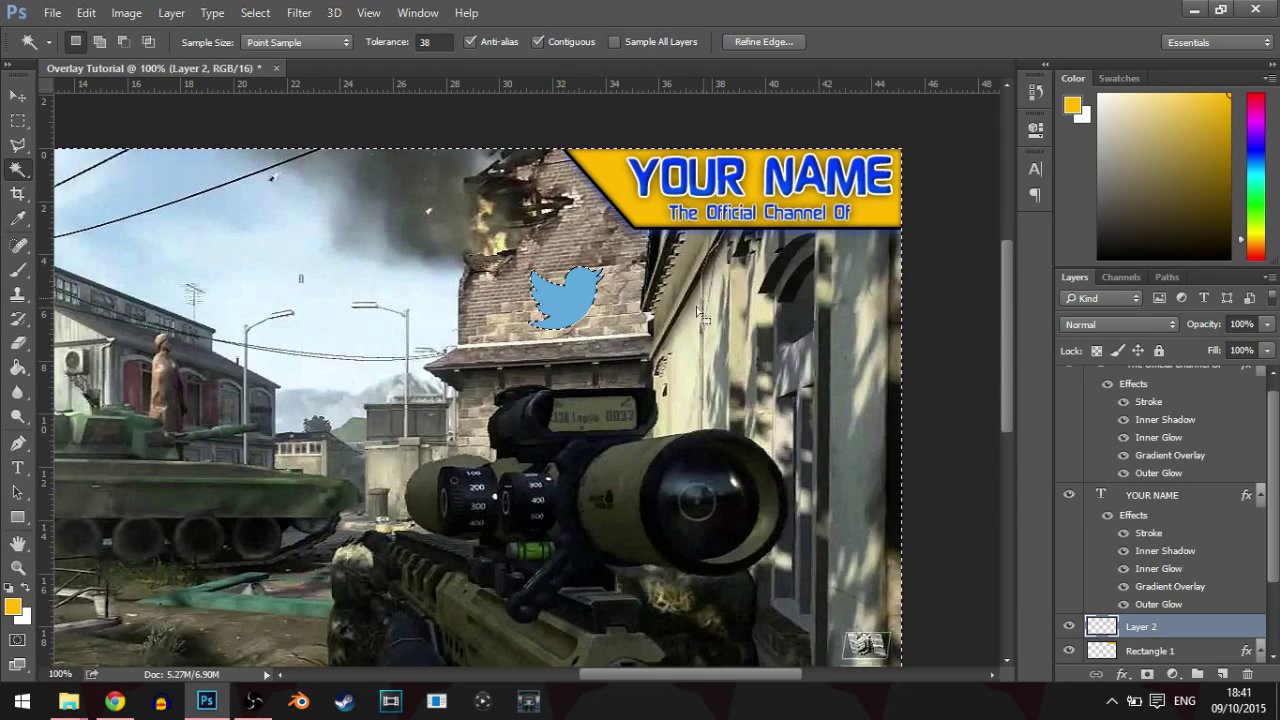
key("ctrl+d")
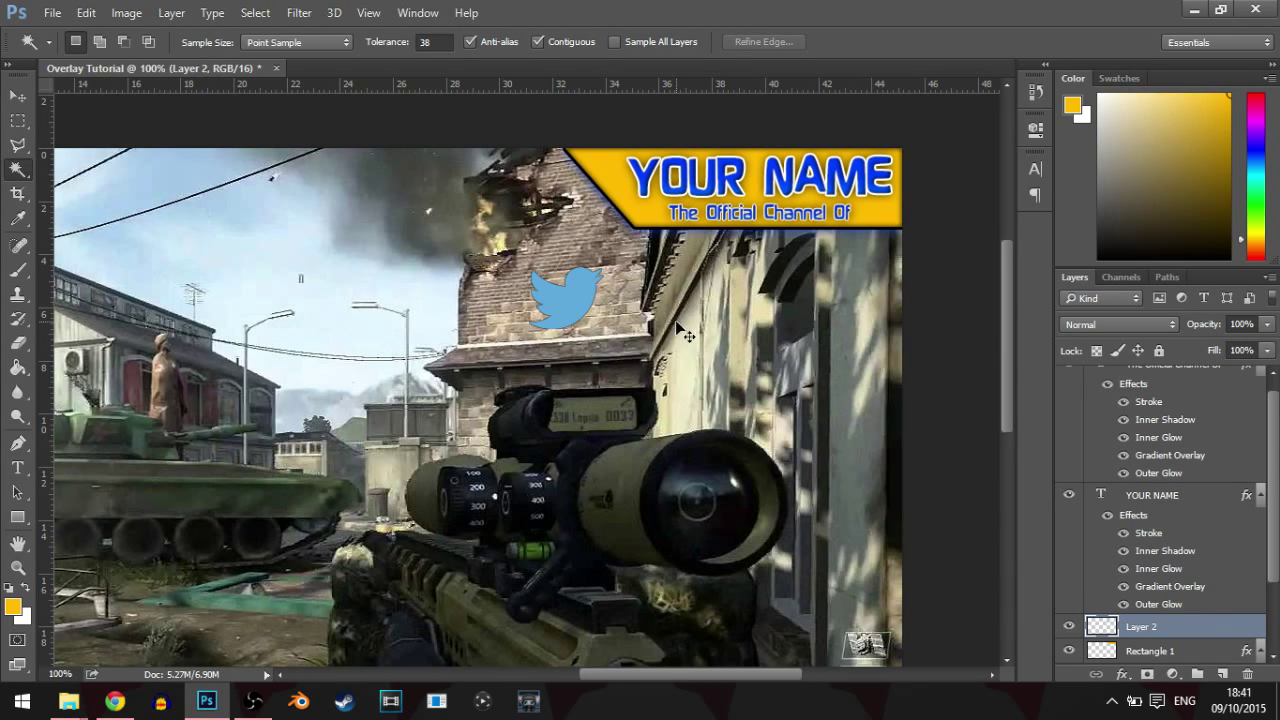
- Scale the Twitter bird down to about half its size with Free Transform and move it onto the dark smoke beside the burning building
key("ctrl+t")
left_click_drag(594, 289, 553, 169)
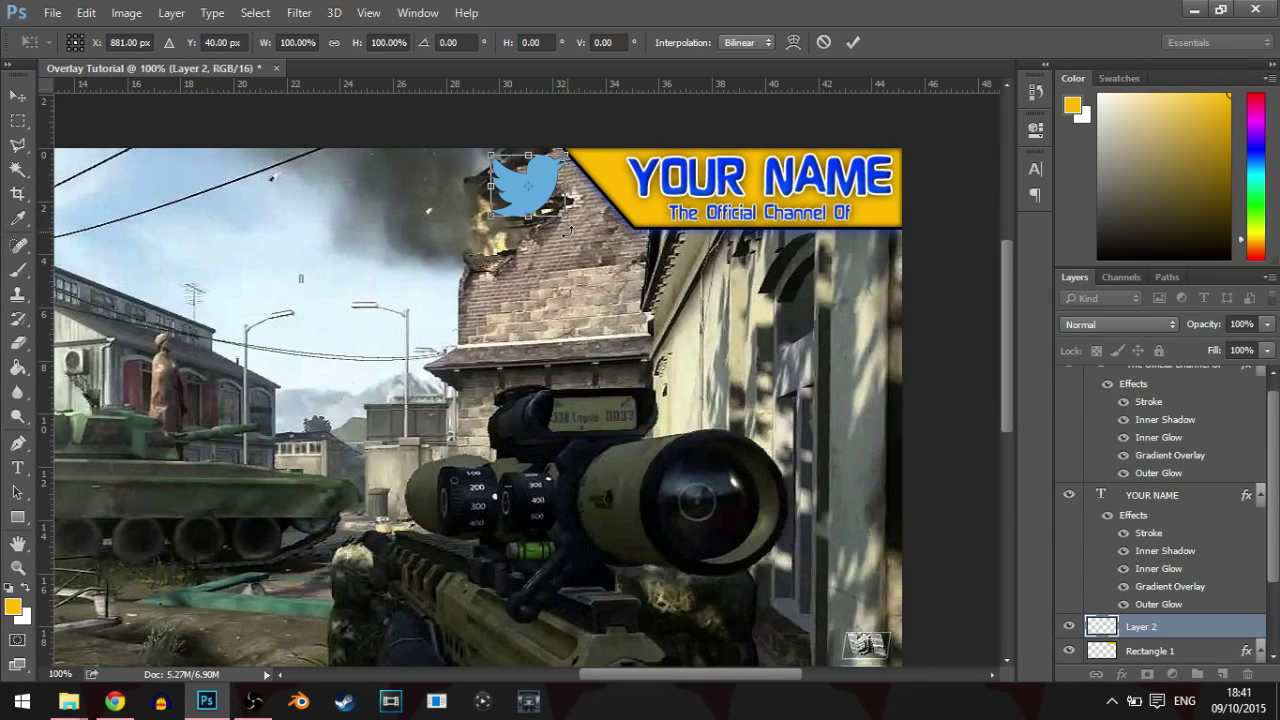
left_click_drag(568, 217, 529, 188)
key("Return")
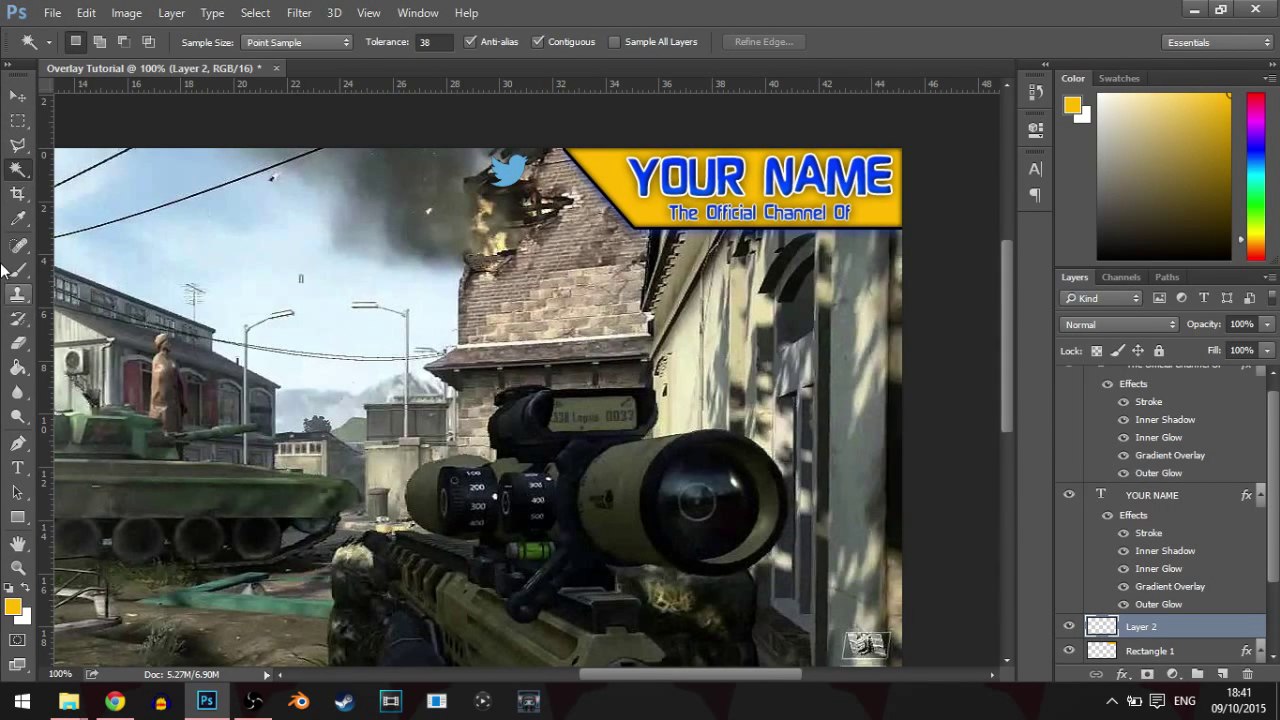
left_click(17, 96)
left_click_drag(530, 180, 430, 200)
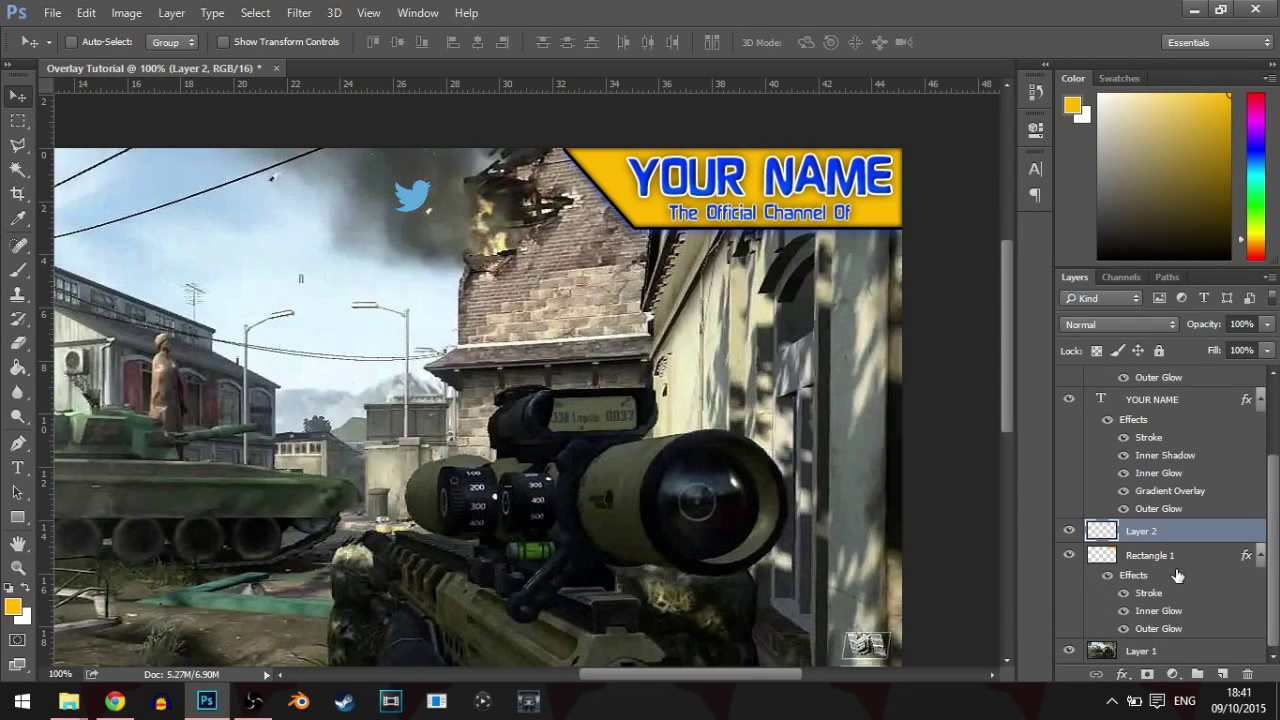
- Duplicate the yellow banner layer Rectangle 1 and shift the copy up and left along the top edge of the image
left_click(1161, 560)
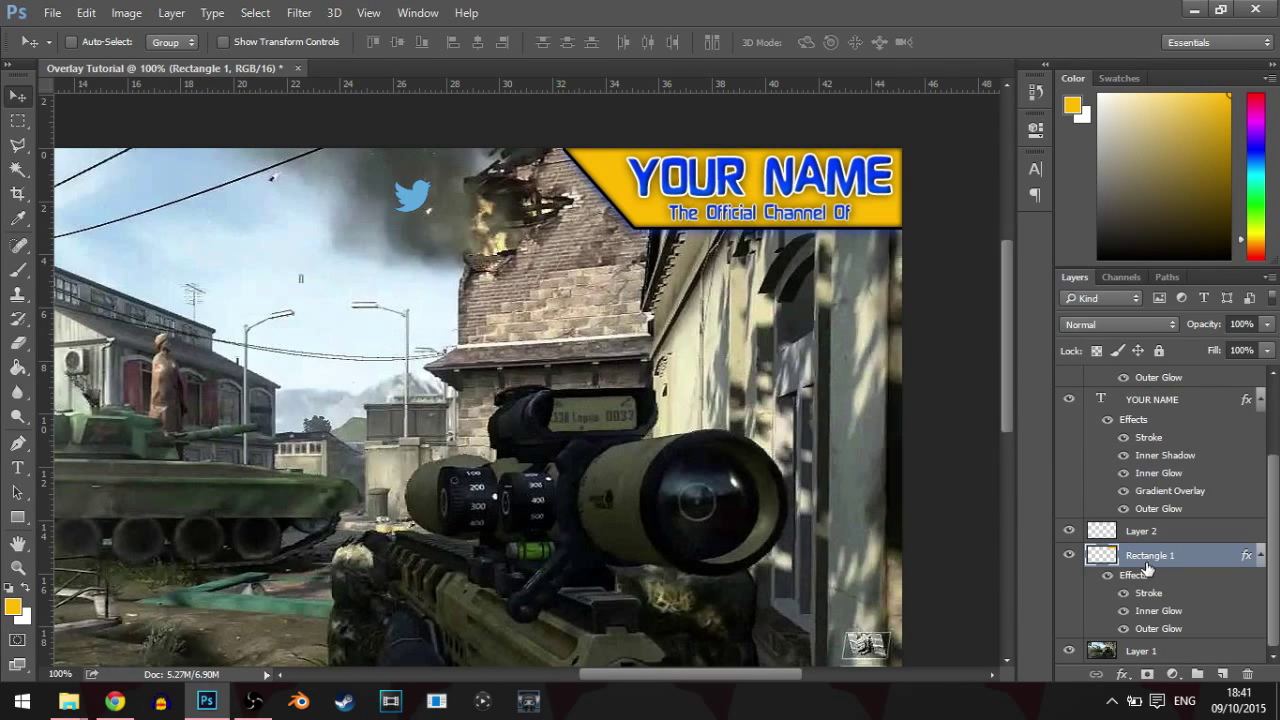
left_click_drag(692, 195, 680, 218)
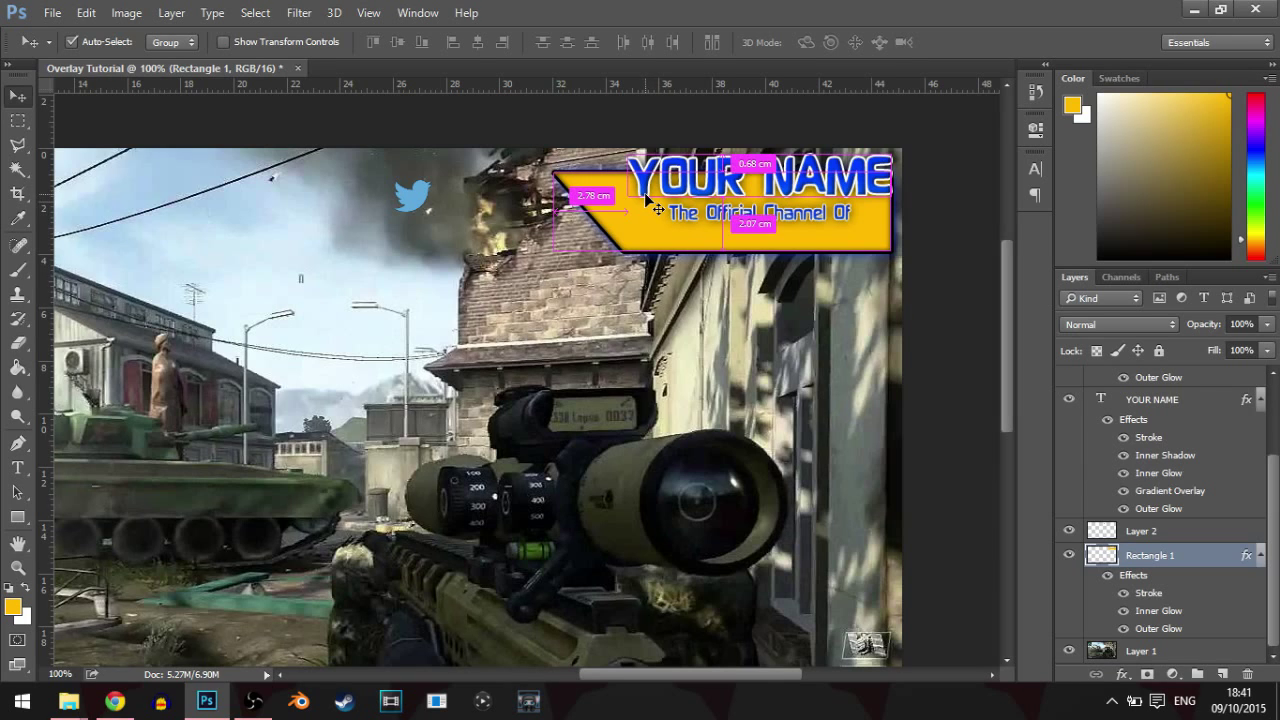
key("ctrl+z")
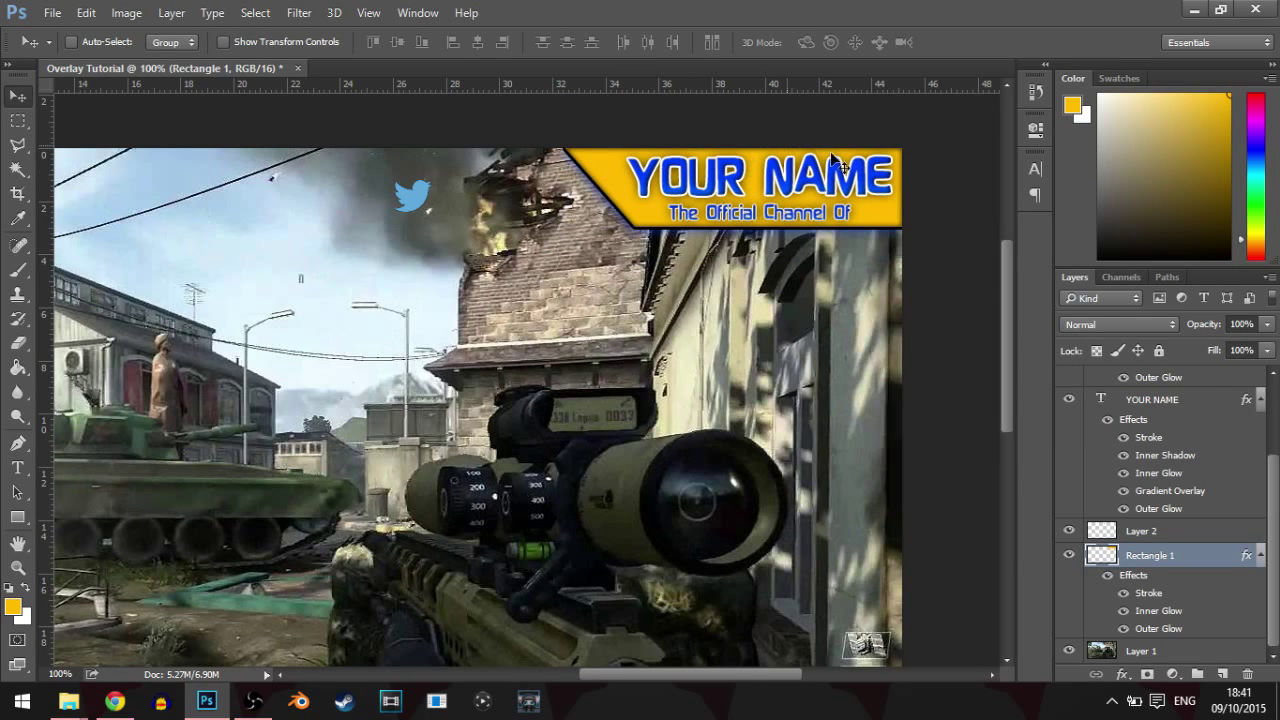
right_click(1165, 560)
left_click(878, 183)
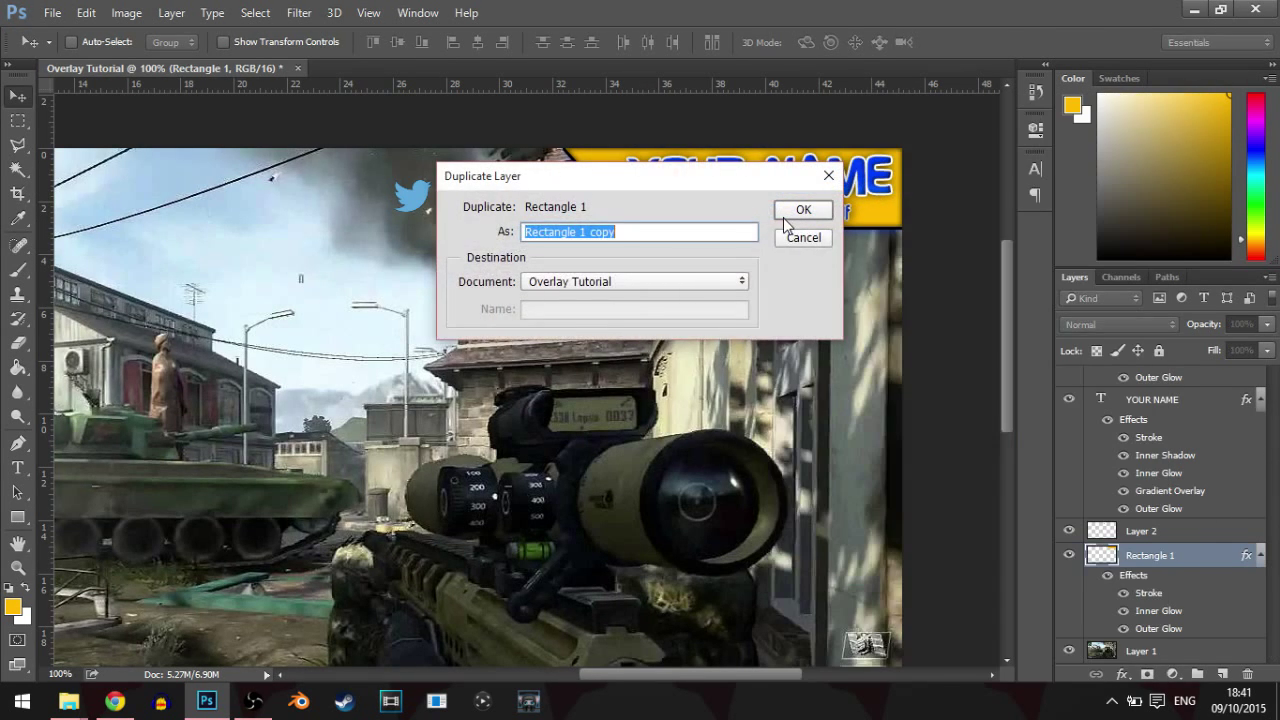
left_click(801, 212)
left_click_drag(803, 200, 627, 217)
mouse_move(699, 191)
left_mouse_down()
mouse_move(860, 227)
mouse_move(737, 160)
mouse_move(705, 190)
mouse_move(680, 190)
mouse_move(714, 183)
left_mouse_up()
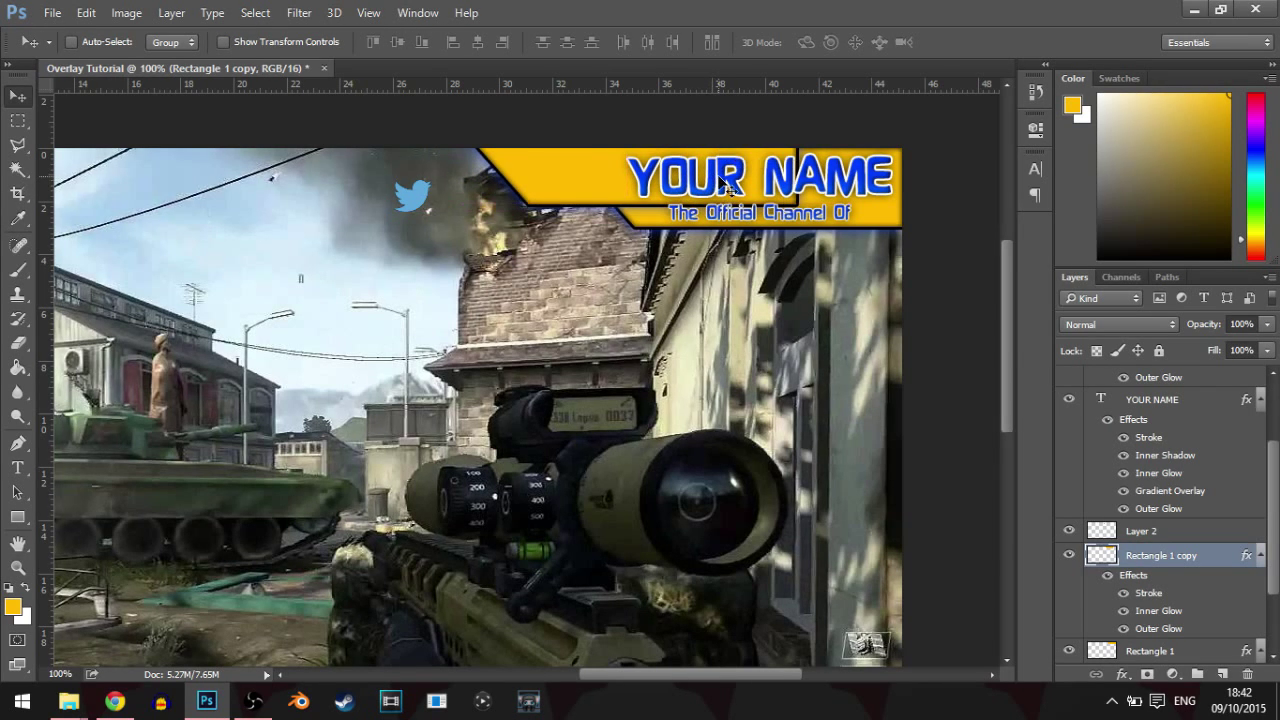
- Place the banner copy beneath Rectangle 1 in the layer order and slide it left so it extends from behind the main banner
scroll(1265, 608, "down", 3)
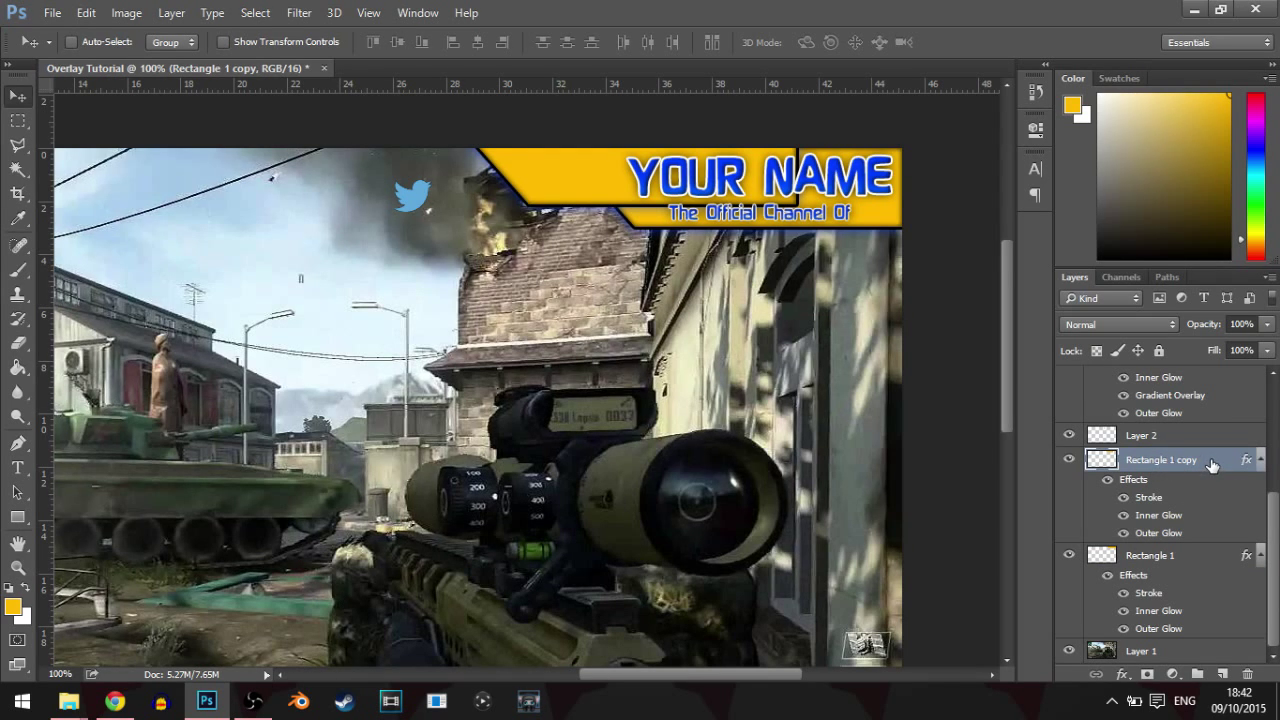
left_click_drag(1219, 466, 1197, 614)
left_click_drag(723, 239, 680, 238)
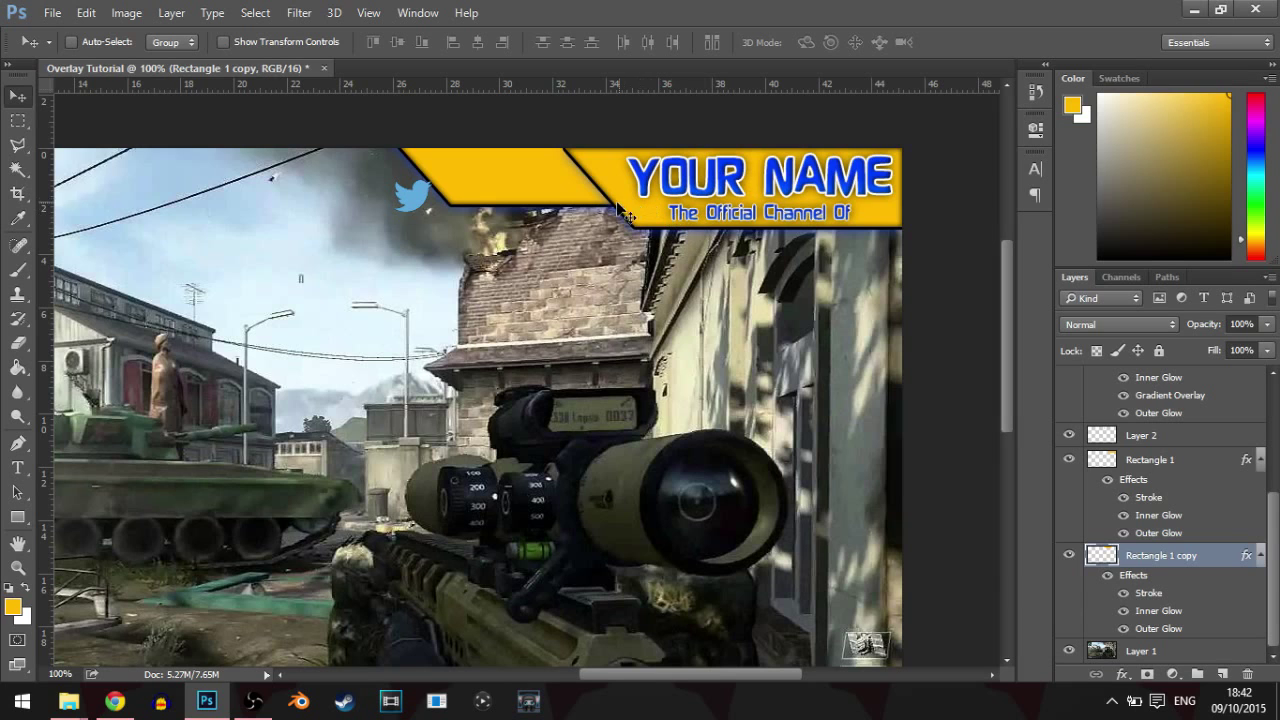
scroll(1210, 543, "up", 5)
scroll(600, 290, "up", 1)
left_click_drag(688, 249, 642, 238)
- Move the Twitter bird on Layer 2 onto the left end of the smaller yellow banner
scroll(1213, 489, "up", 5)
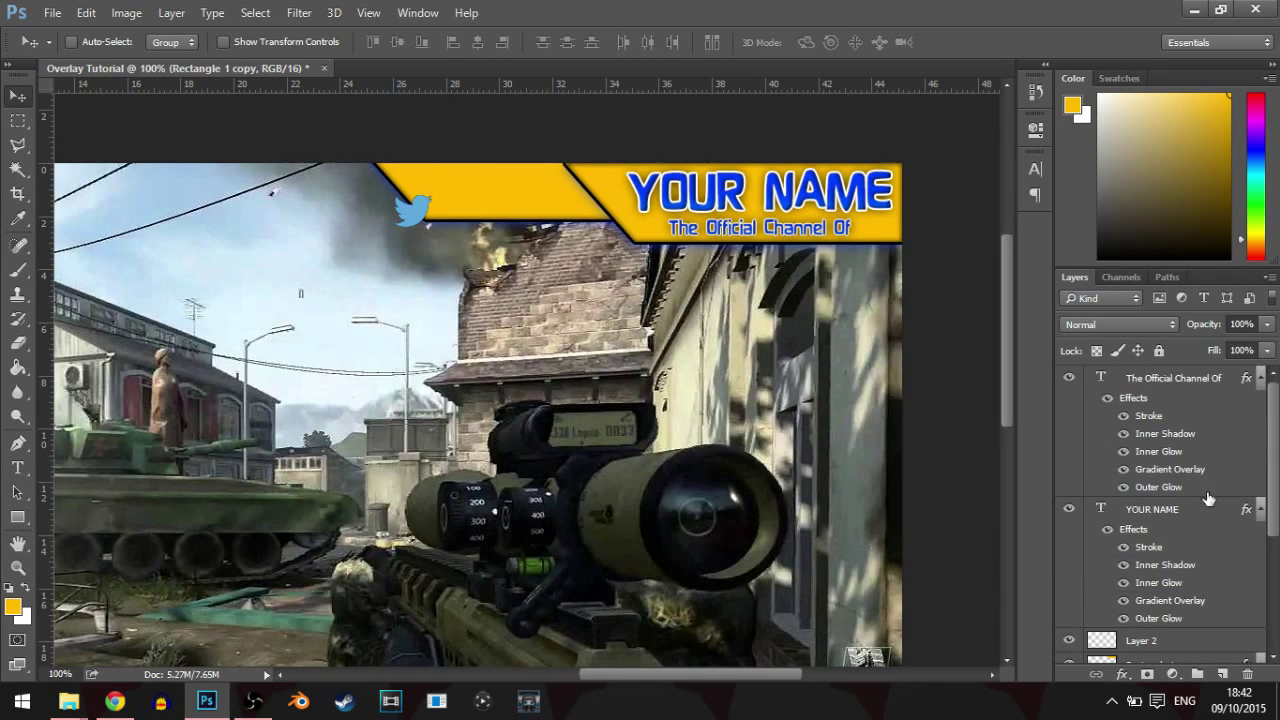
scroll(1200, 568, "down", 3)
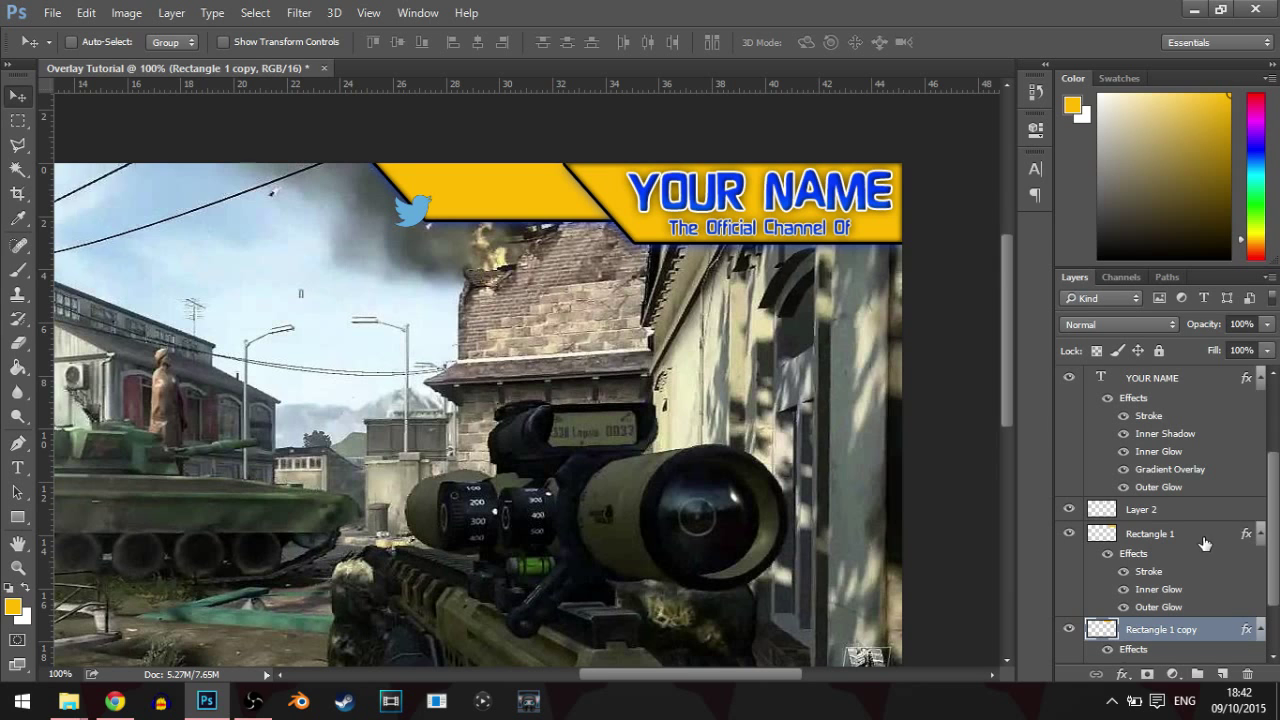
left_click(1158, 512)
left_click_drag(525, 316, 555, 297)
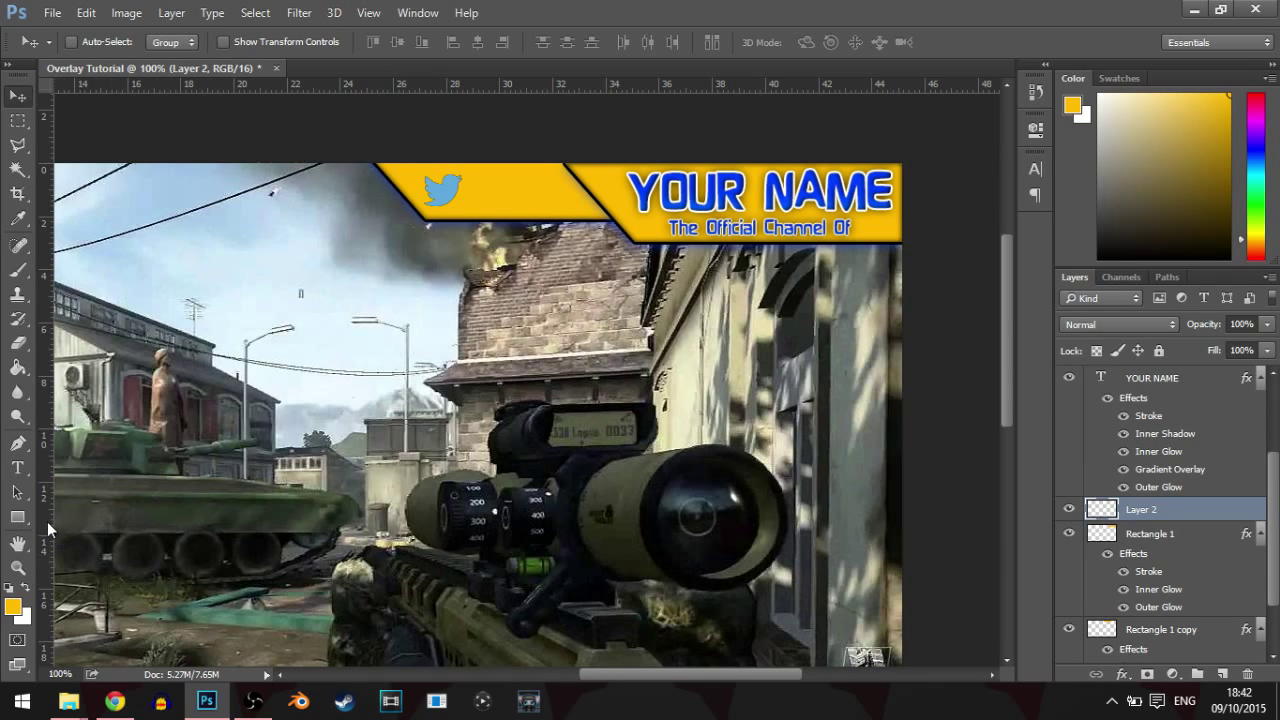
key("p")
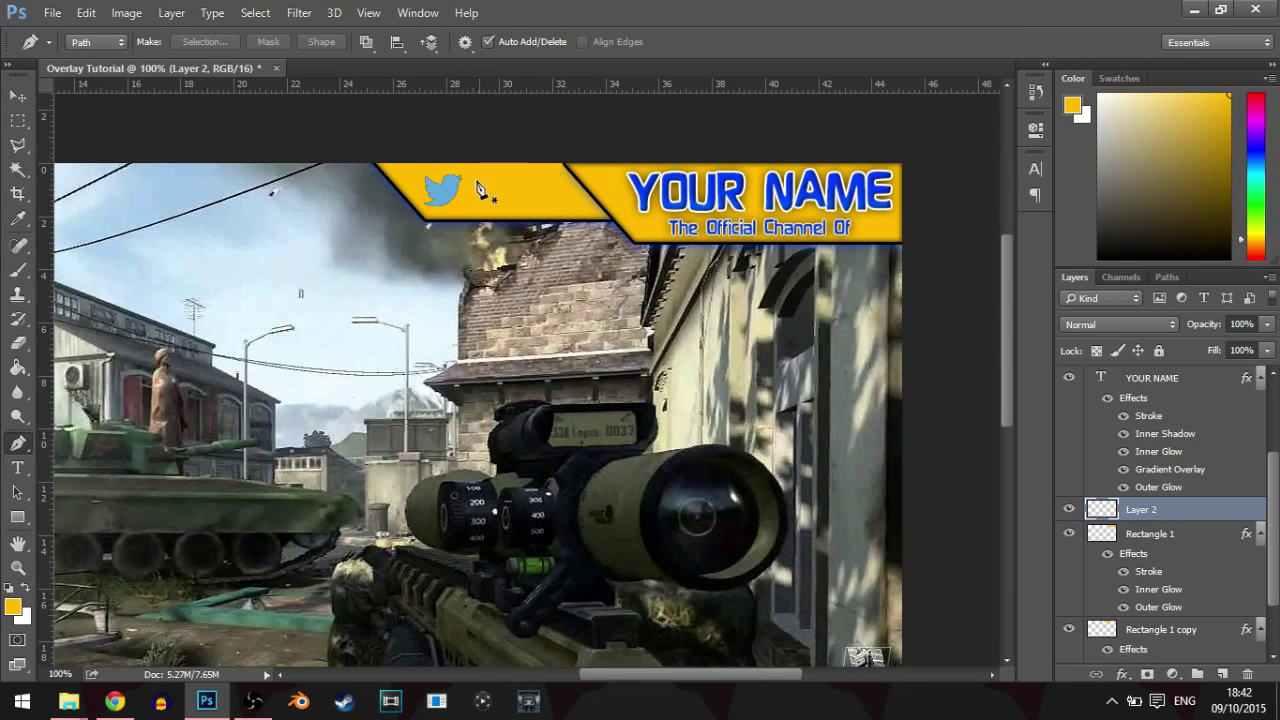
left_click(19, 467)
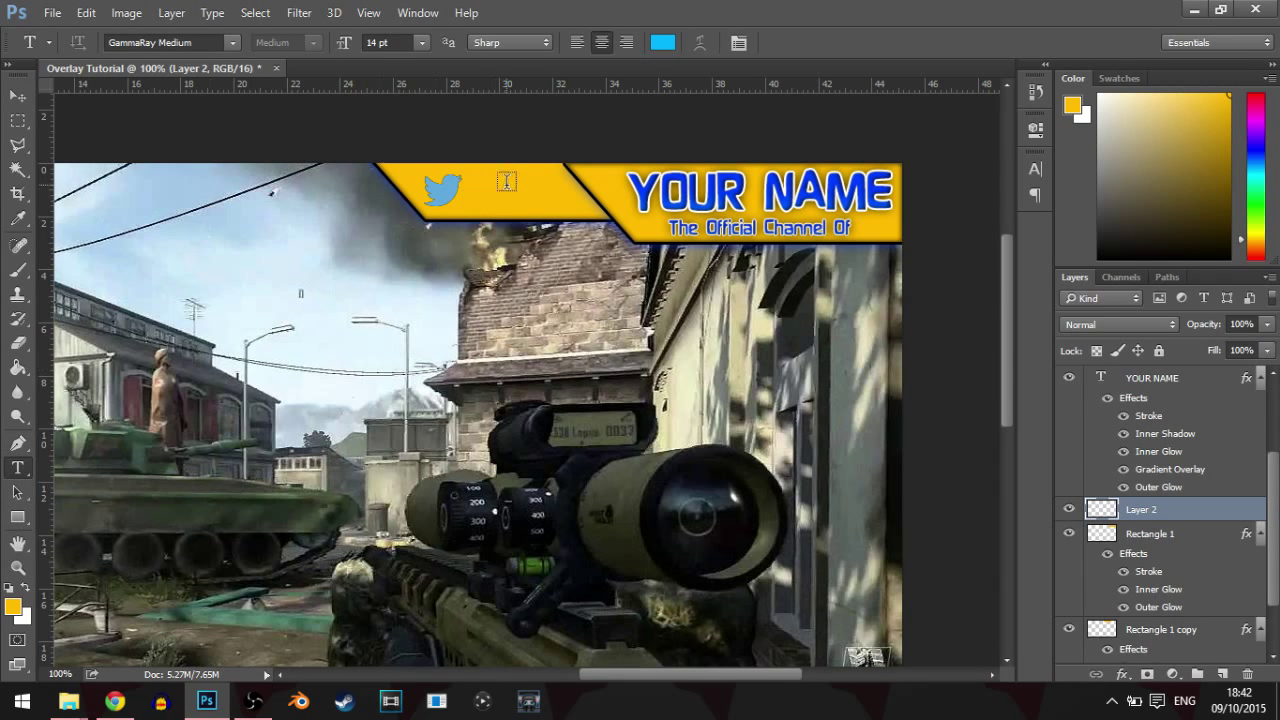
left_click(476, 195)
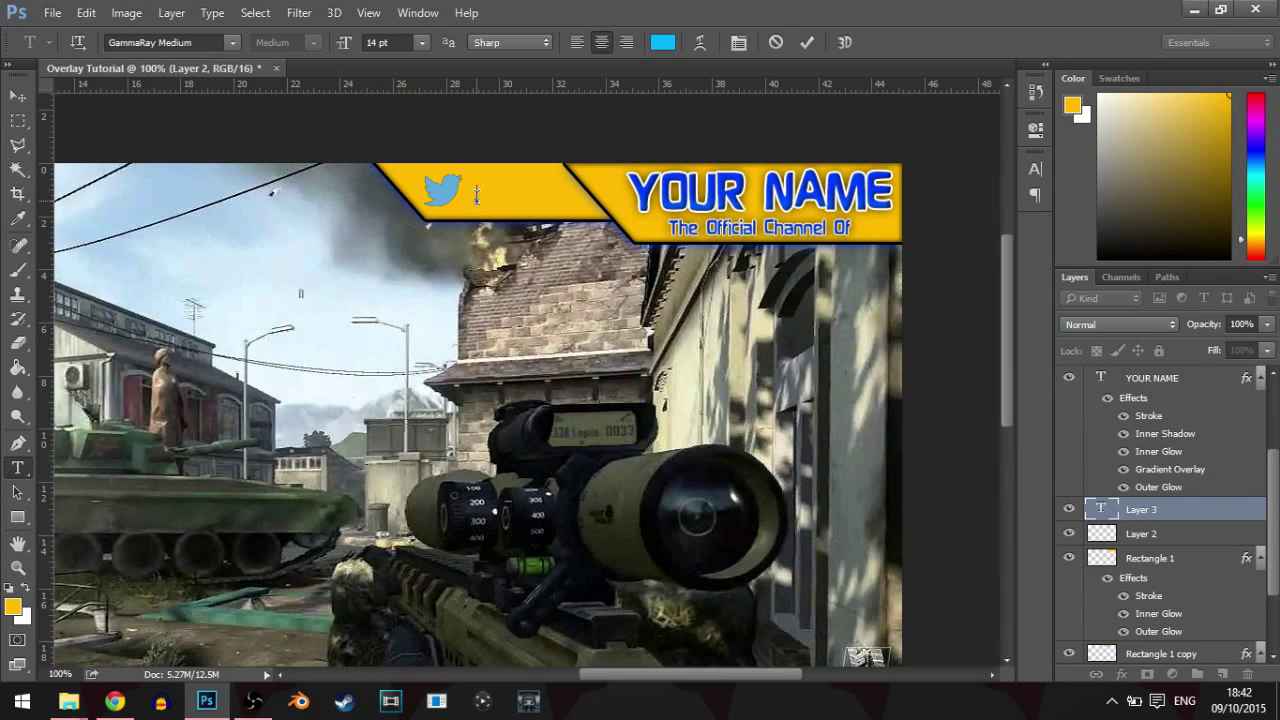
type("@YOUR NAME")
left_click_drag(541, 190, 414, 193)
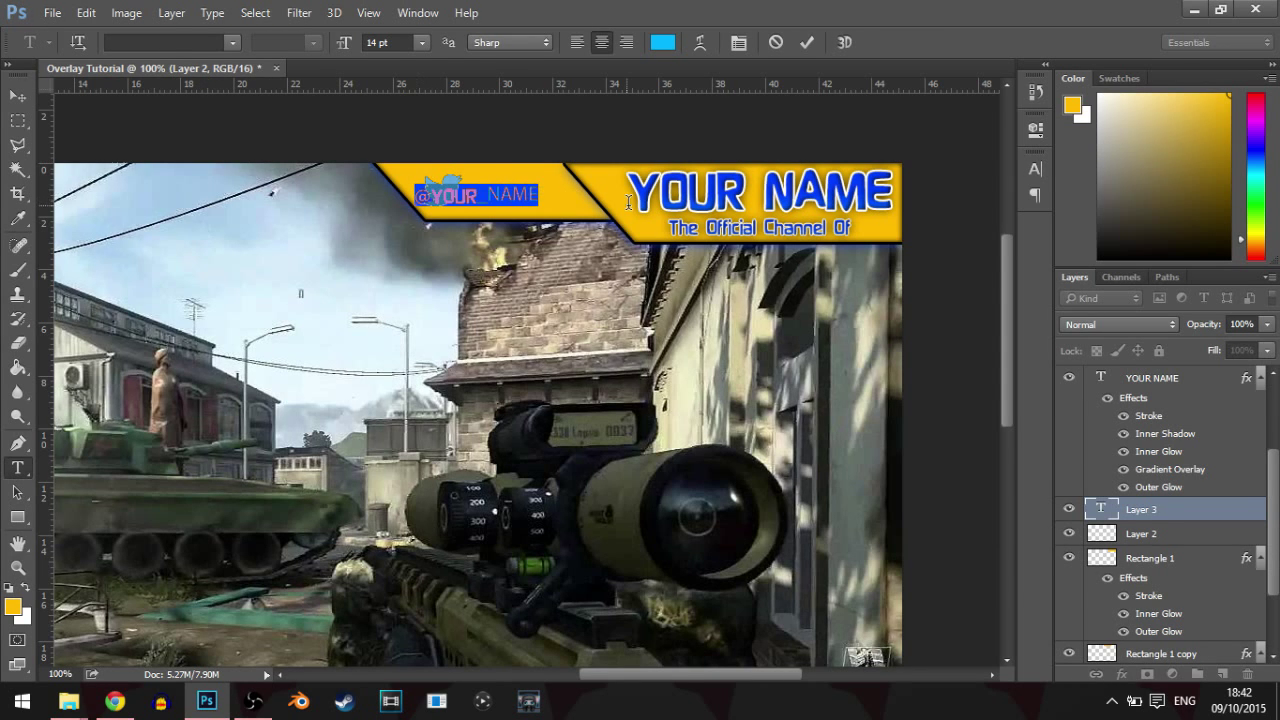
left_click(192, 43)
type("ama")
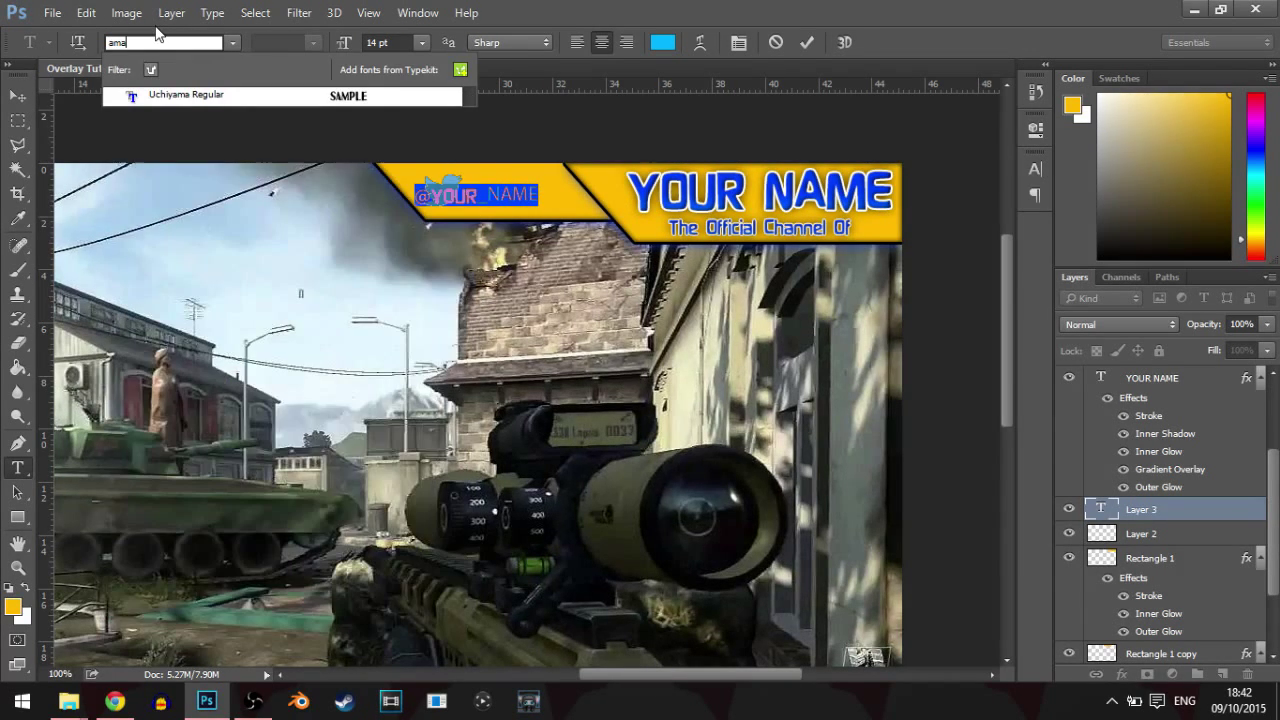
key("BackSpace")
key("BackSpace")
key("BackSpace")
type("gamma")
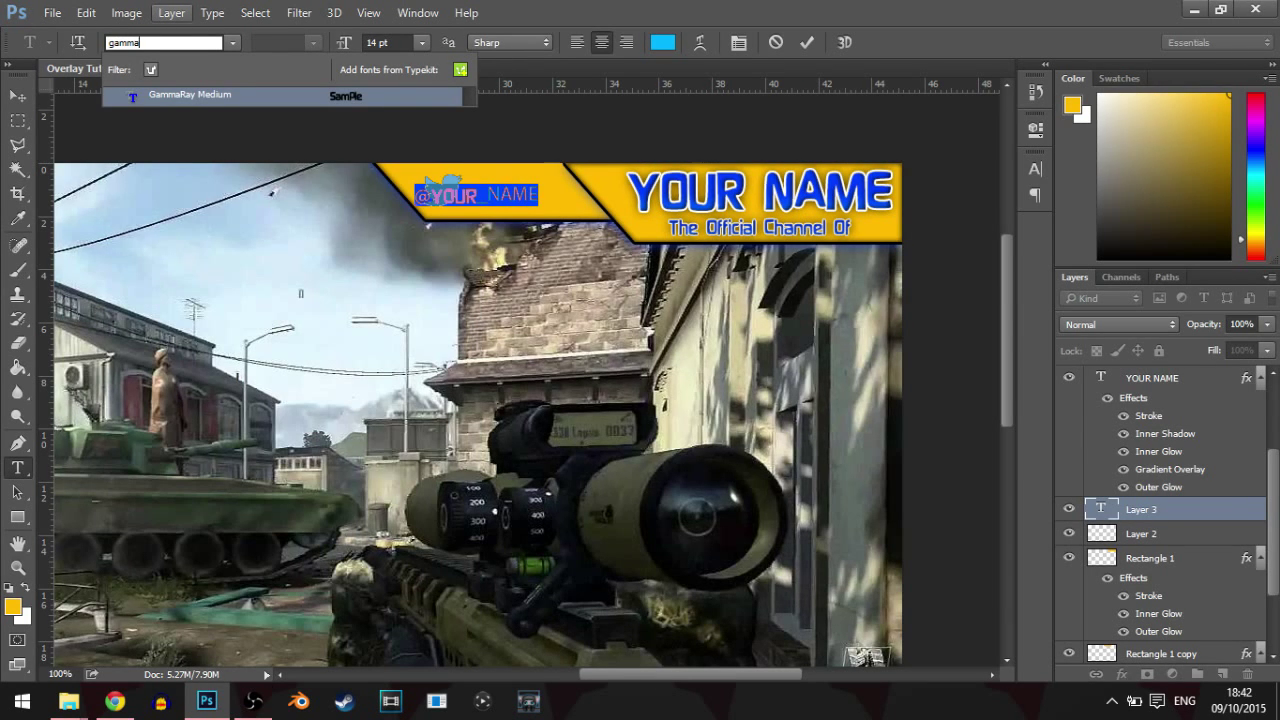
left_click(201, 93)
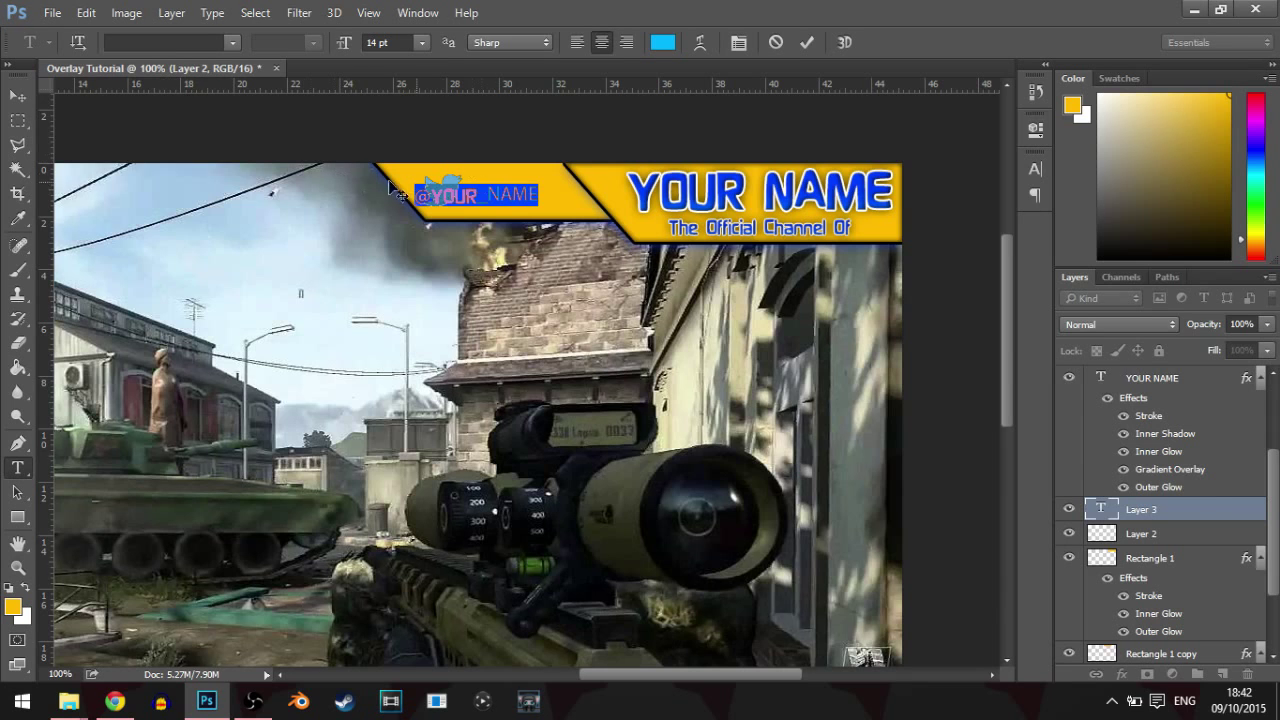
left_click(17, 96)
left_click_drag(490, 173, 485, 264)
left_click_drag(485, 264, 302, 242)
left_click(18, 468)
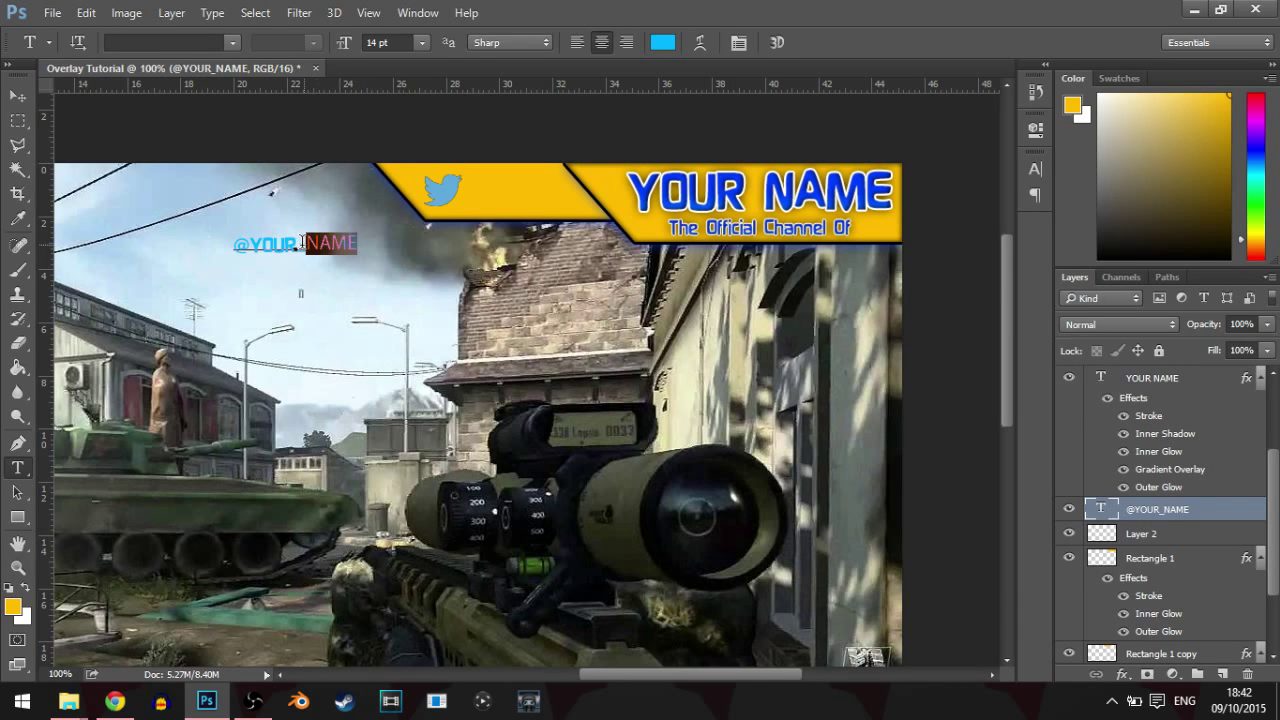
key("BackSpace")
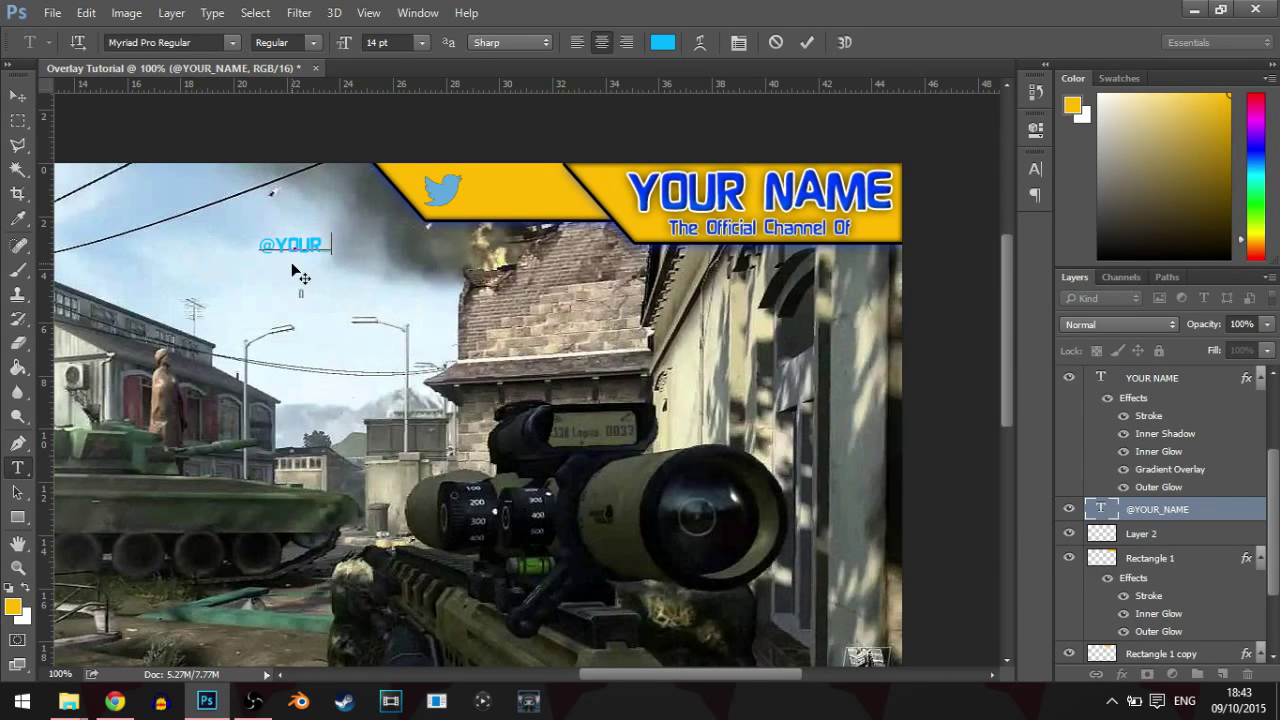
type("NAME")
- Set the R_NAME part of the handle to GammaRay Medium and move the text back onto the smaller banner beside the bird
left_click_drag(358, 240, 298, 242)
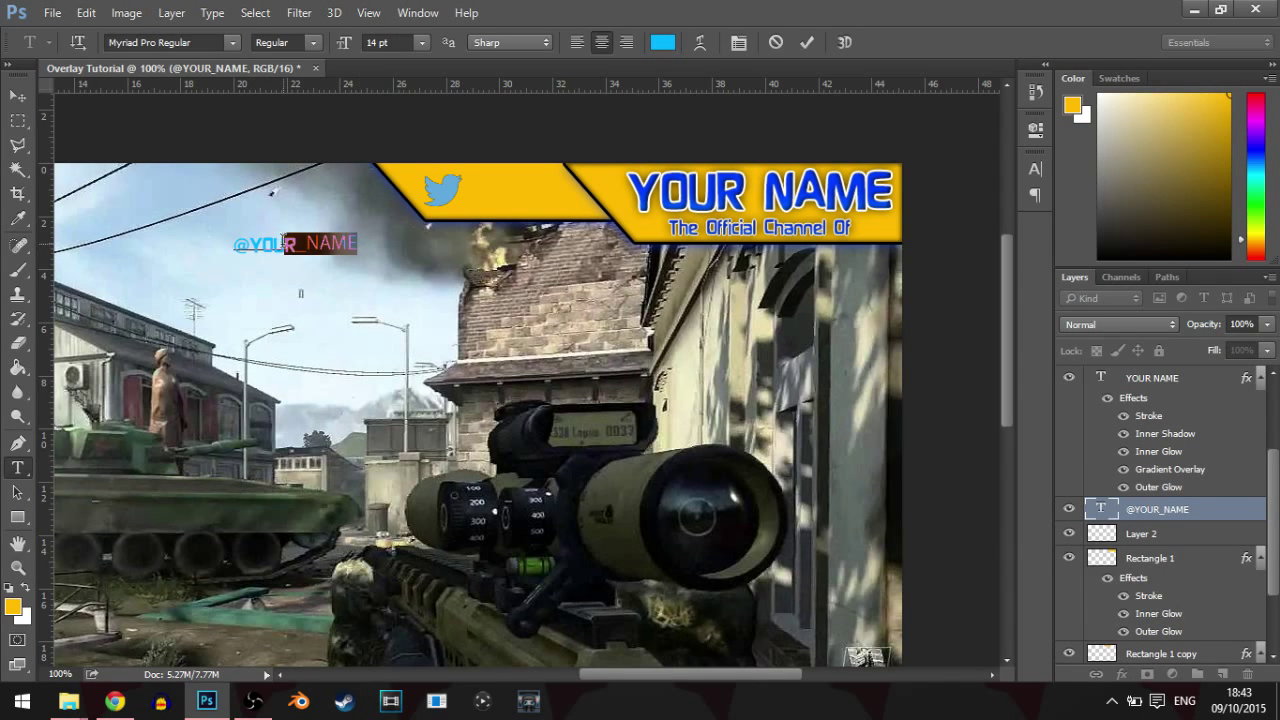
left_click(228, 45)
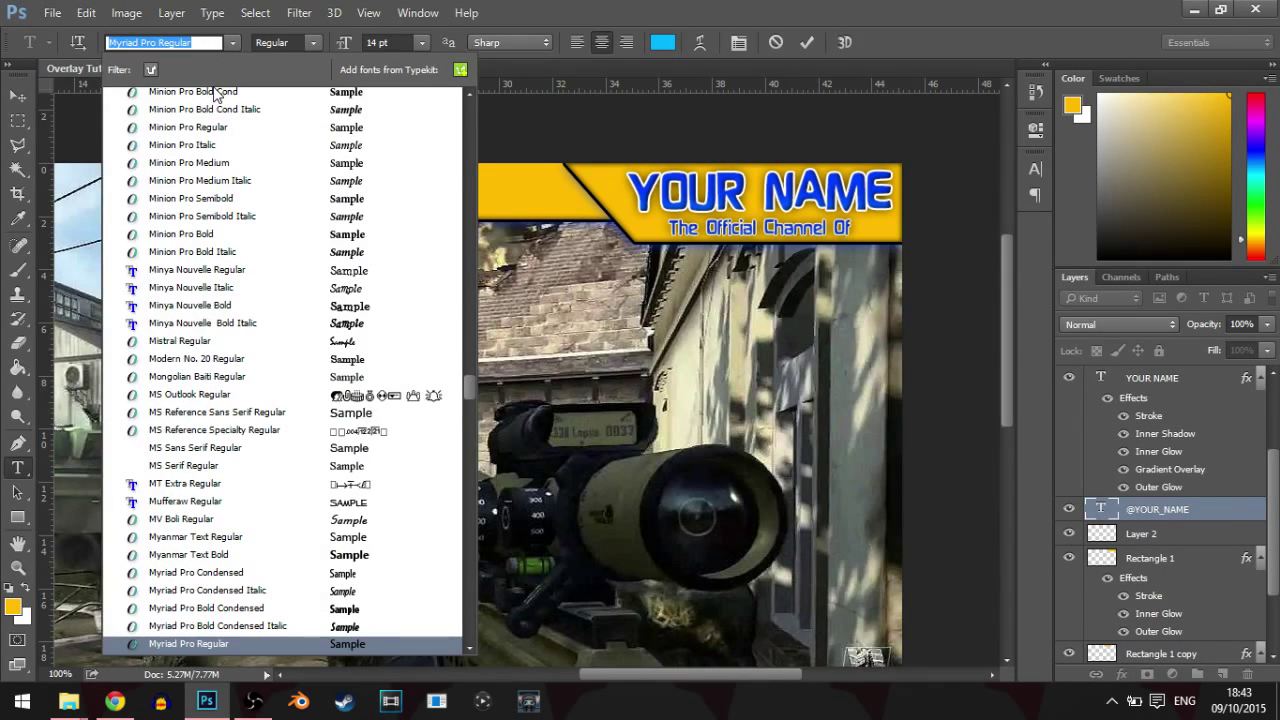
type("ga")
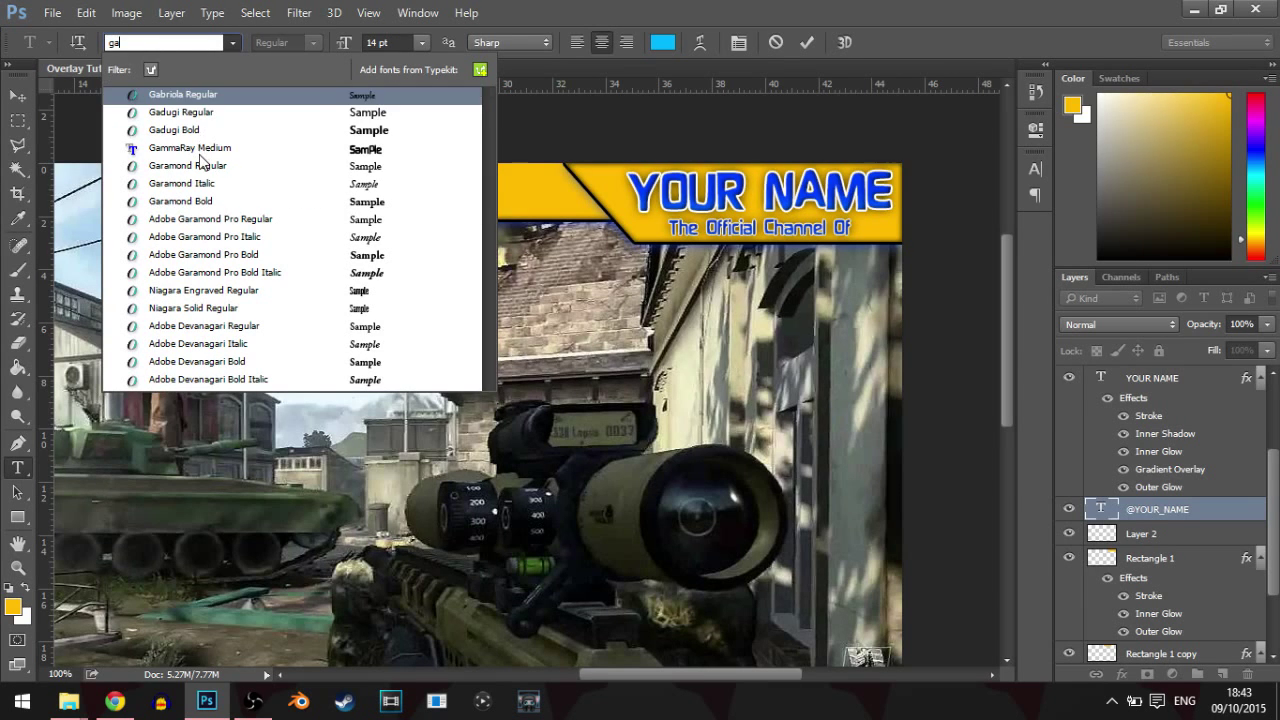
left_click(195, 147)
left_click(17, 95)
left_click_drag(241, 192, 460, 155)
- Try to apply GammaRay Medium to all characters of the handle again, including the underscore
left_click(17, 467)
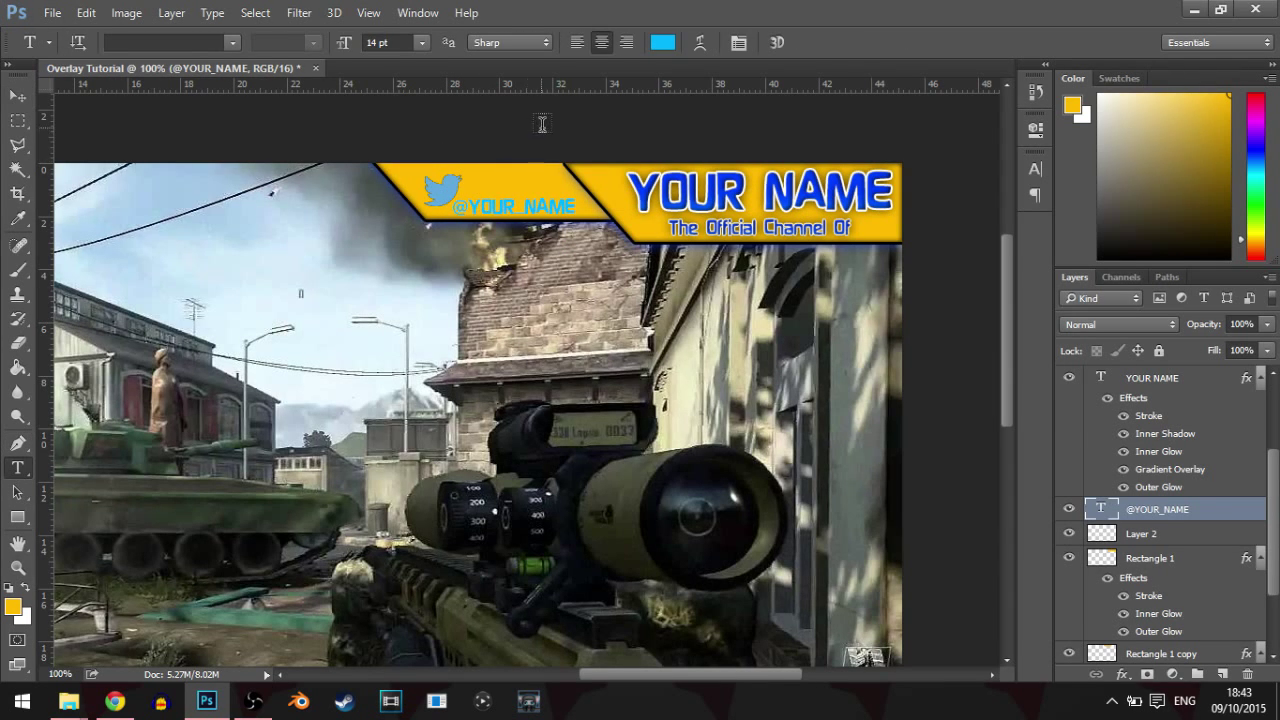
left_click_drag(453, 207, 576, 207)
left_click(210, 42)
type("gam")
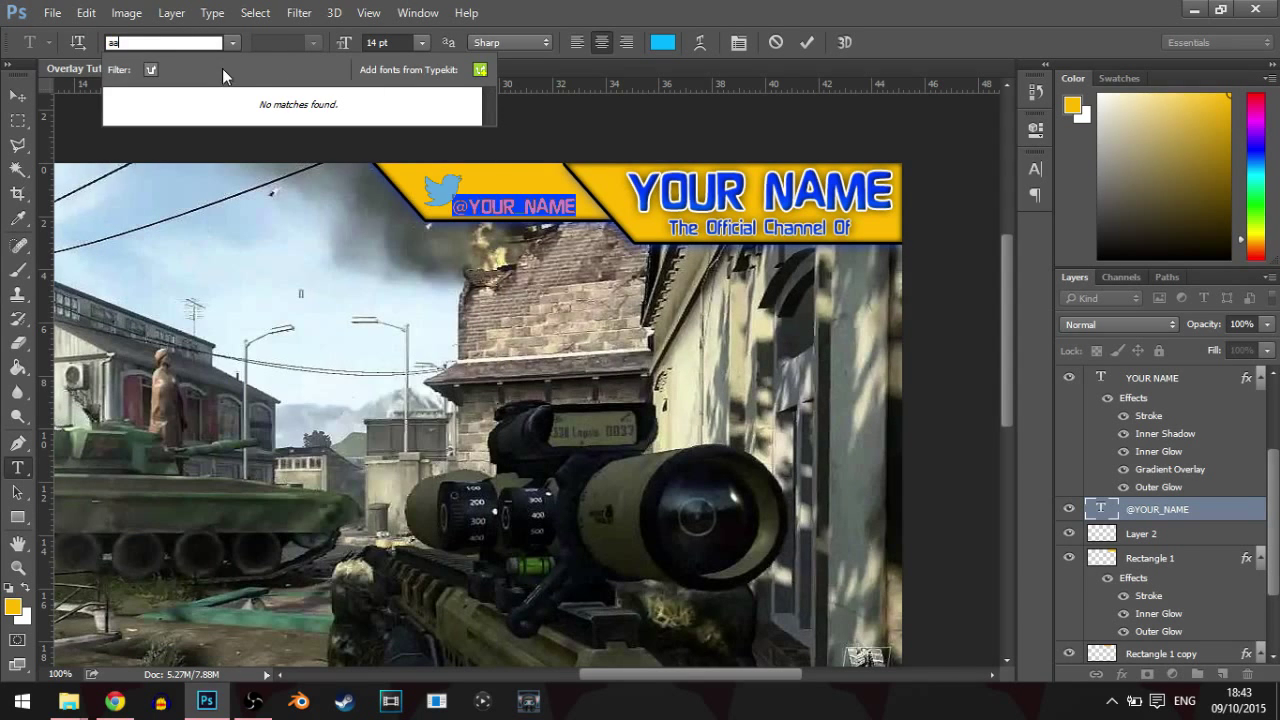
key("BackSpace")
key("BackSpace")
key("BackSpace")
type("gamm")
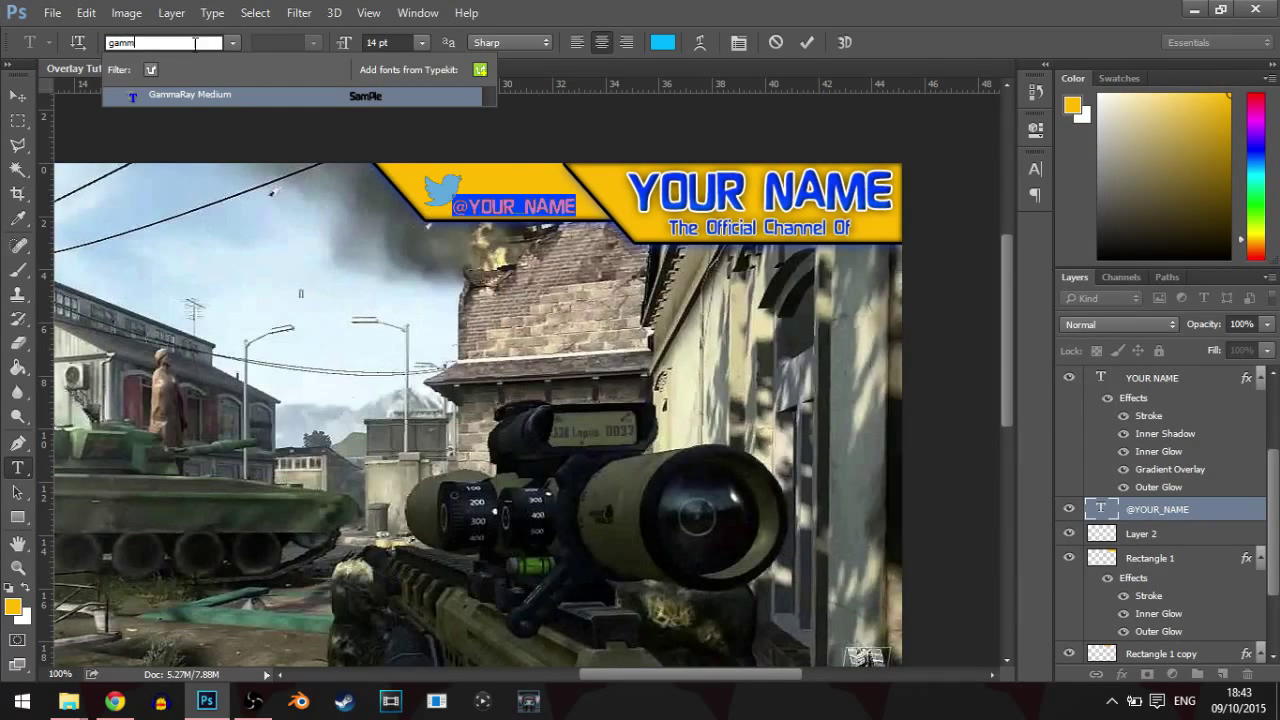
left_click(221, 99)
left_click(211, 48)
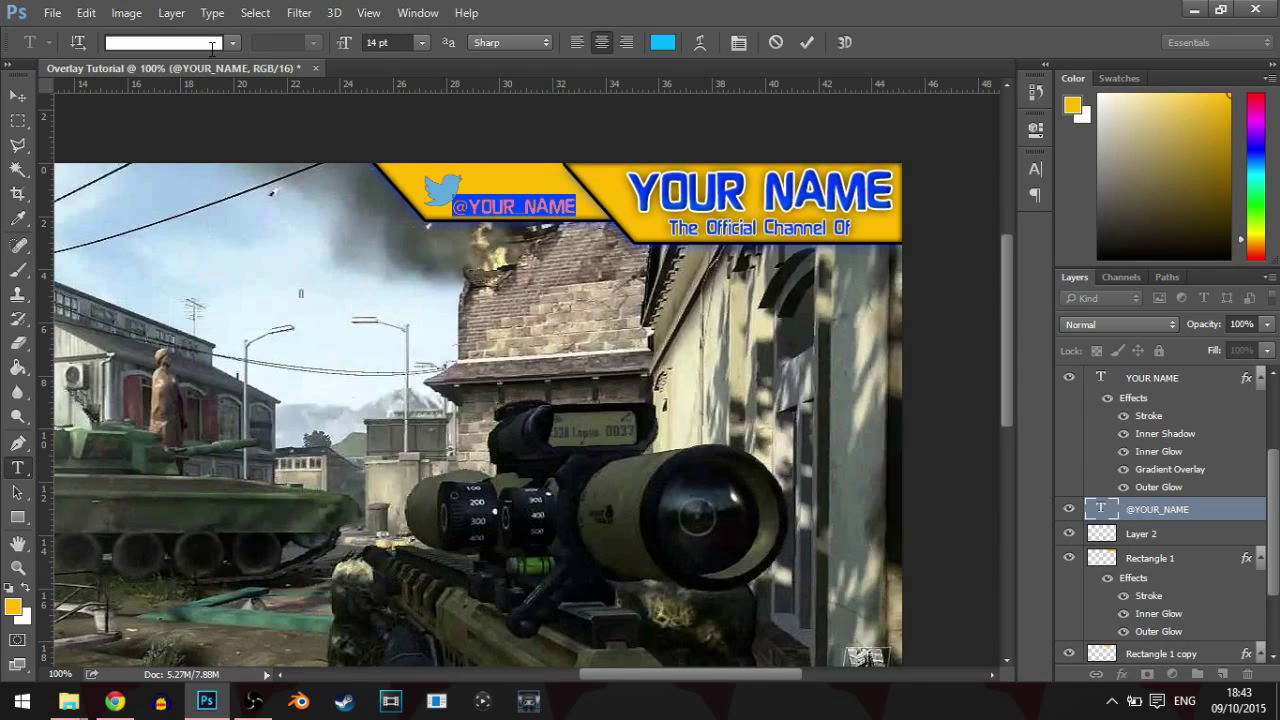
type("gamm")
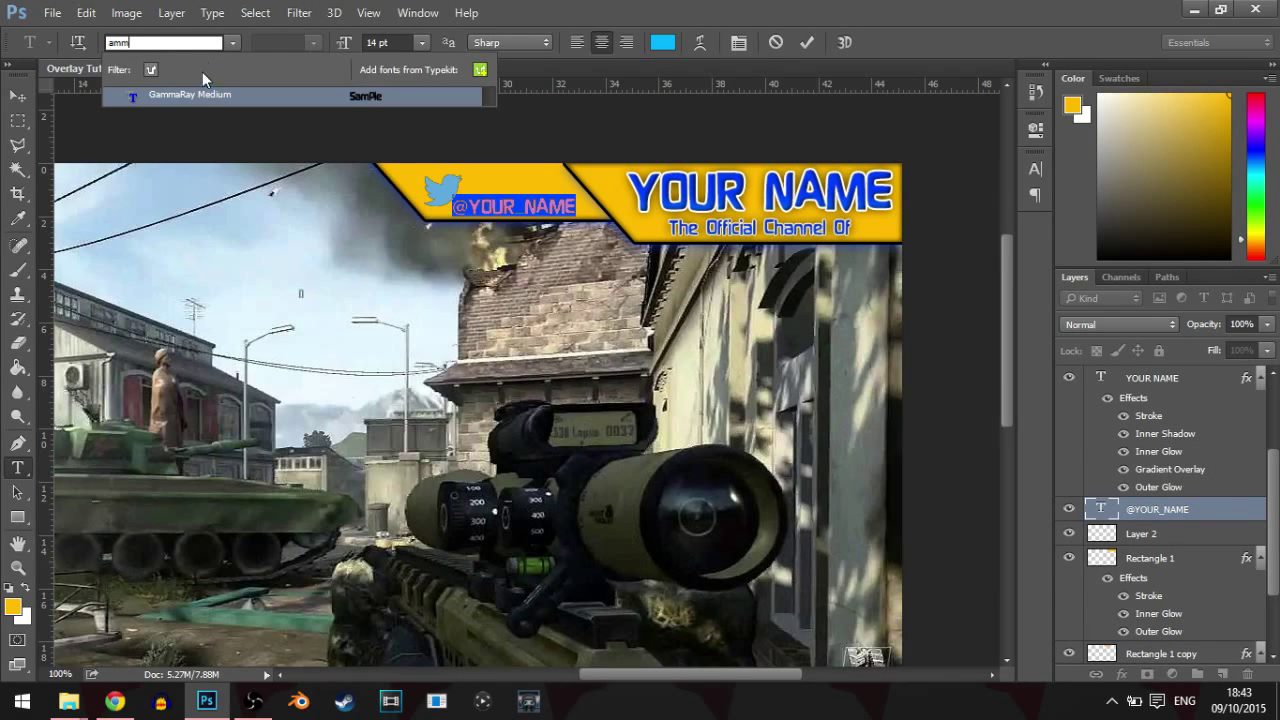
left_click(202, 93)
left_click(522, 207)
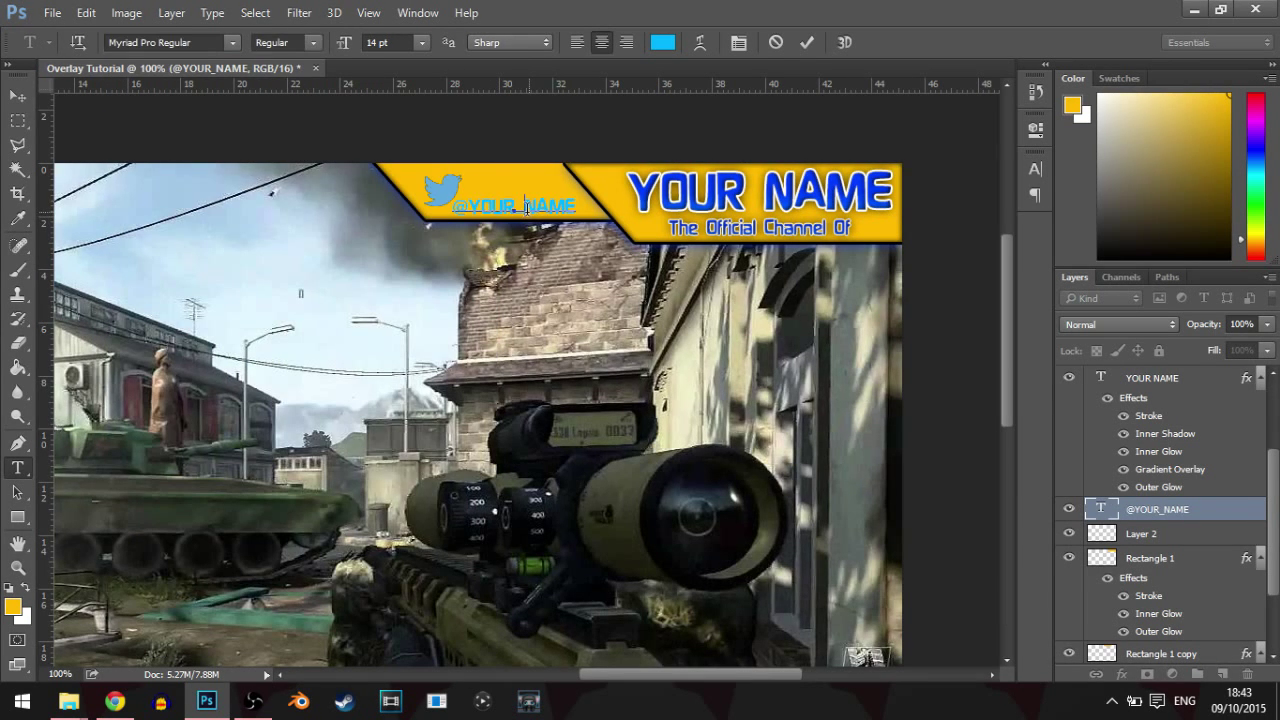
key("BackSpace")
left_click(17, 95)
left_click_drag(617, 219, 624, 203)
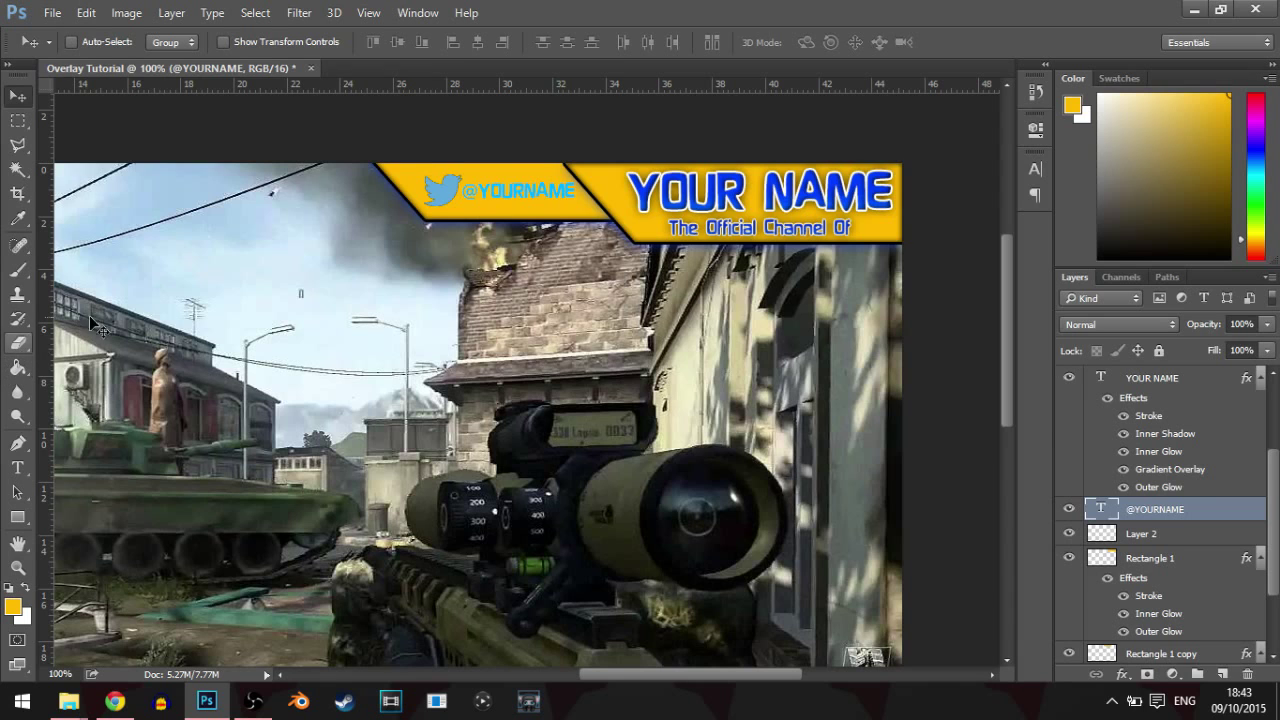
left_click_drag(657, 217, 655, 216)
key("ctrl+t")
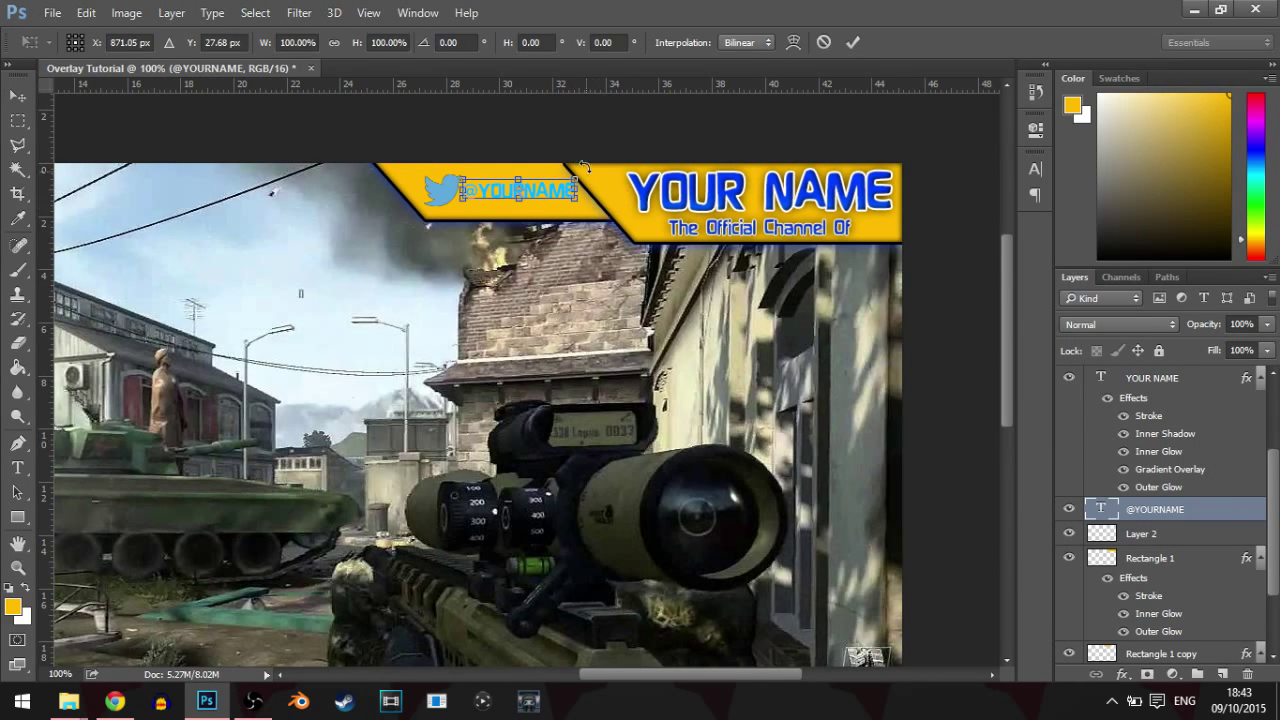
key("Return")
left_click(18, 467)
left_click_drag(463, 190, 577, 191)
left_click(421, 42)
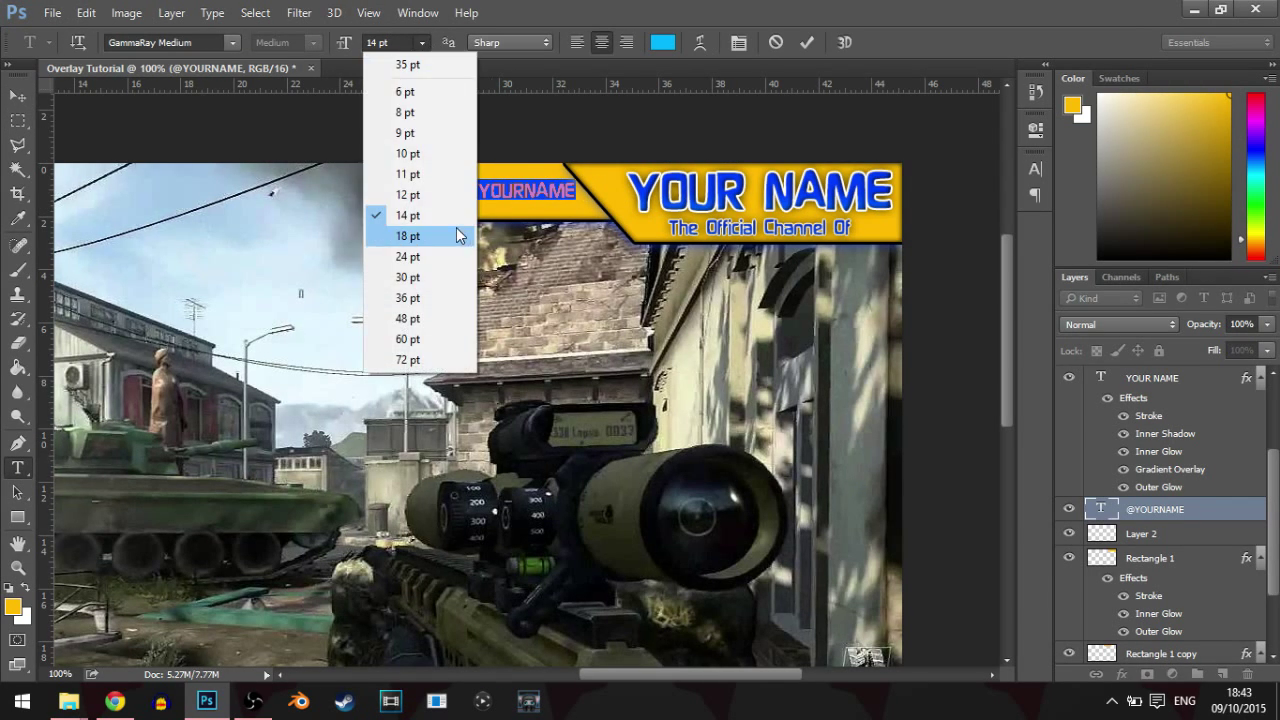
left_click(430, 197)
left_click(18, 96)
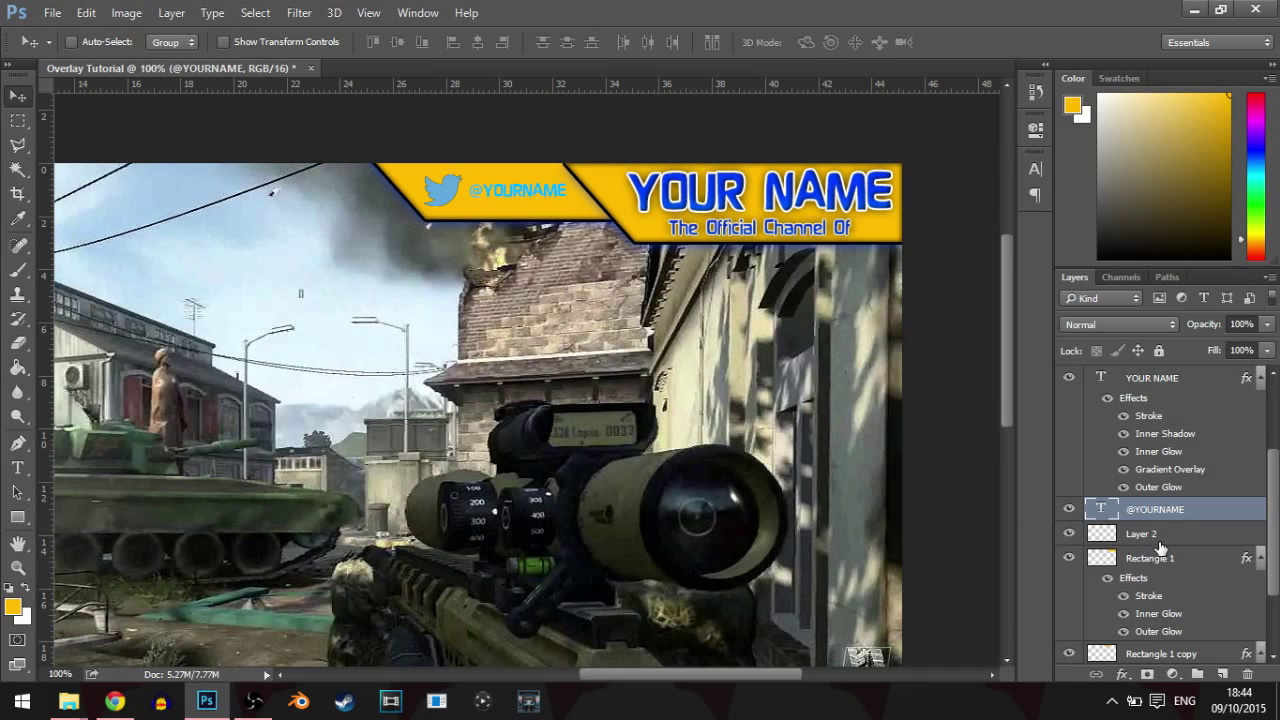
left_click(1158, 536)
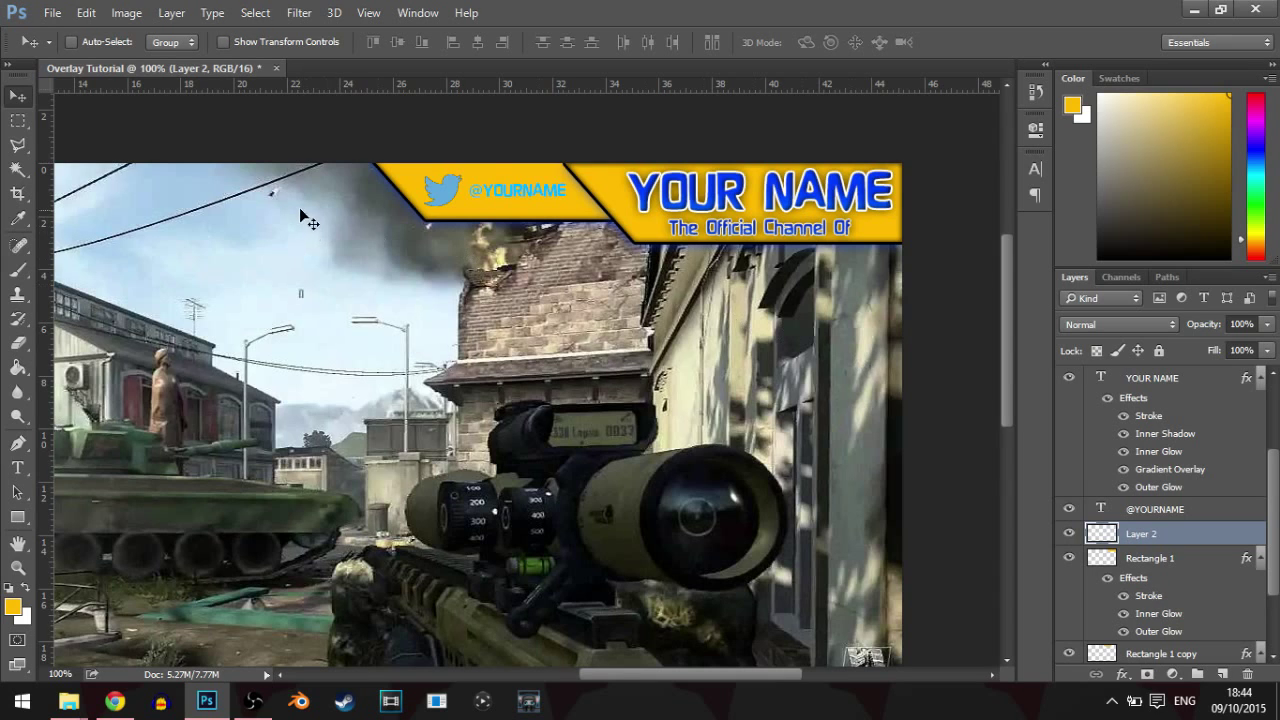
key("ctrl+t")
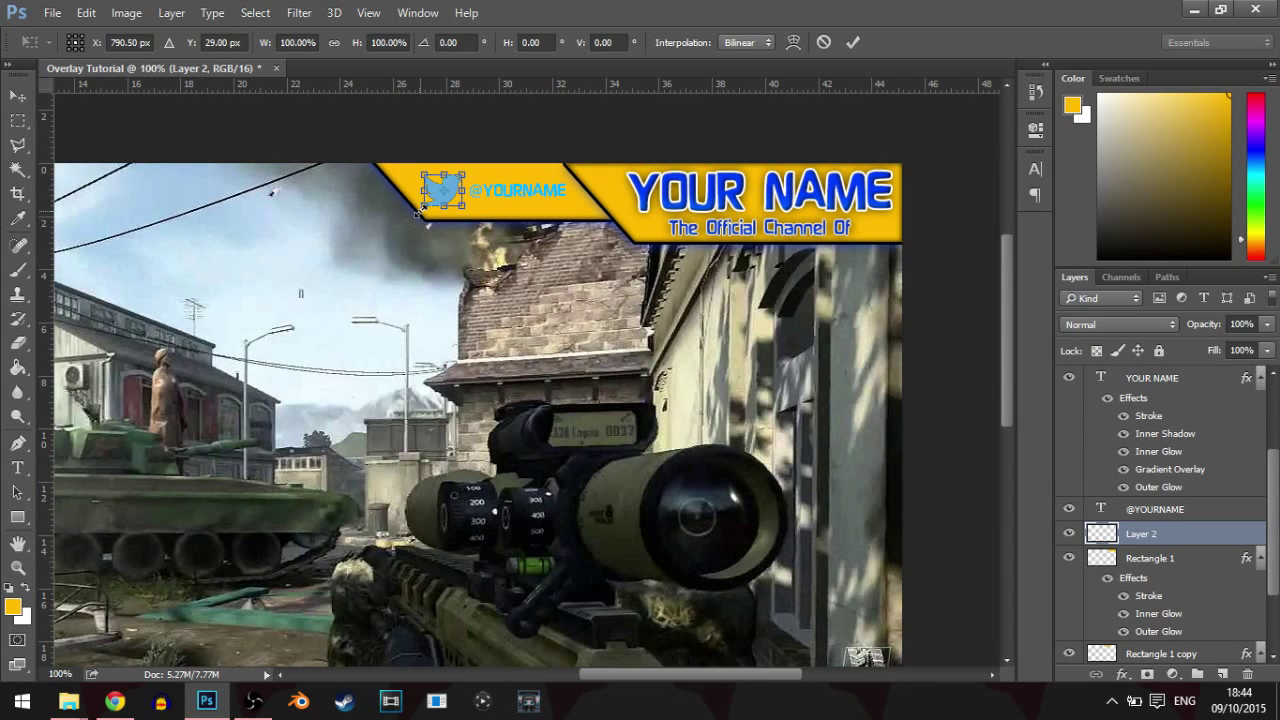
left_click_drag(427, 206, 434, 201)
key("Return")
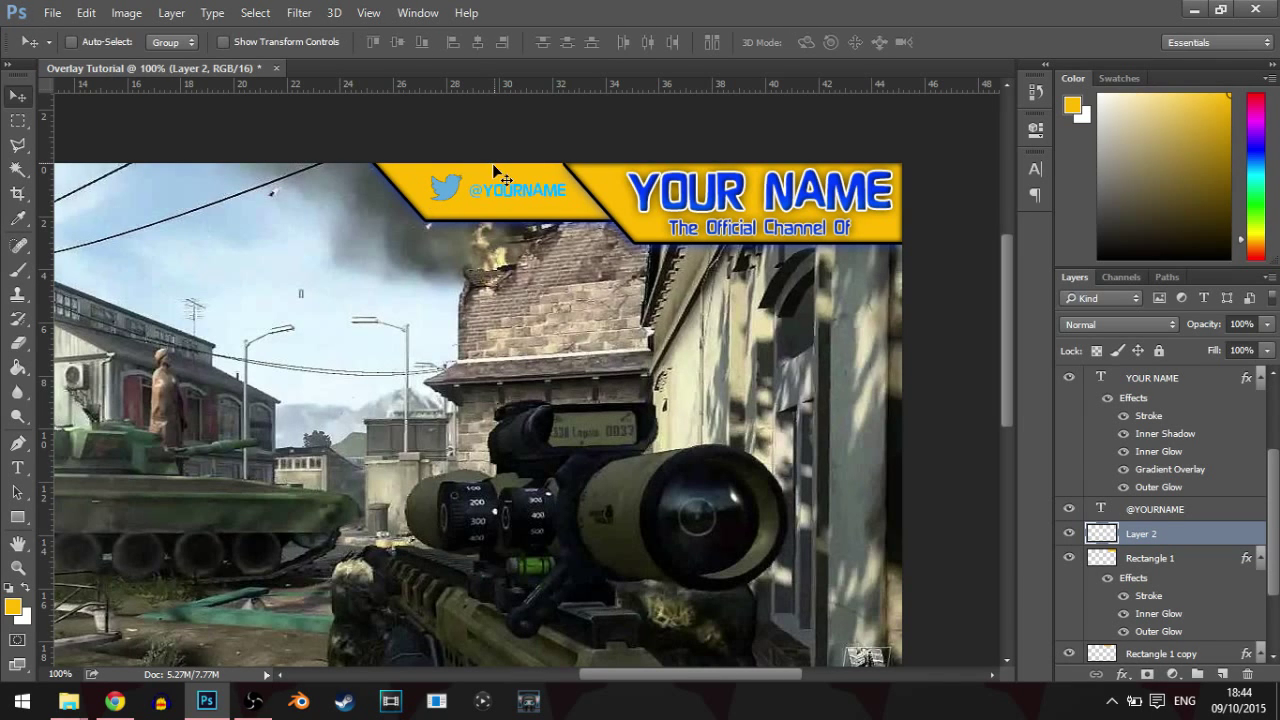
left_click_drag(488, 170, 520, 198)
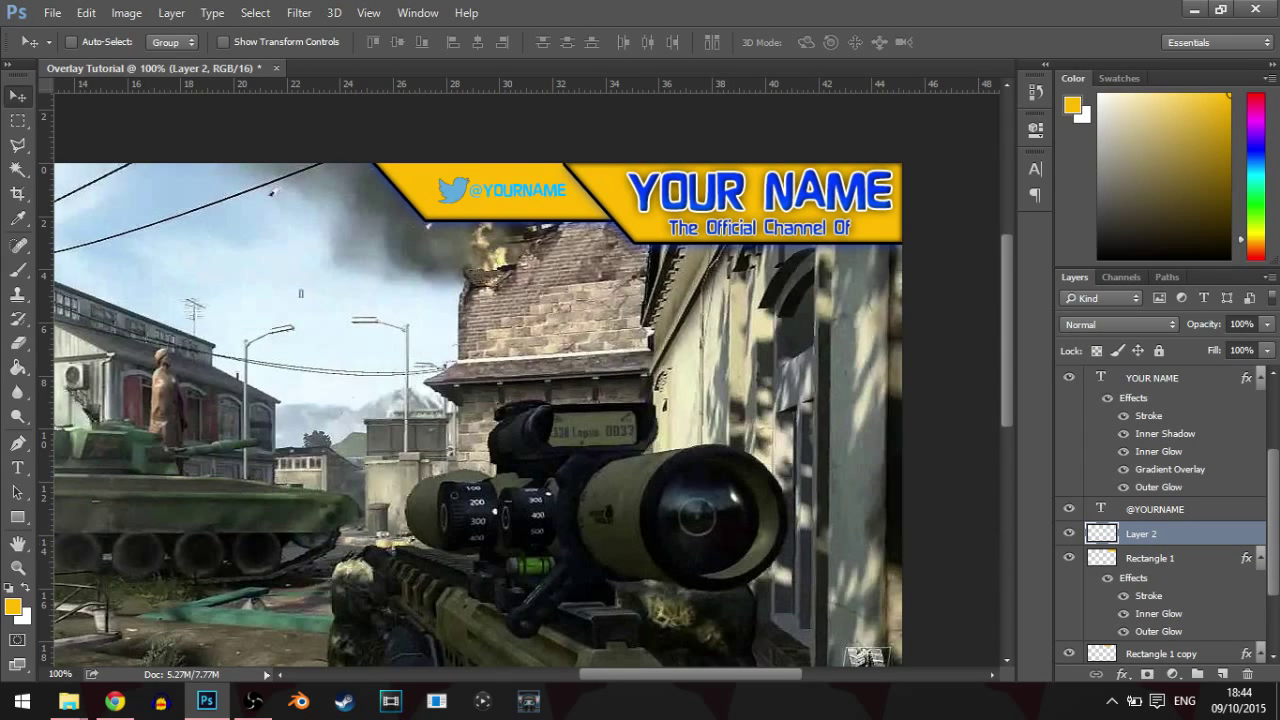
scroll(1249, 484, "down", 3)
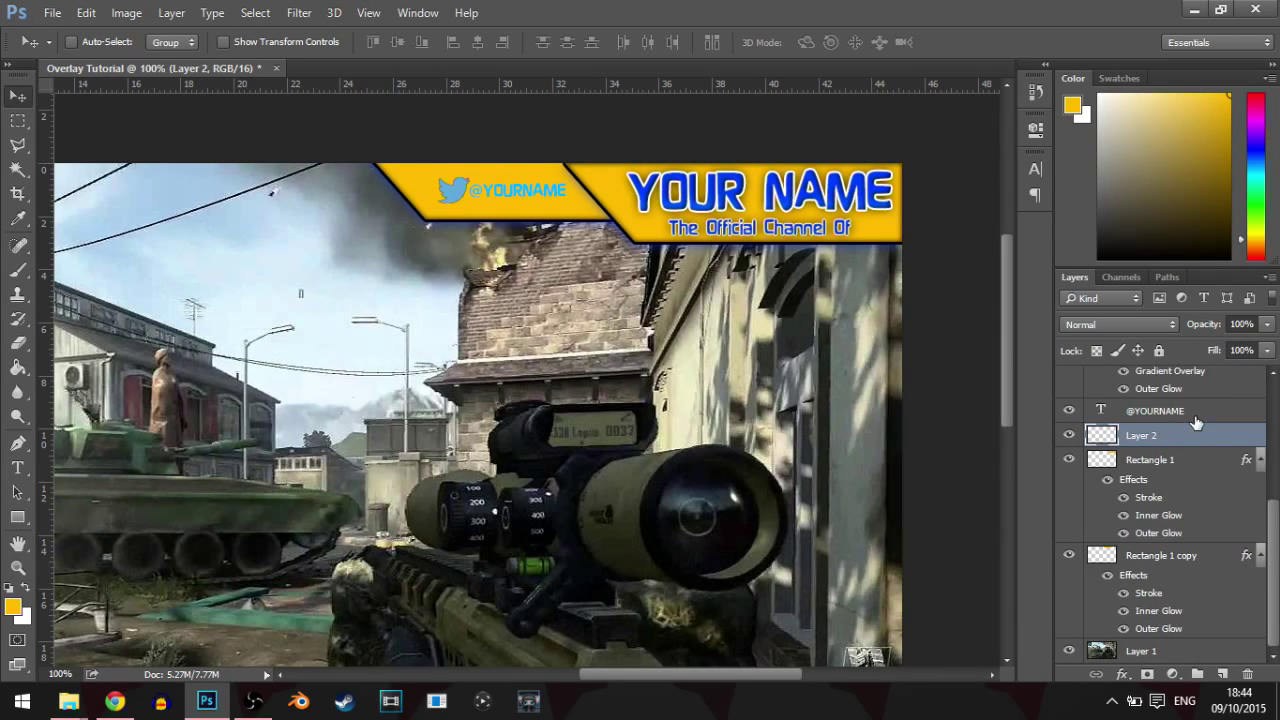
scroll(1196, 424, "up", 4)
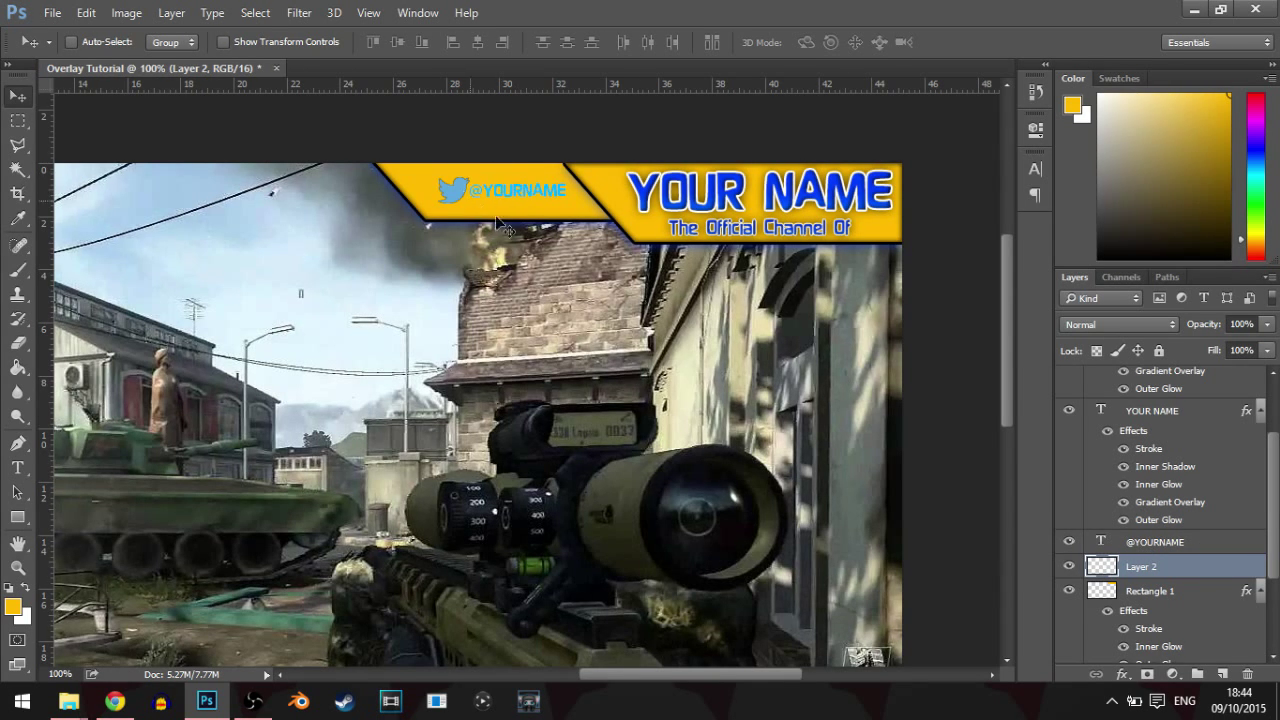
left_click(1181, 543, "ctrl")
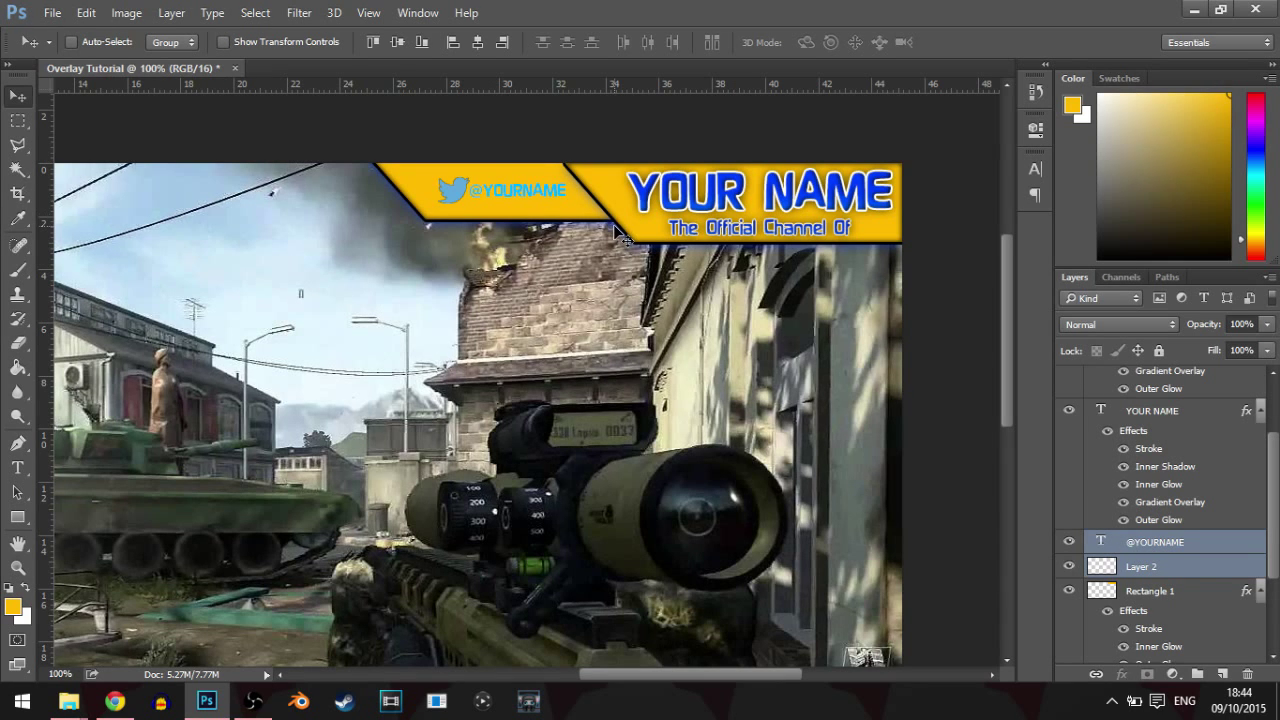
left_click_drag(572, 212, 543, 195)
left_click_drag(548, 189, 550, 186)
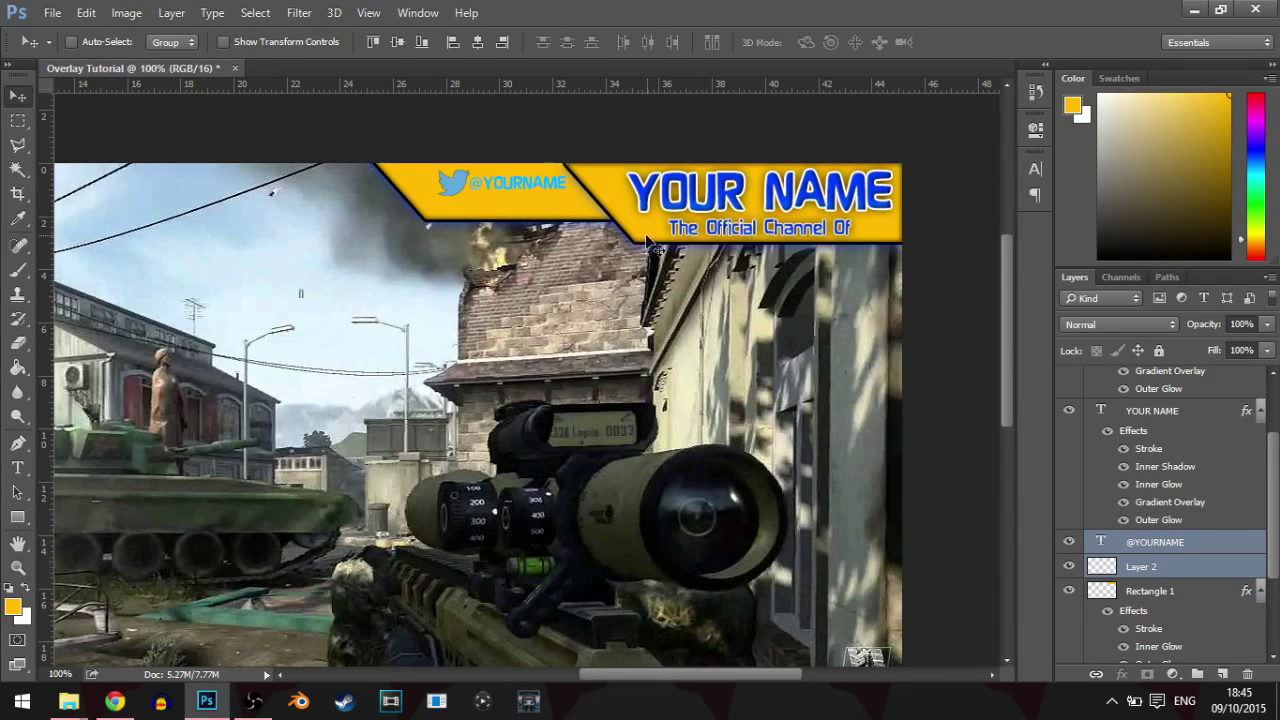
- Shrink the smaller banner, Rectangle 1 copy, to about 79% height and narrow its visible part to fit closely around the bird and handle
left_click(1196, 548)
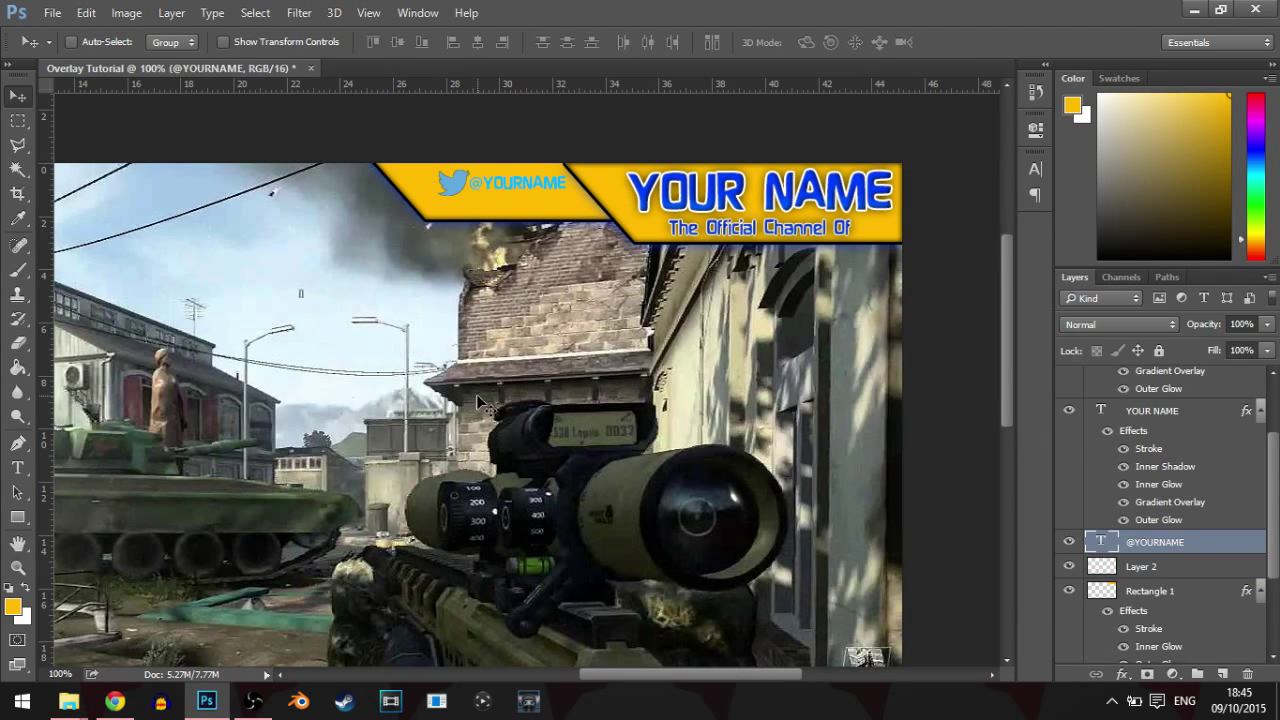
scroll(1200, 543, "down", 3)
left_click(1200, 560)
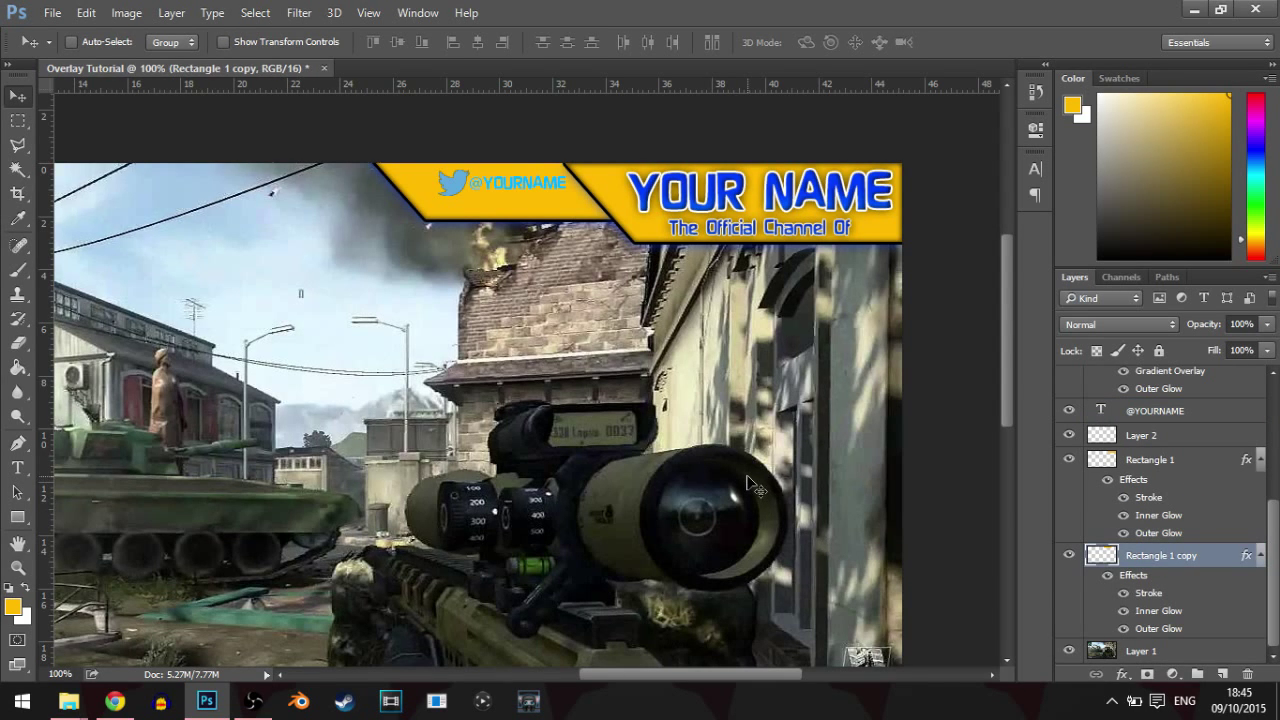
key("ctrl+t")
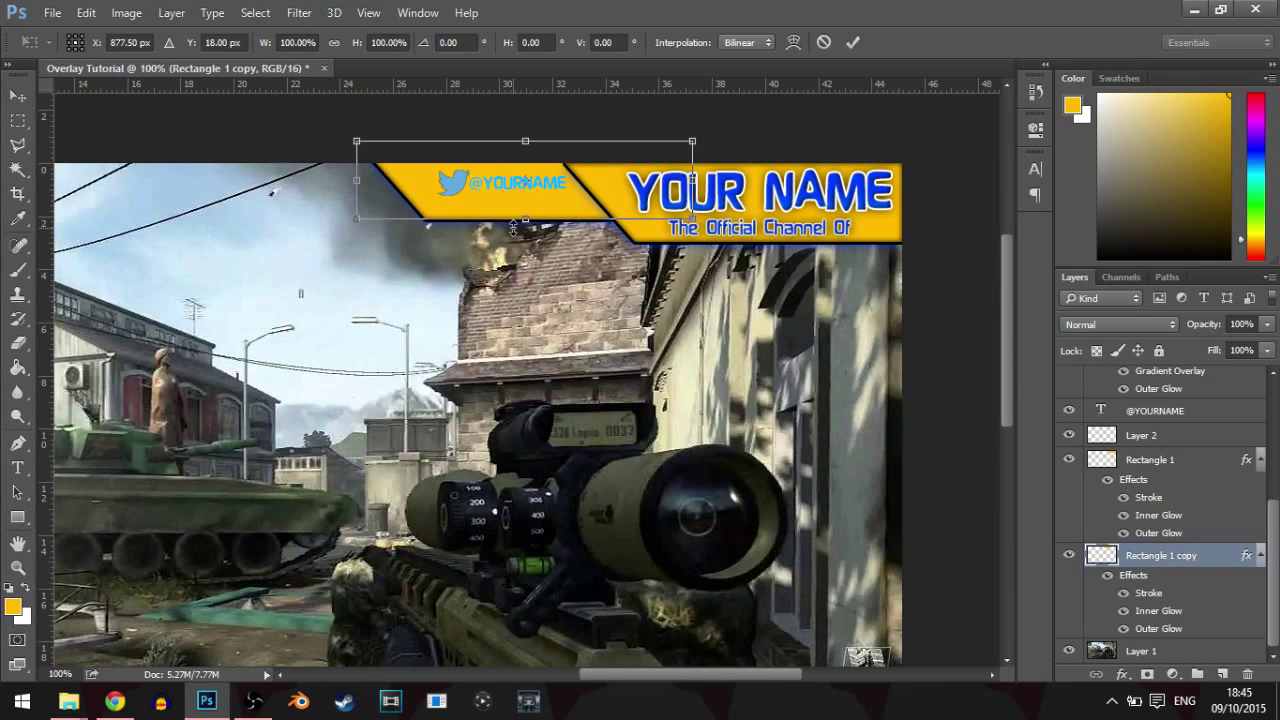
left_click_drag(527, 219, 514, 203)
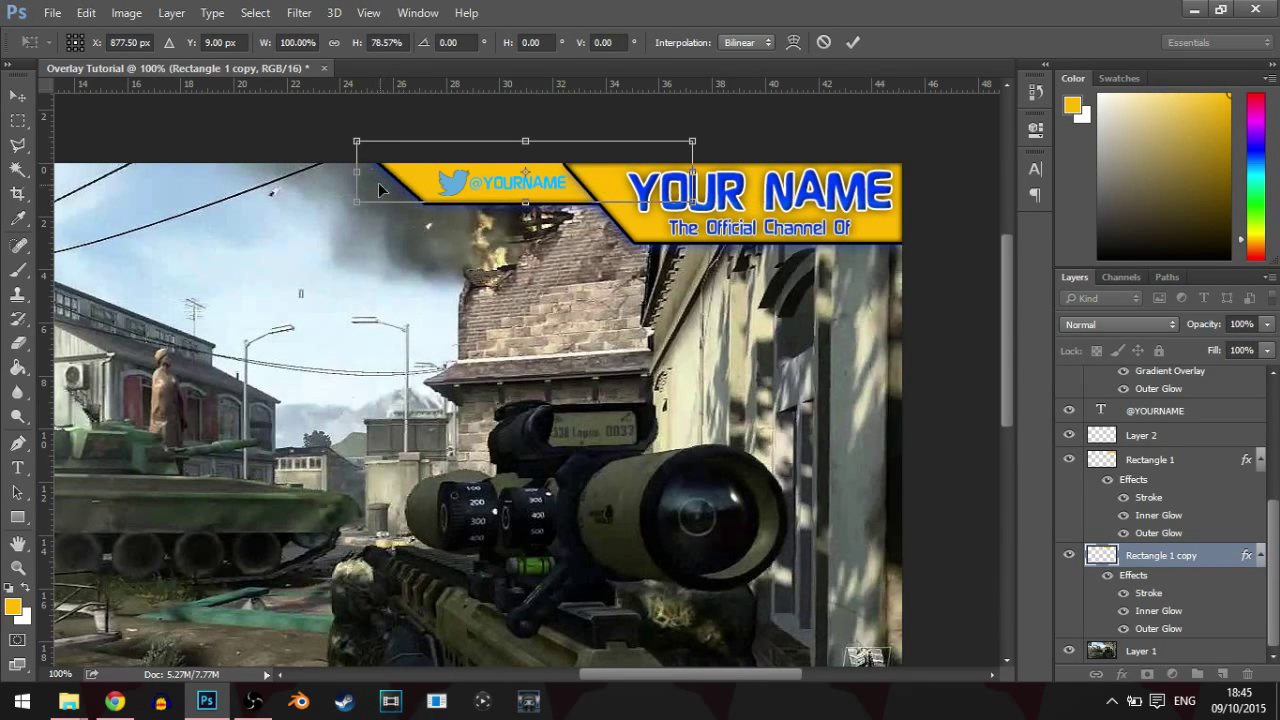
left_click_drag(357, 171, 376, 171)
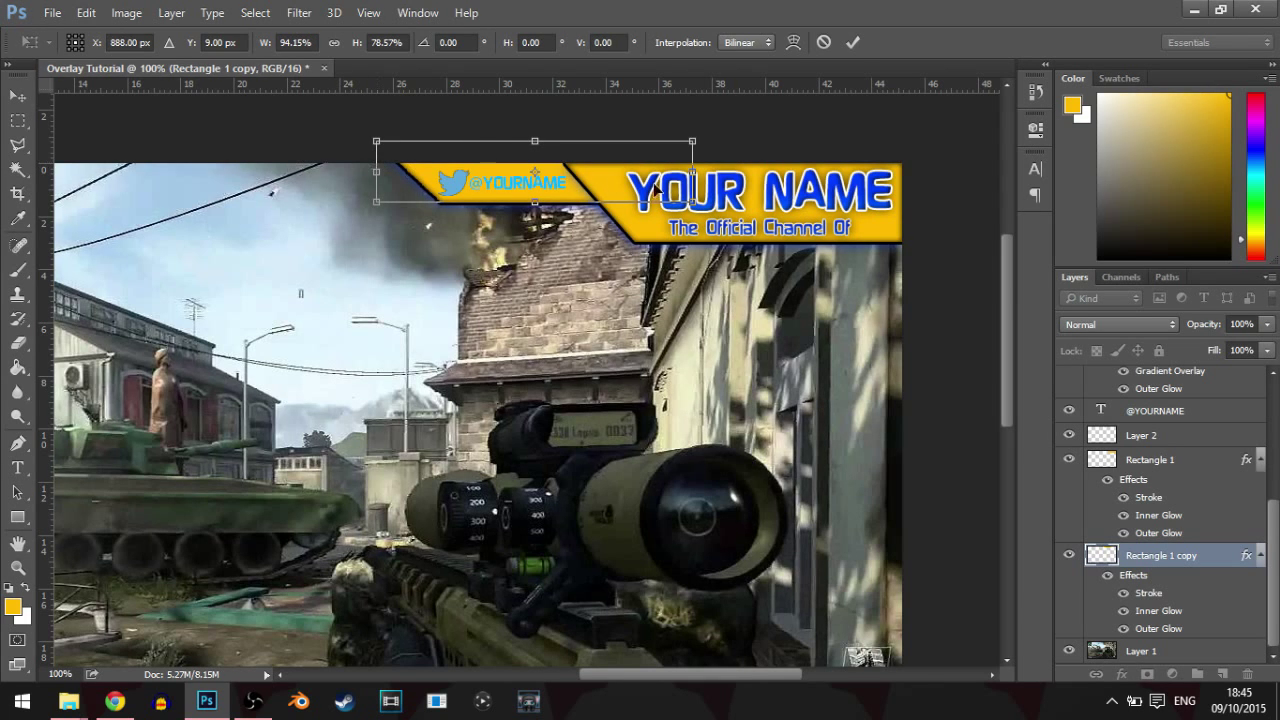
left_click_drag(614, 176, 597, 177)
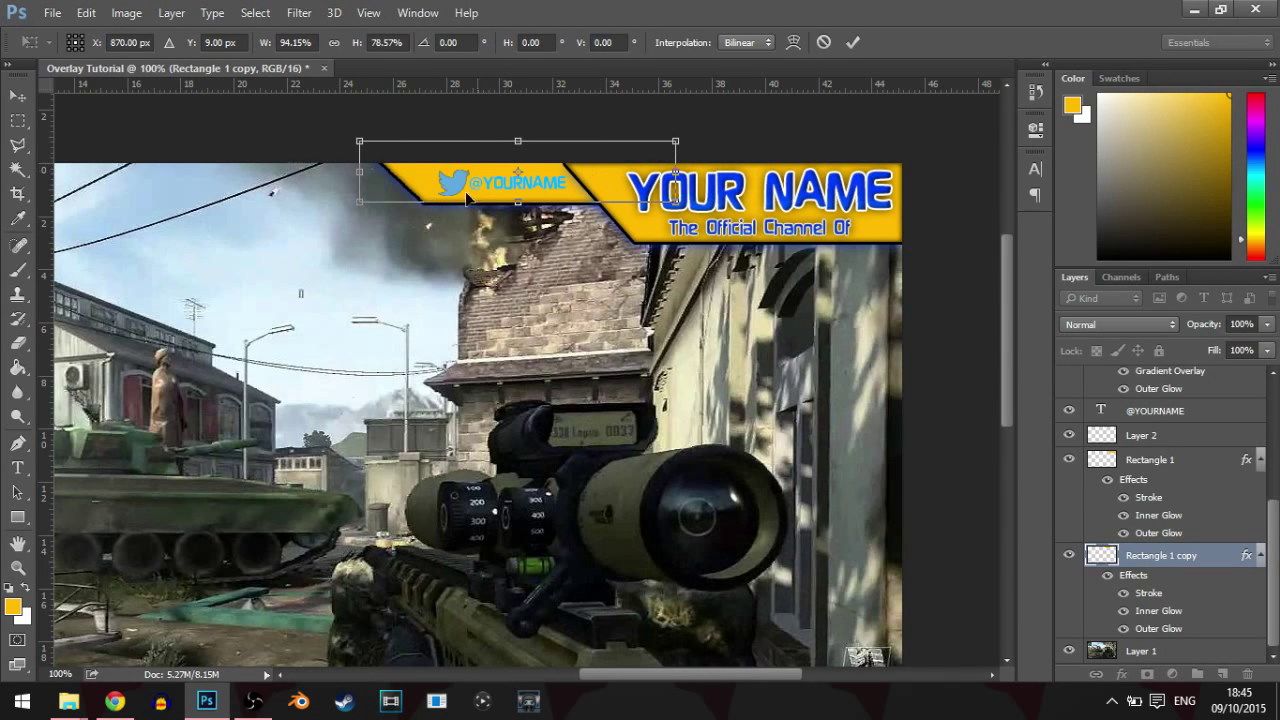
left_click_drag(363, 169, 423, 170)
mouse_move(594, 170)
left_mouse_down()
mouse_move(565, 172)
mouse_move(577, 171)
left_mouse_up()
key("Return")
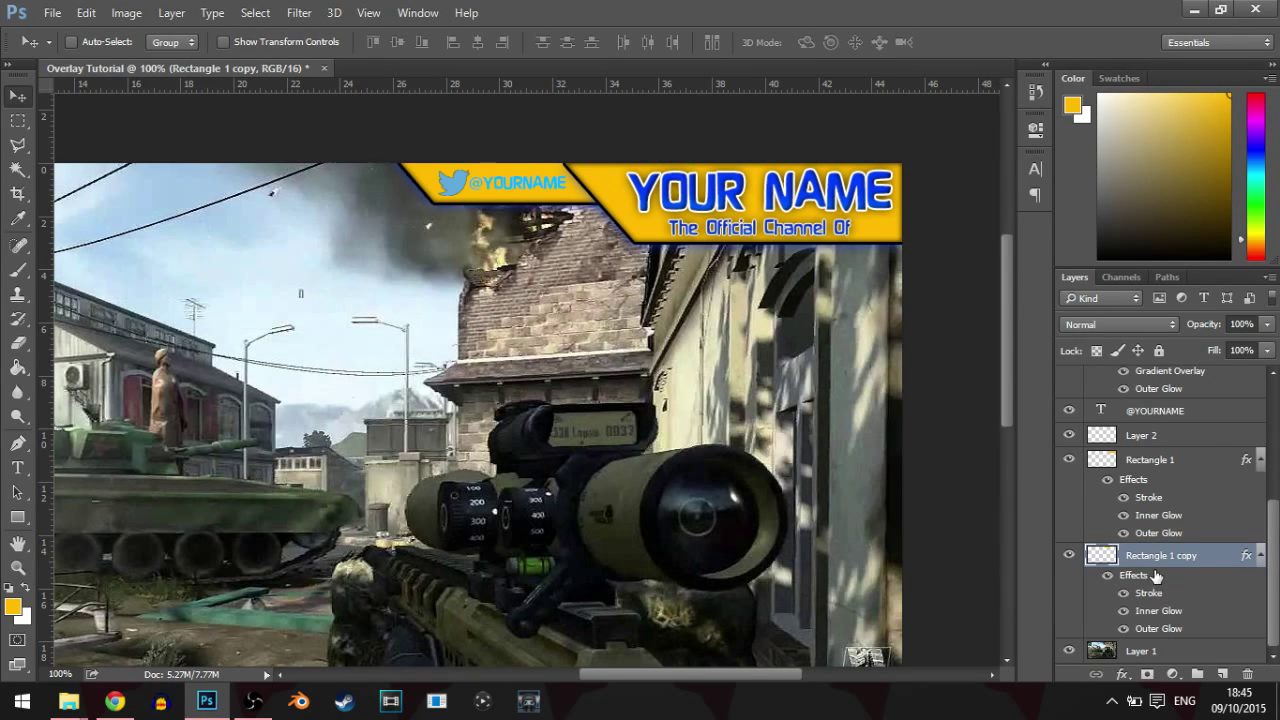
left_click(1228, 411)
scroll(1222, 426, "up", 5)
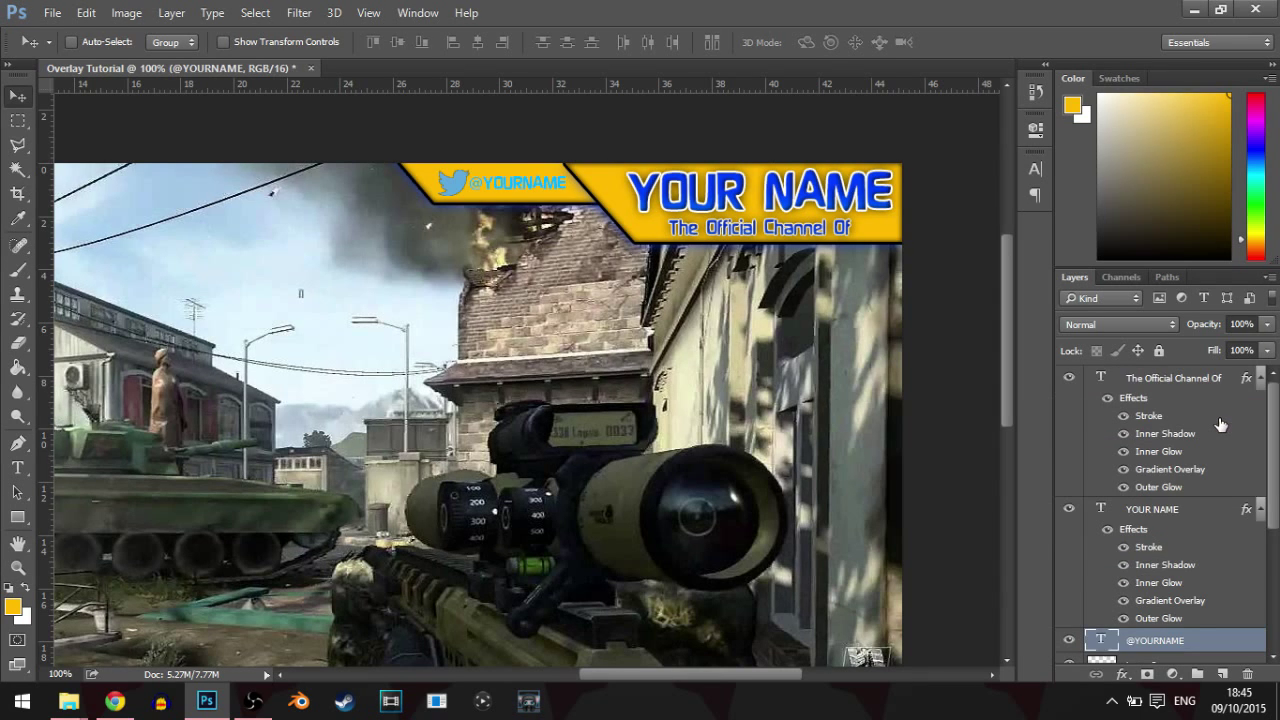
scroll(1224, 512, "down", 3)
scroll(1227, 525, "down", 3)
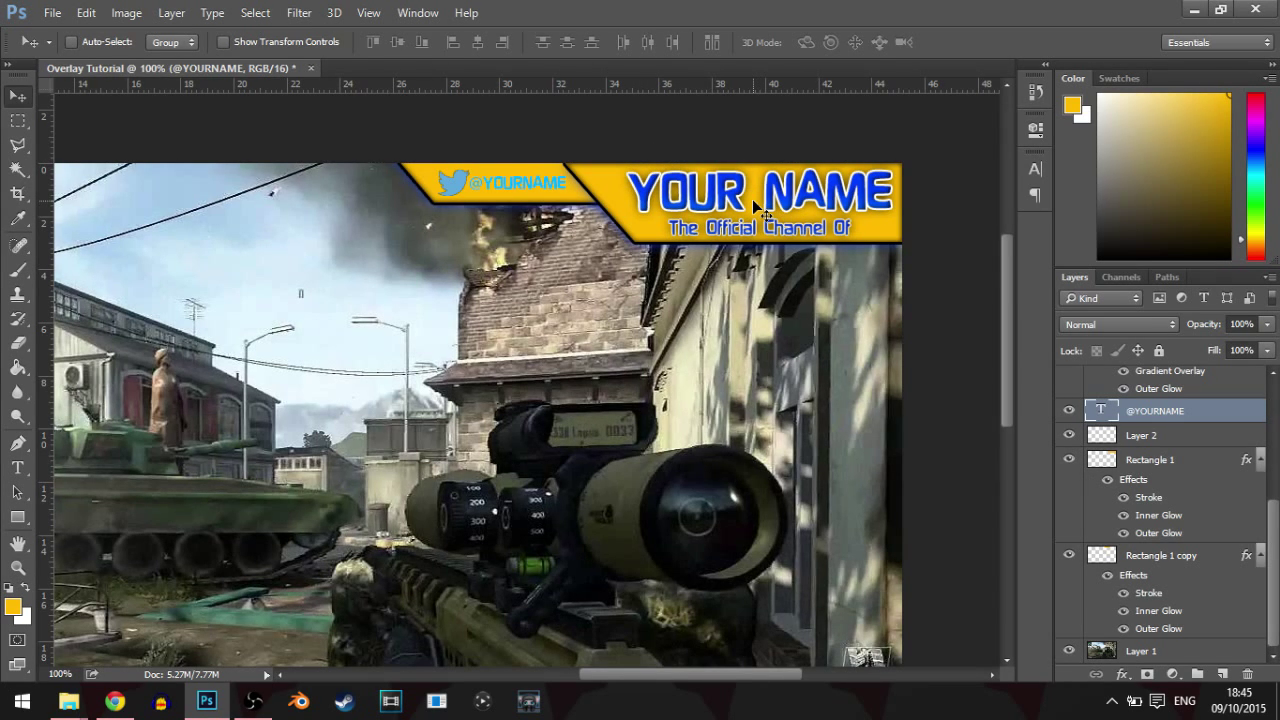
key("Delete")
- Duplicate the styled YOUR NAME text layer and move the copy over the smaller banner below the Twitter bird
scroll(1217, 432, "up", 5)
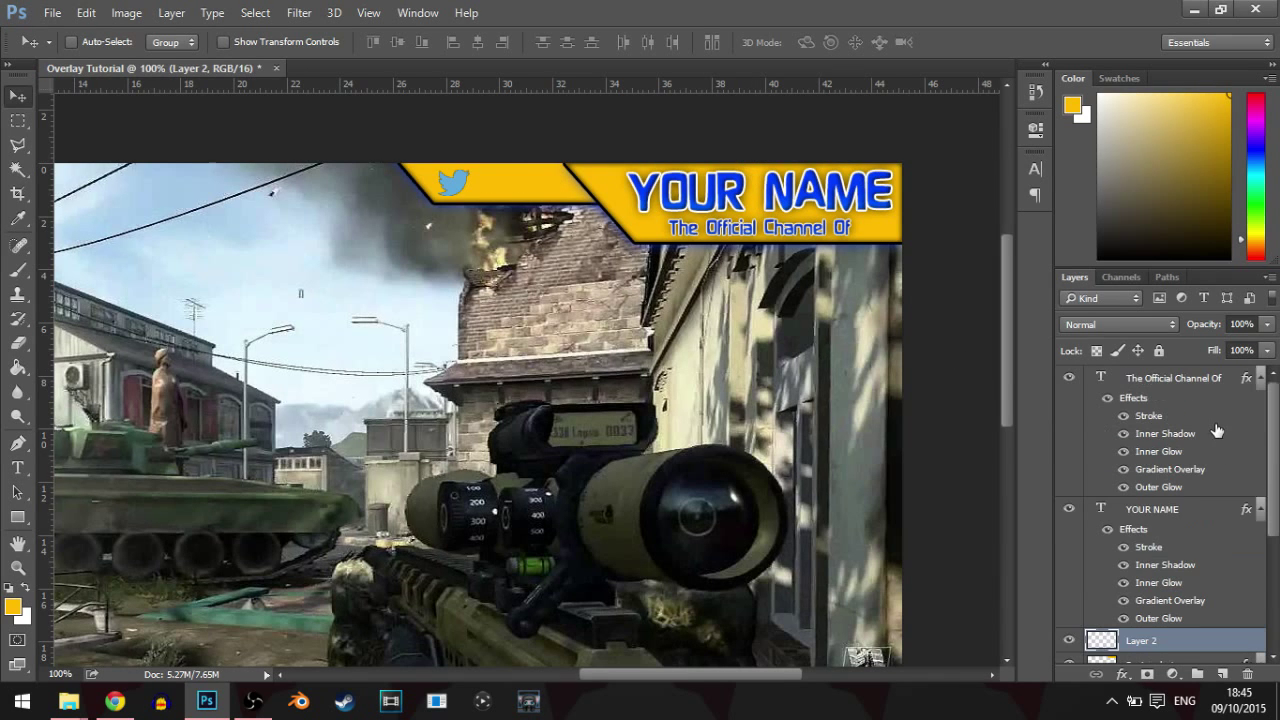
right_click(1130, 509)
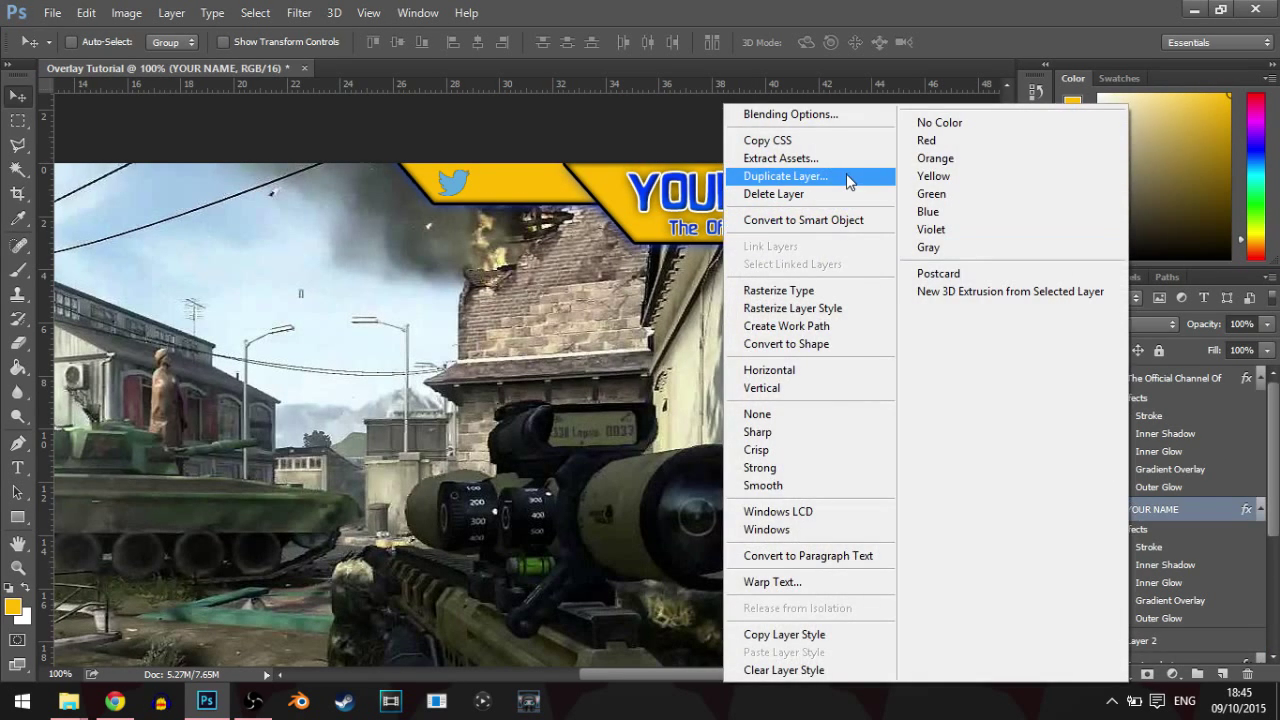
left_click(827, 176)
left_click(805, 209)
left_click_drag(807, 181, 585, 204)
key("ctrl+t")
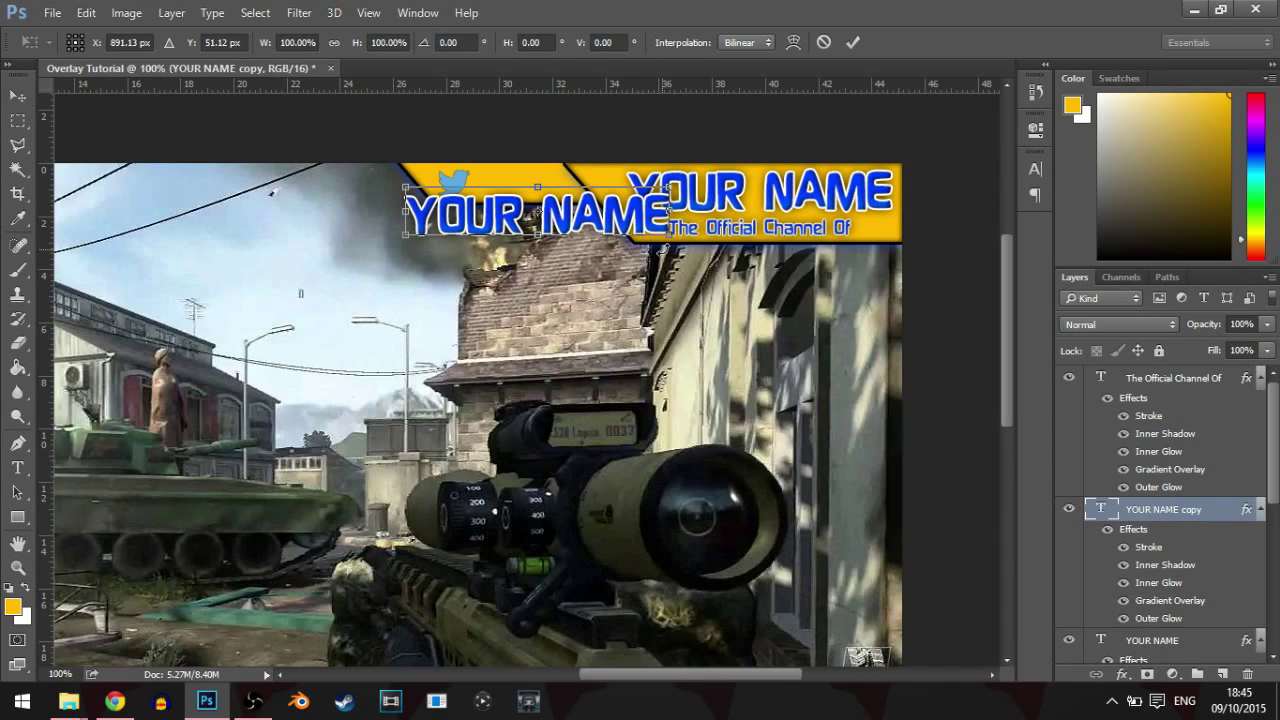
key("Return")
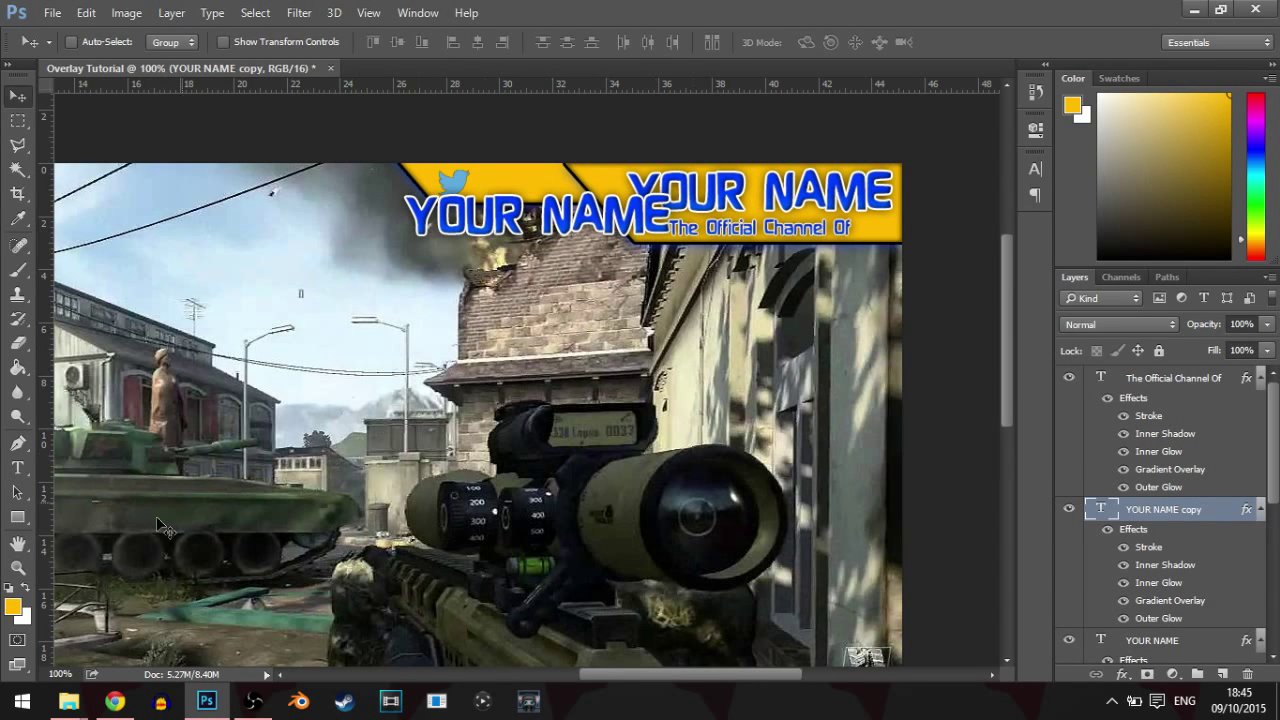
- Set the font size of the copied YOUR NAME text to 12 pt
left_click(17, 467)
left_click_drag(408, 212, 668, 222)
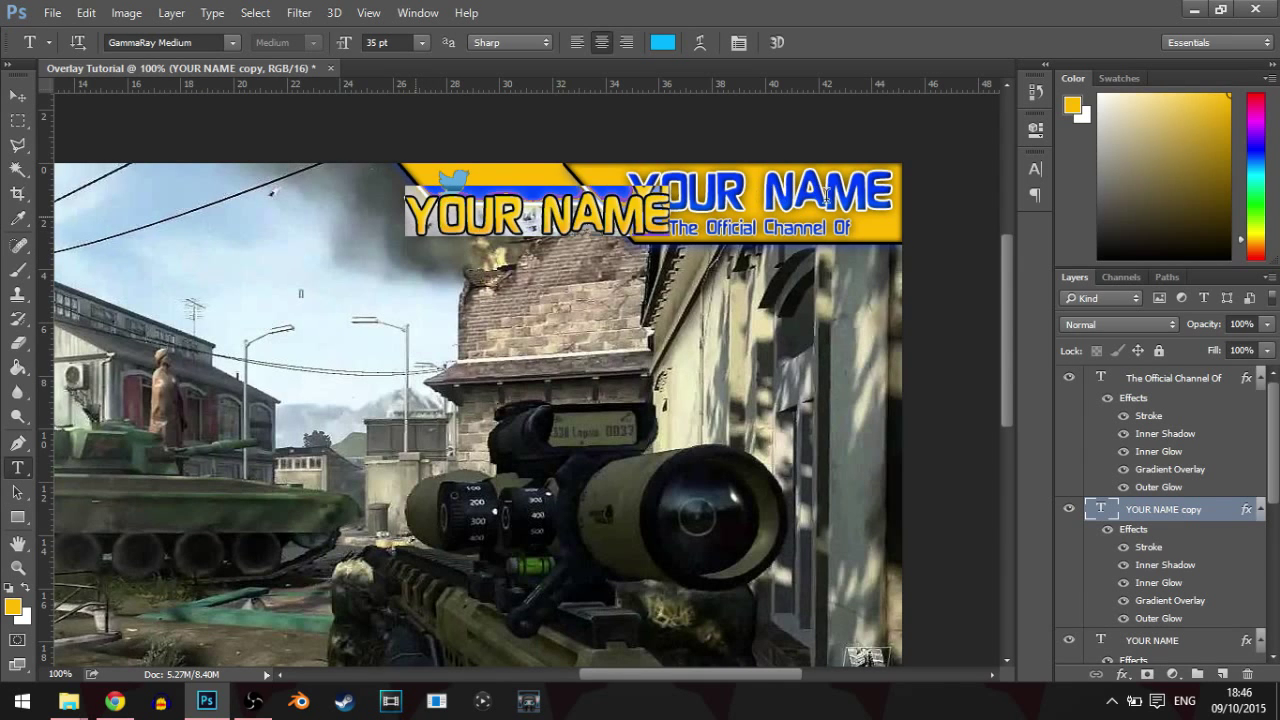
left_click(424, 47)
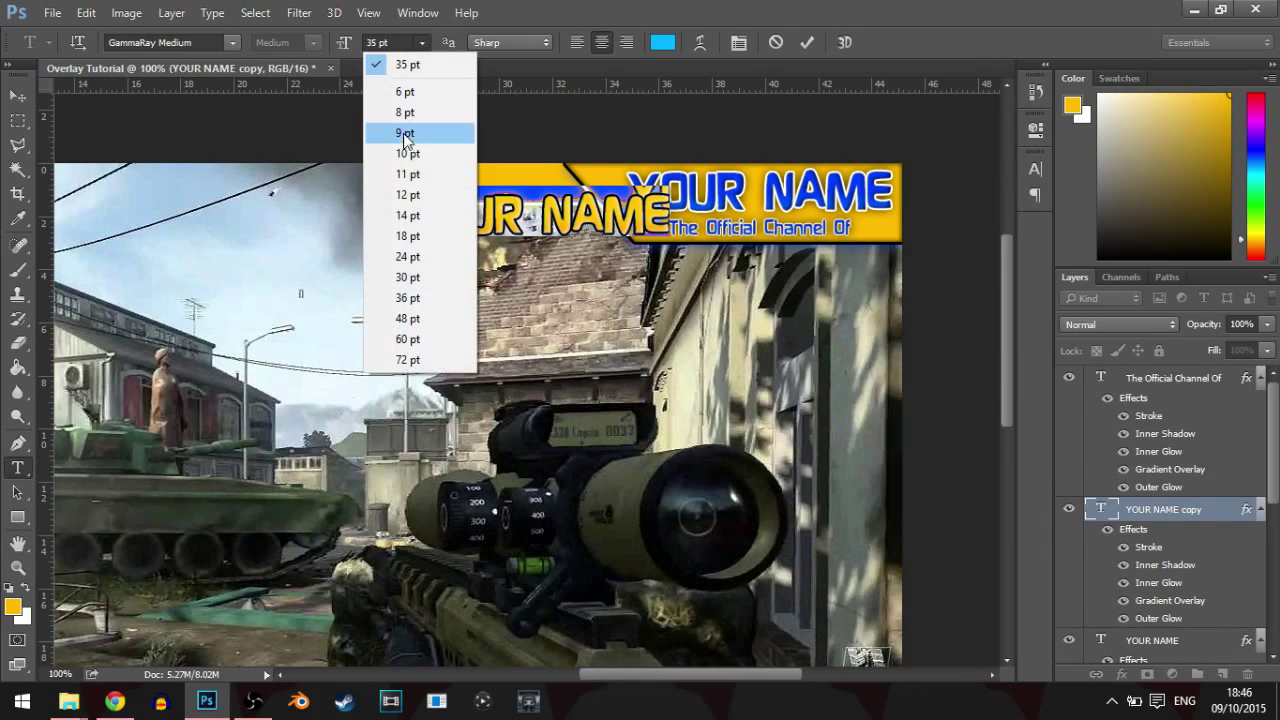
left_click(400, 194)
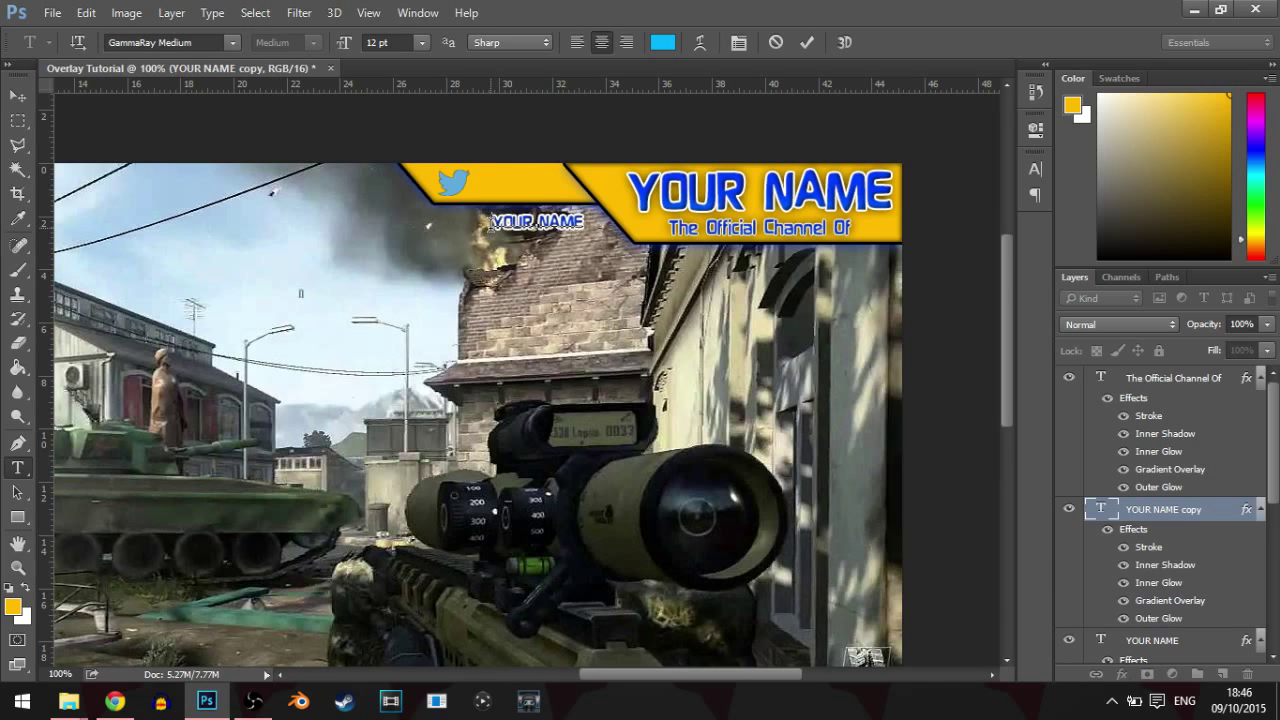
type("@")
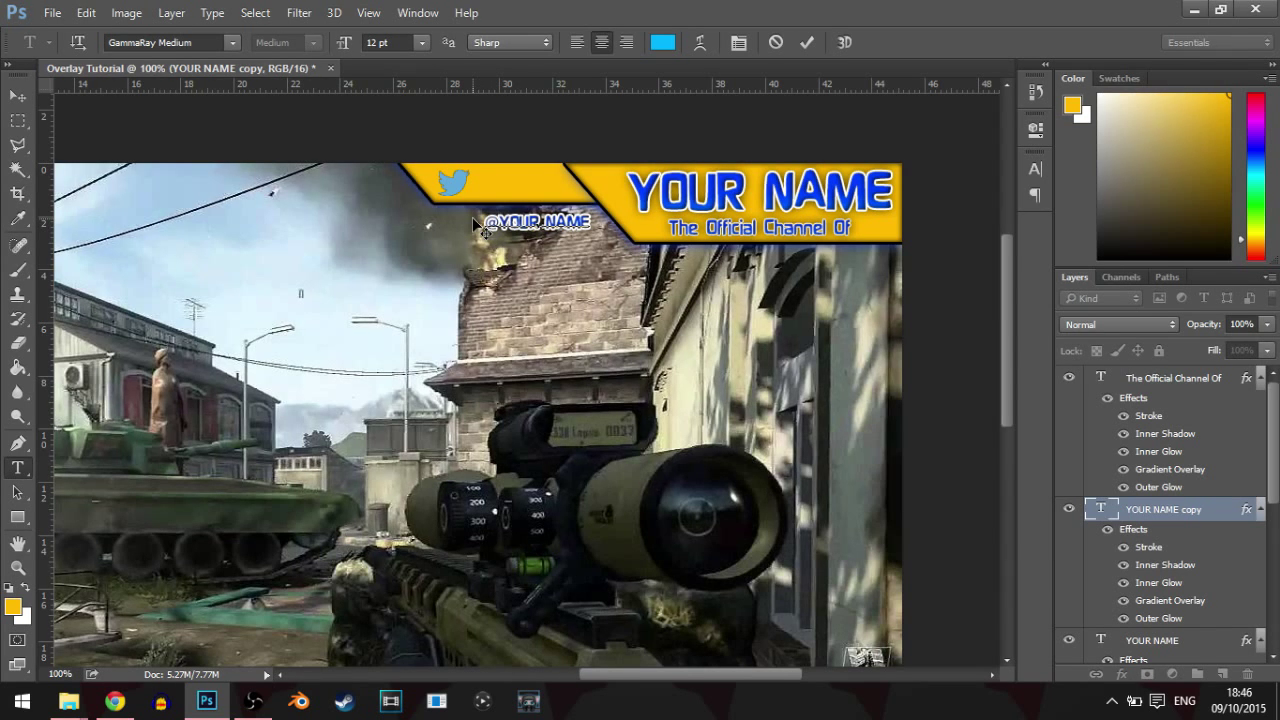
key("BackSpace")
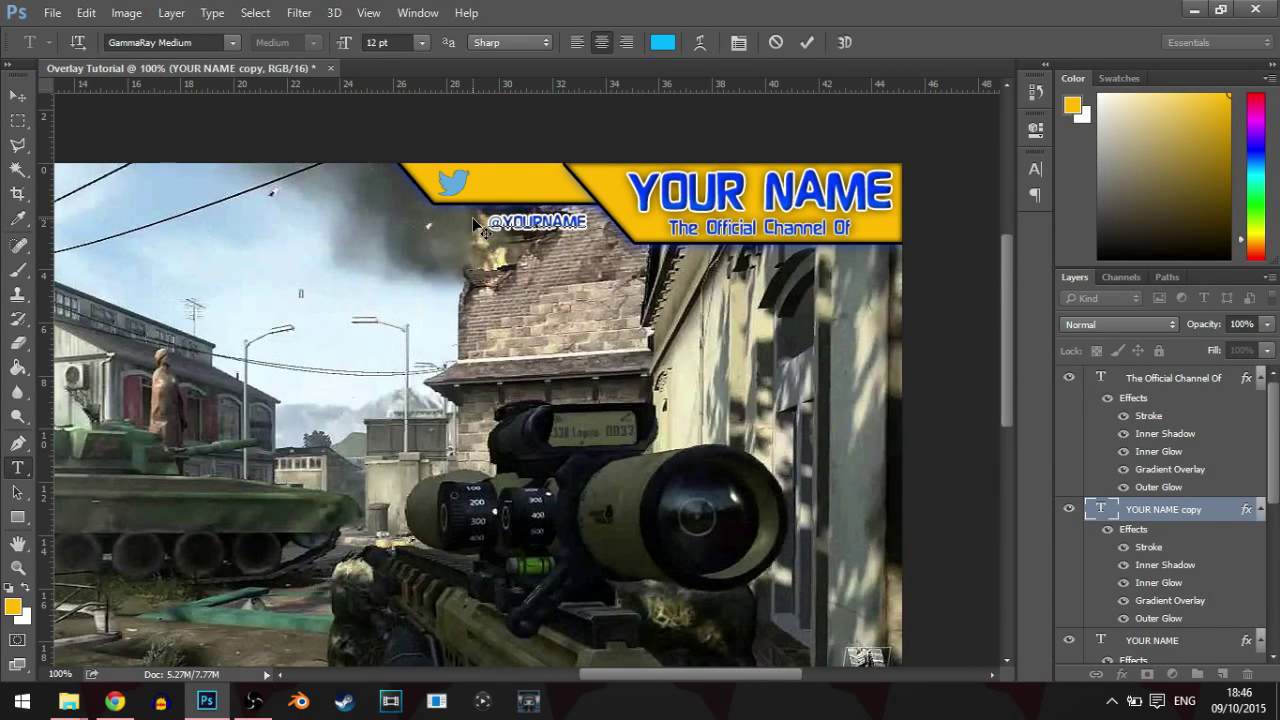
left_click(17, 96)
left_click_drag(601, 186, 603, 150)
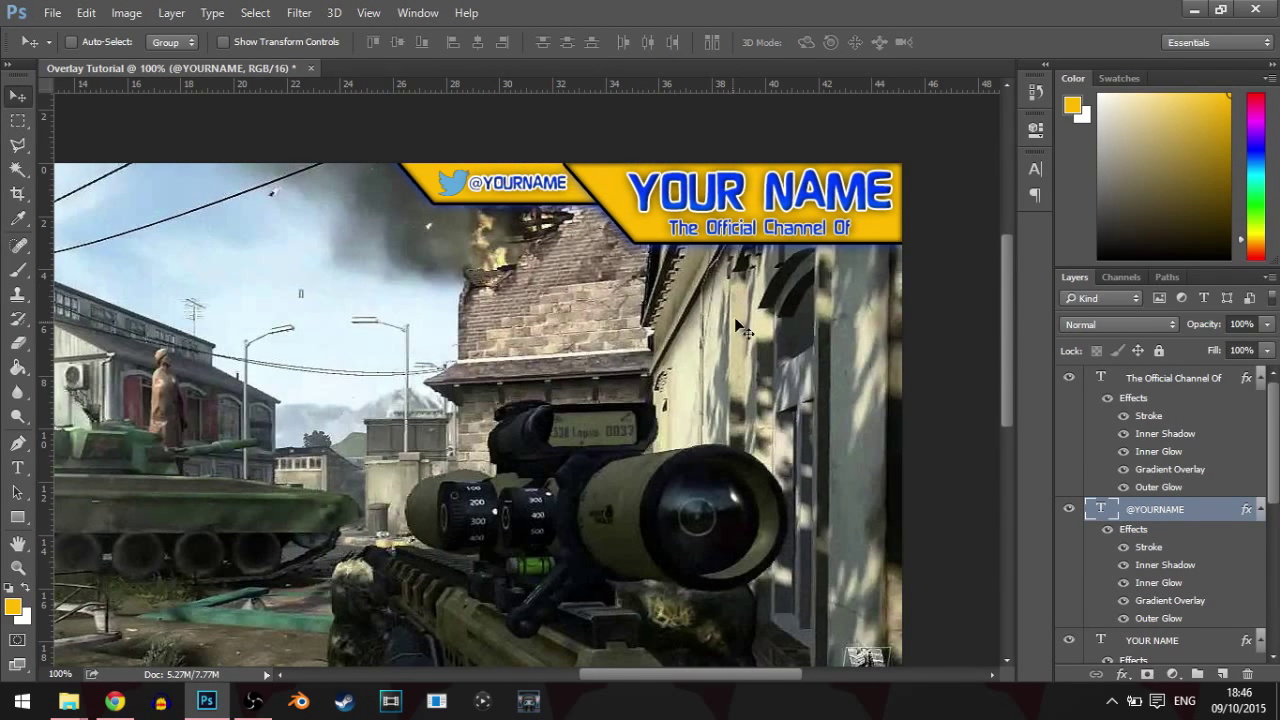
double_click(1166, 548)
left_click_drag(644, 83, 759, 214)
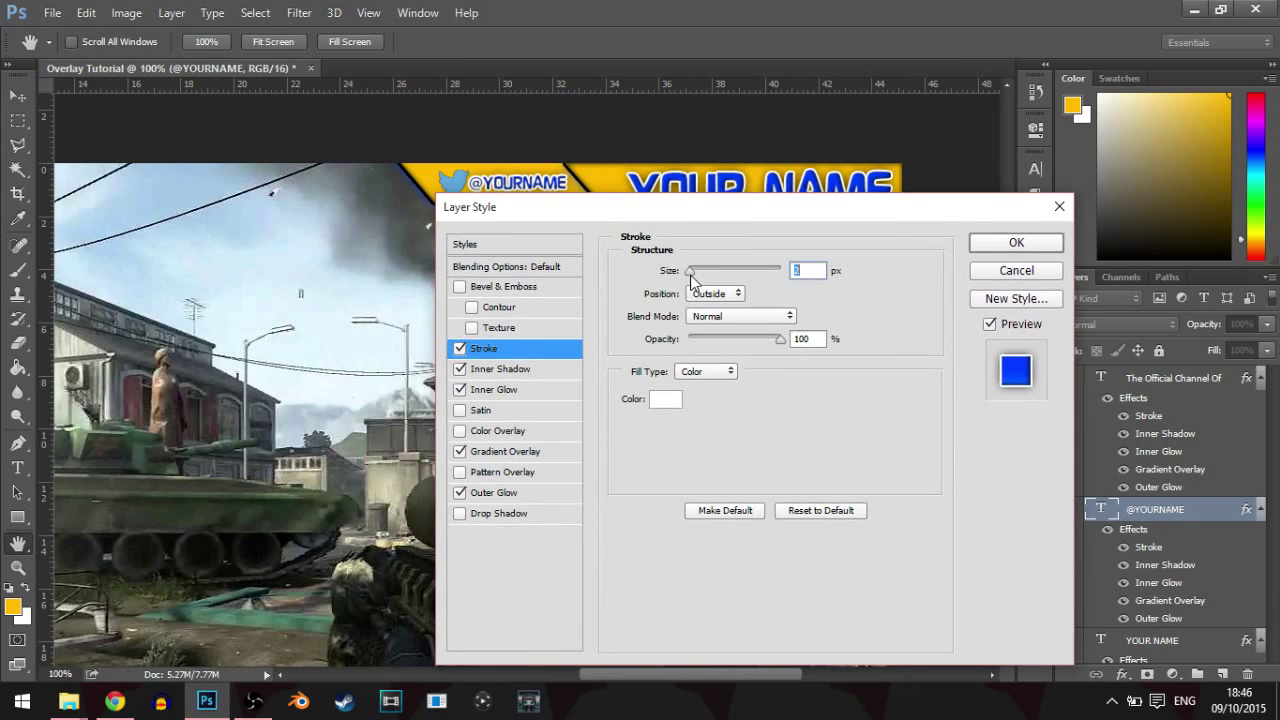
left_click_drag(690, 273, 688, 273)
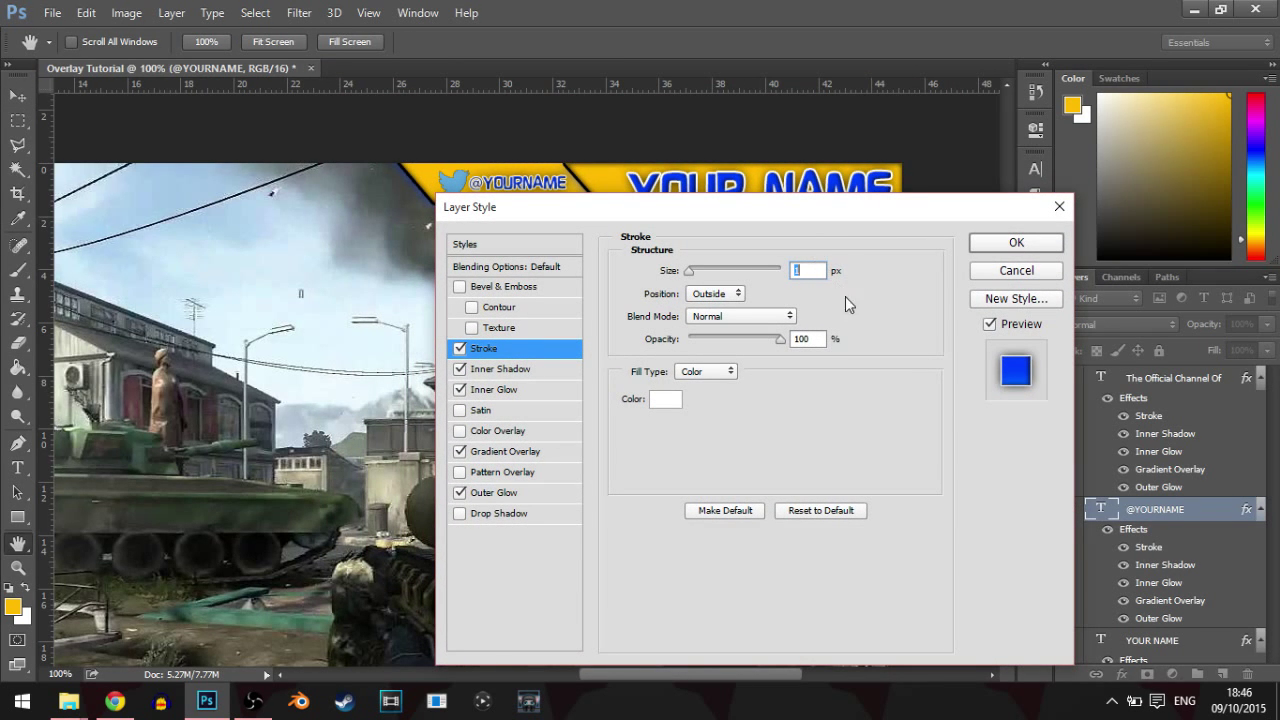
mouse_move(827, 222)
left_mouse_down()
mouse_move(849, 296)
mouse_move(849, 228)
left_mouse_up()
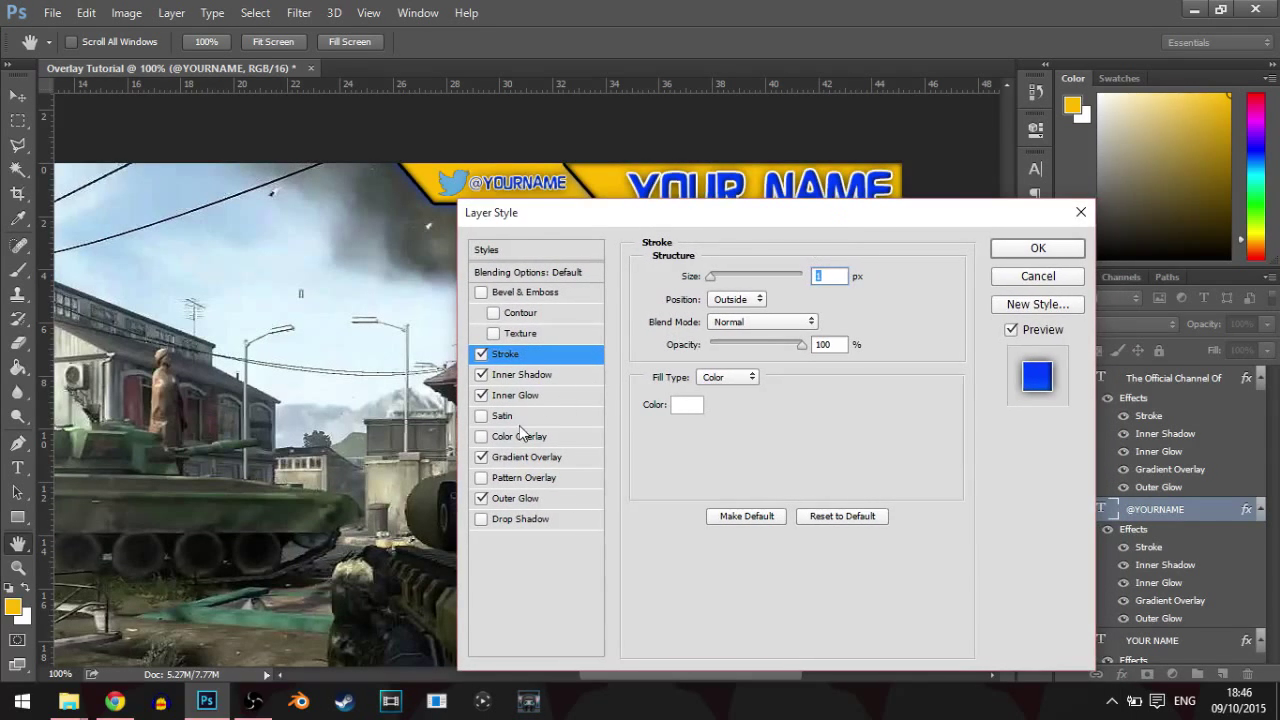
left_click(482, 499)
left_click(482, 499)
left_click(510, 499)
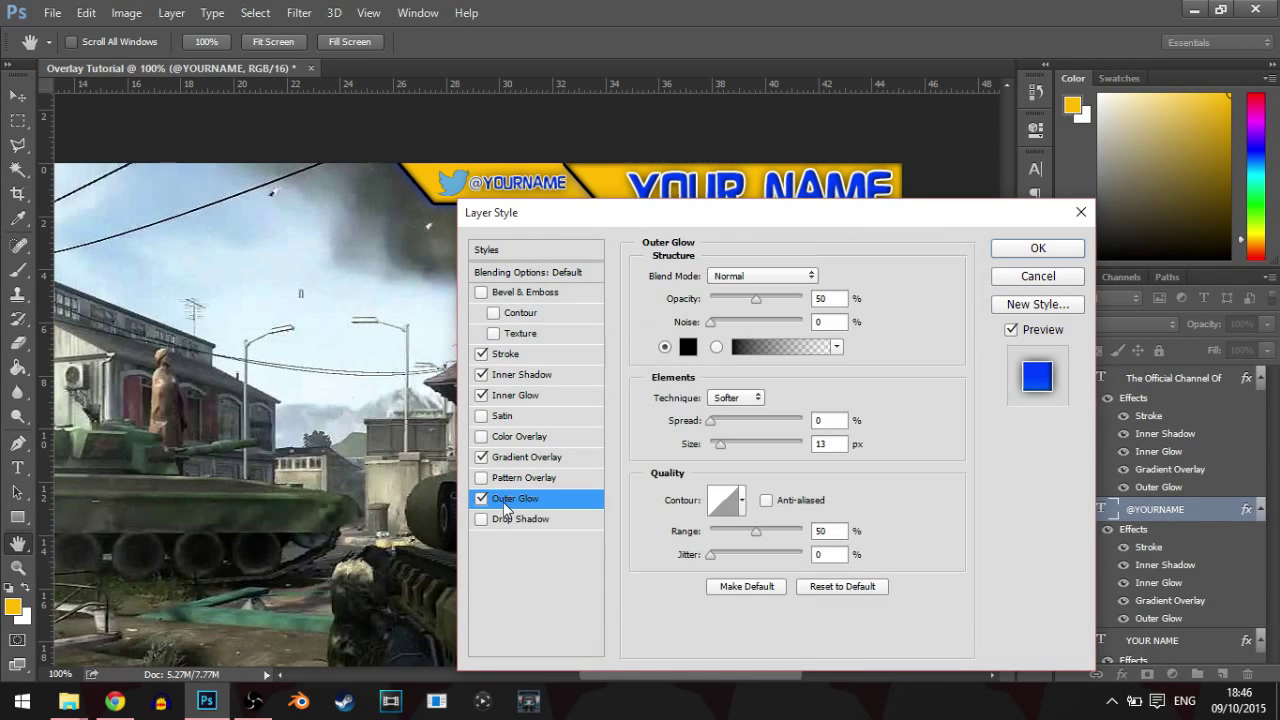
double_click(829, 440)
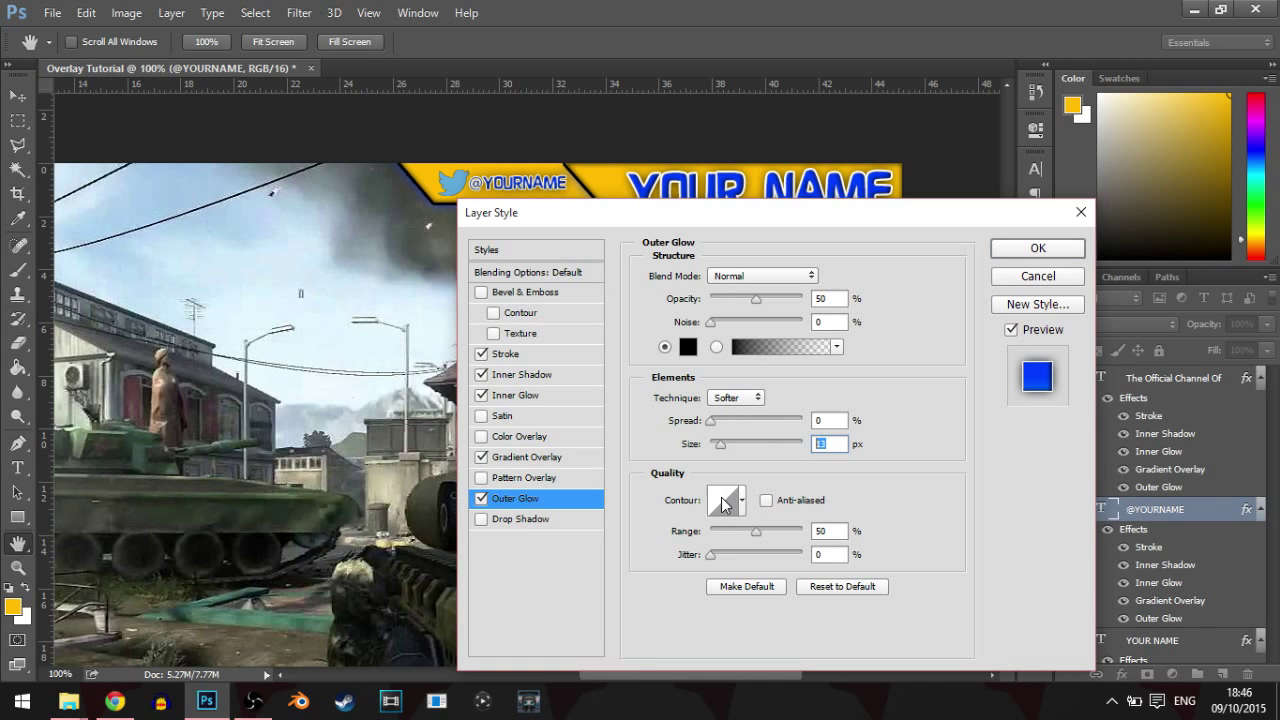
type("7")
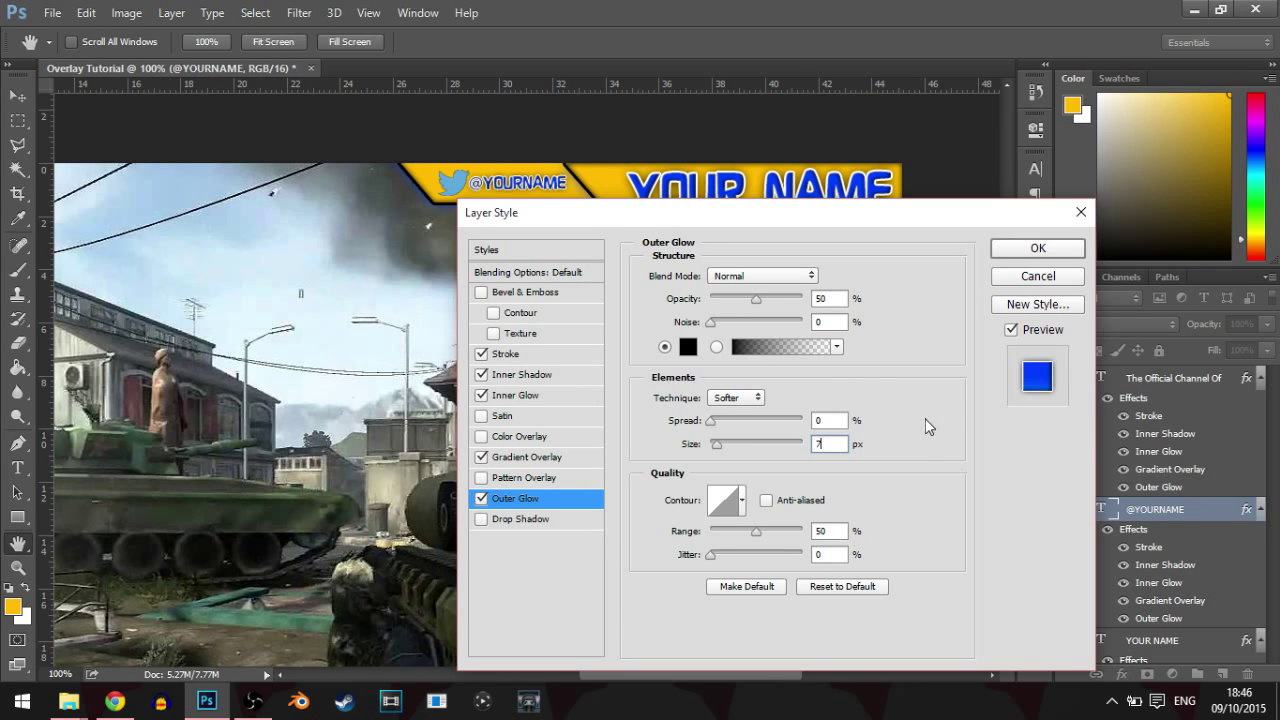
left_click(1038, 249)
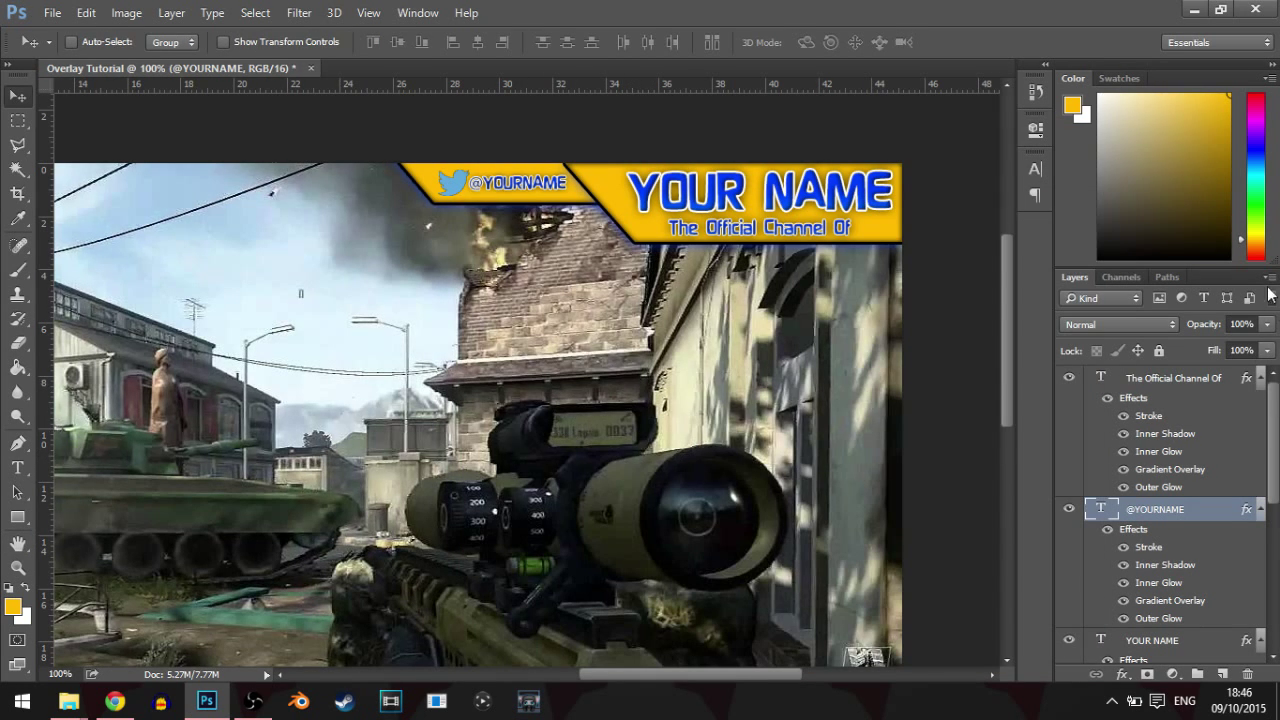
scroll(1210, 607, "down", 5)
left_click(1174, 441)
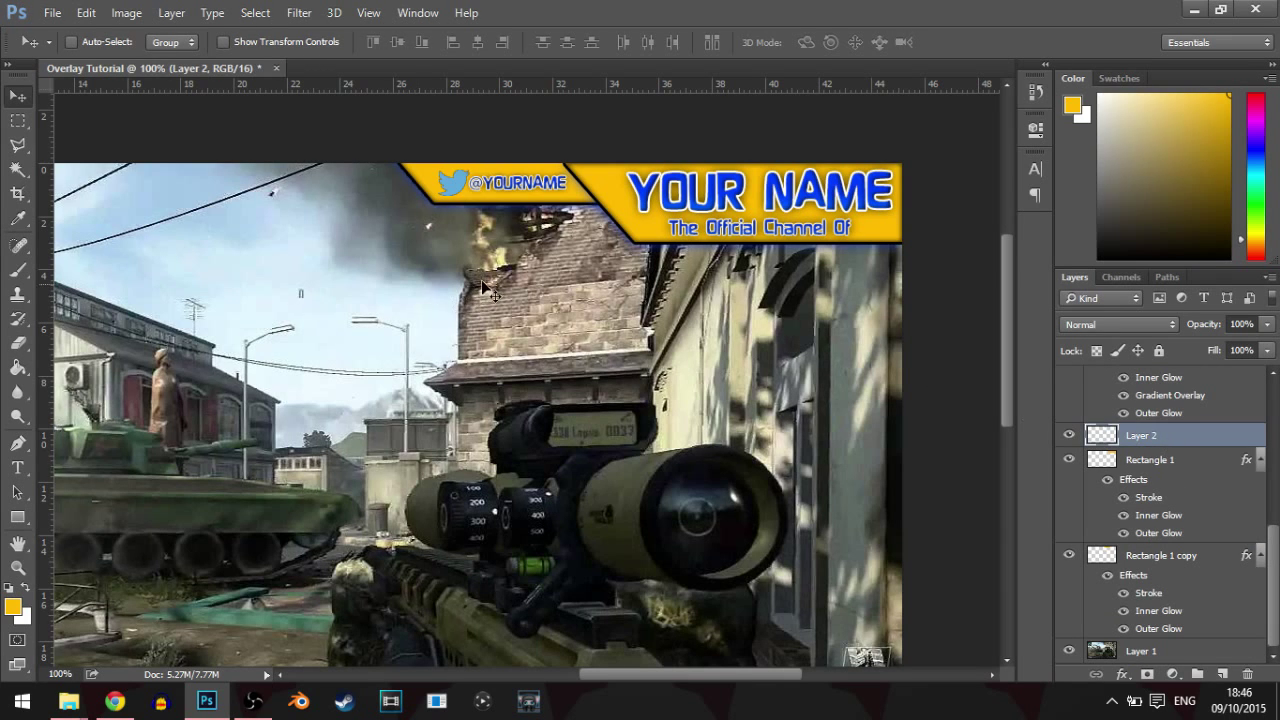
key("ctrl+t")
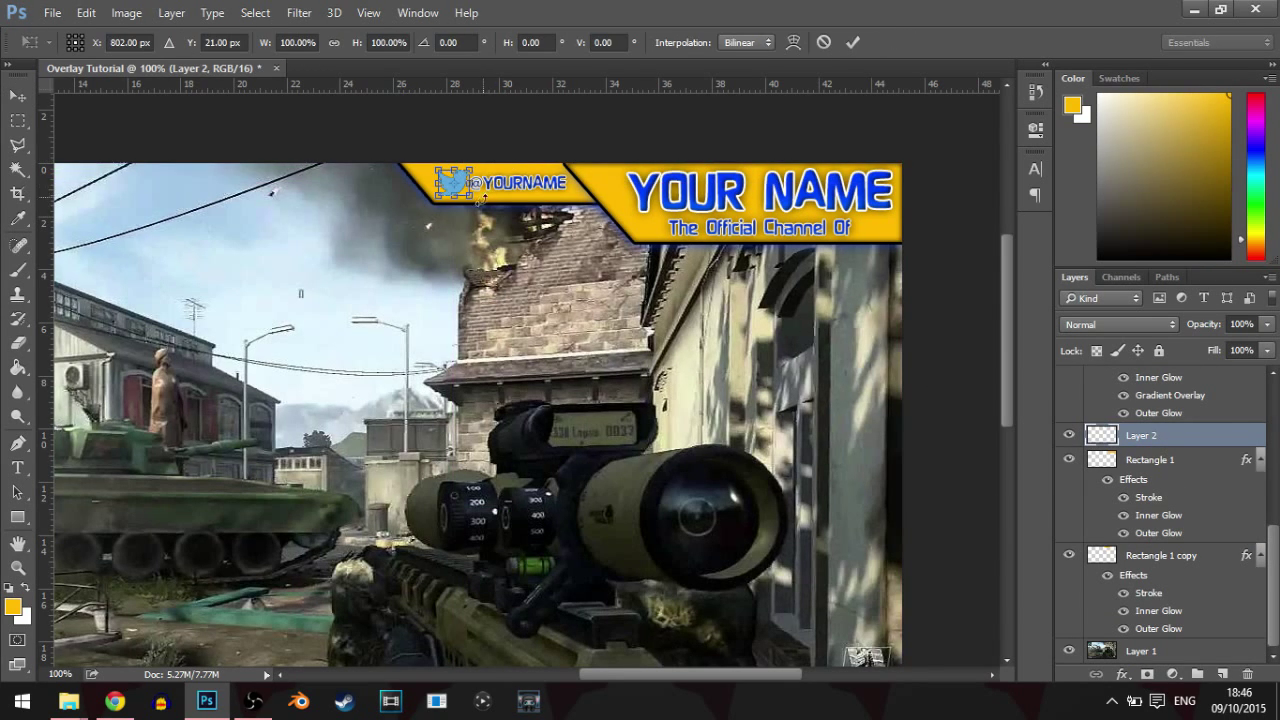
left_click_drag(467, 197, 464, 189)
key("Return")
left_click_drag(521, 155, 467, 162)
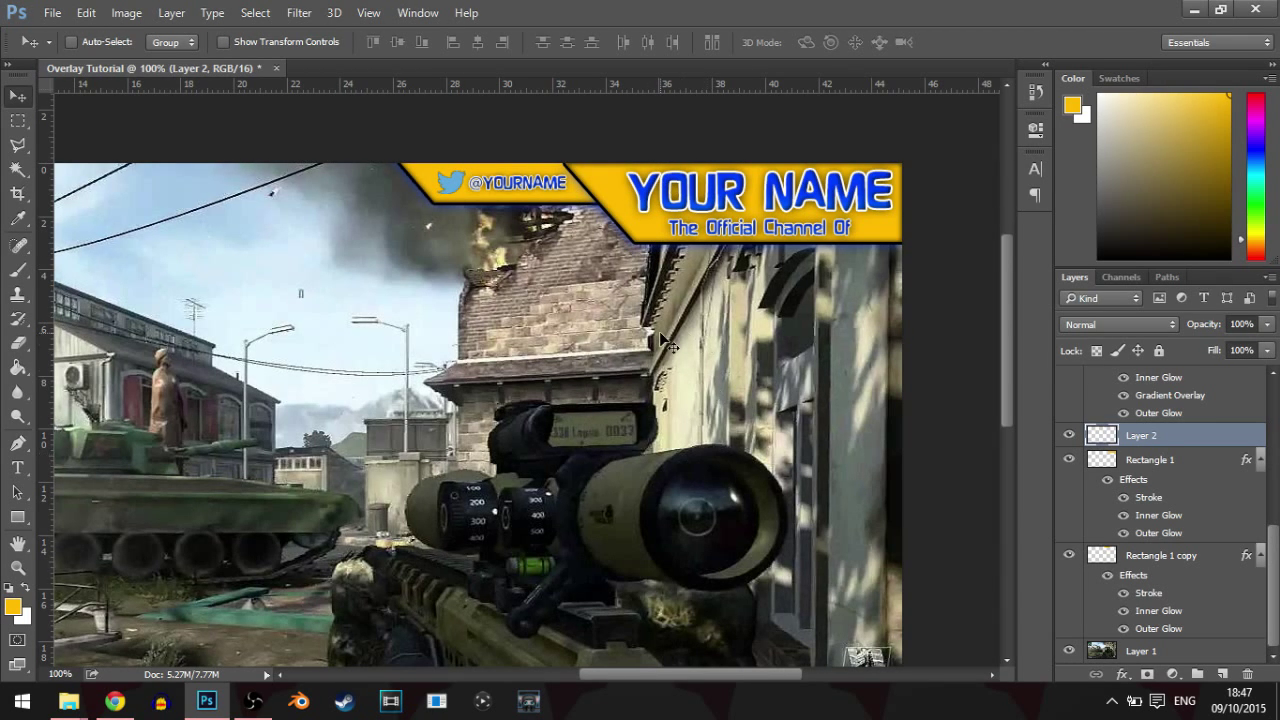
- Delete the gameplay screenshot background layer, Layer 1, so only the overlay artwork is kept
key("ctrl+minus")
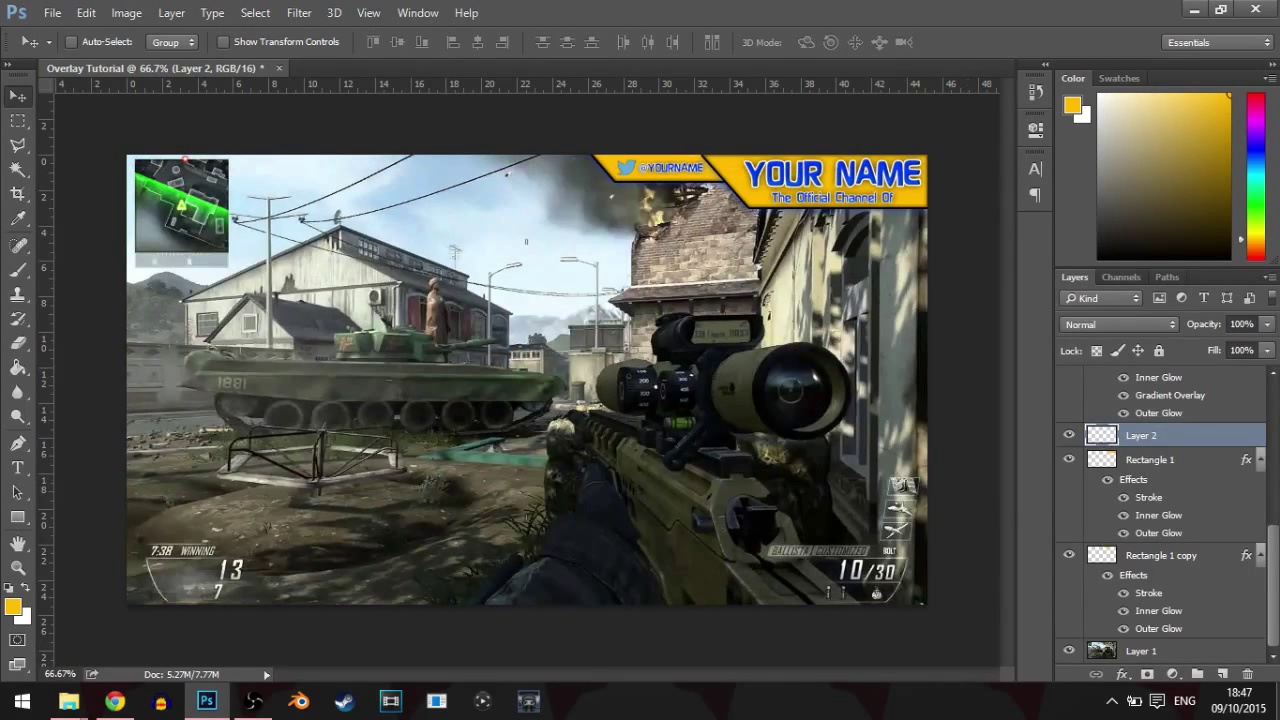
left_click(1211, 651)
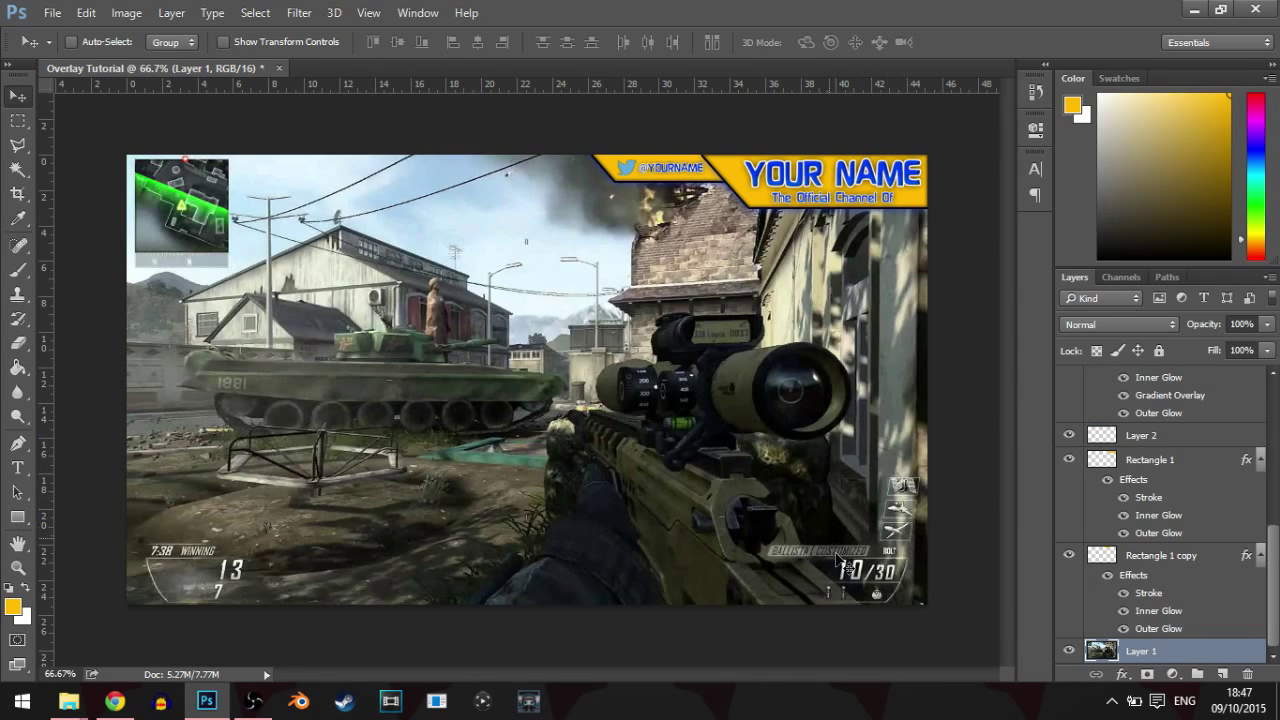
key("Delete")
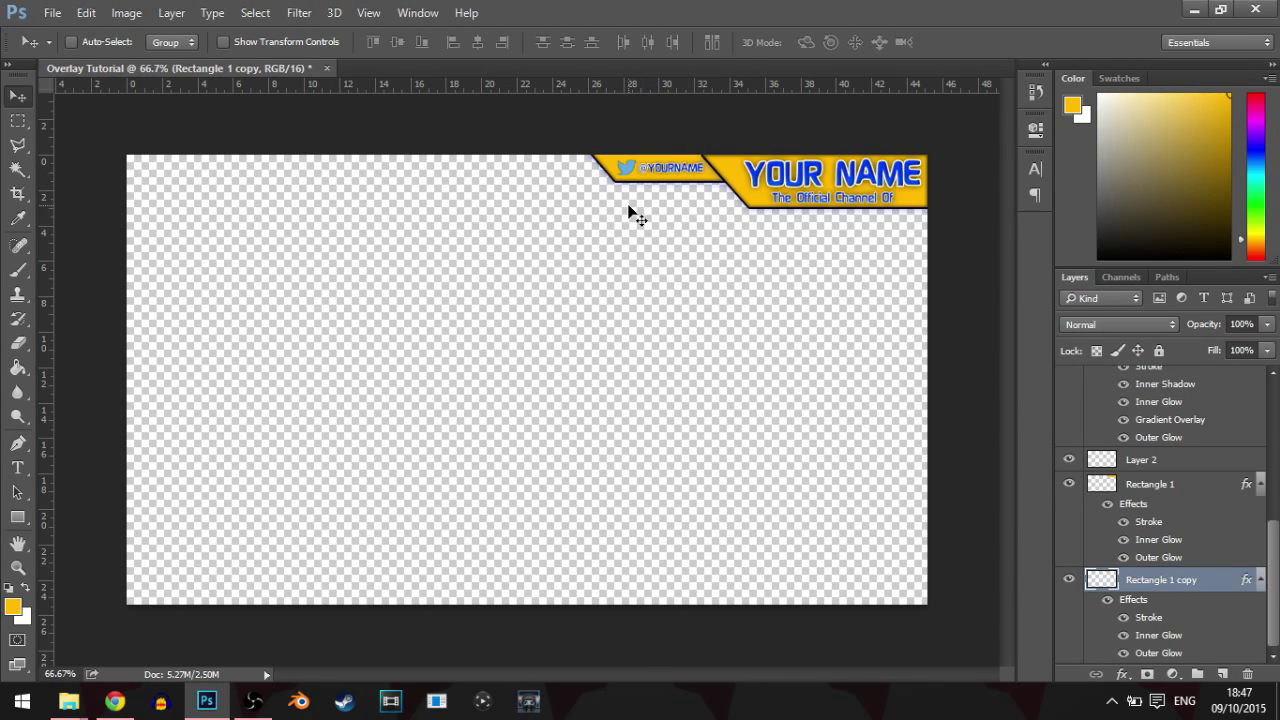
- Save the overlay as Photoshop file Overlay Tutorial in a new Documents folder named Tutorial, with Maximize Compatibility on
left_click(52, 14)
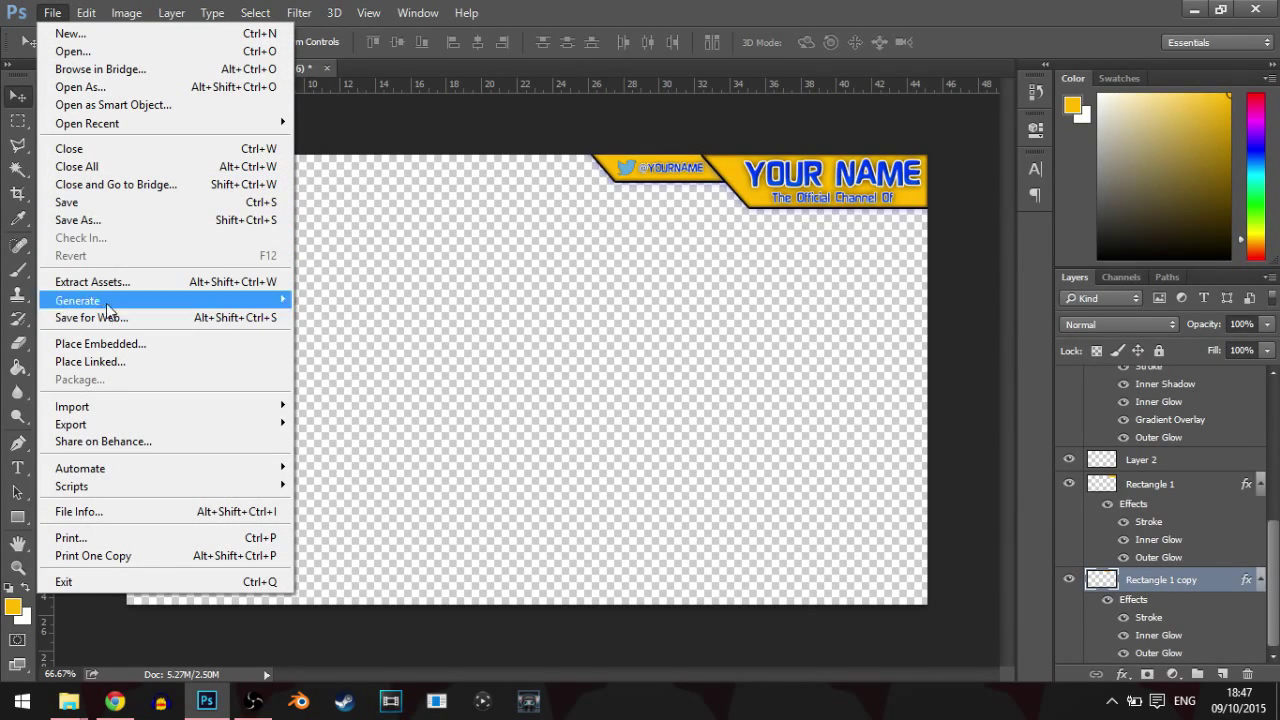
left_click(82, 222)
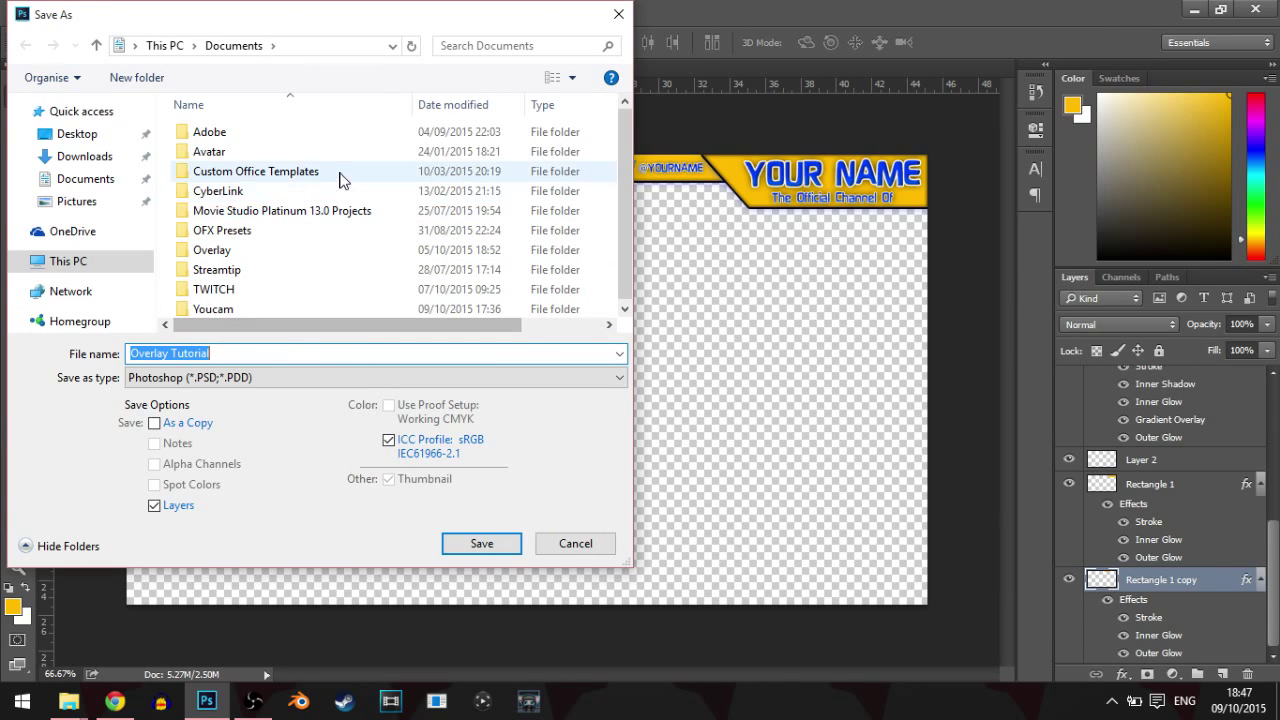
left_click(137, 77)
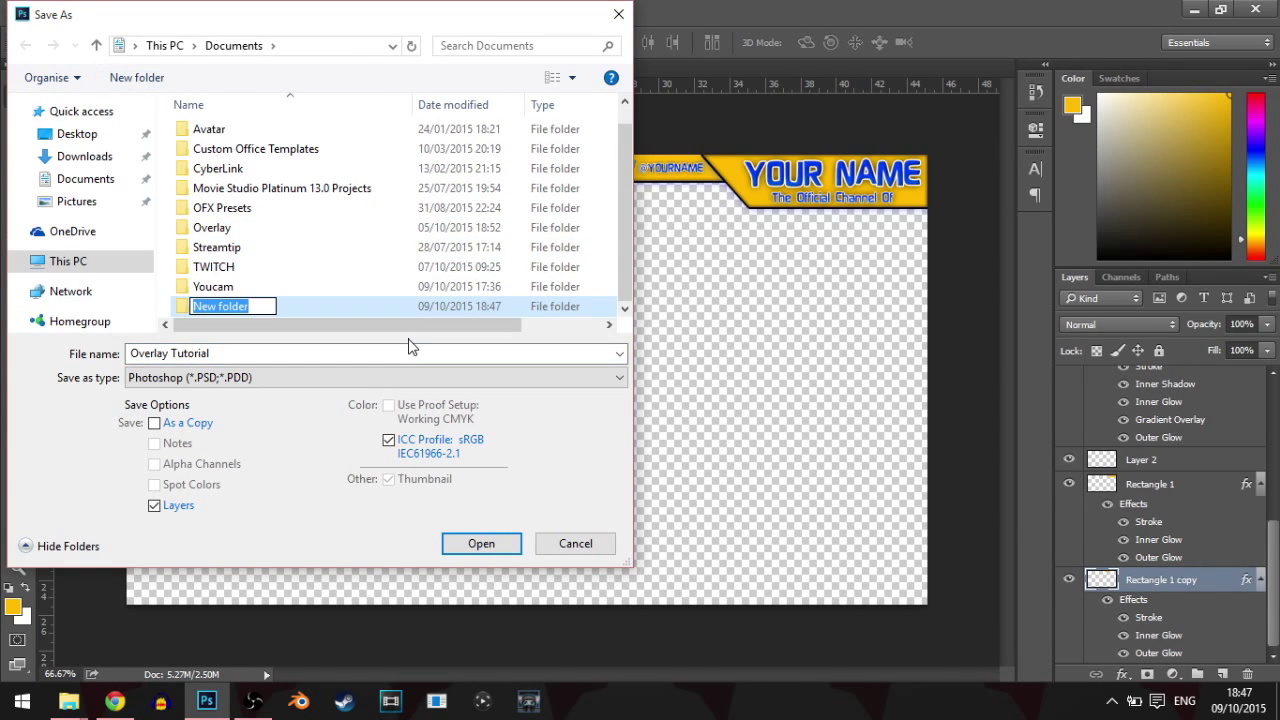
type("Tutorial")
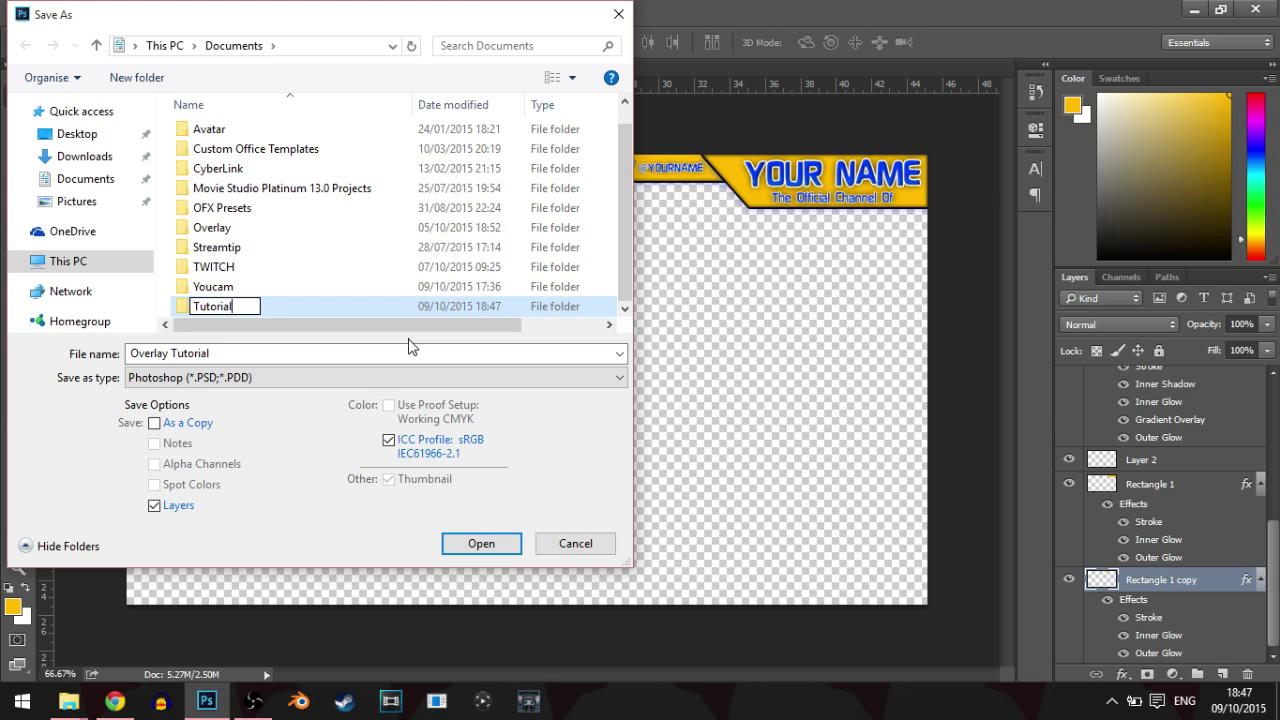
key("Return")
key("Return")
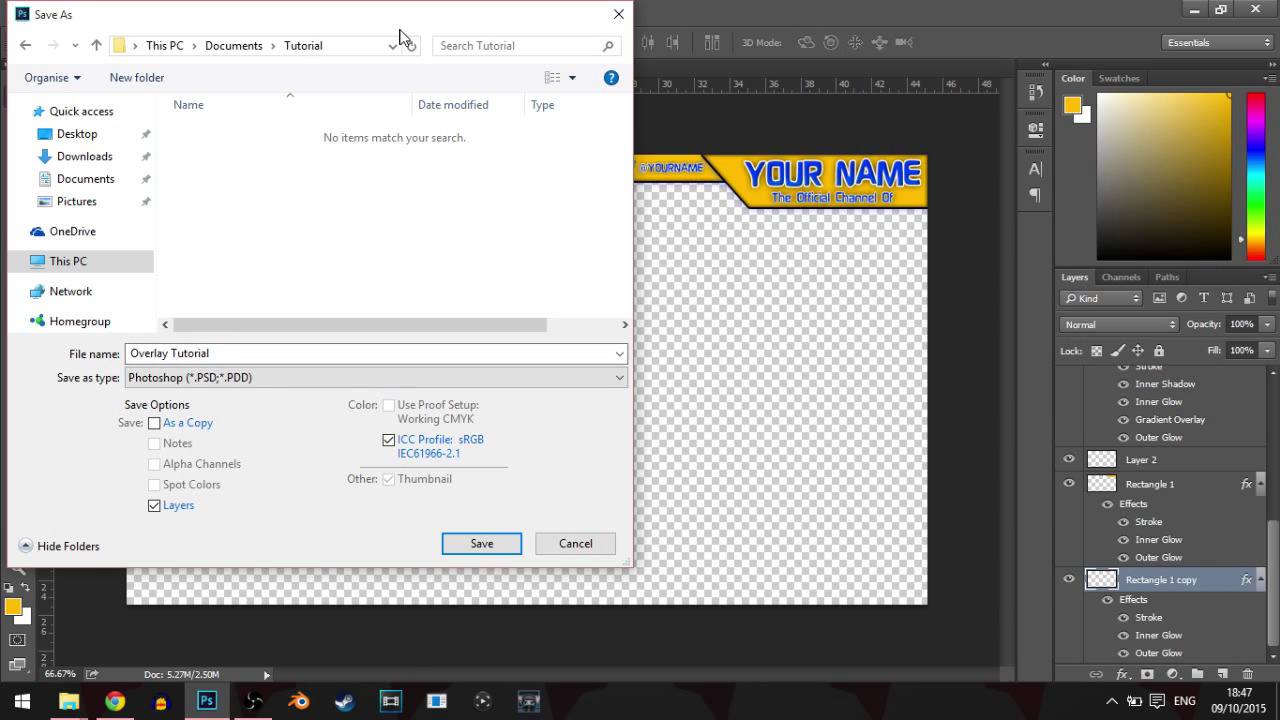
left_click_drag(395, 33, 395, 52)
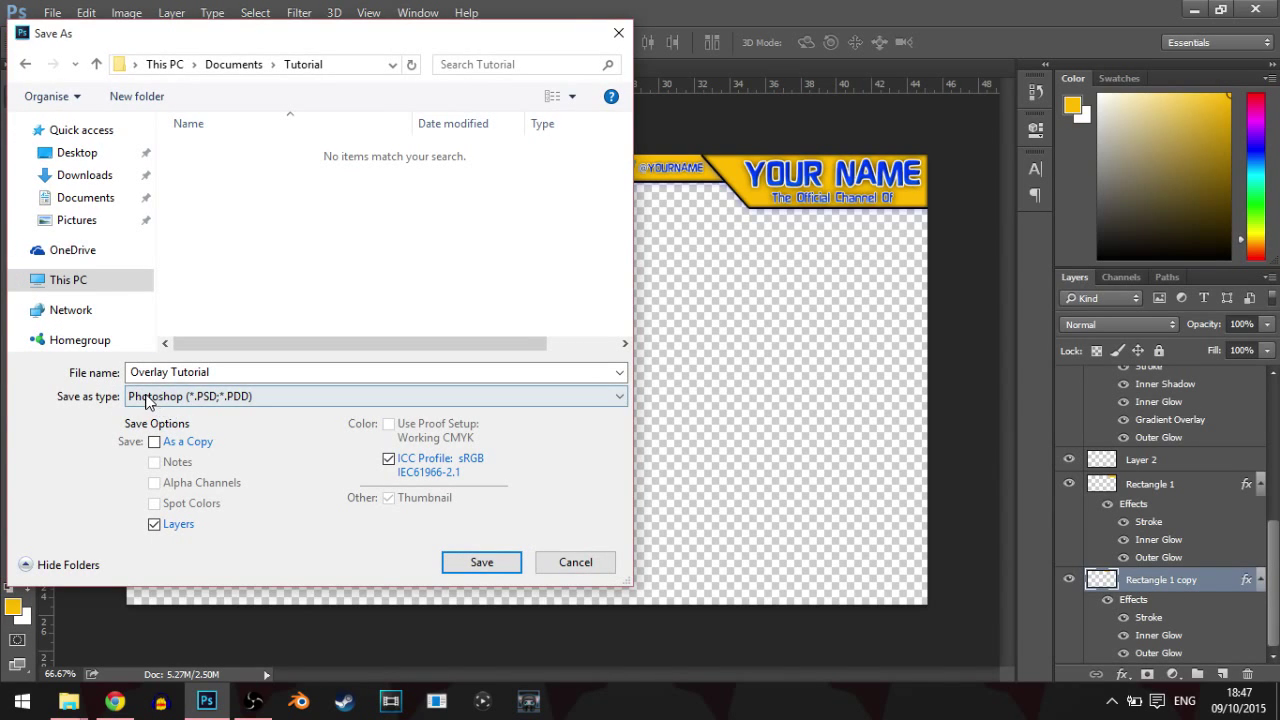
left_click(448, 564)
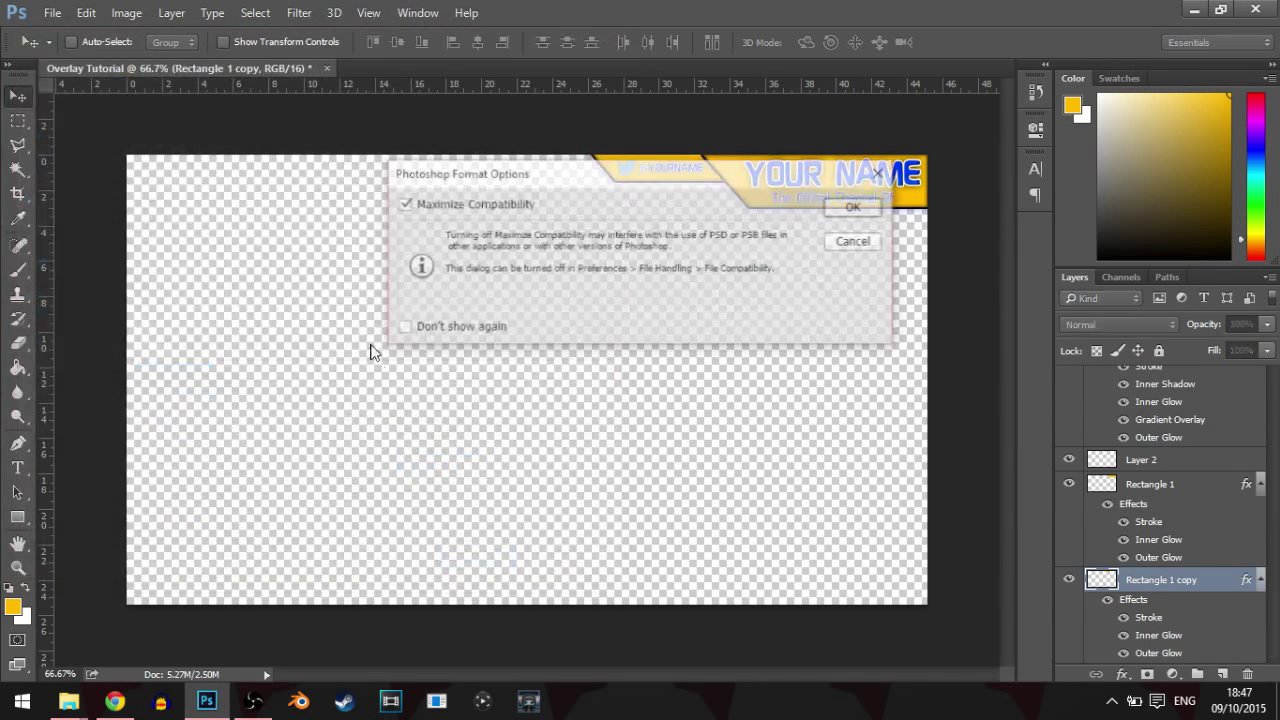
left_click(869, 212)
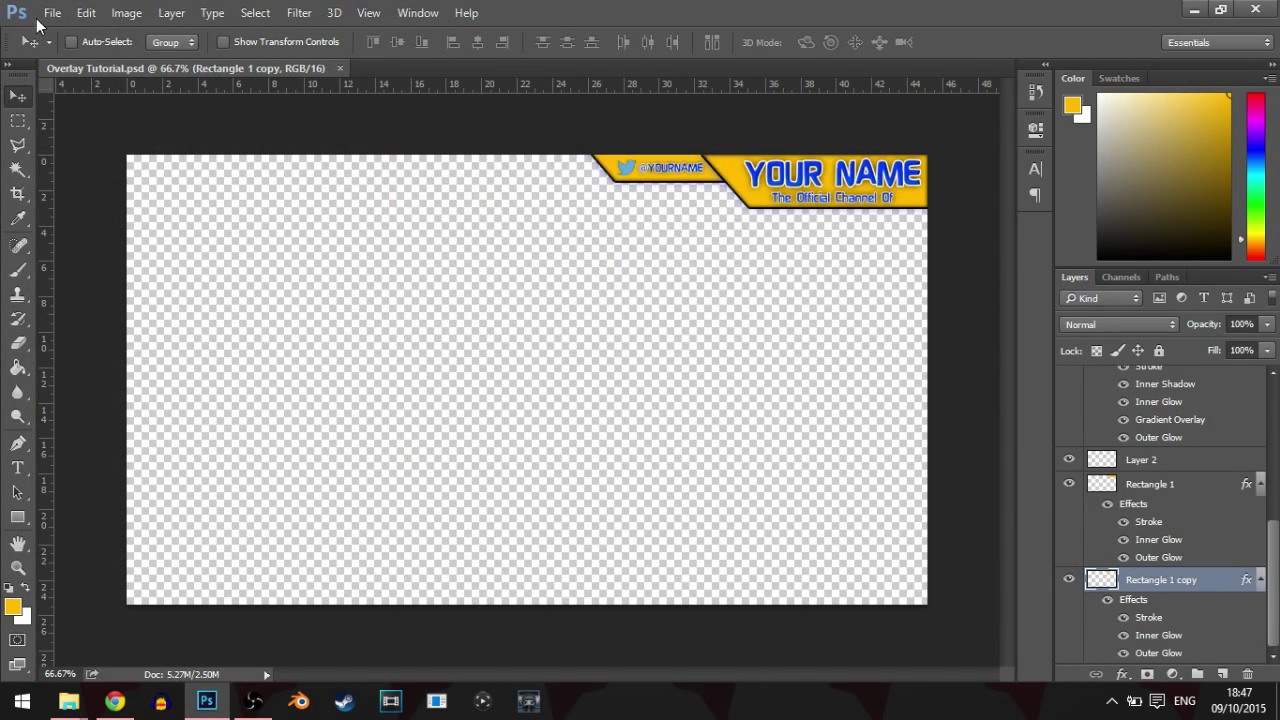
- Save a PNG copy named Overlay Tutorial in the Tutorial folder with Smallest / Slow compression and no interlacing
left_click(48, 14)
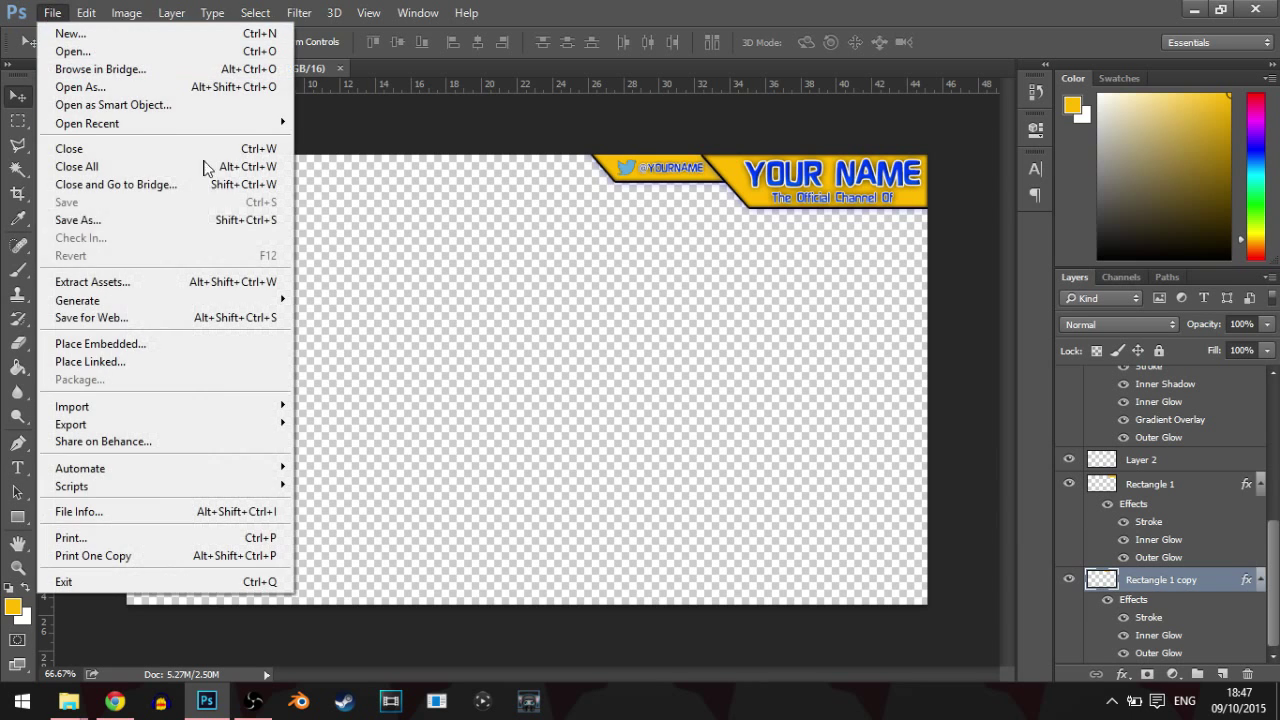
left_click(115, 221)
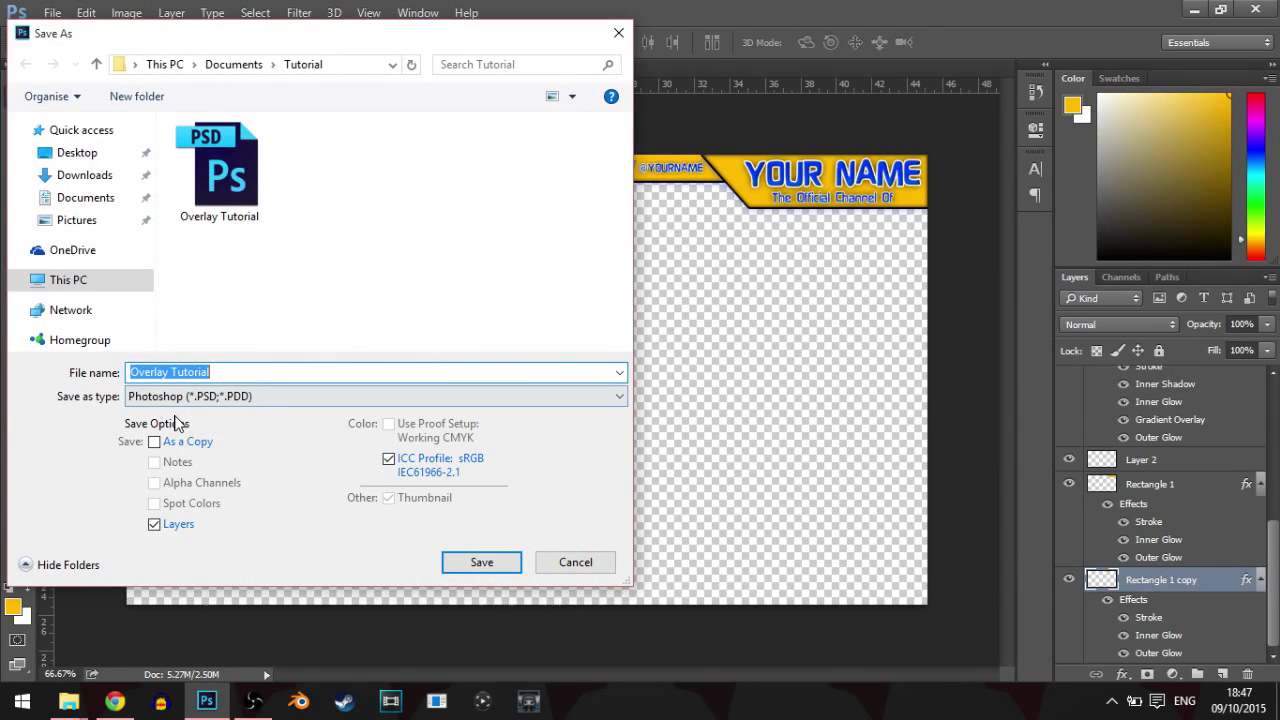
left_click(226, 397)
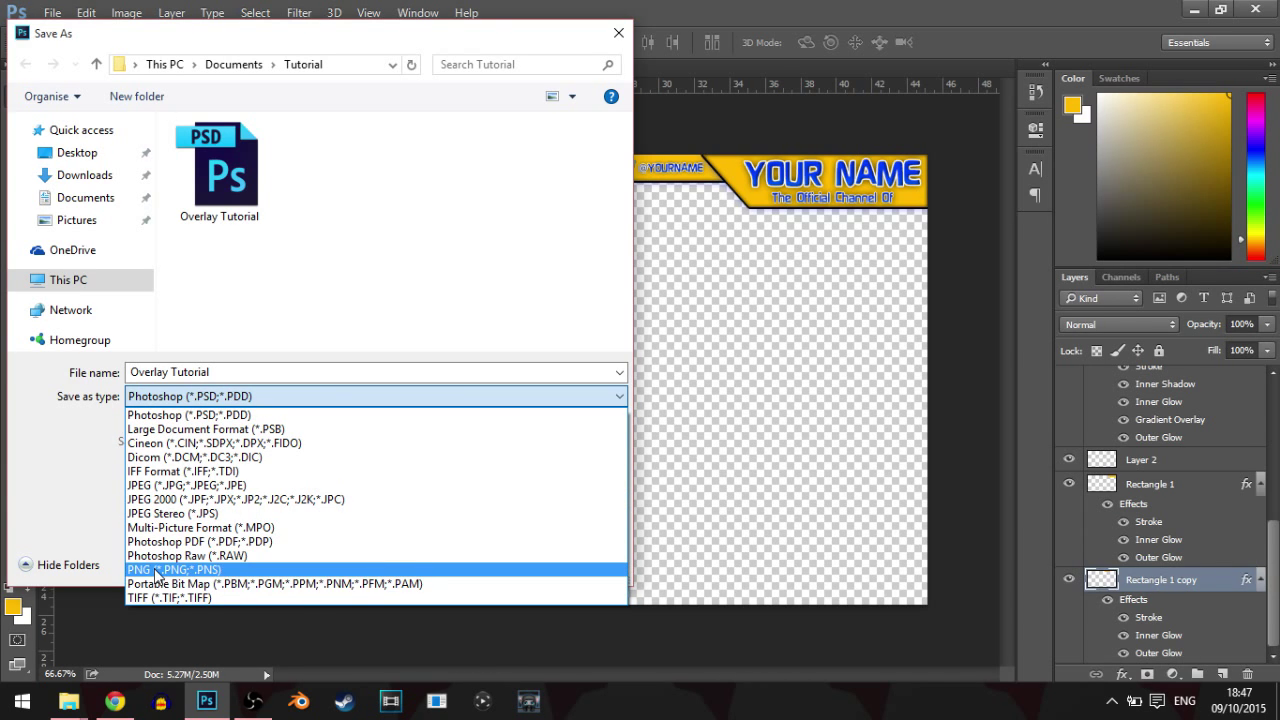
left_click(156, 570)
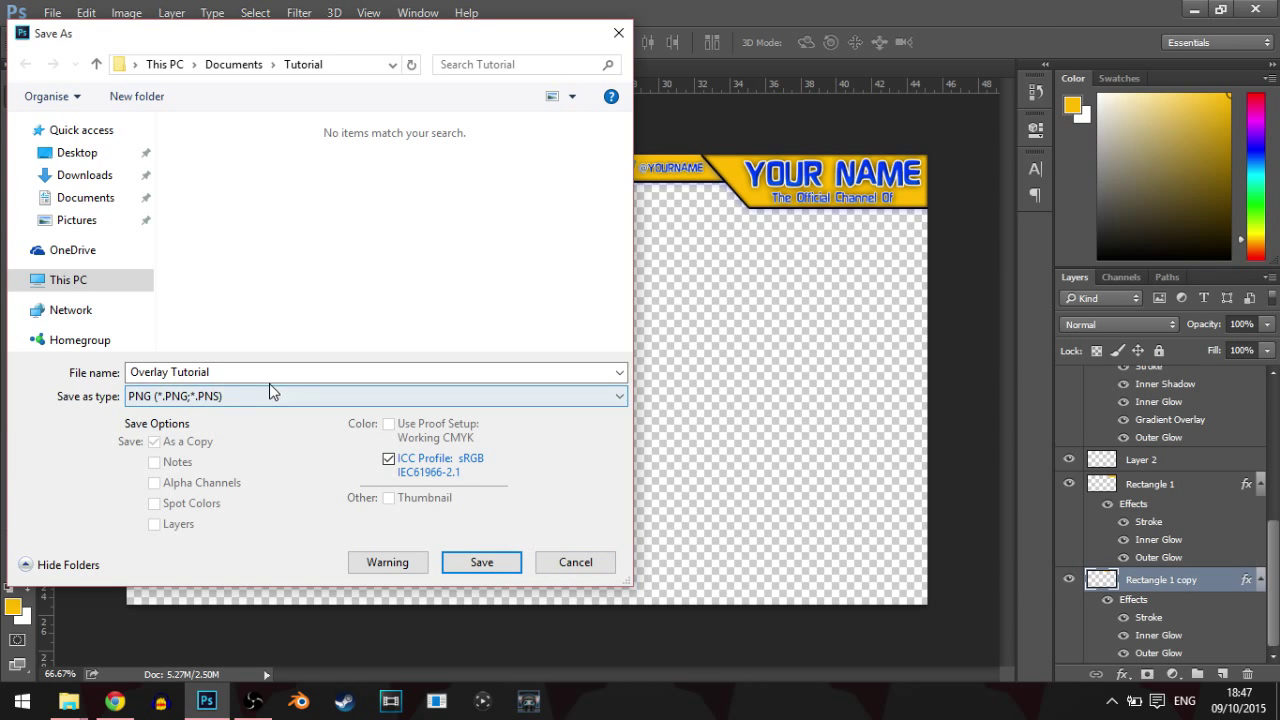
left_click(482, 562)
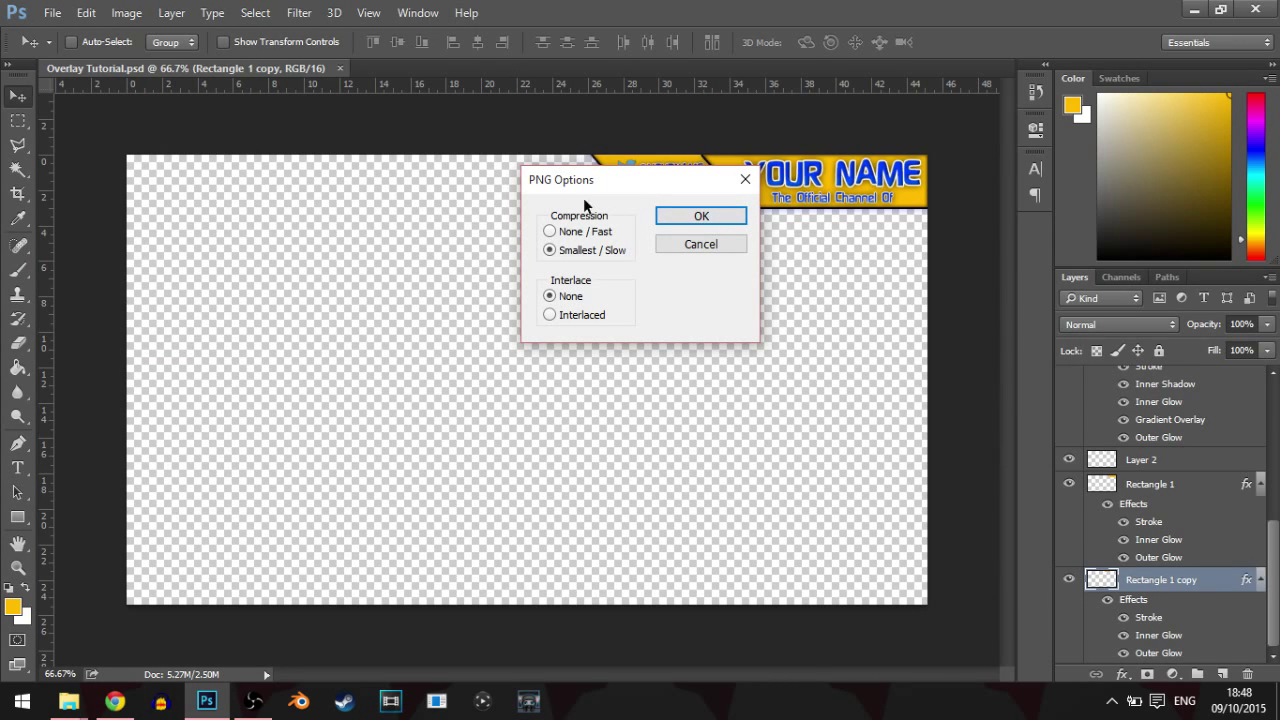
left_click(687, 219)
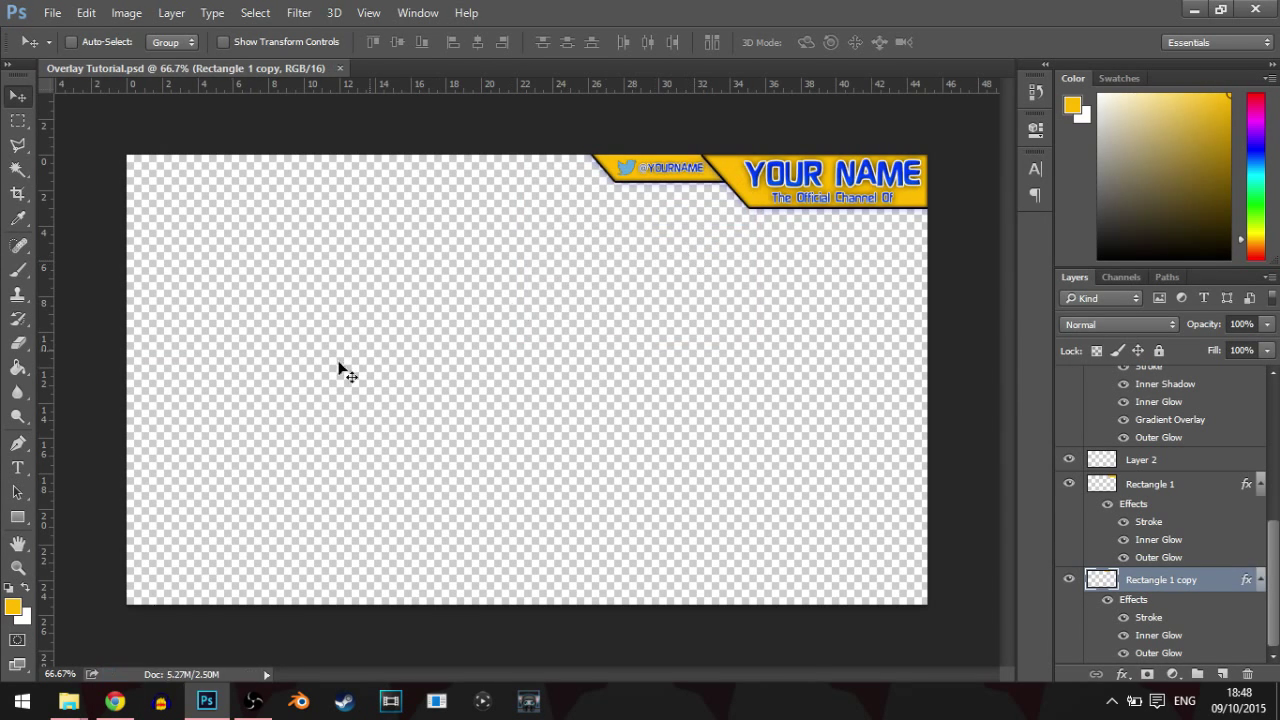
- Switch to File Explorer, open the Tutorial folder in Documents and show its files as extra large icons
mouse_move(75, 708)
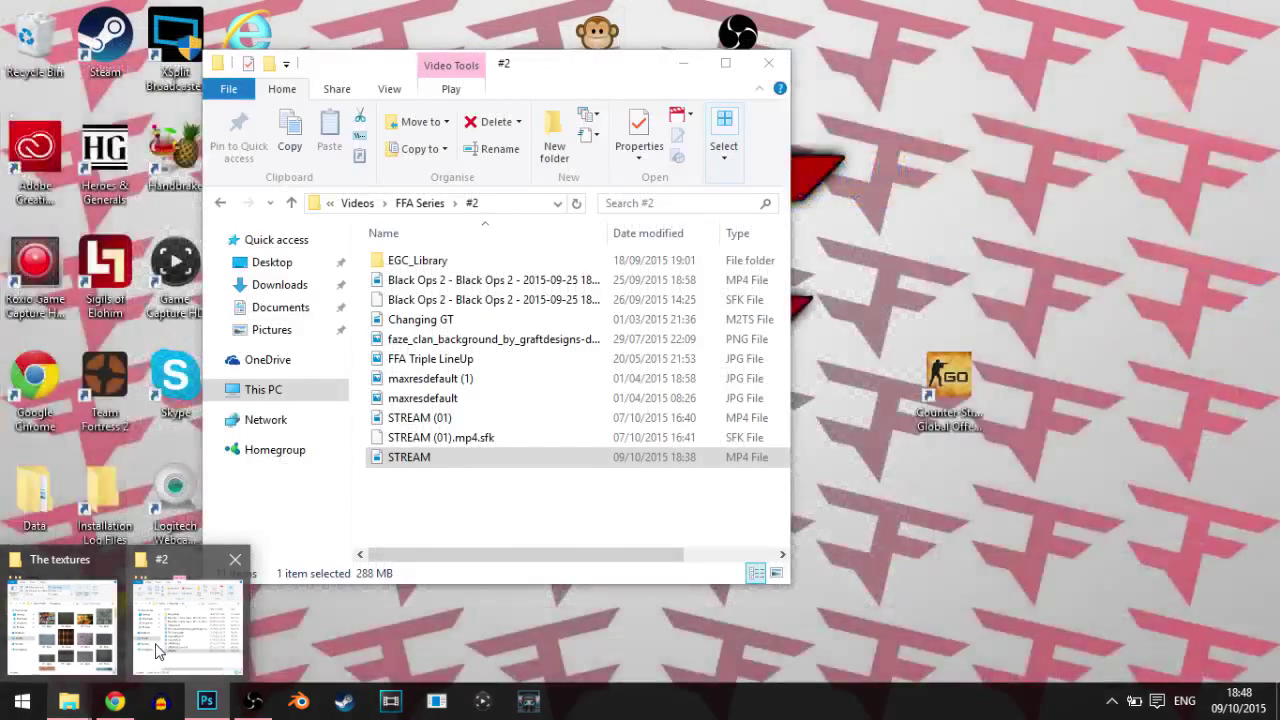
left_click(157, 649)
left_click(278, 310)
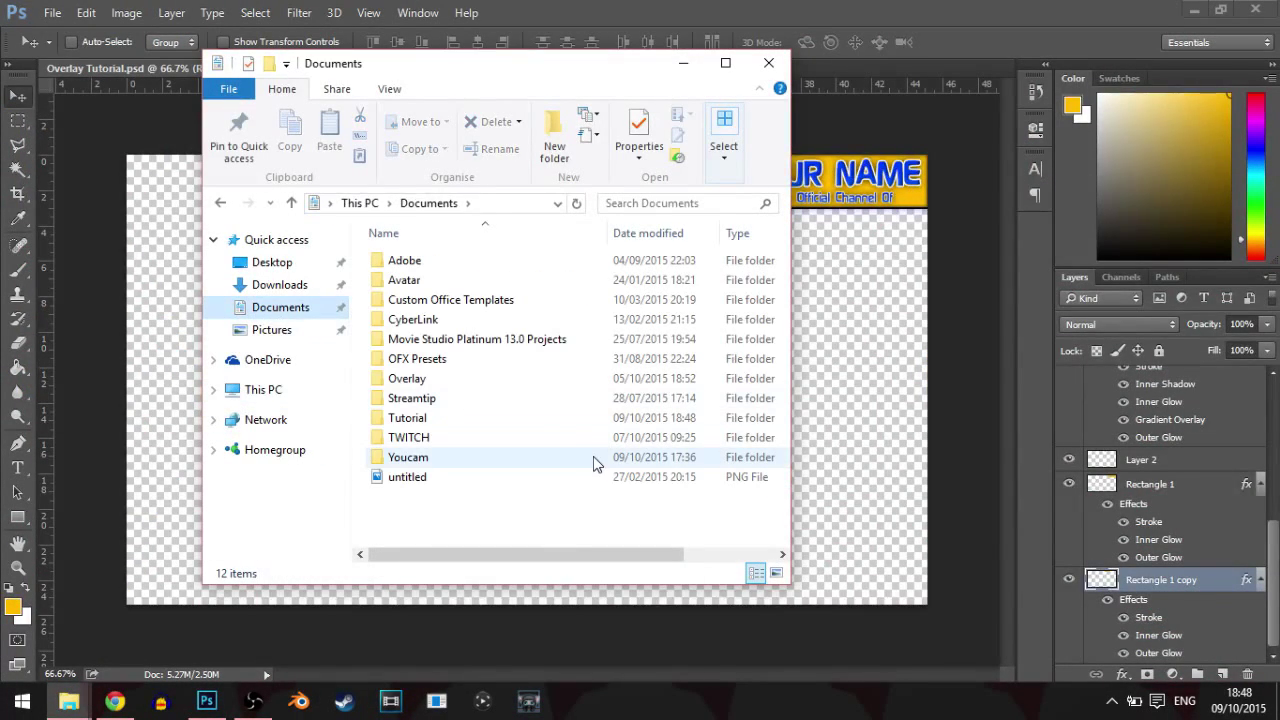
double_click(413, 421)
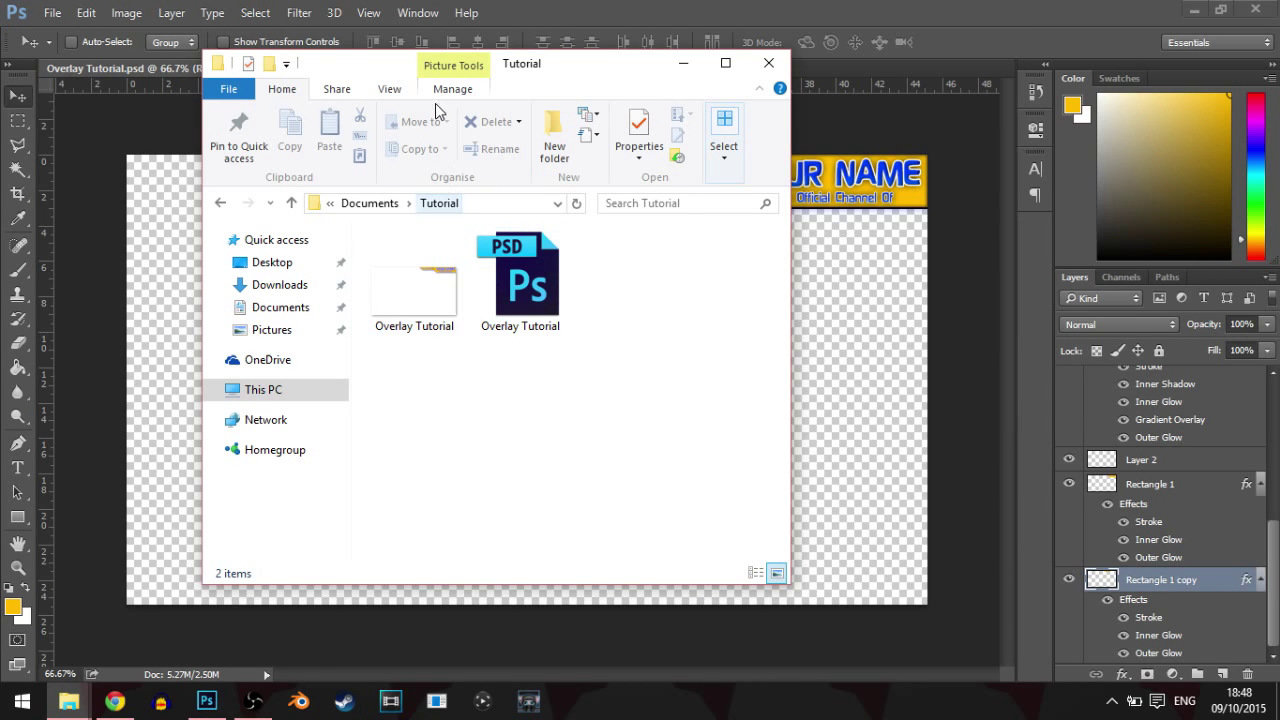
left_click(401, 97)
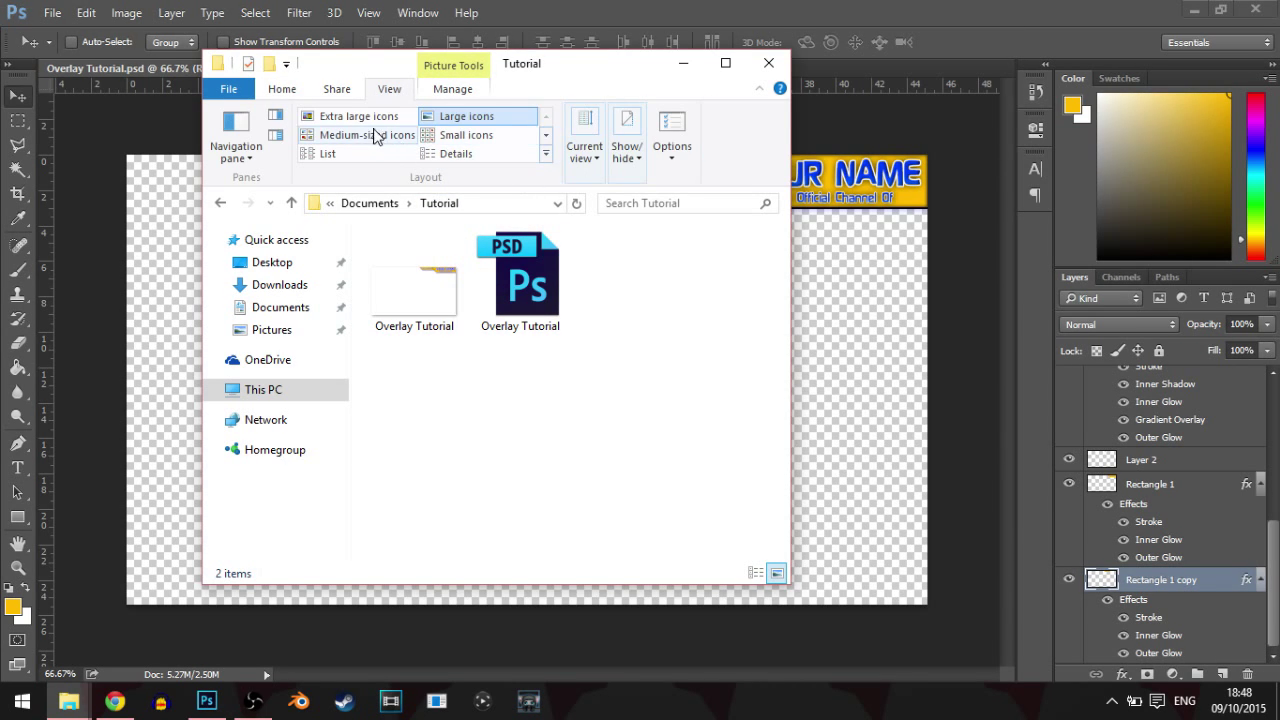
left_click(357, 116)
- View the exported Overlay Tutorial PNG in Photos, then close the viewer and the folder window
double_click(578, 291)
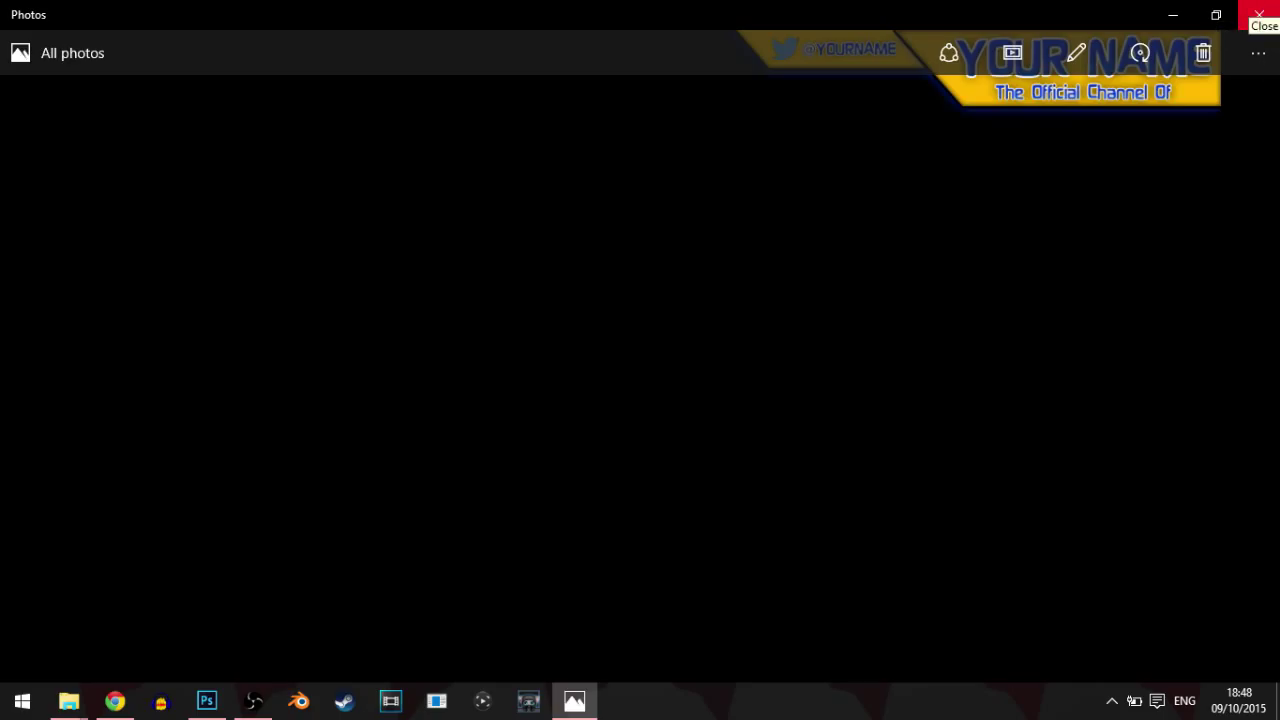
left_click(1258, 14)
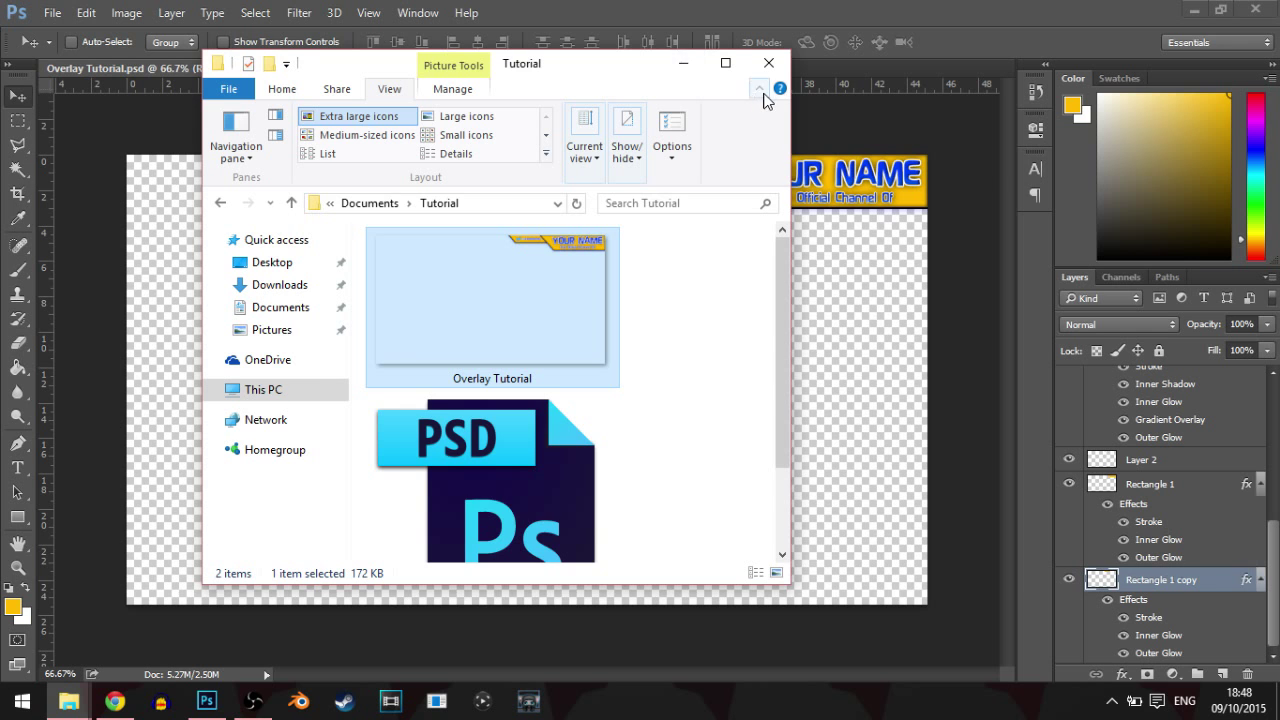
left_click(769, 64)
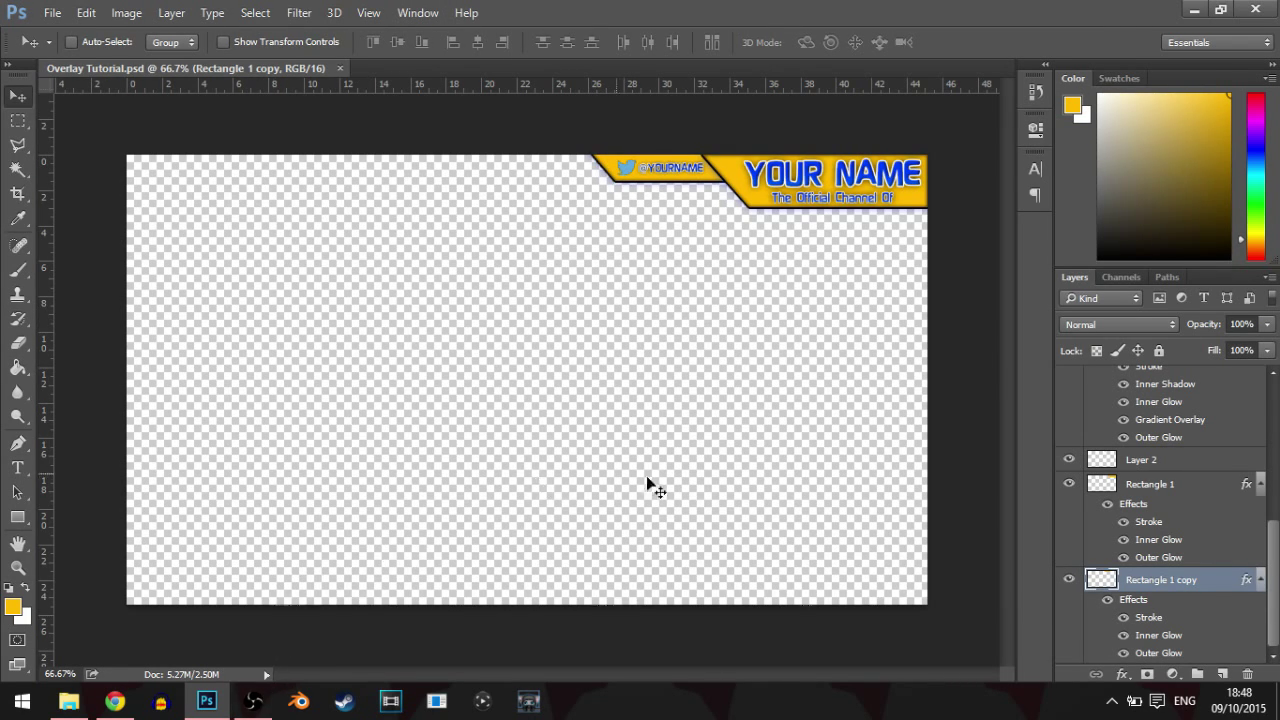
left_click(253, 701)
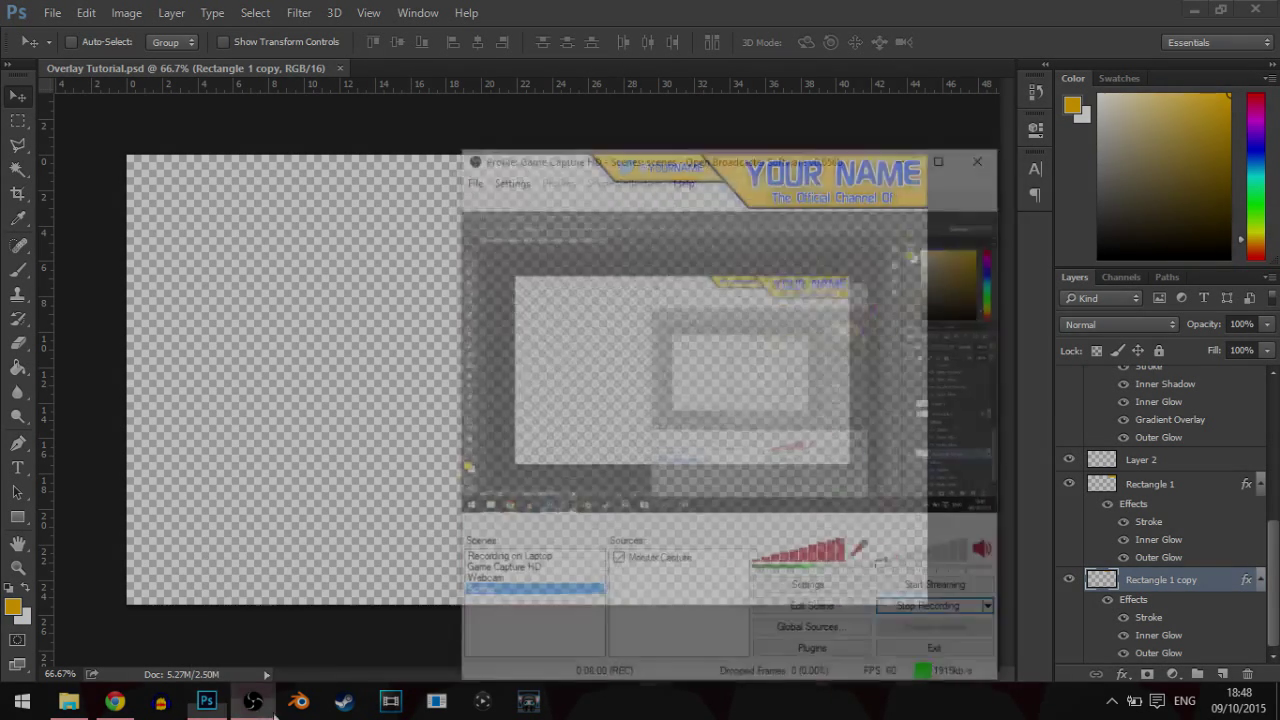